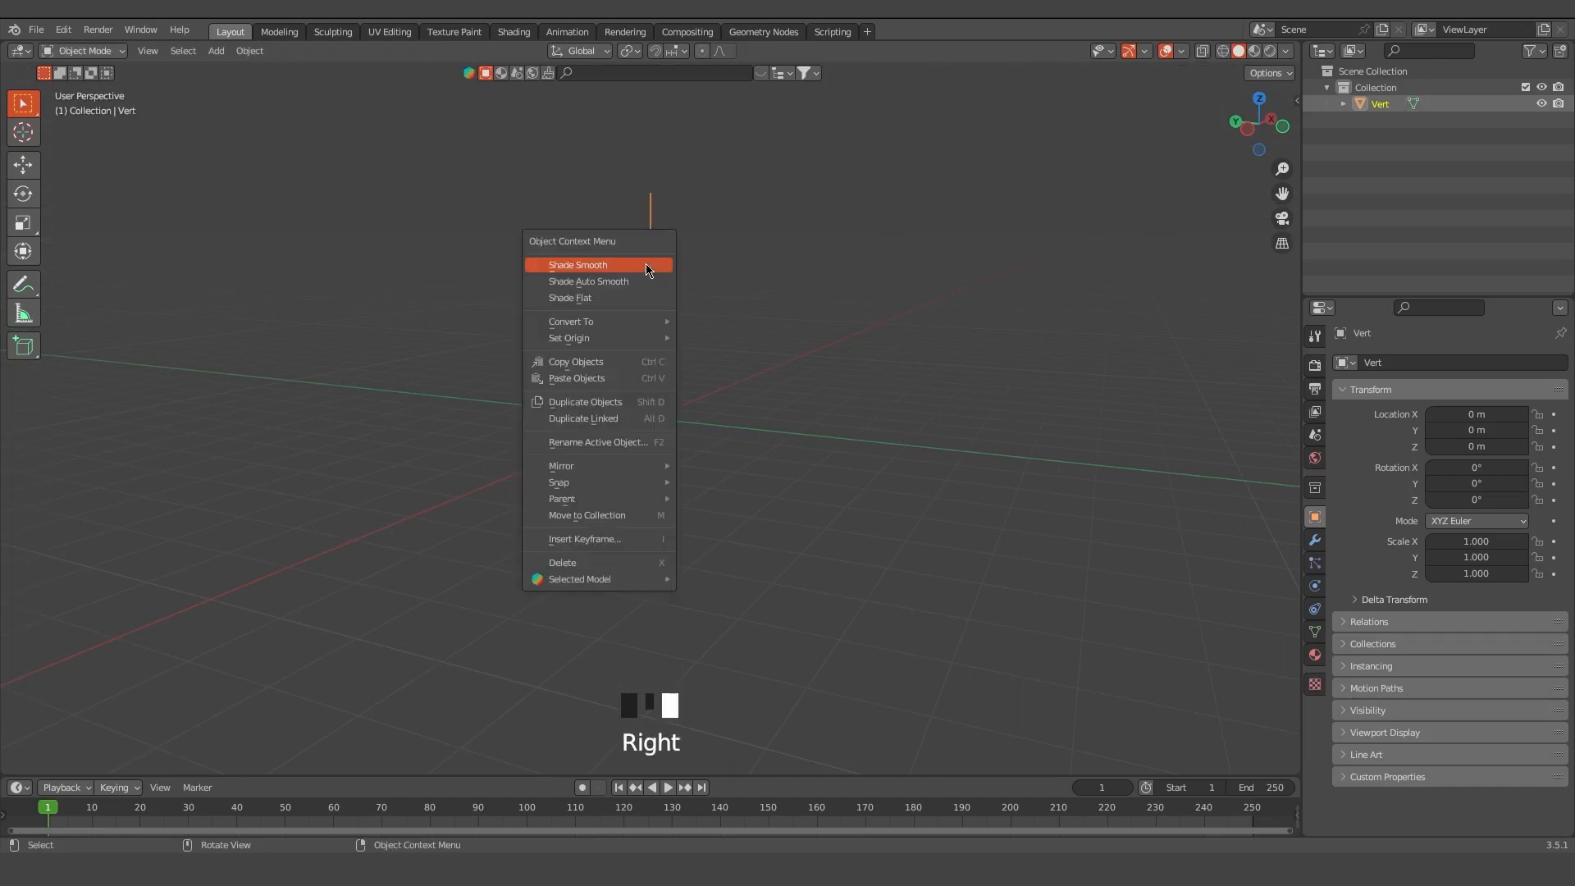
Convert the vertical line to a curve and give it a round bevel with a depth of 0.05 m
mouse_move(656, 320)
click(714, 323)
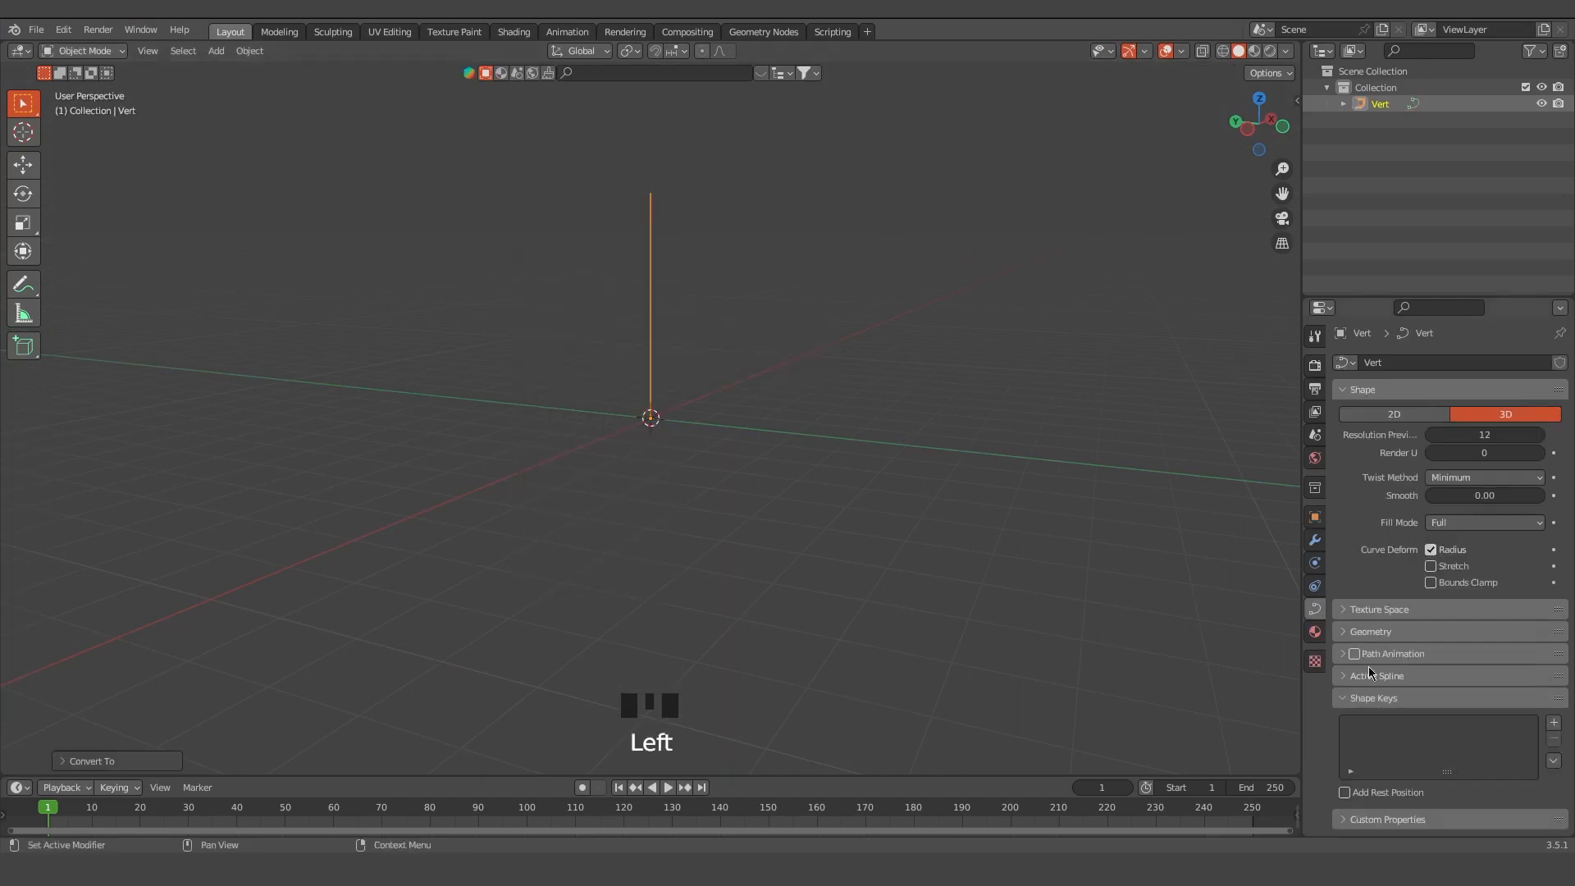
click(1371, 631)
scroll(1460, 635, down, 5)
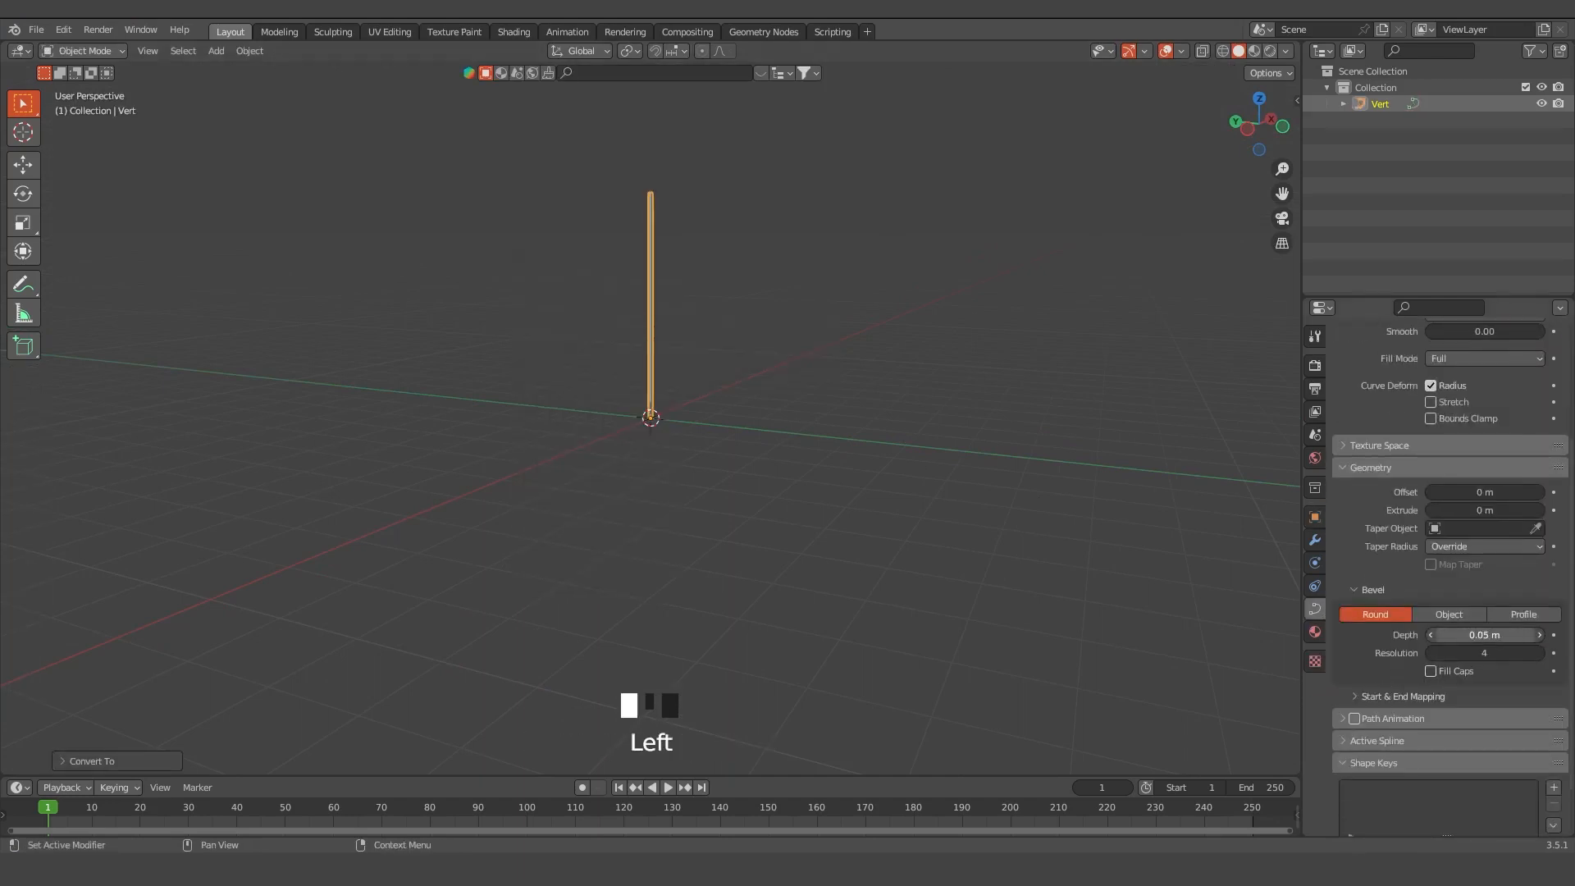
click(776, 530)
Add a mesh circle at the pole's base and scale it up to about 2.4 times
scroll(738, 410, up, 3)
shift+middle_drag(715, 340, 643, 530)
scroll(857, 533, up, 1)
key(shift+a)
mouse_move(623, 516)
click(742, 436)
key(s)
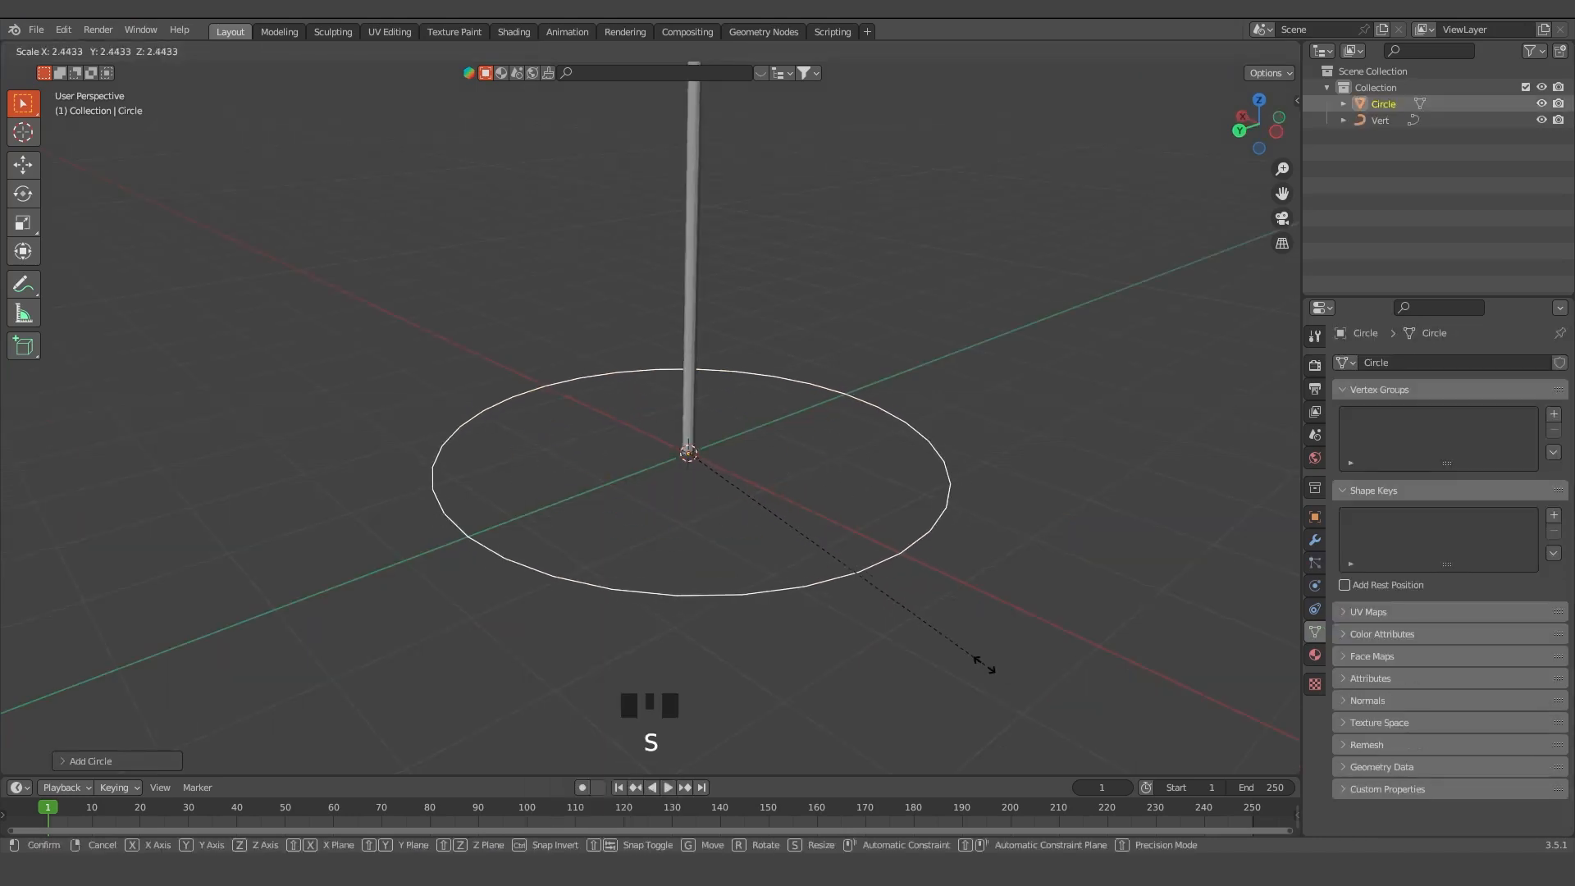
click(871, 595)
Fill the circle with a face and poke it into triangles meeting at the centre
key(Tab)
key(f)
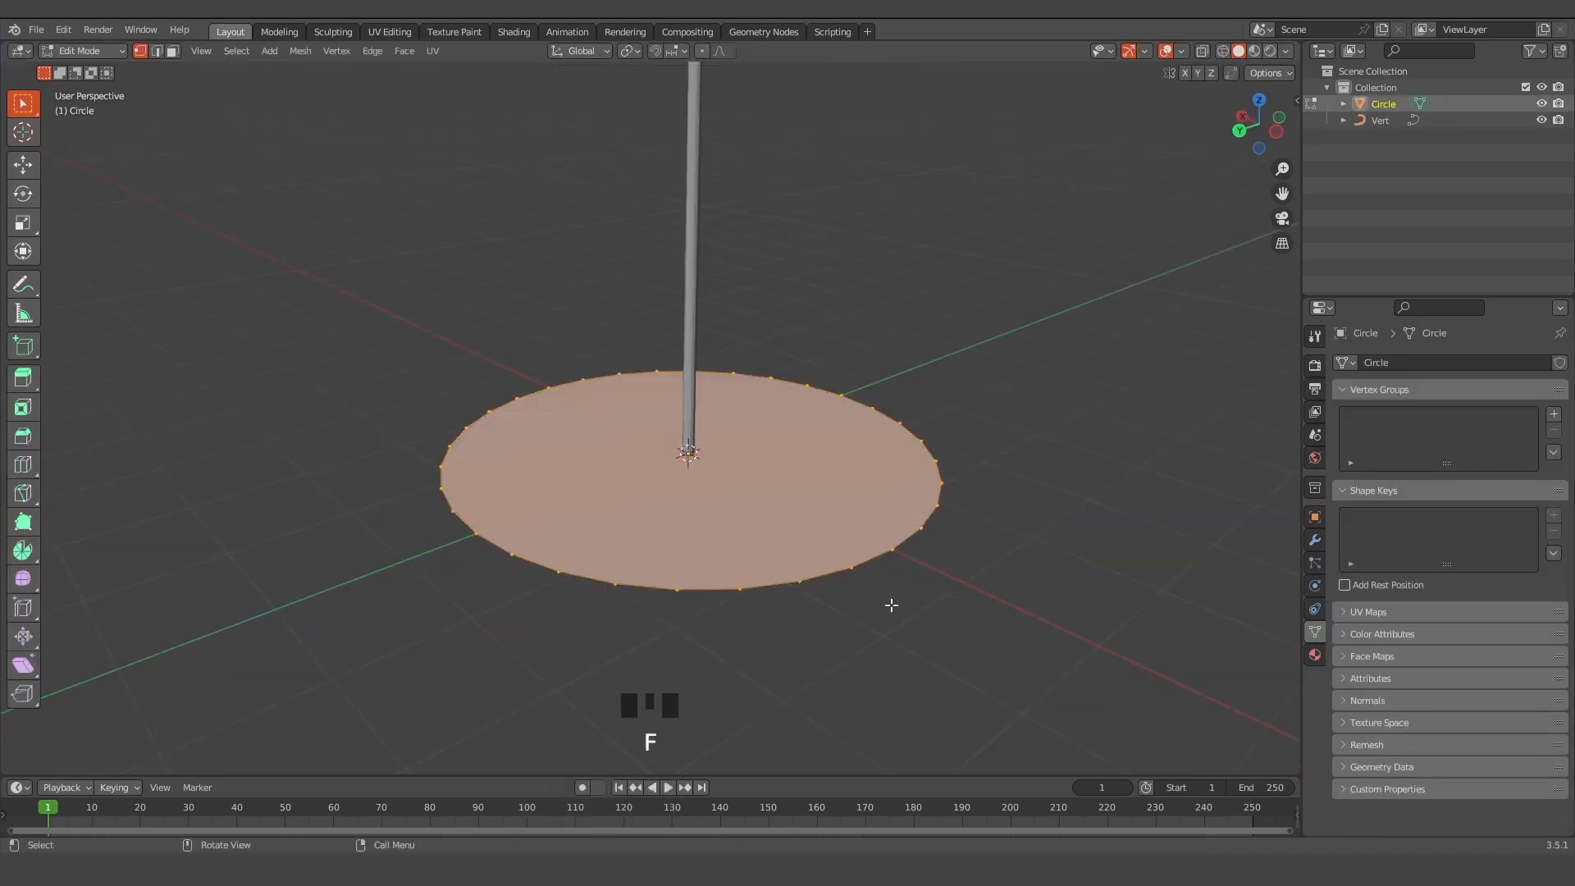
key(ctrl+f)
click(849, 582)
scroll(928, 615, down, 1)
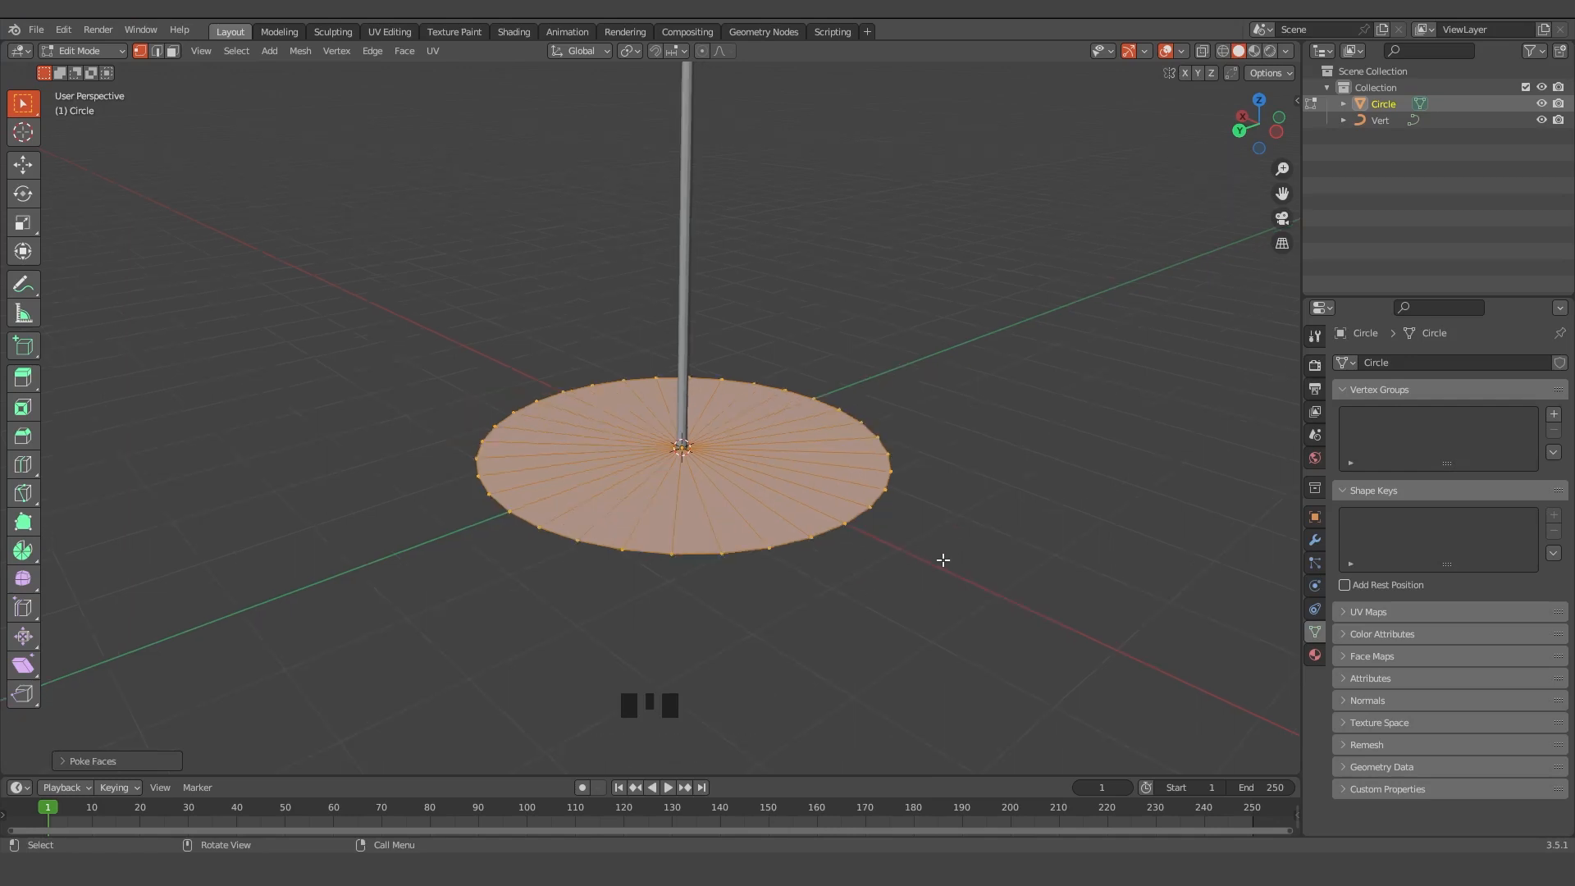
scroll(935, 556, down, 2)
Move the disc straight up to the top of the pole
key(Tab)
key(g)
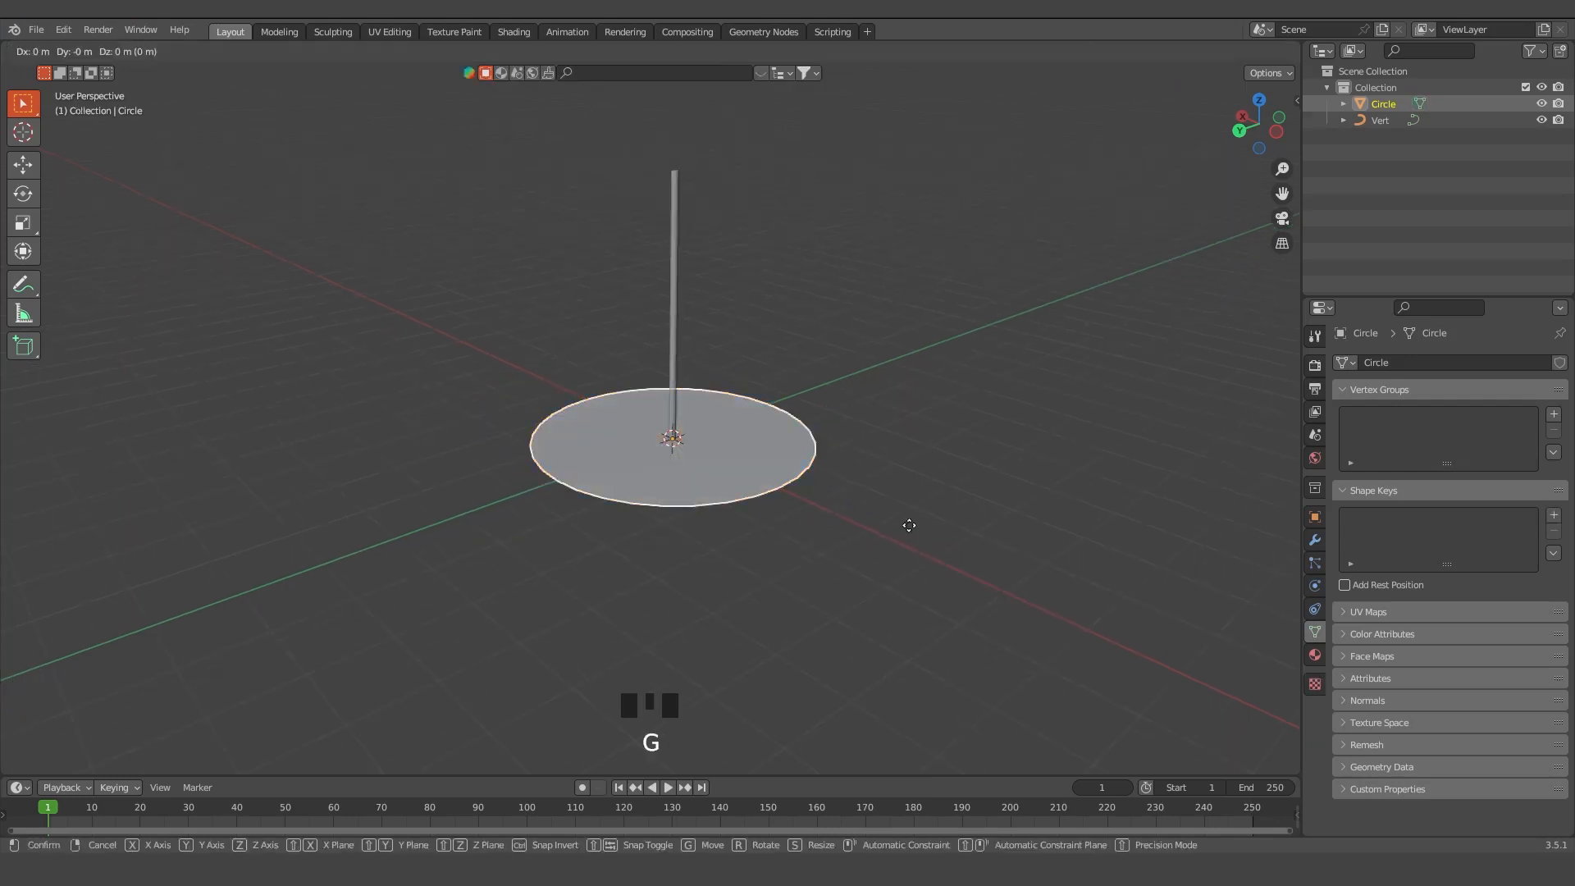
click(919, 265)
Lower the disc's outer edge loop about 0.86 m along Z to form a conical canopy
key(Tab)
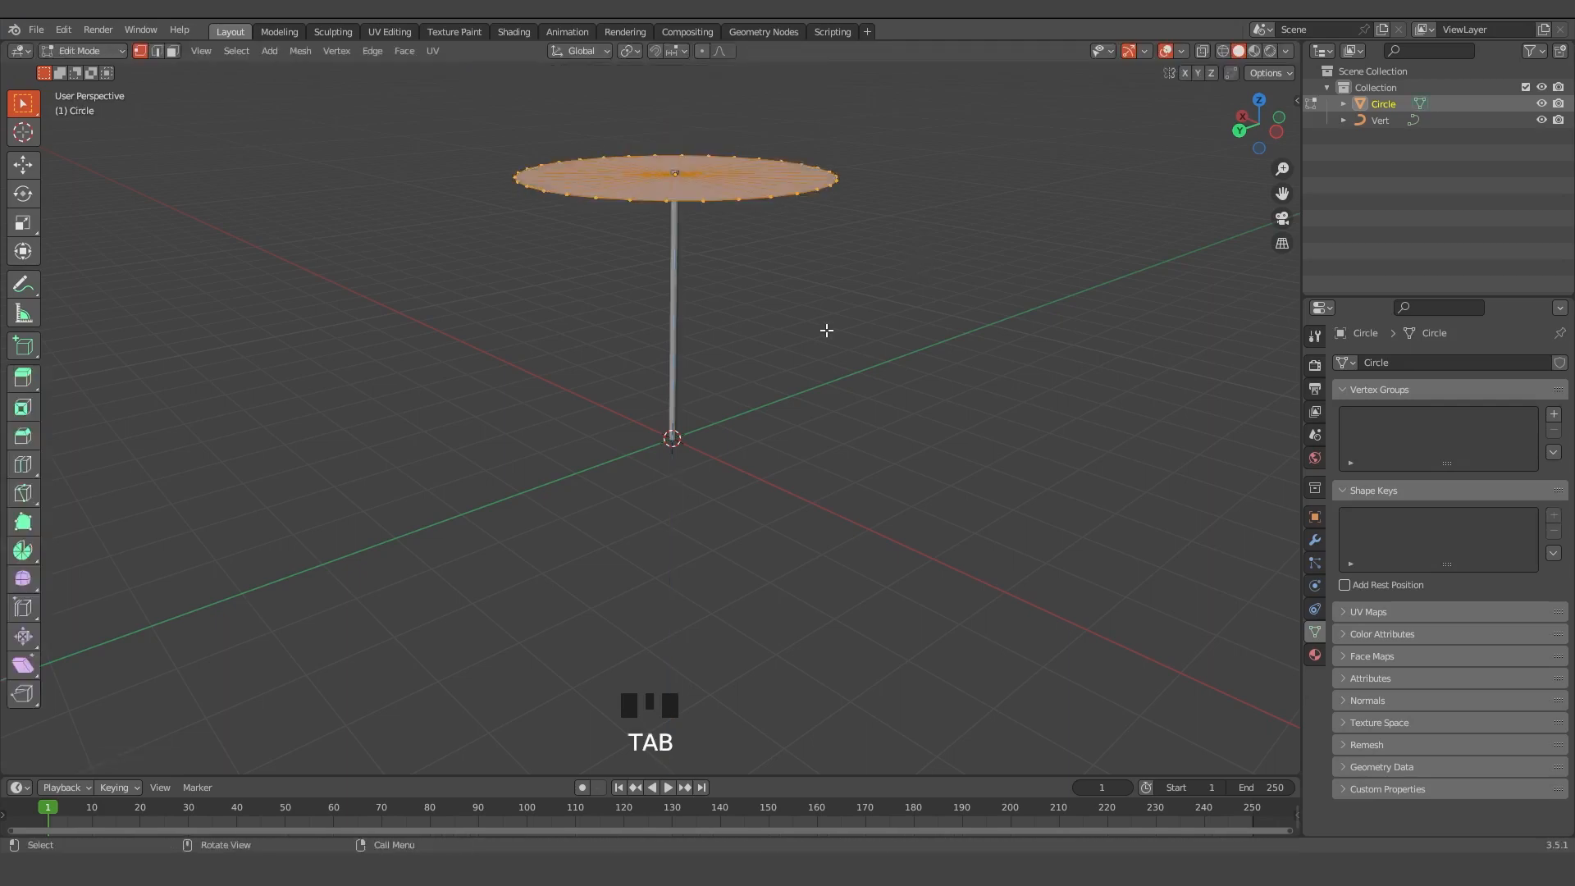
middle_drag(826, 330, 749, 534)
click(823, 324)
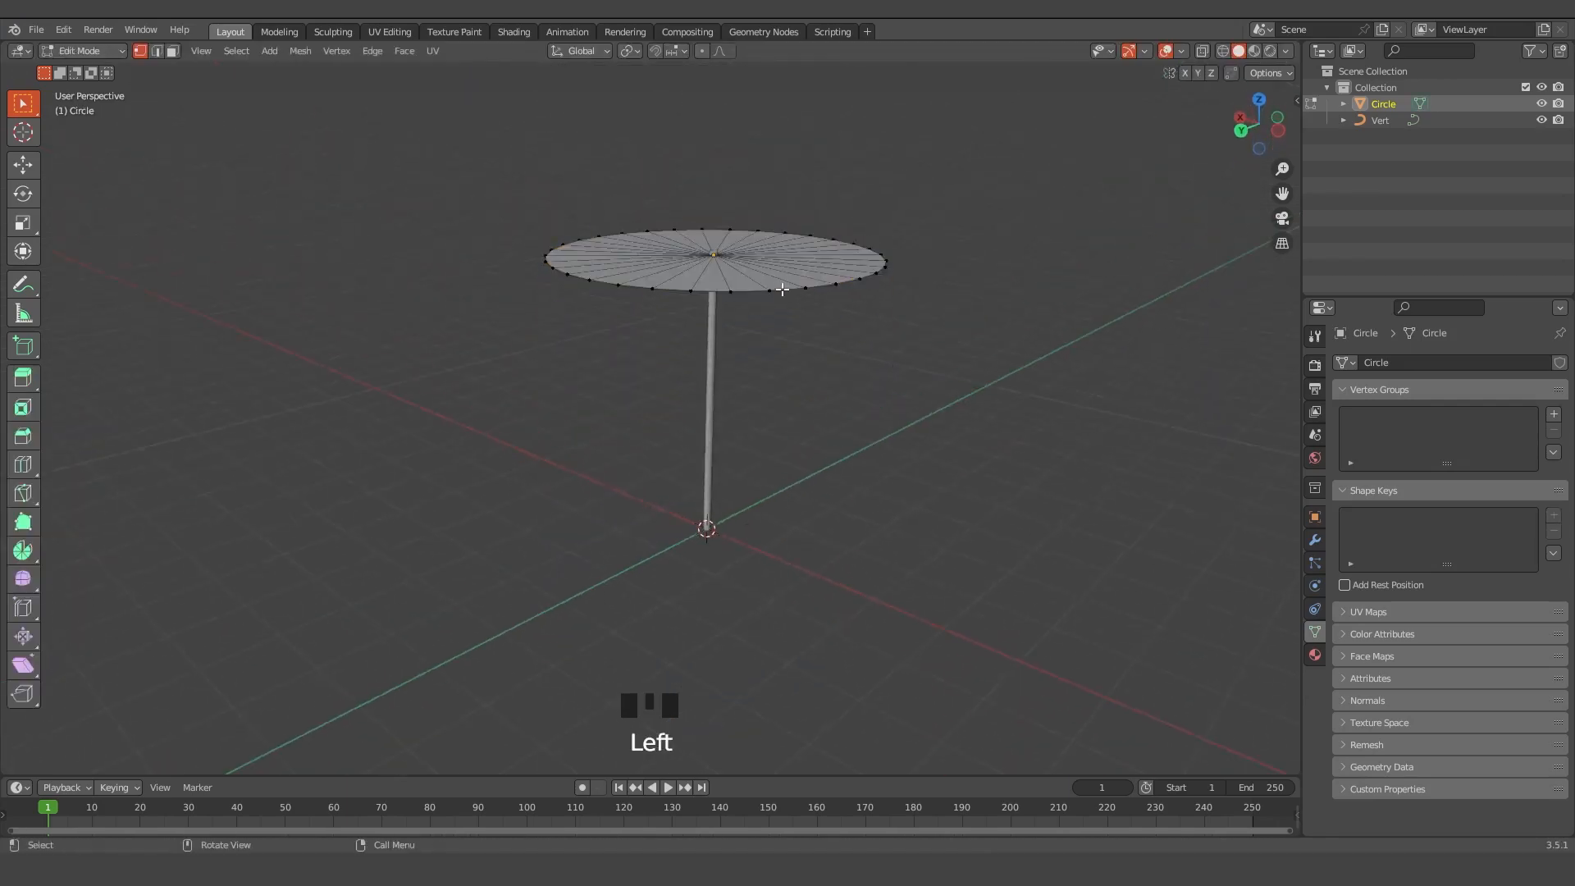
key(2)
click(788, 225)
shift+click(756, 299)
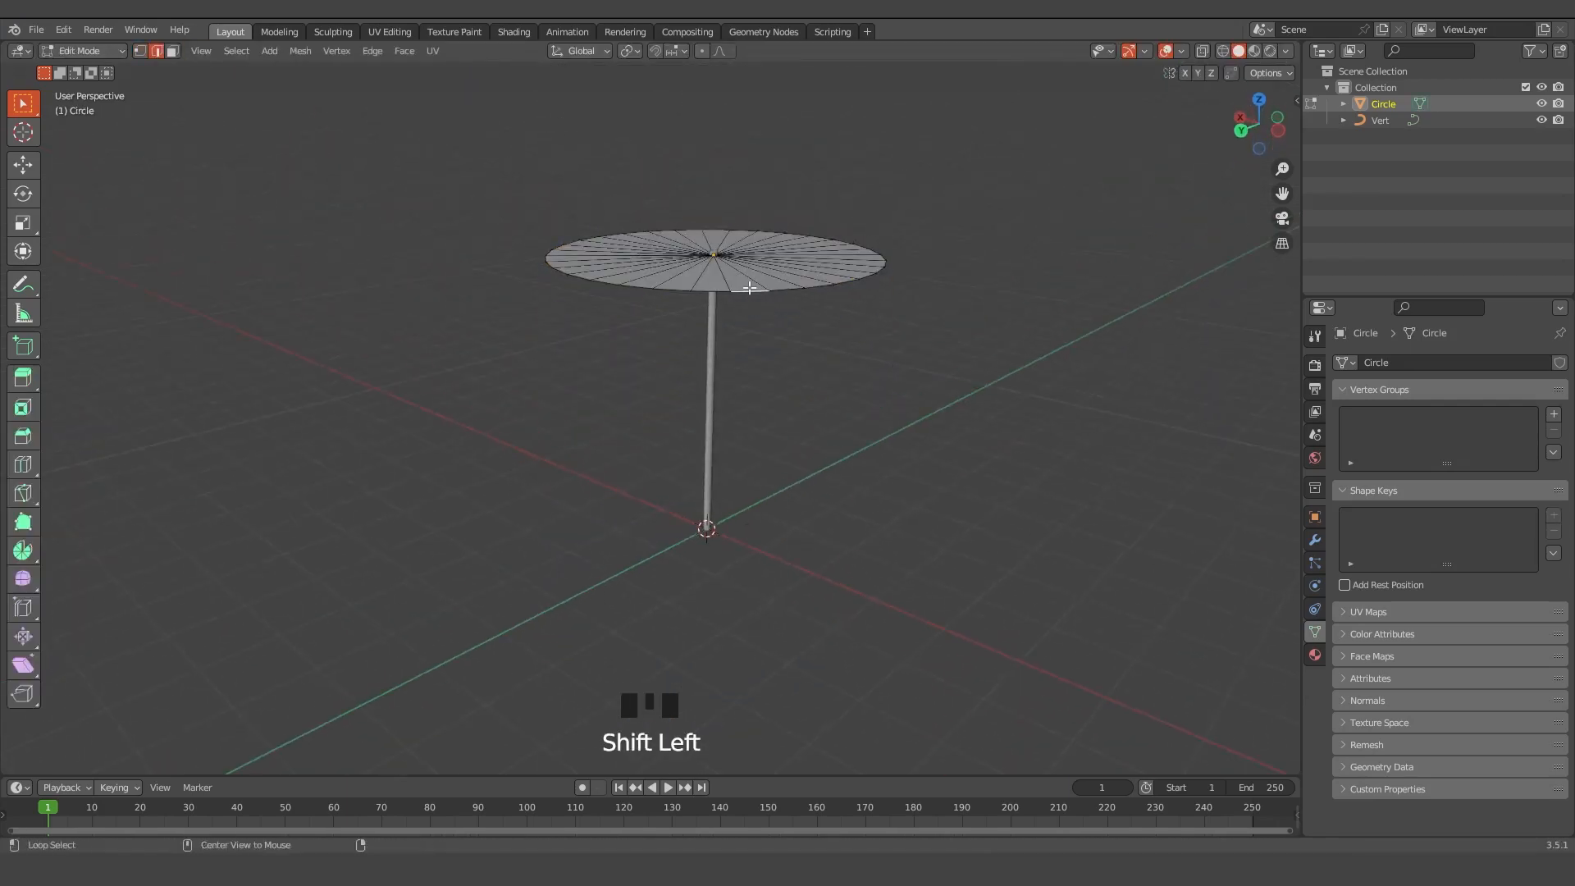
alt+click(750, 288)
key(g)
key(z)
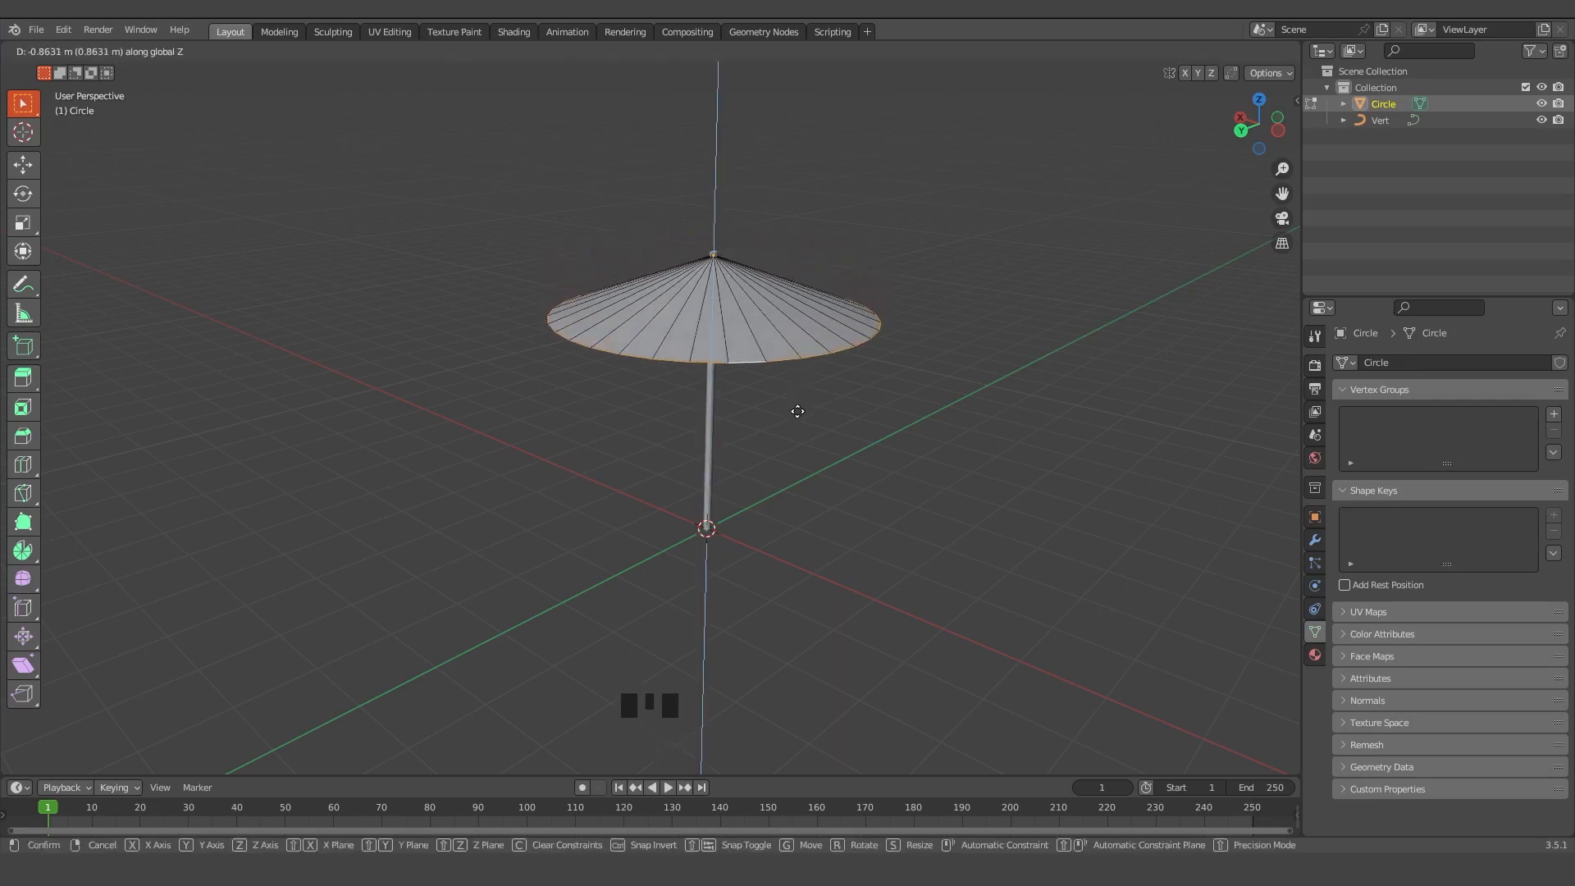
click(802, 408)
Scale the canopy's outer edge loop slightly outward
middle_drag(801, 407, 857, 572)
key(s)
click(918, 470)
Bevel the canopy's apex vertex with a width of about 0.018 m
scroll(841, 464, up, 1)
scroll(862, 538, up, 2)
click(140, 50)
click(786, 488)
key(ctrl+b)
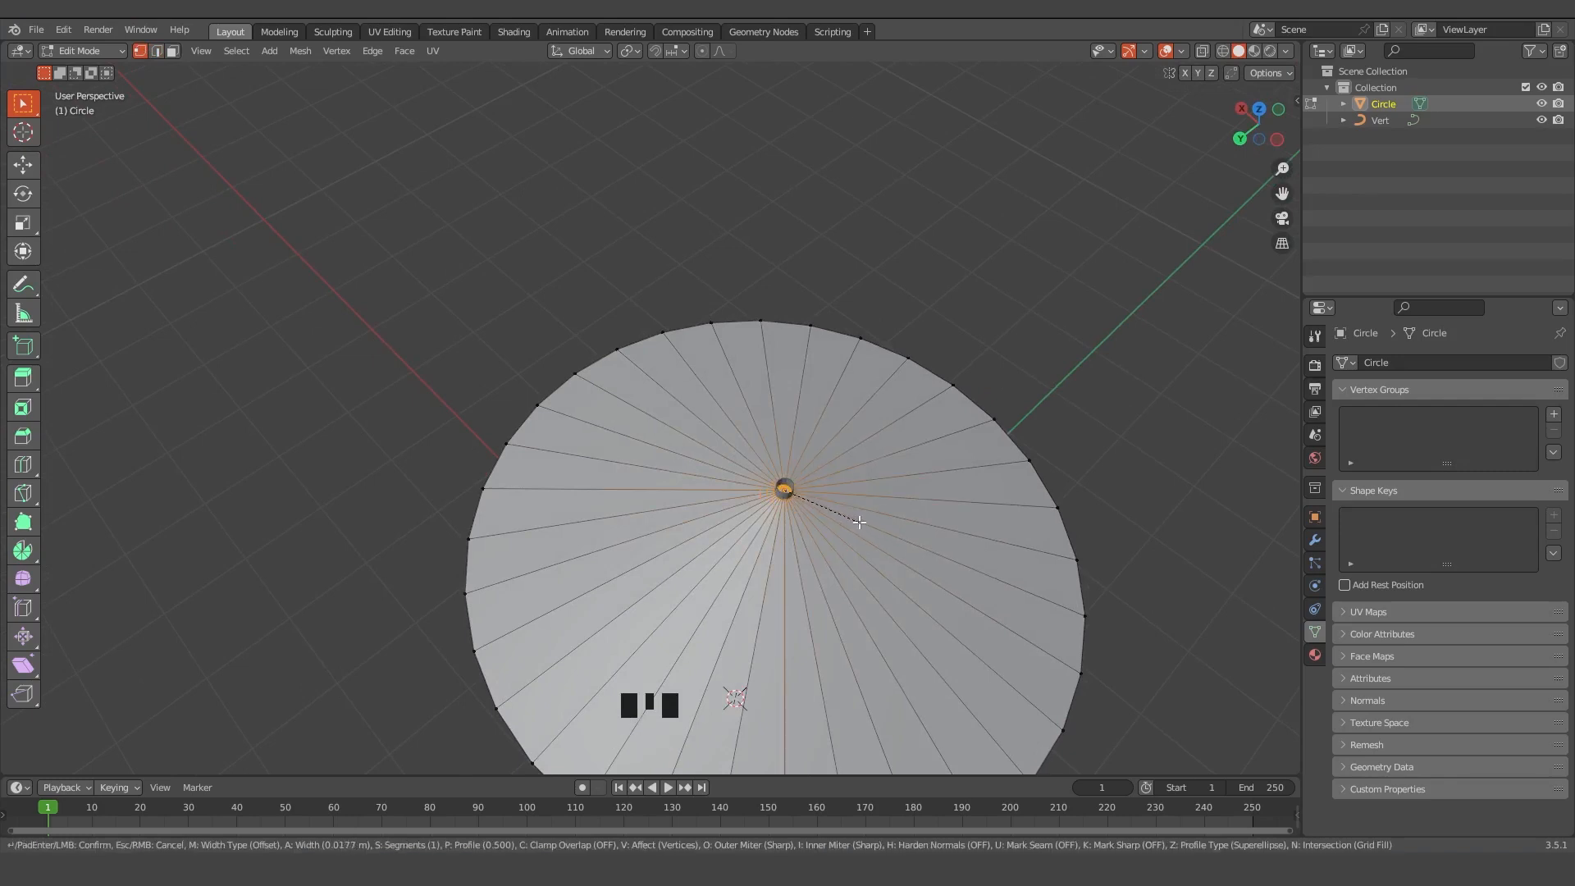
click(859, 522)
Add two loop cuts around the canopy and slide them slightly toward the rim
middle_drag(1176, 598, 1164, 558)
key(ctrl+r)
scroll(926, 561, up, 1)
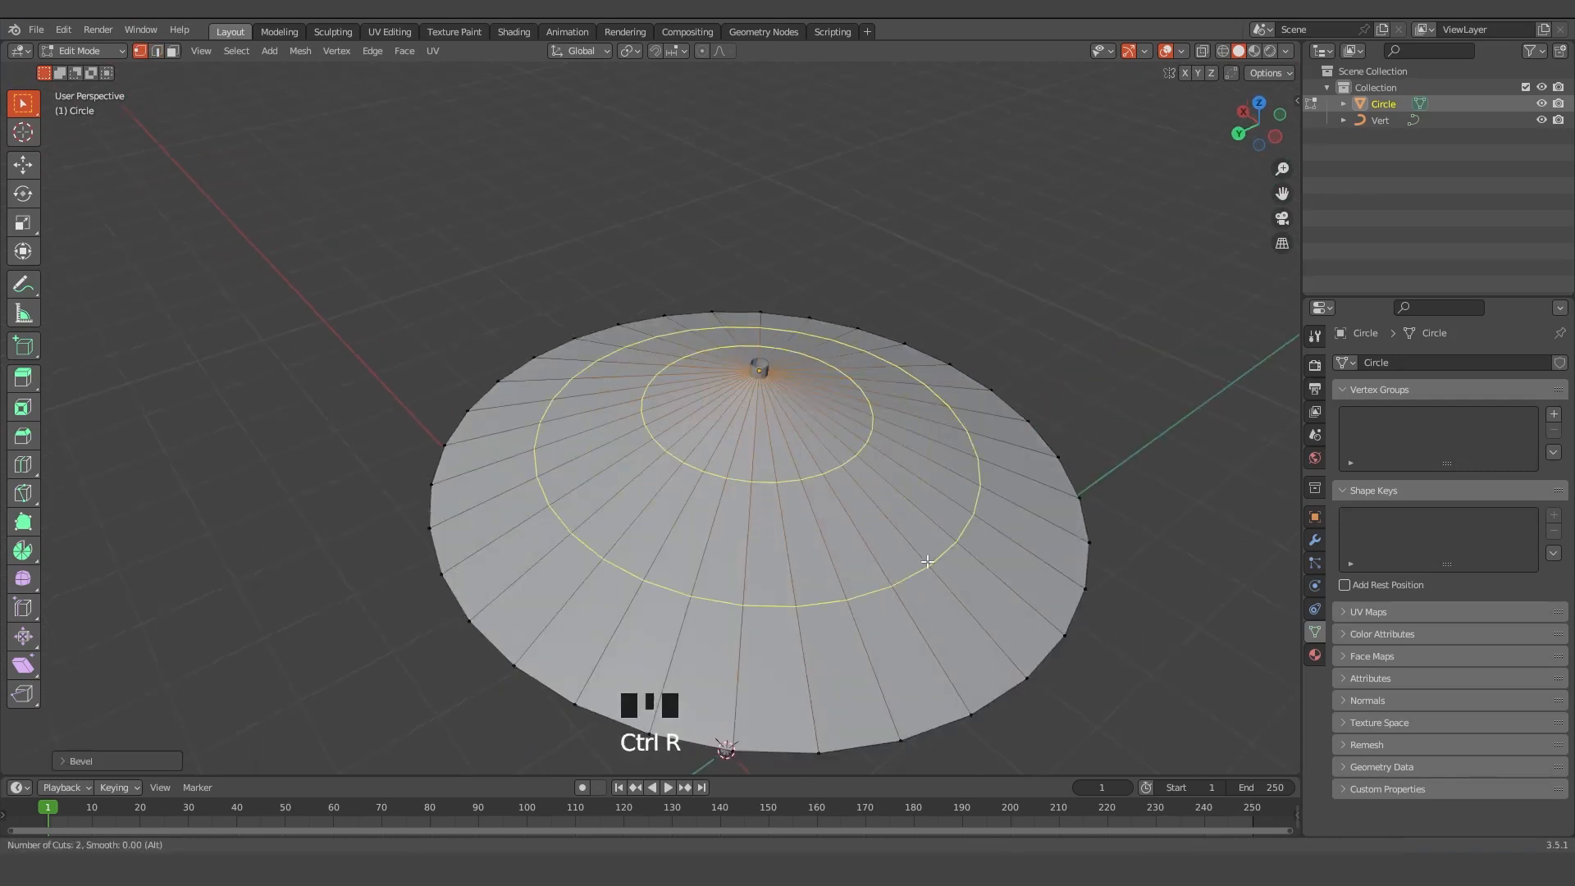
click(927, 561)
click(951, 593)
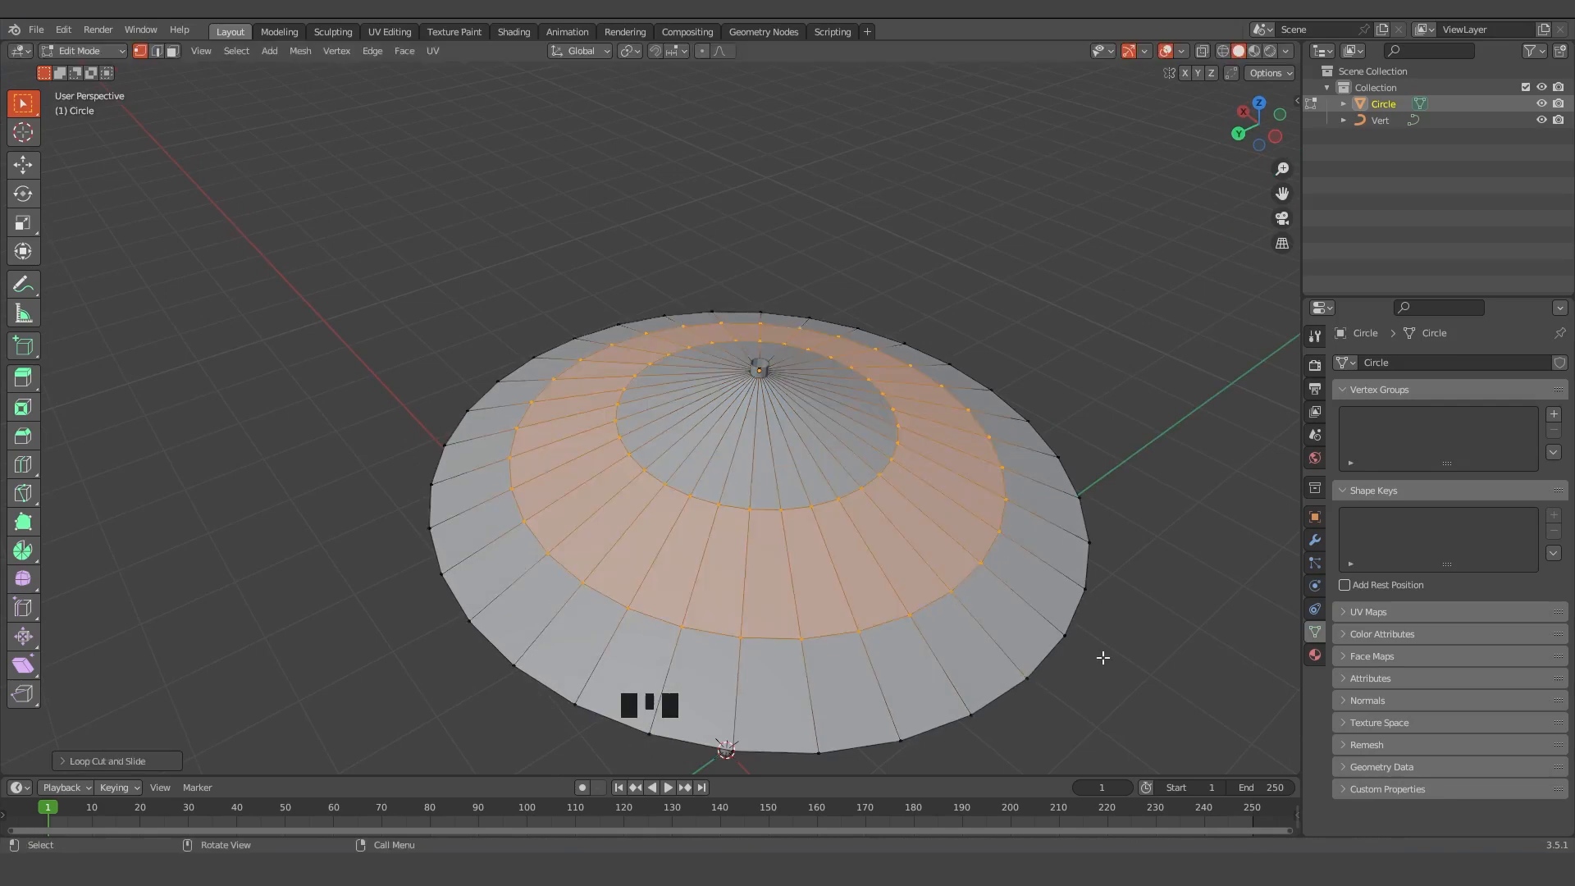
Lower the two new edge loops about 0.12 m along Z to give the canopy a sagging profile
middle_drag(1100, 657, 1024, 608)
key(g)
key(z)
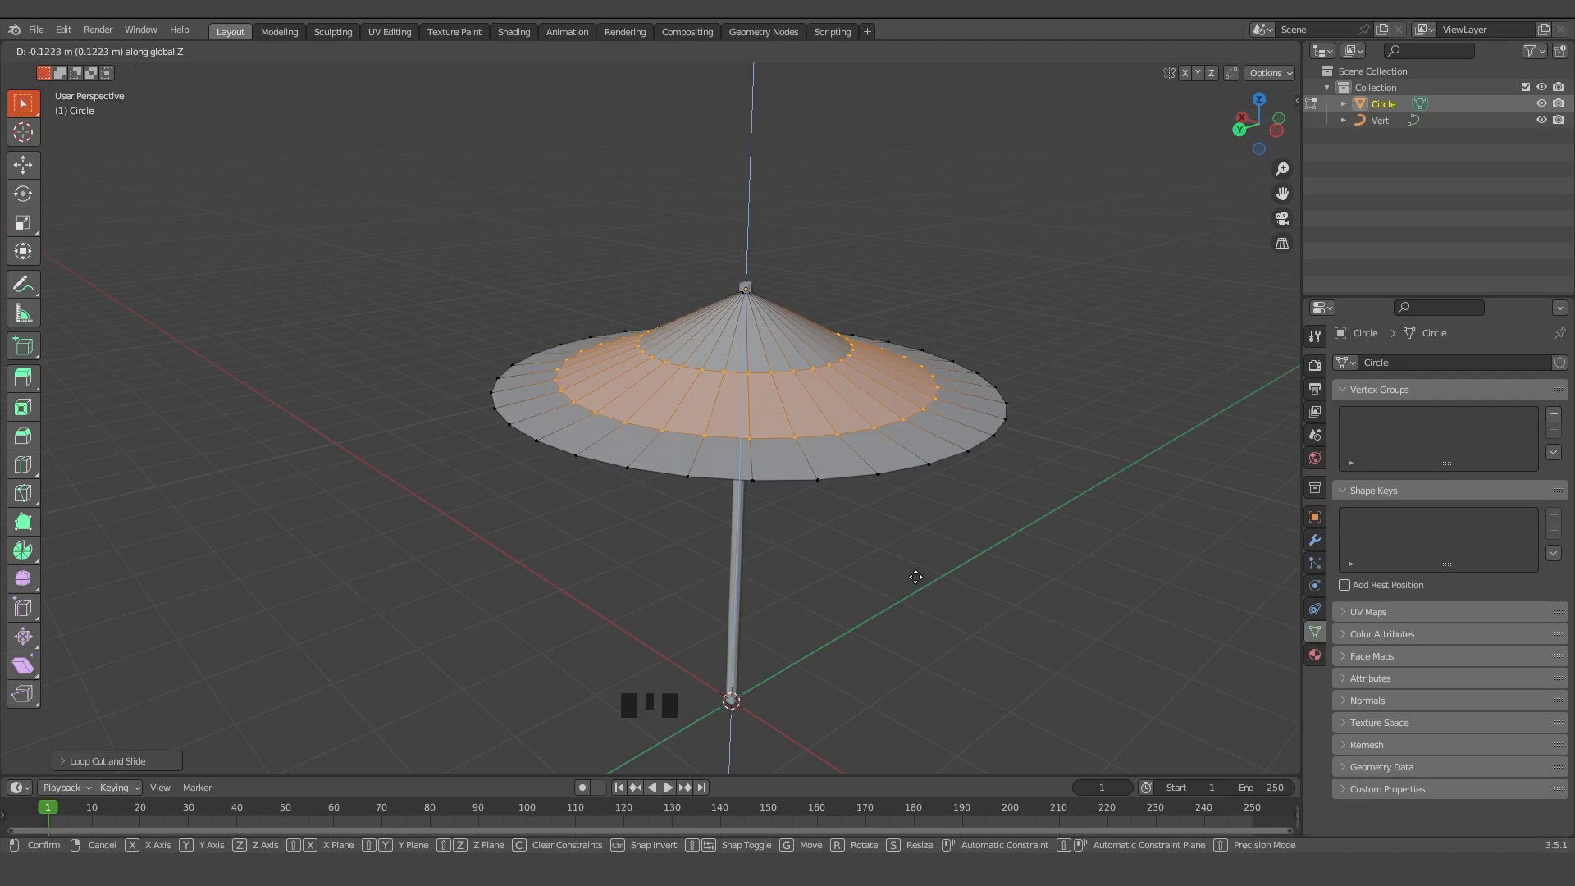
click(916, 576)
Select the canopy's two middle edge loops and bevel them with one segment to smooth the curve
click(763, 443)
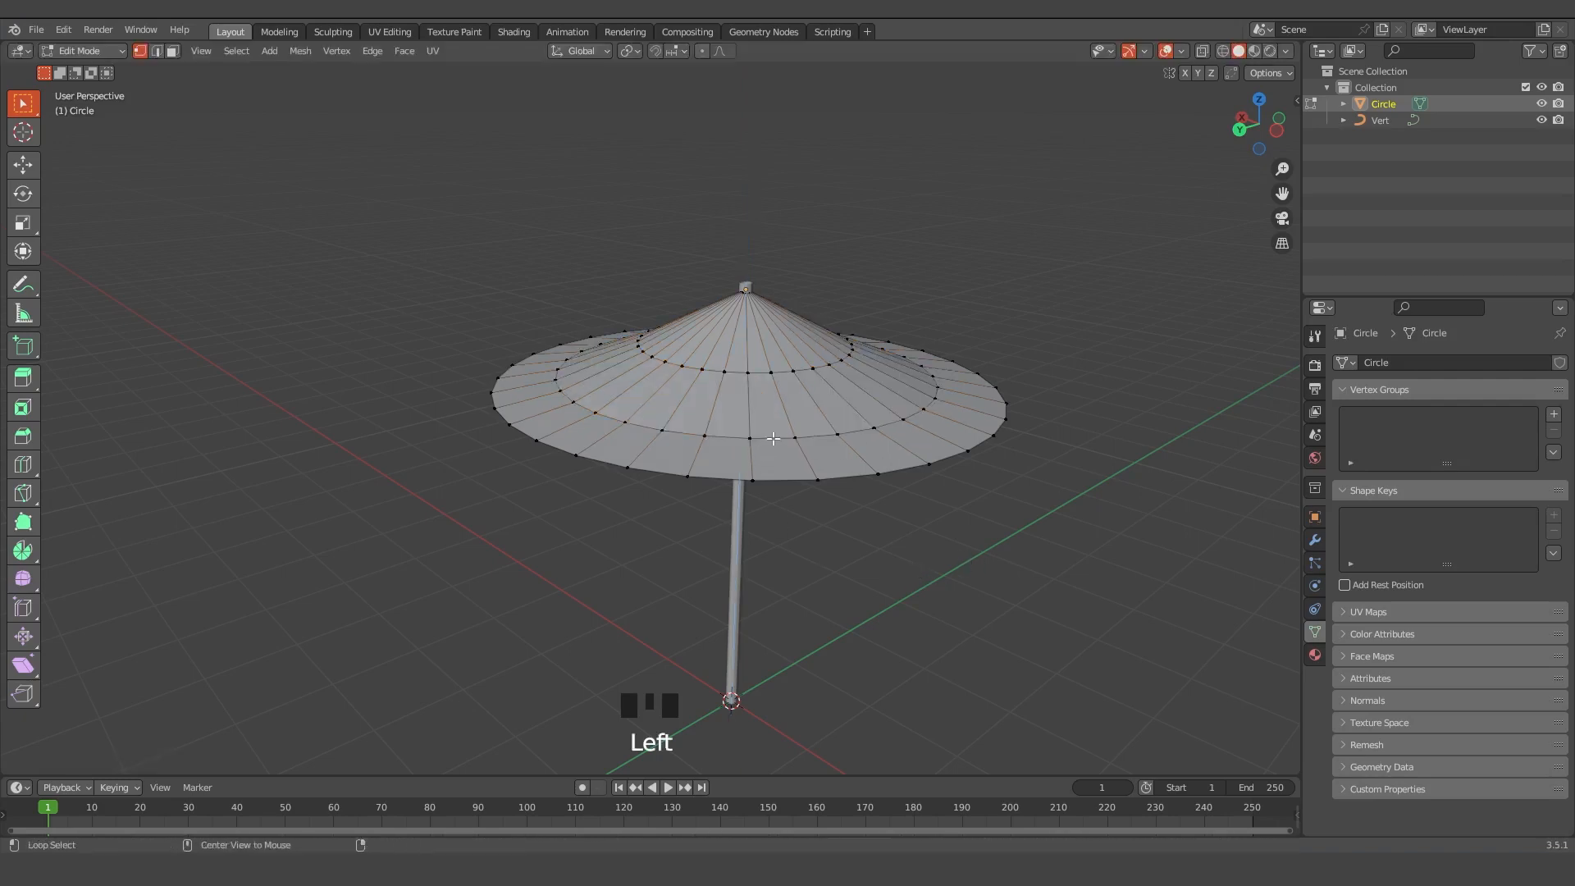
alt+click(773, 439)
alt+click(825, 443)
alt+shift+click(834, 458)
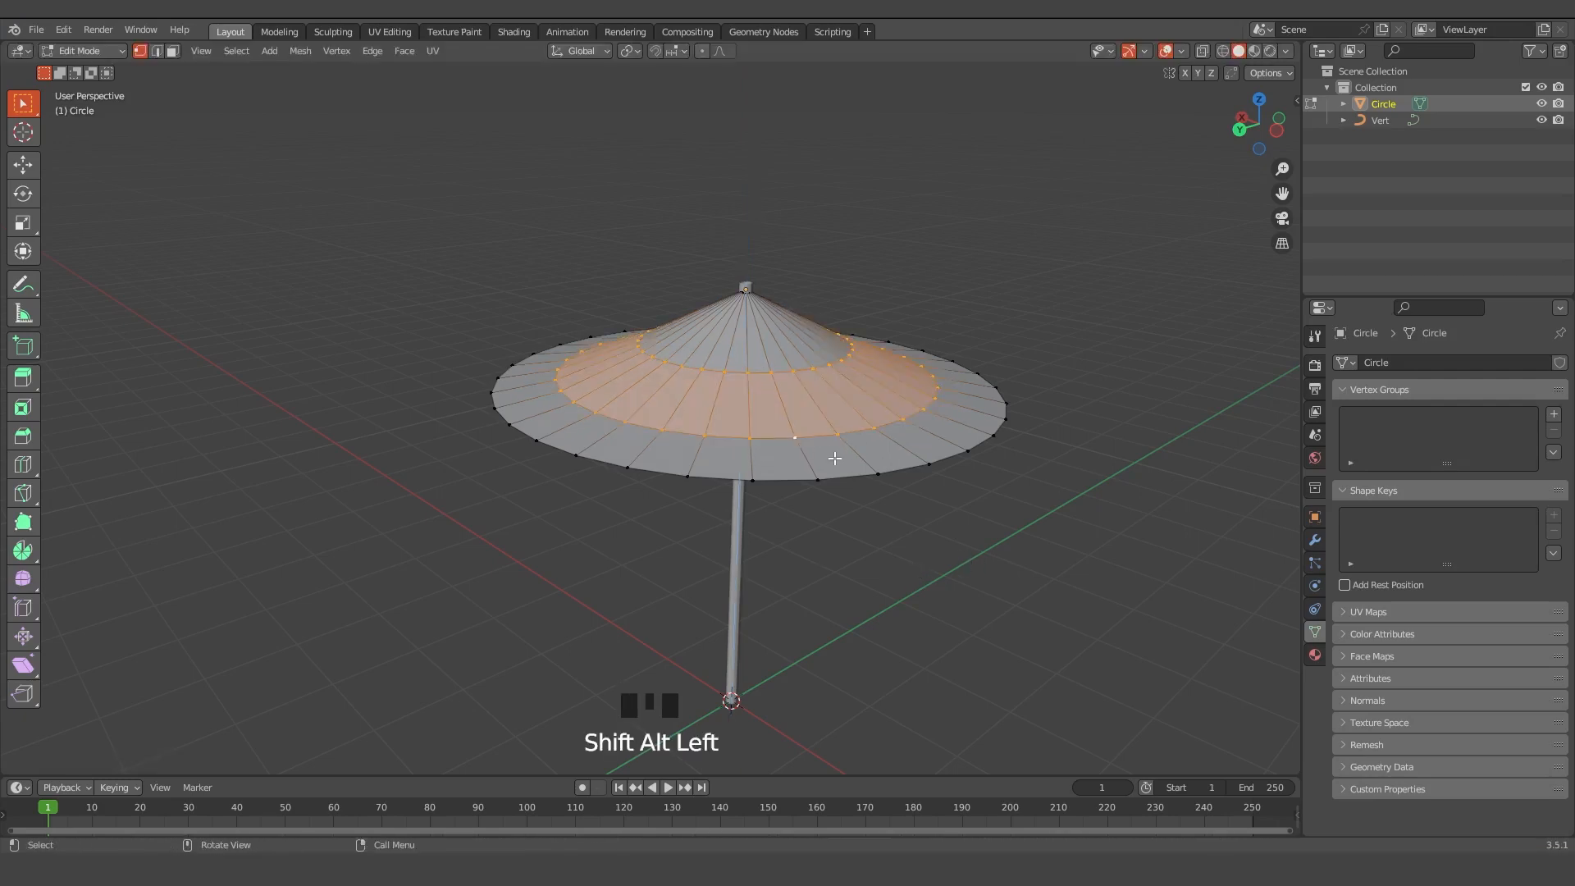
click(172, 91)
click(156, 51)
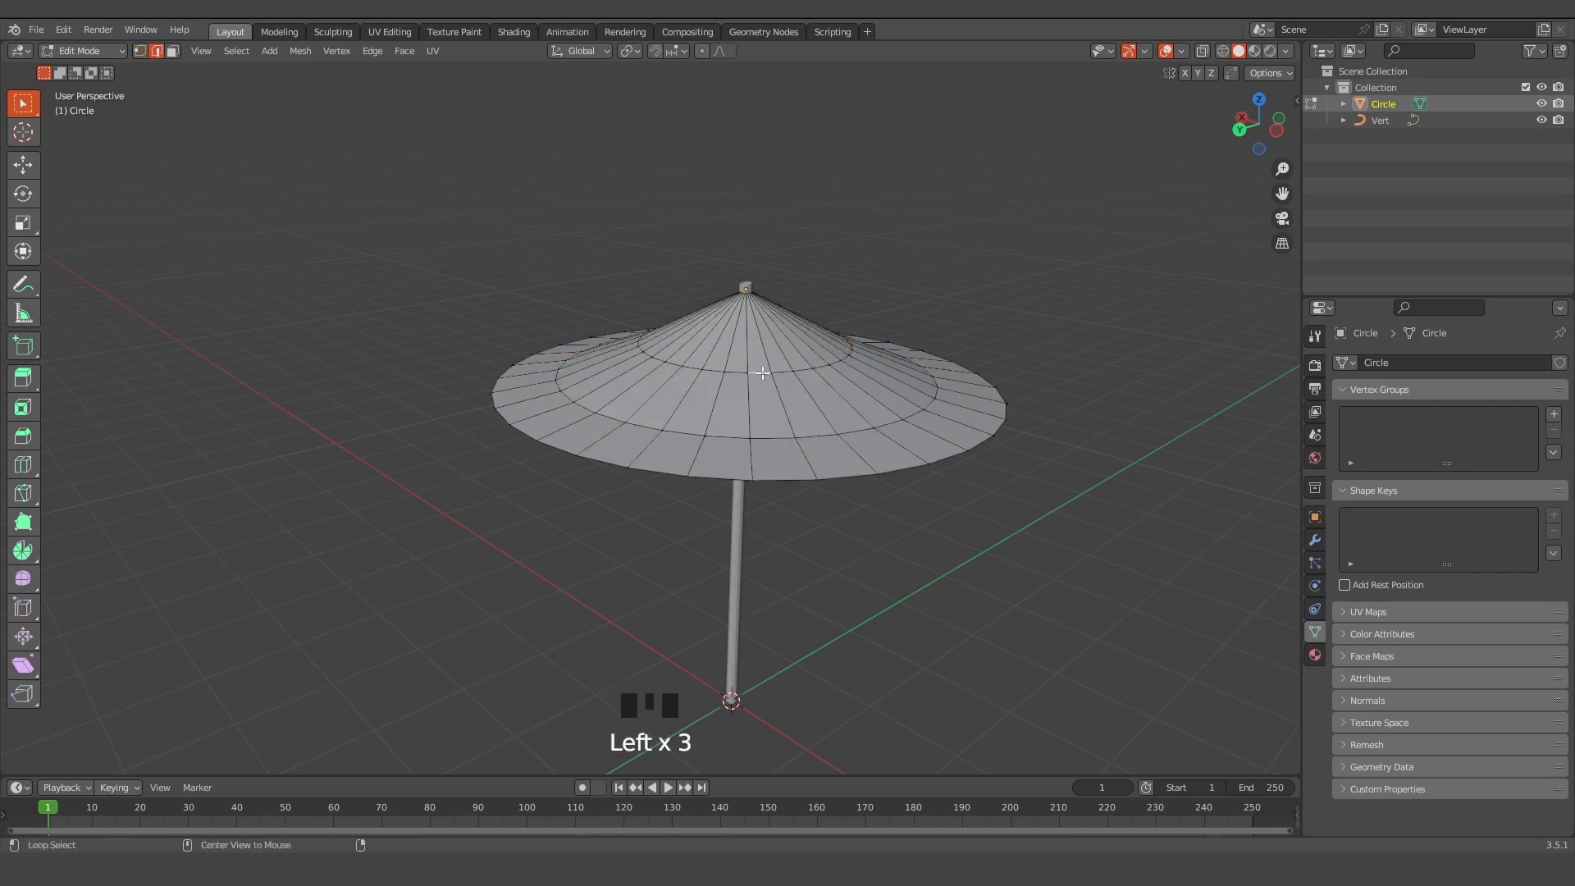
alt+shift+click(776, 440)
key(ctrl+b)
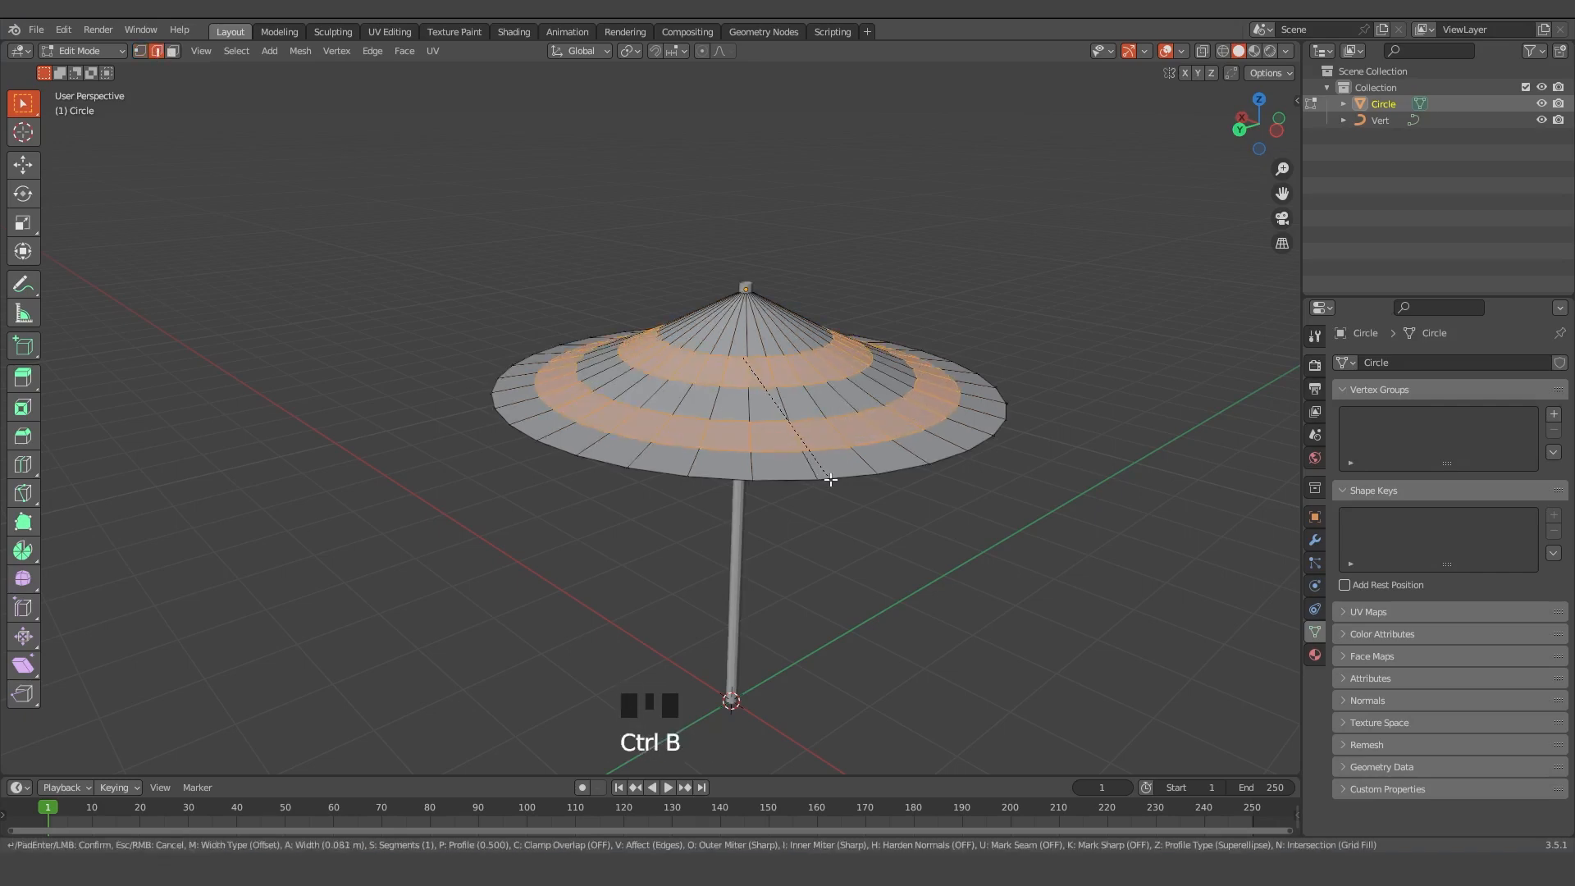
click(832, 481)
click(864, 555)
Select the canopy's outer rim loop and nudge it very slightly along Z
middle_drag(866, 676, 879, 657)
scroll(878, 657, down, 4)
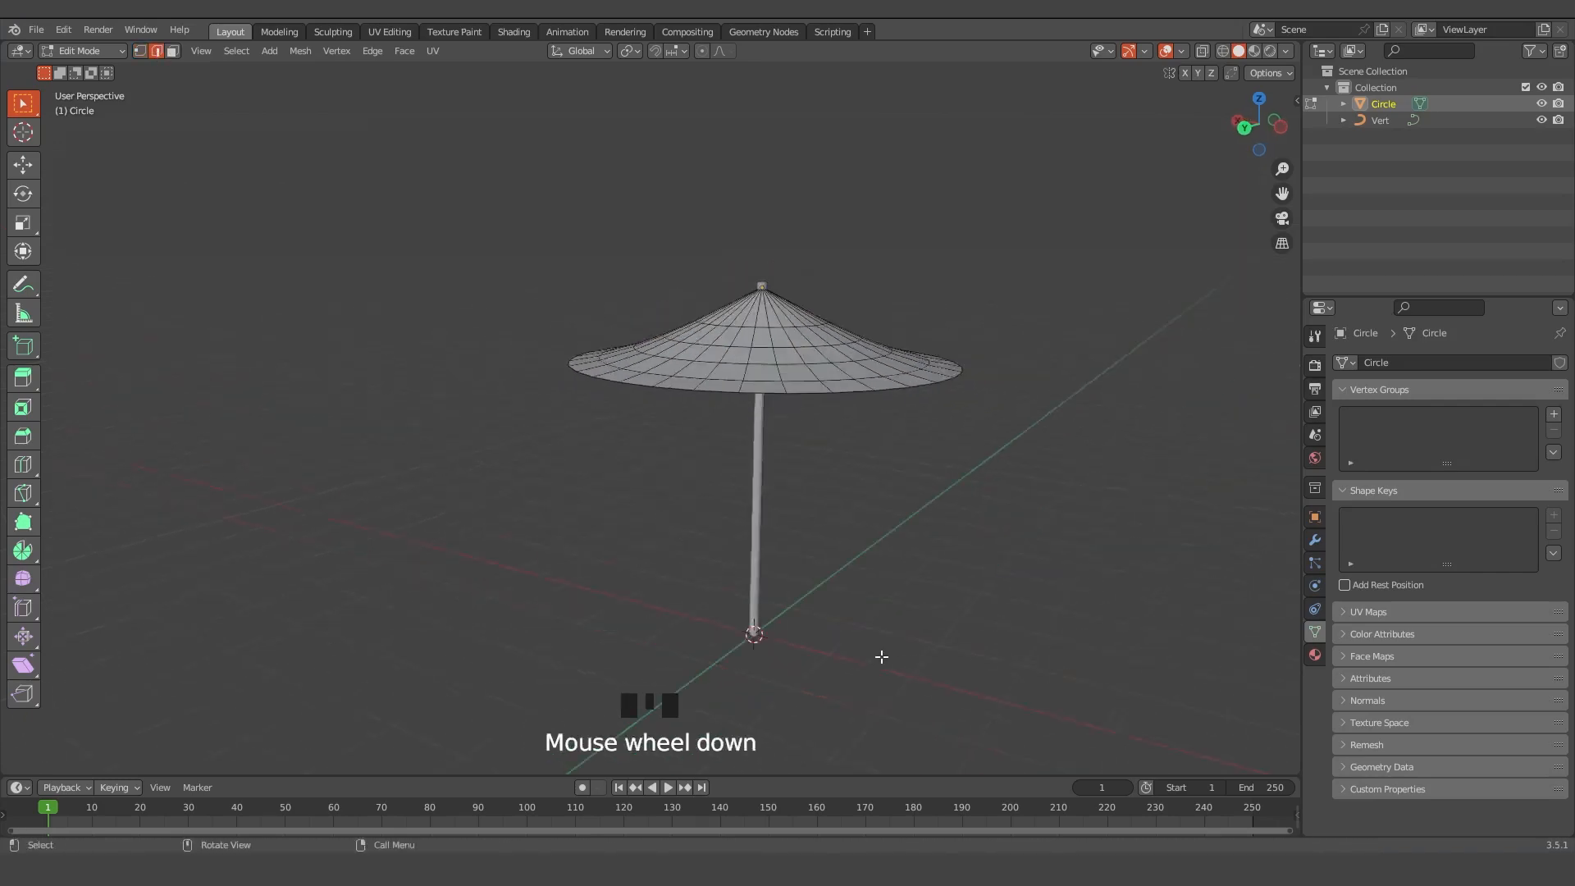
middle_drag(793, 620, 921, 484)
scroll(868, 572, up, 4)
alt+click(921, 484)
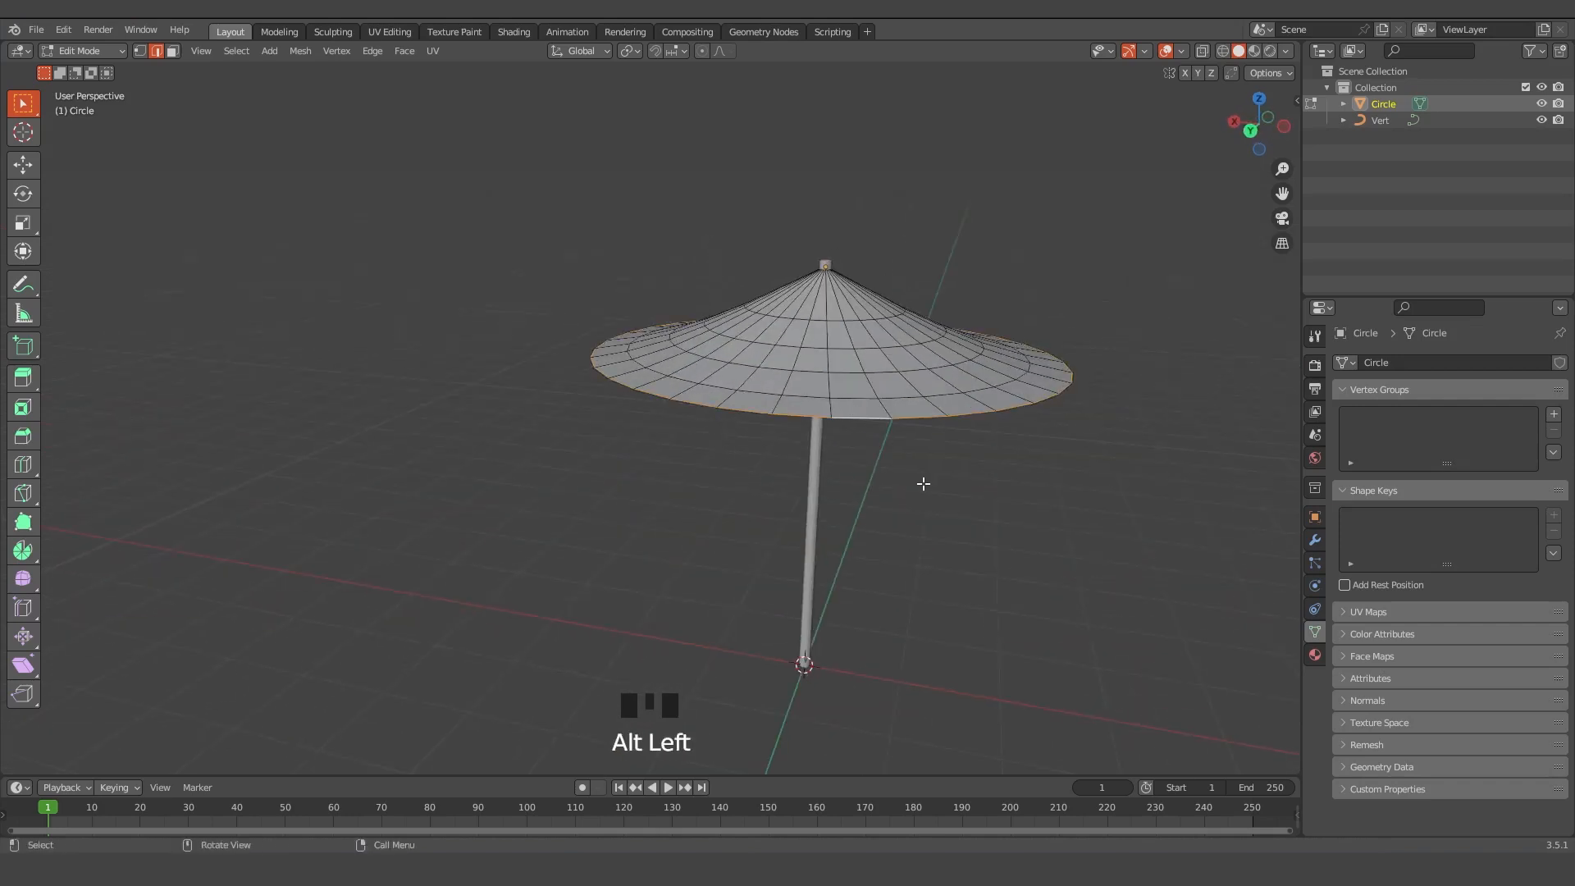
key(g)
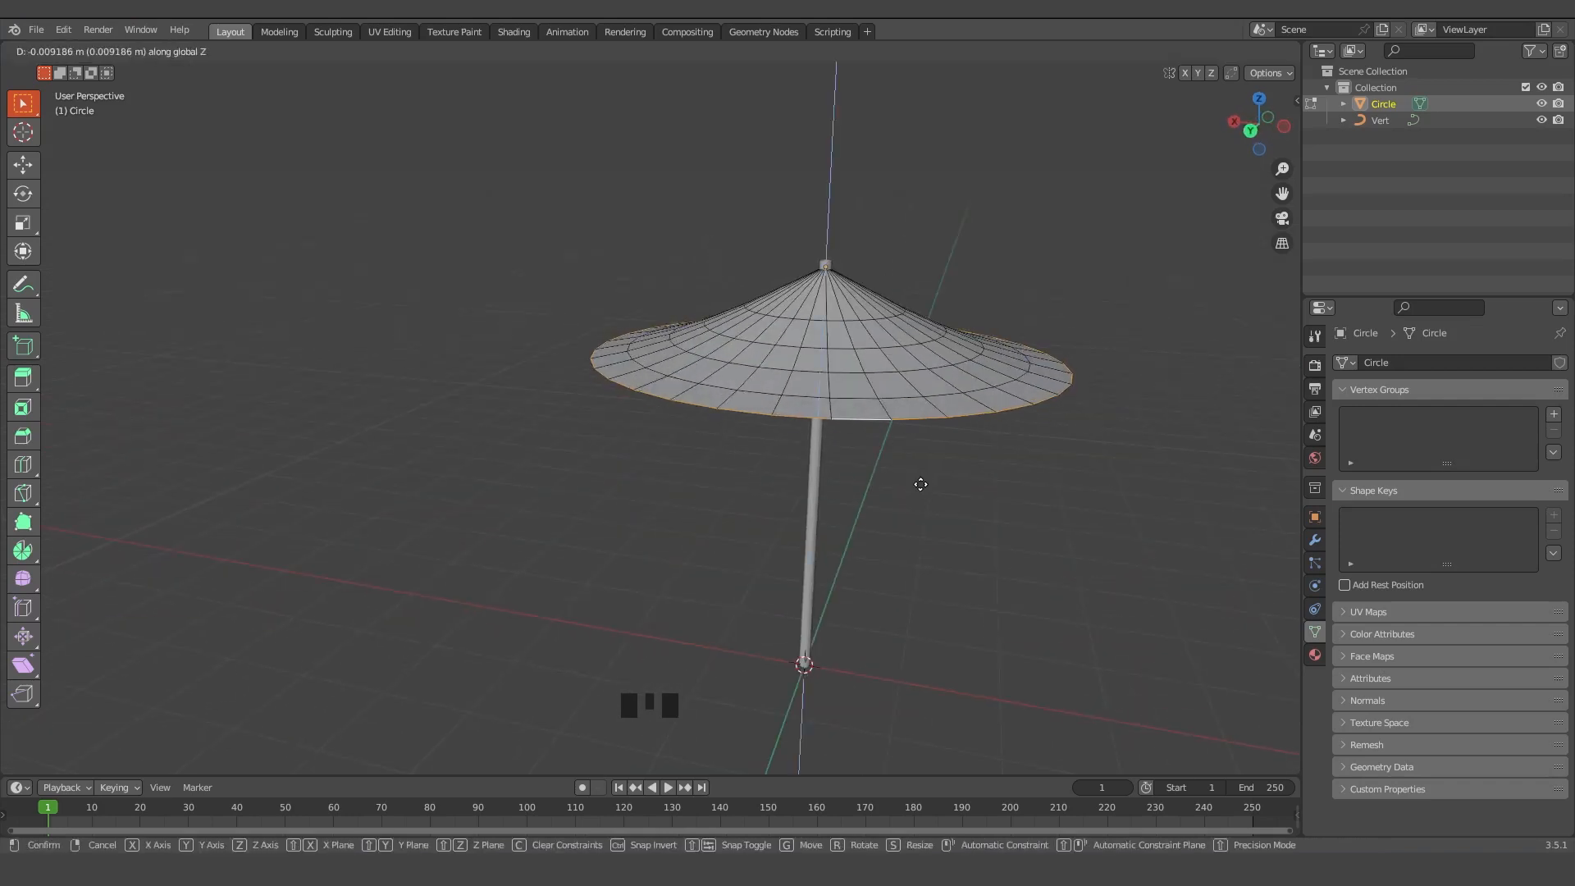
click(922, 482)
Select the whole canopy mesh and raise it until its apex covers the top of the pole
middle_drag(921, 482, 859, 567)
scroll(965, 551, down, 7)
scroll(859, 568, up, 2)
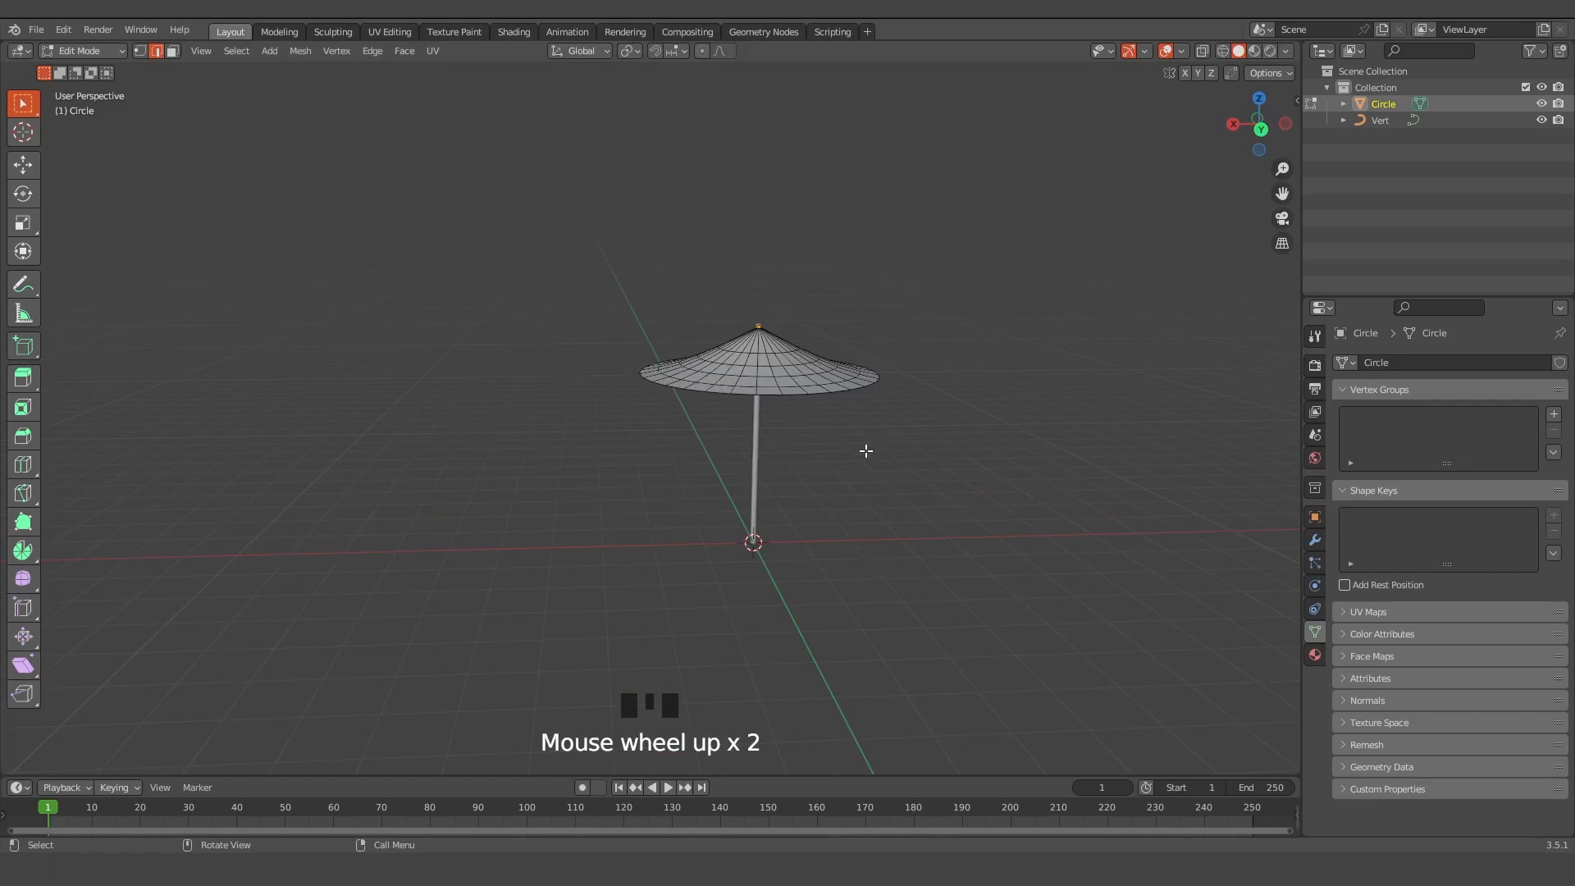
scroll(866, 451, up, 3)
mouse_move(844, 637)
middle_down()
mouse_move(897, 520)
mouse_move(815, 632)
middle_up()
key(a)
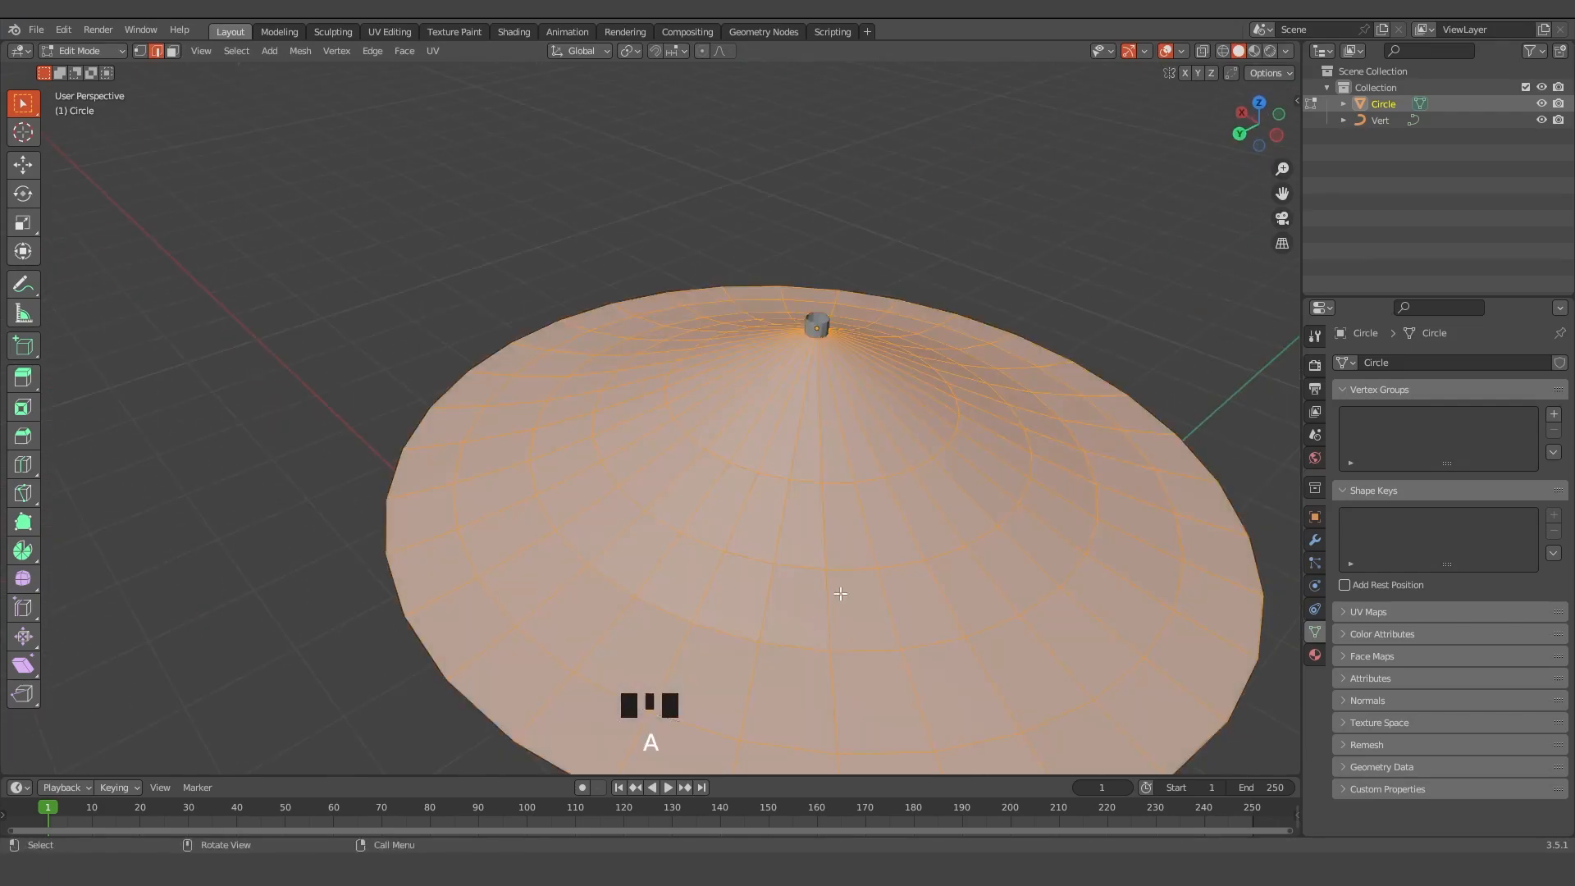
key(g)
click(838, 474)
key(alt+a)
scroll(881, 558, down, 3)
middle_drag(931, 619, 903, 534)
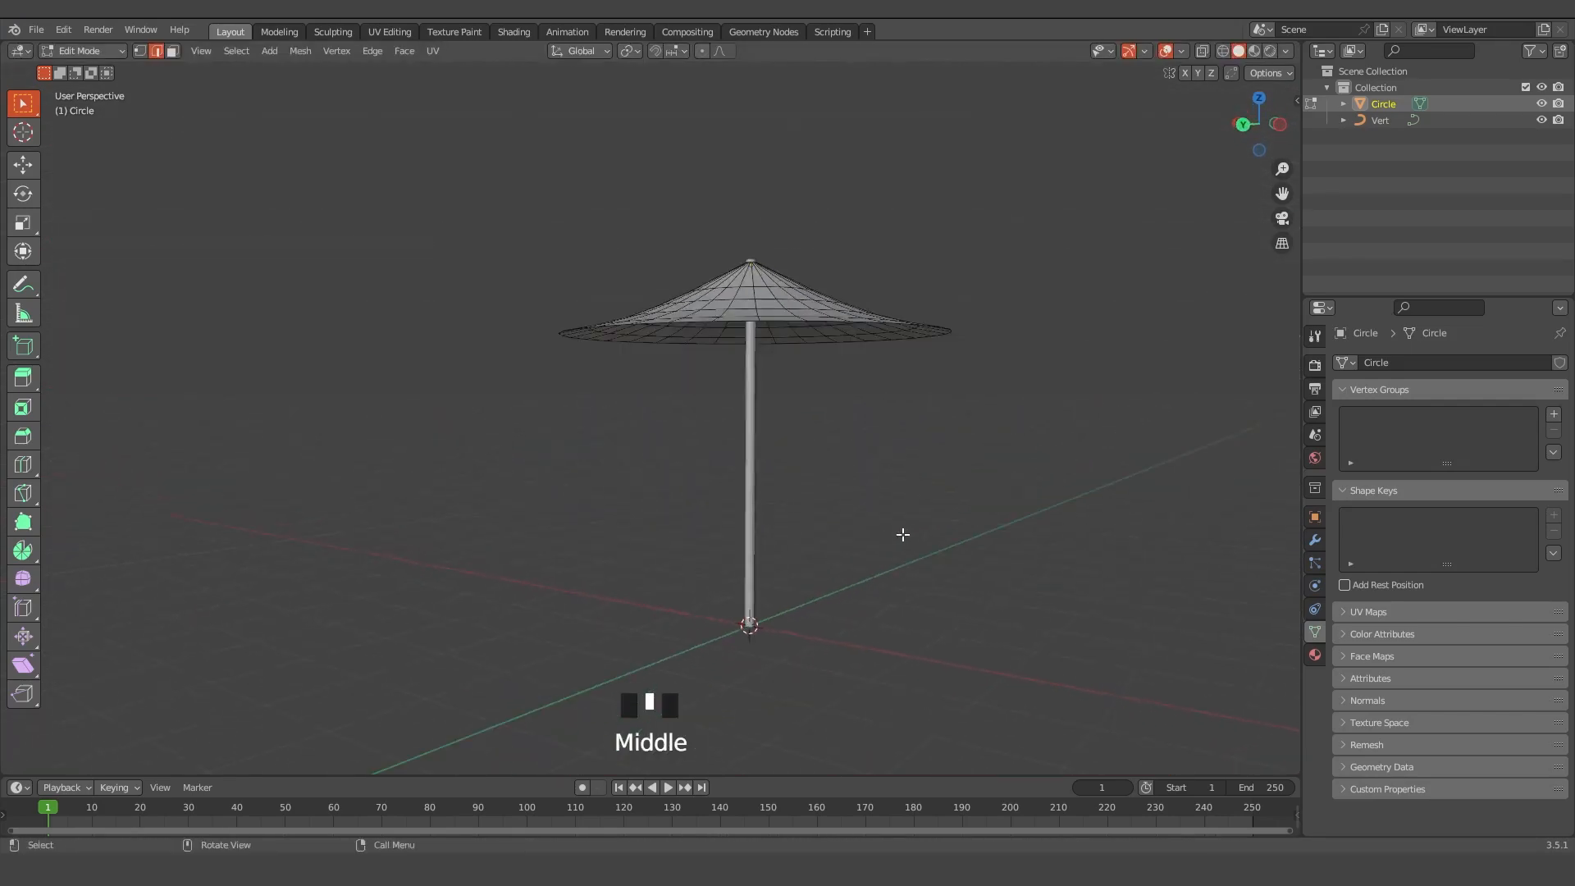
middle_drag(837, 600, 881, 603)
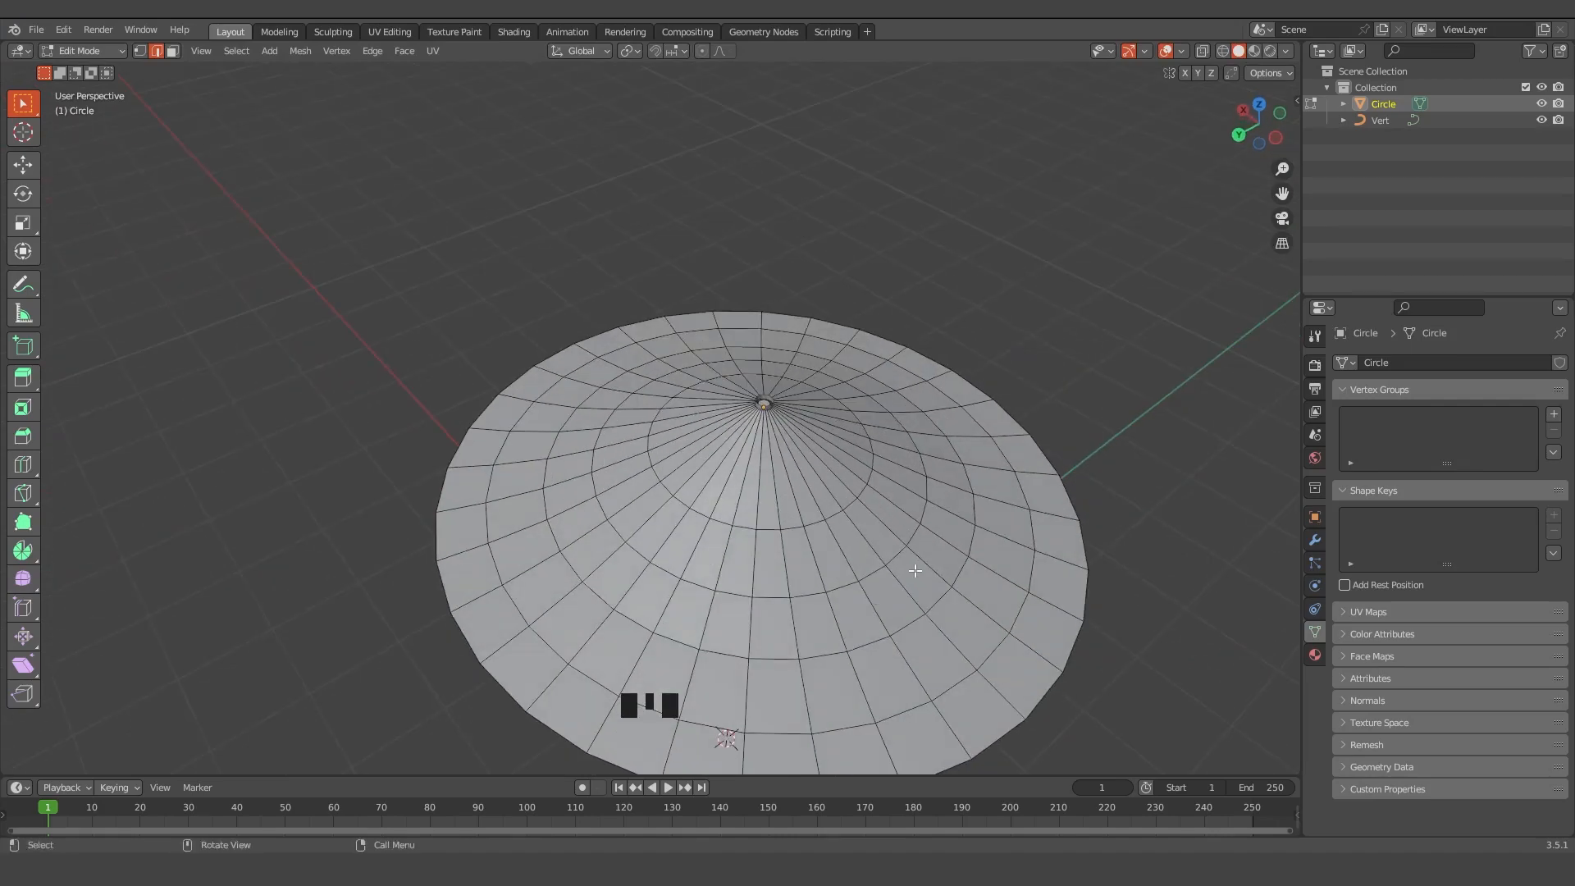
Duplicate the radial edge line running along positive Y and separate it from the canopy into its own object
key(grave)
click(925, 479)
shift+middle_drag(780, 439, 935, 502)
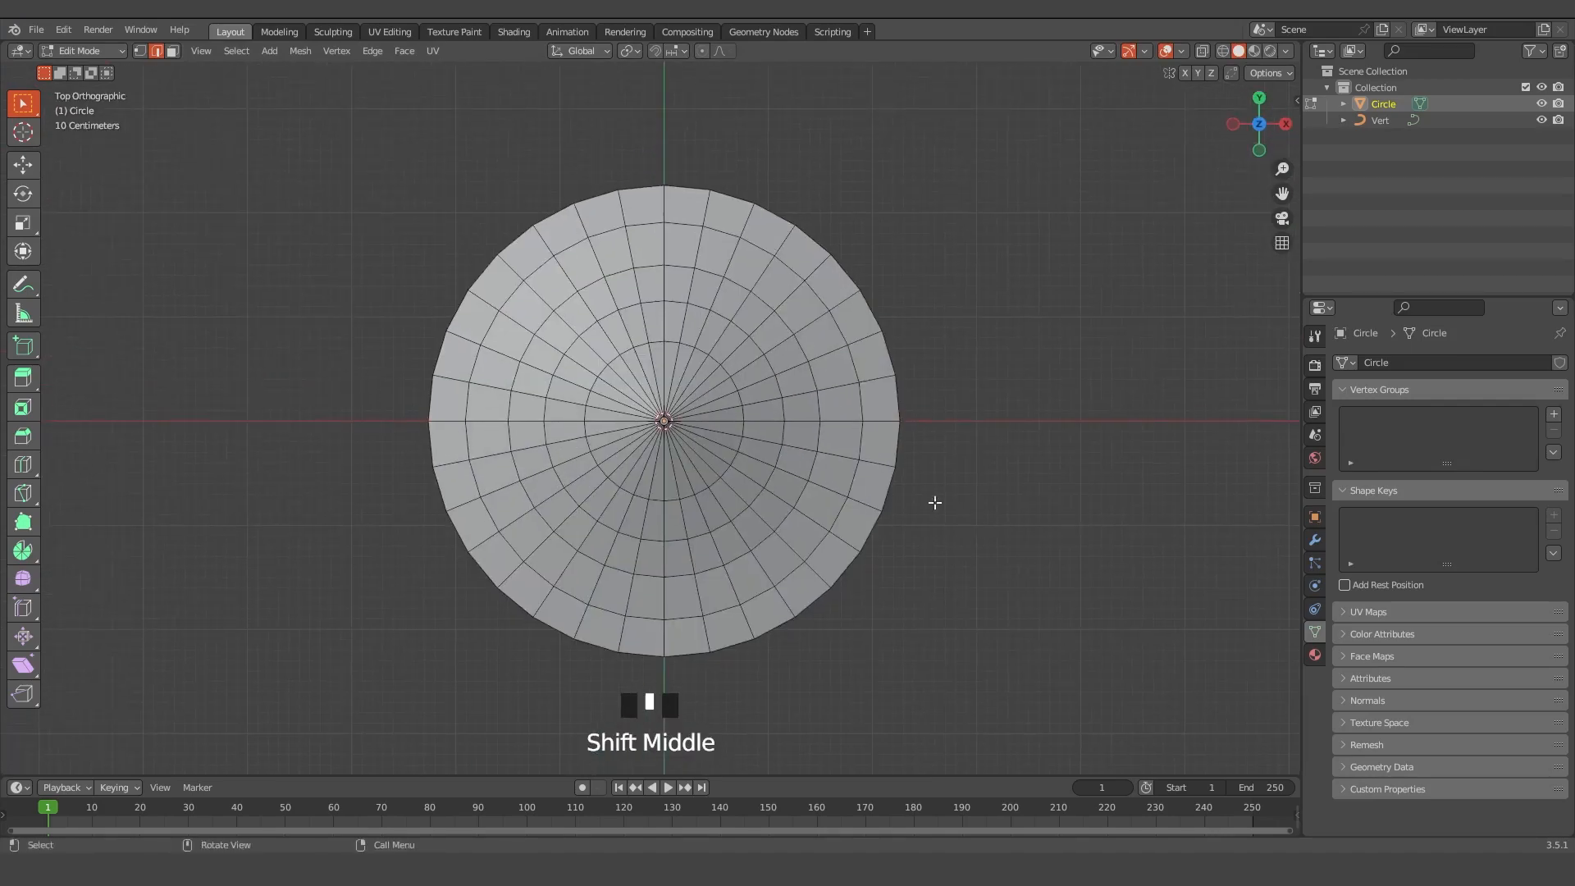
key(shift+d)
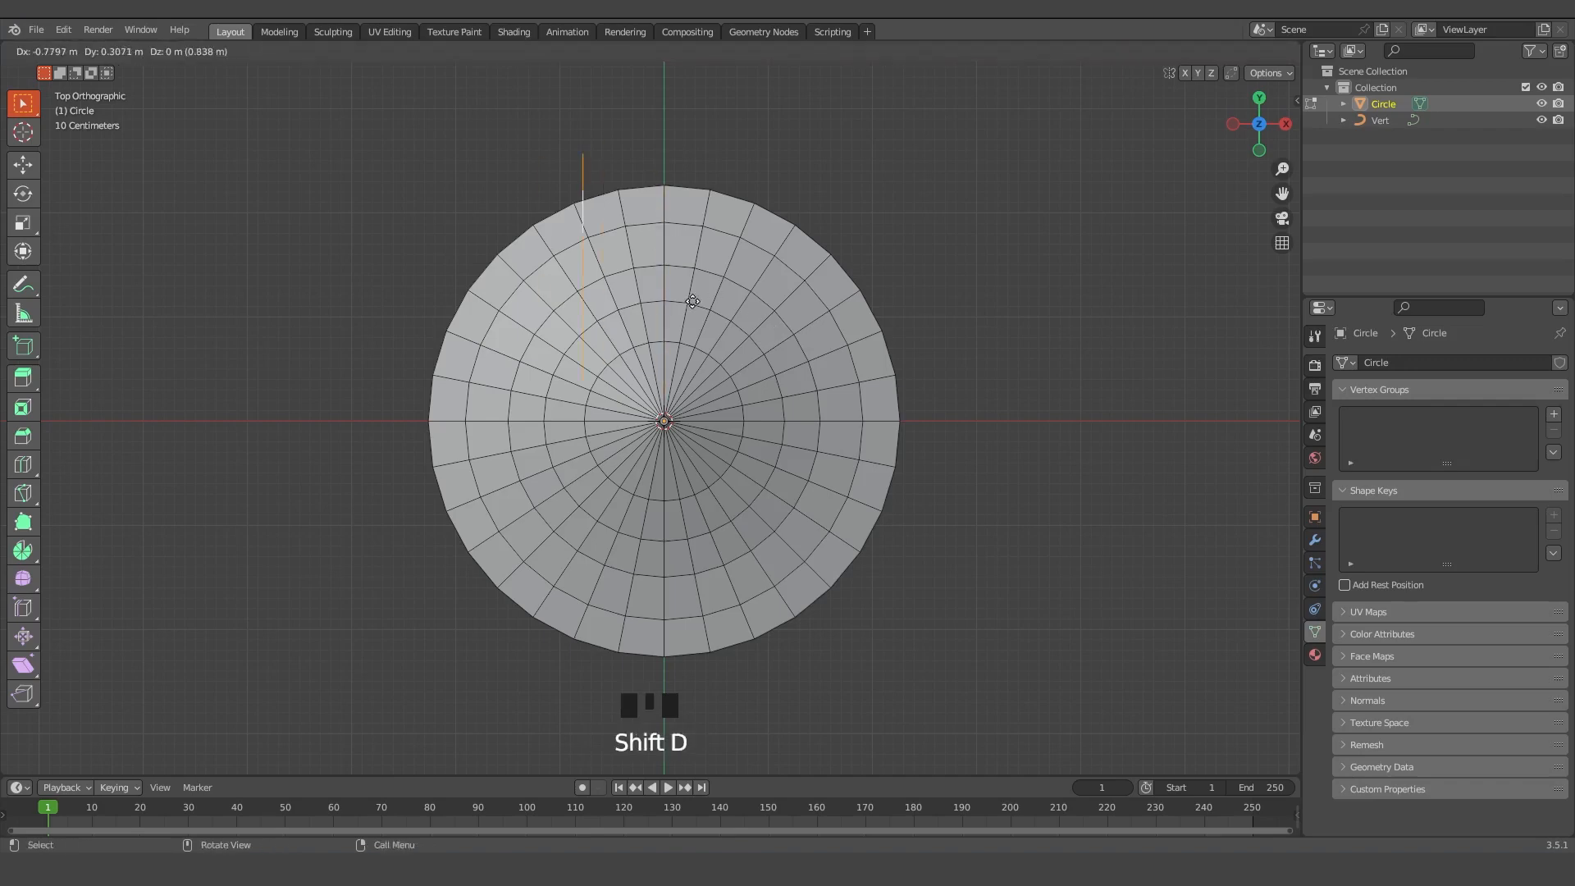
click(688, 305)
key(p)
click(692, 314)
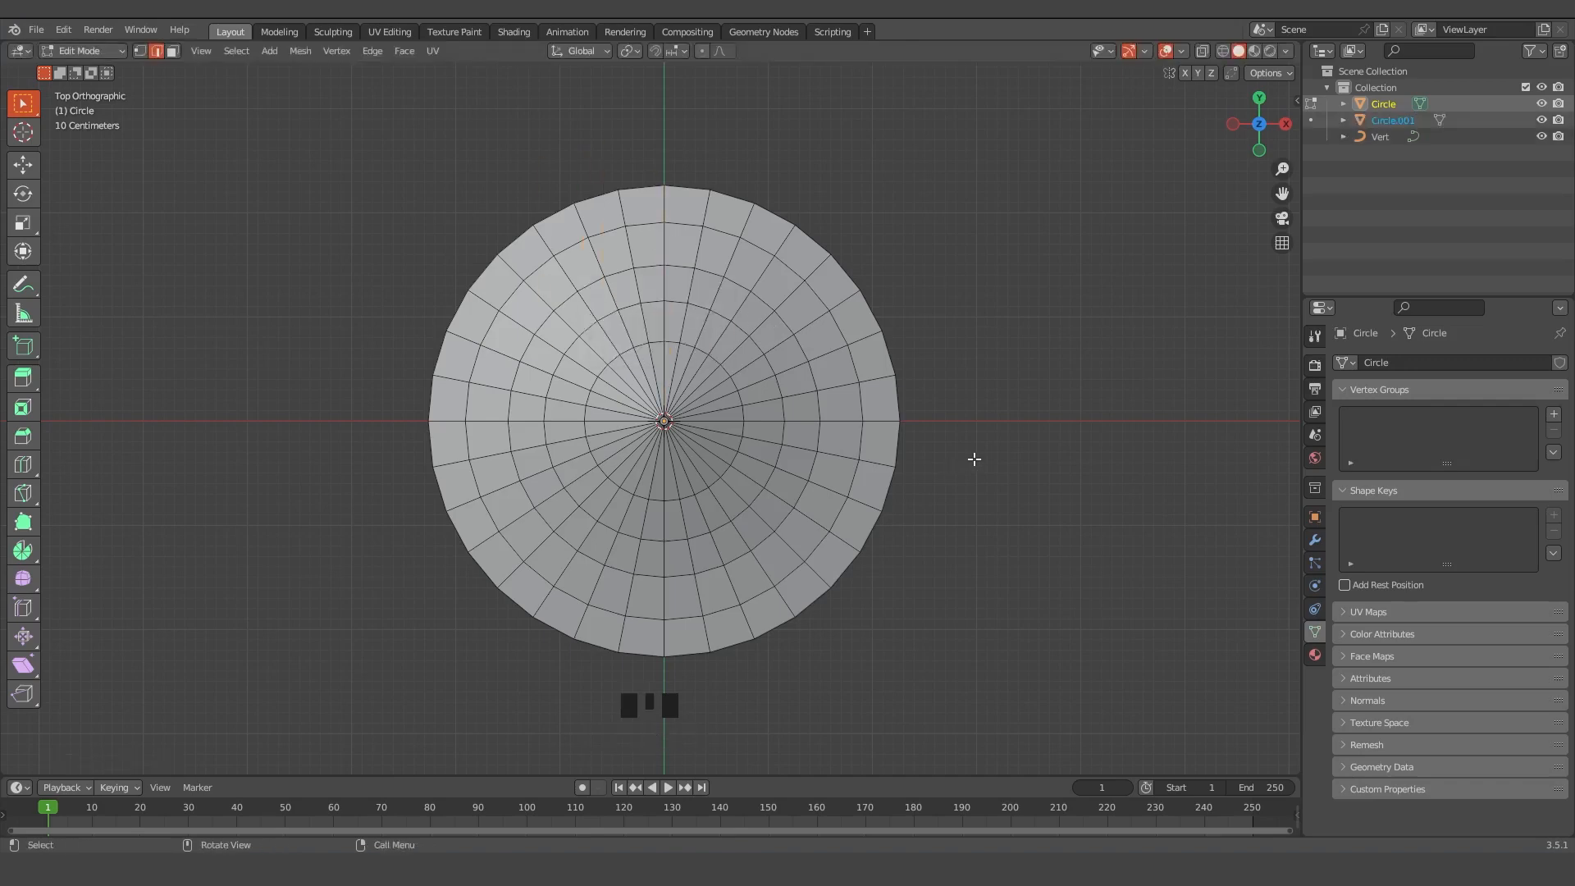
key(Tab)
Convert the separated edge line to a curve and set its round bevel depth to 0.02 m
middle_drag(1001, 489, 854, 323)
click(861, 366)
click(897, 374)
click(897, 374)
click(896, 374)
right_click(853, 323)
mouse_move(855, 324)
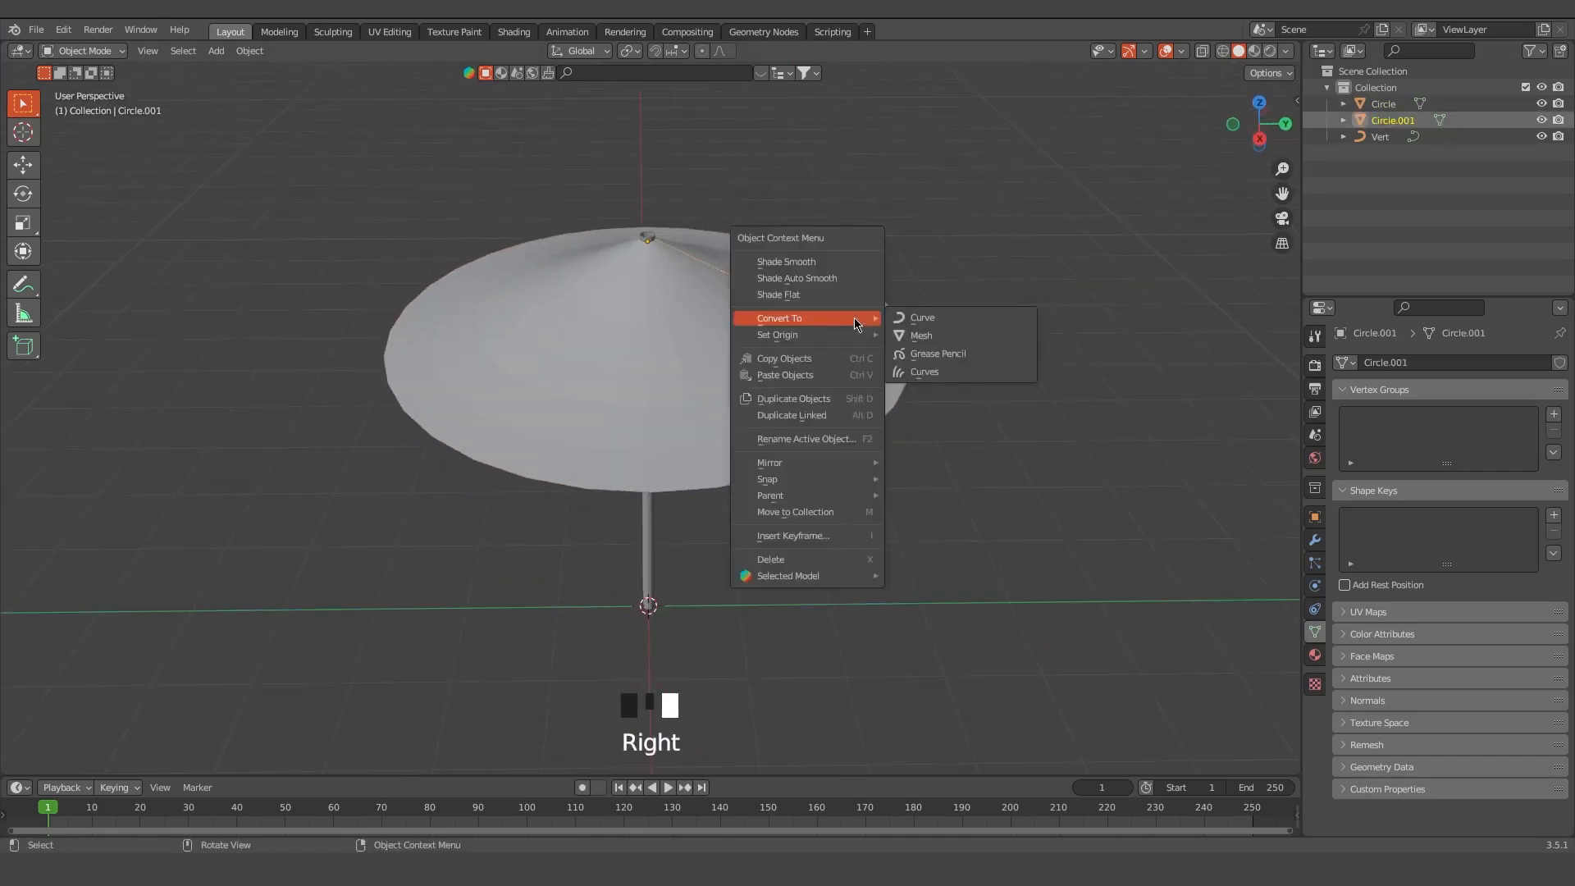
click(922, 318)
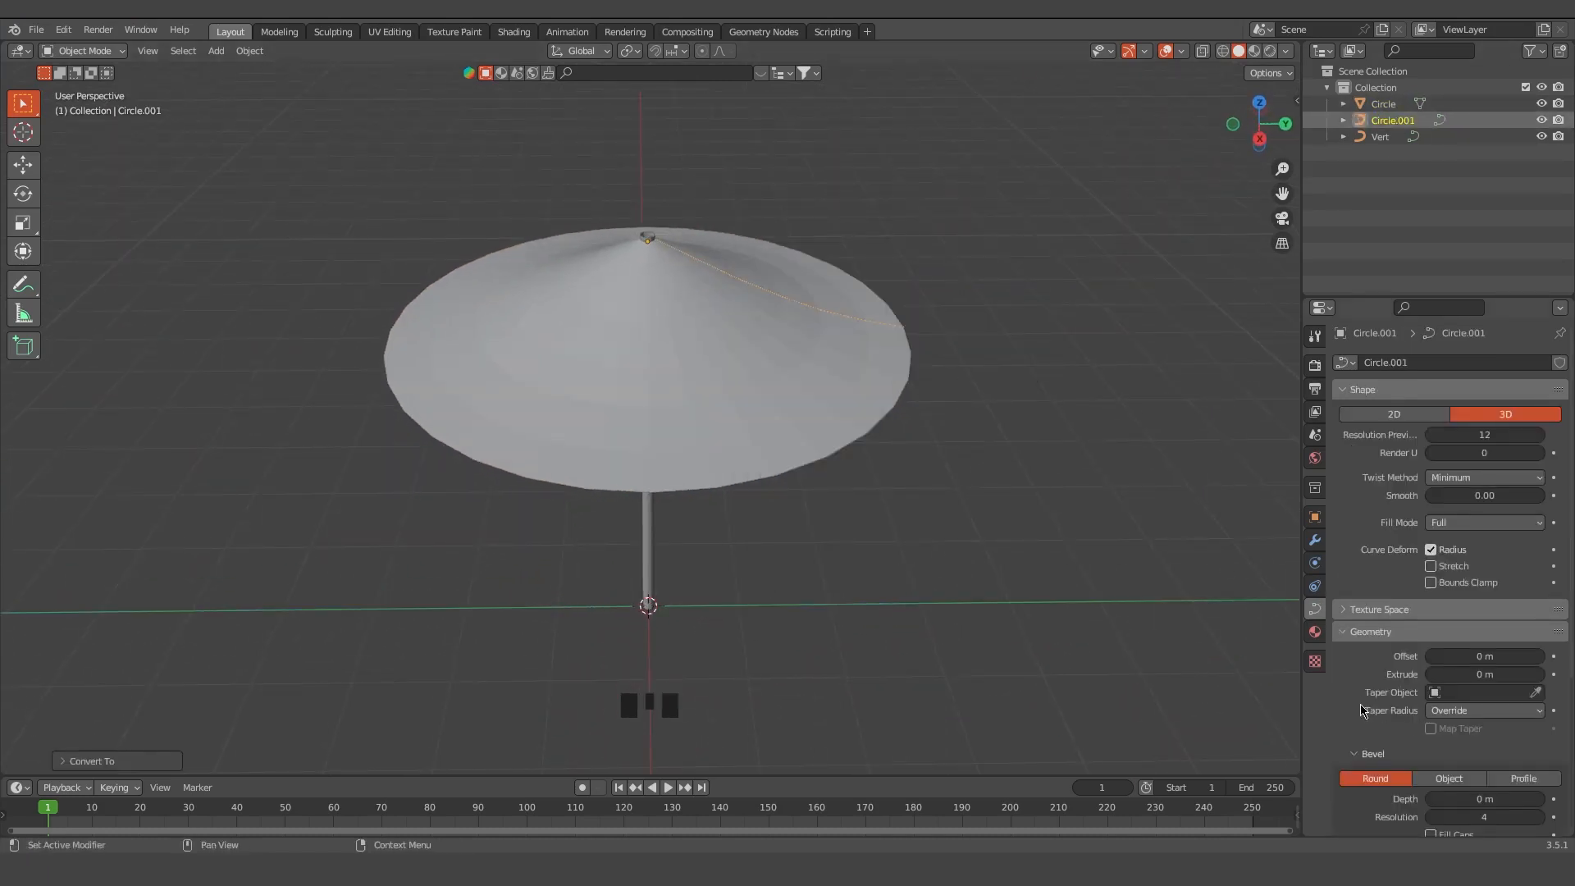
scroll(1361, 711, down, 5)
drag(1485, 601, 1513, 601)
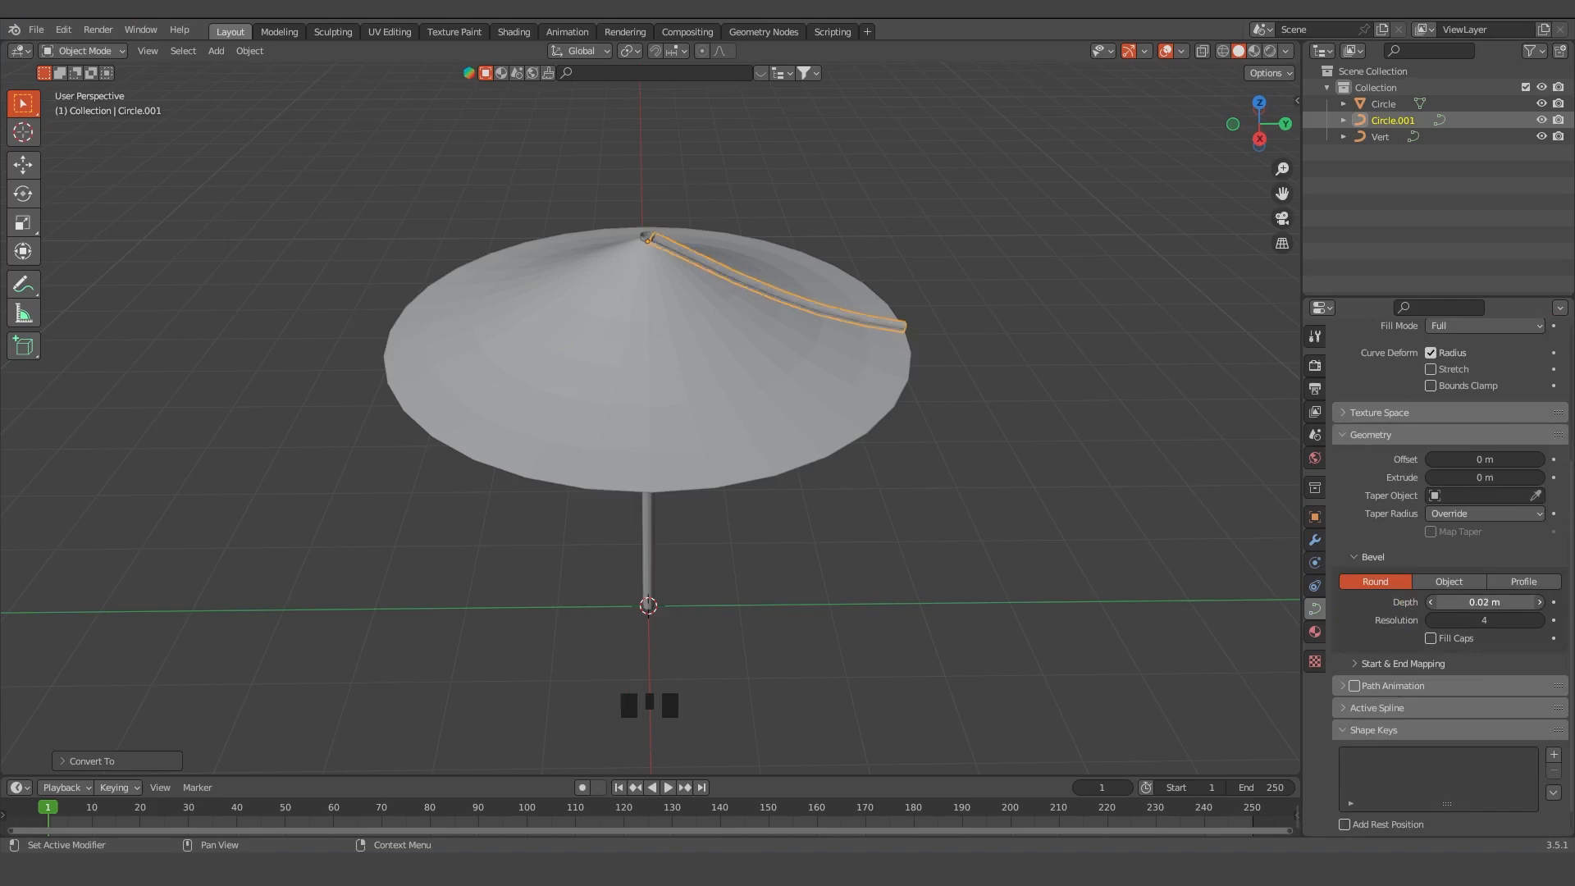
Extend the rib curve by moving its outer end point about 0.065 m along Y past the canopy rim
middle_drag(1080, 549, 974, 488)
key(Tab)
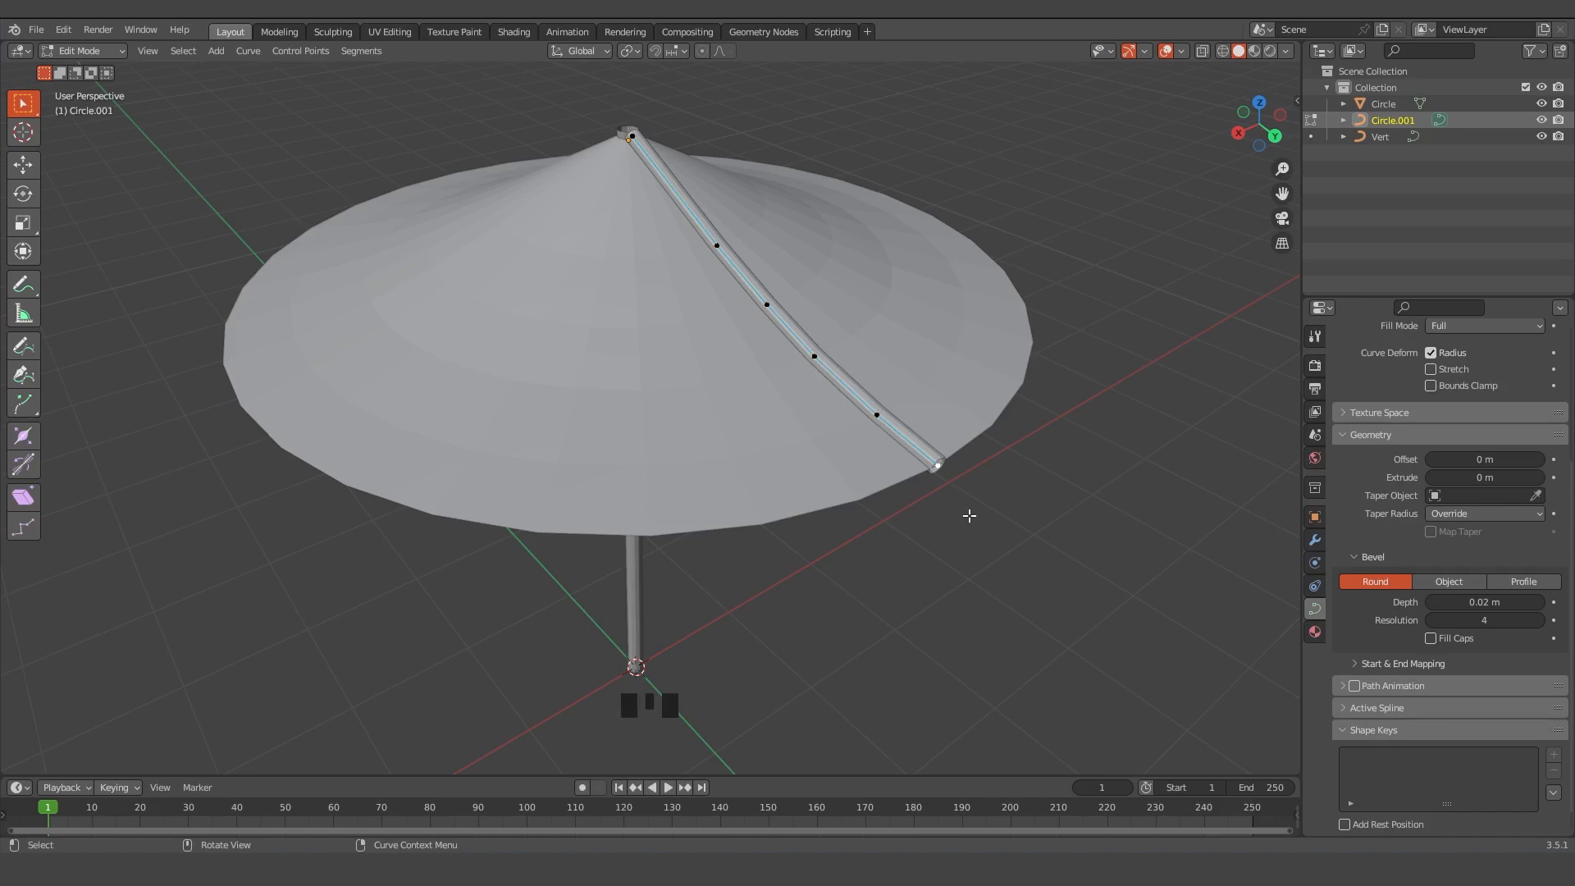
middle_drag(970, 515, 1030, 524)
key(g)
key(y)
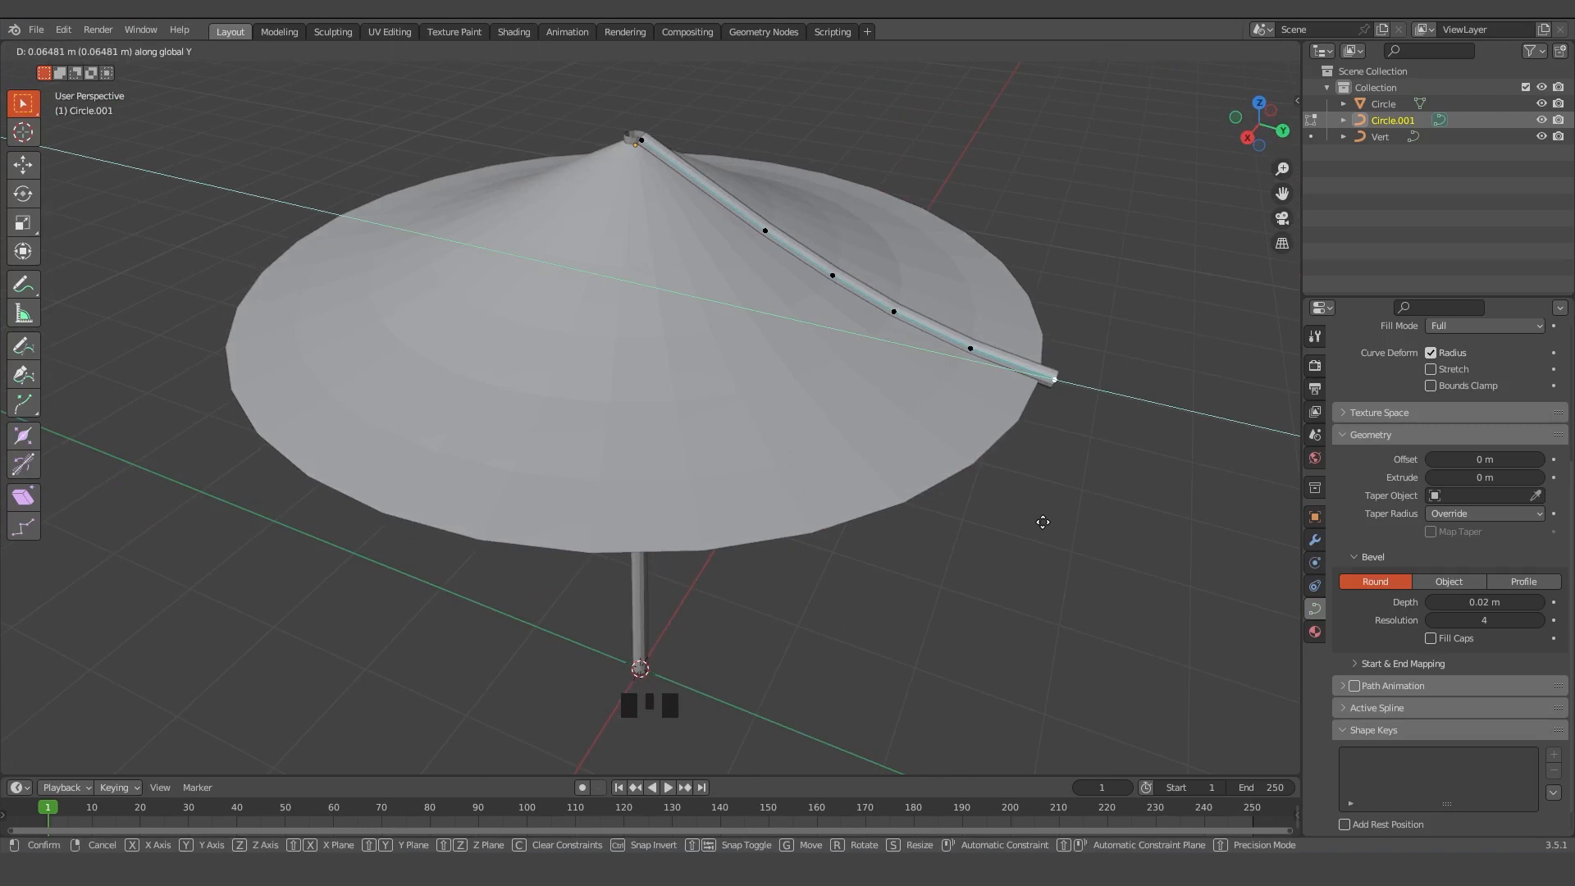
click(1044, 522)
Enlarge the radius at the rib curve's outer end point by about 1.5 and move that point about 0.024 m further along Y
key(alt+s)
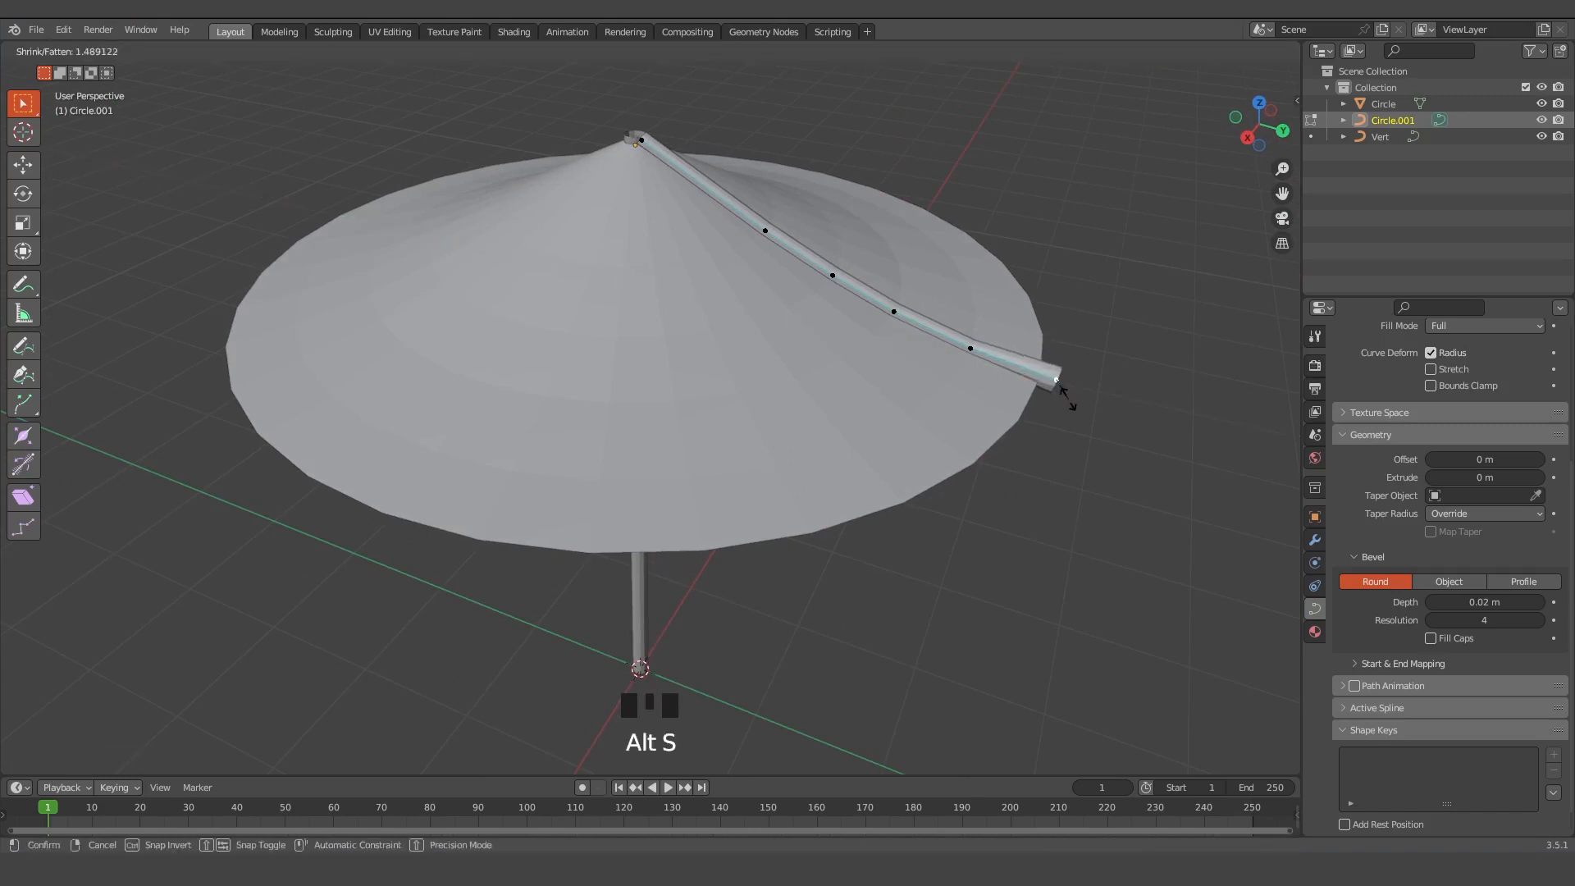
click(1065, 394)
key(g)
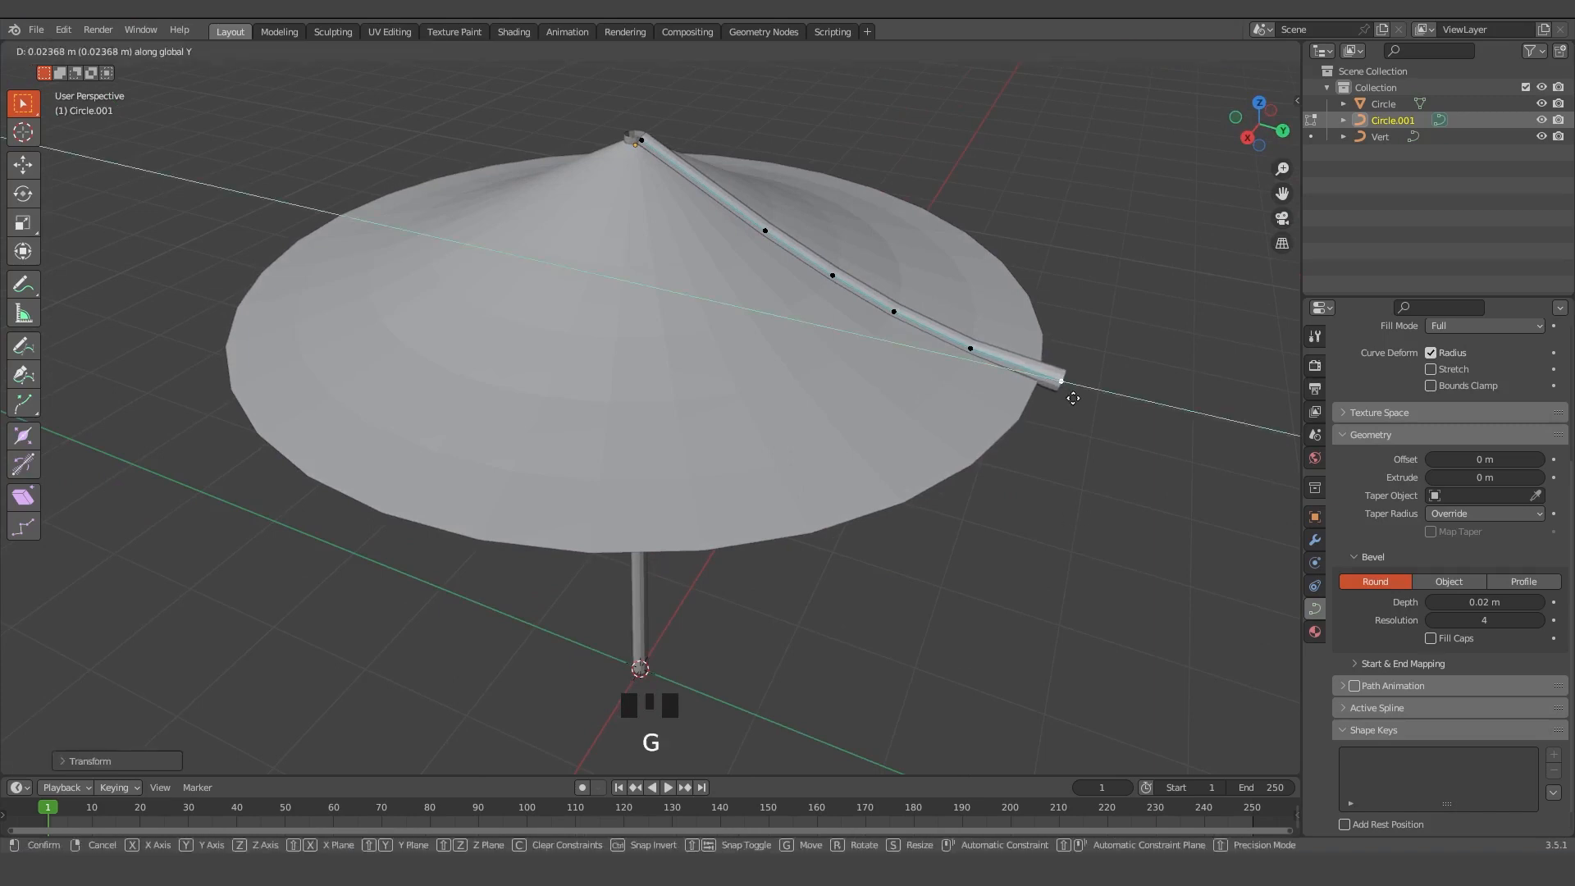
click(1075, 404)
middle_drag(1076, 453, 1042, 439)
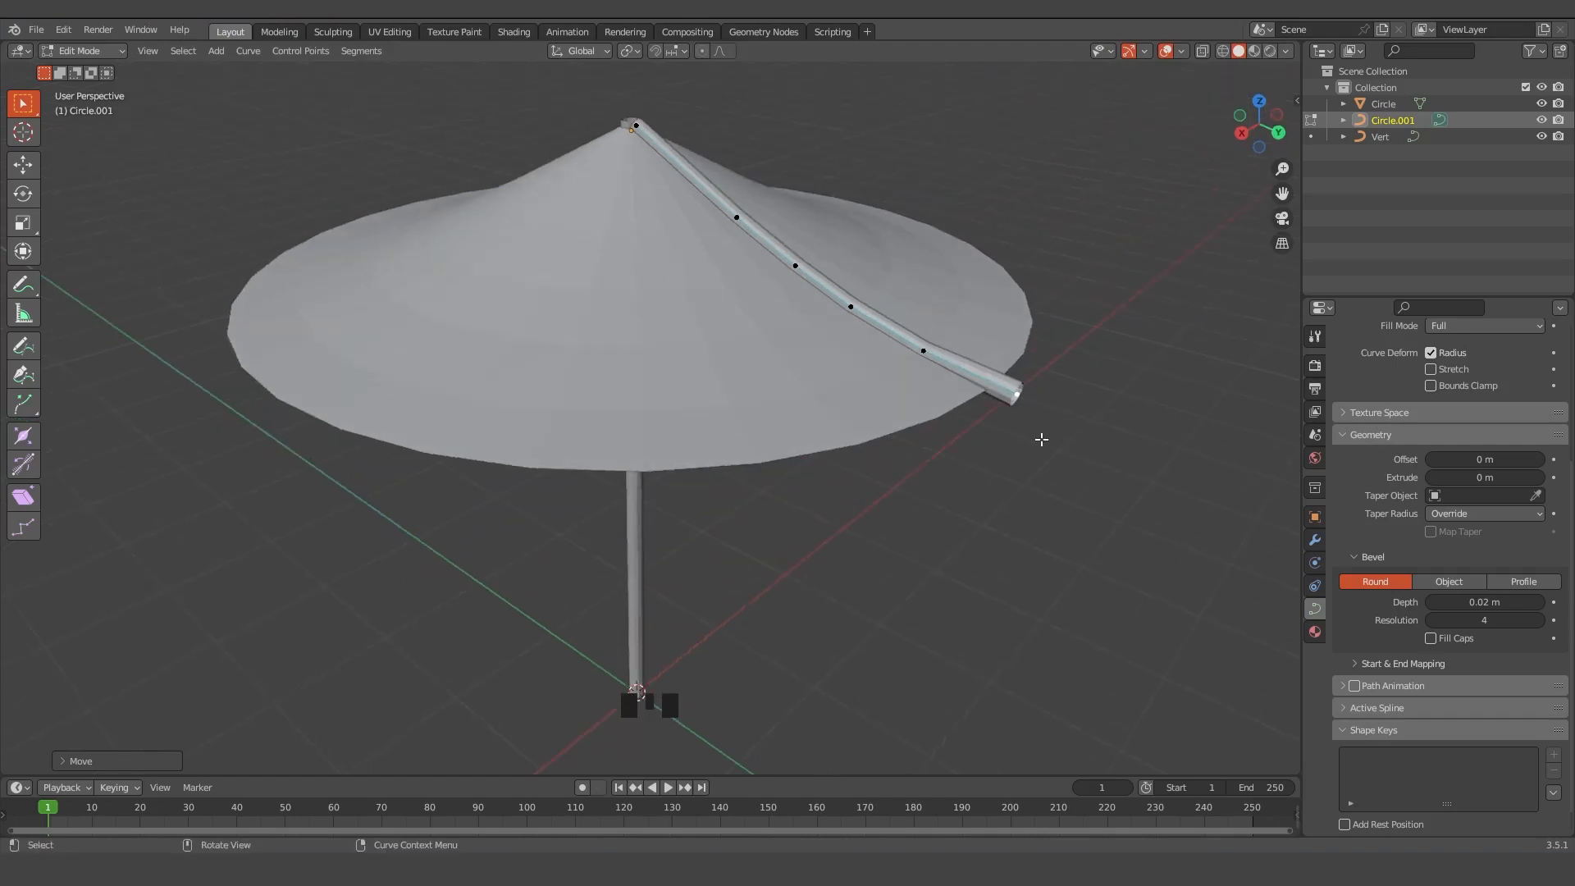
scroll(1041, 439, up, 1)
scroll(1041, 440, down, 1)
Convert the rib curve to a mesh
key(Tab)
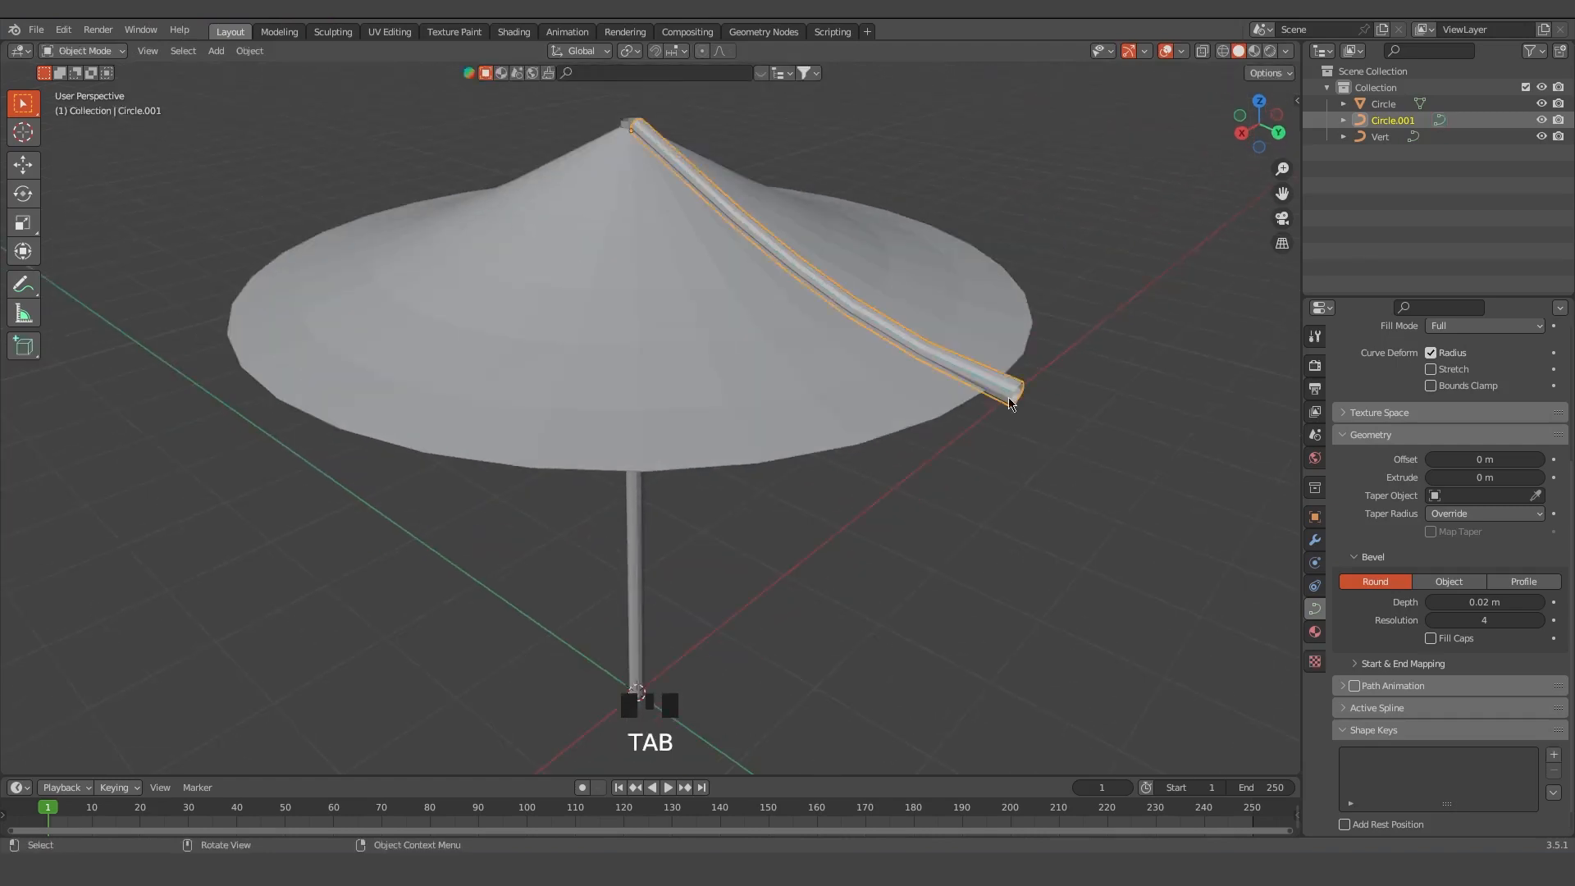
right_click(1013, 395)
click(1070, 443)
Add an edge loop around the rib mesh close to its outer end
key(Tab)
scroll(1099, 476, down, 2)
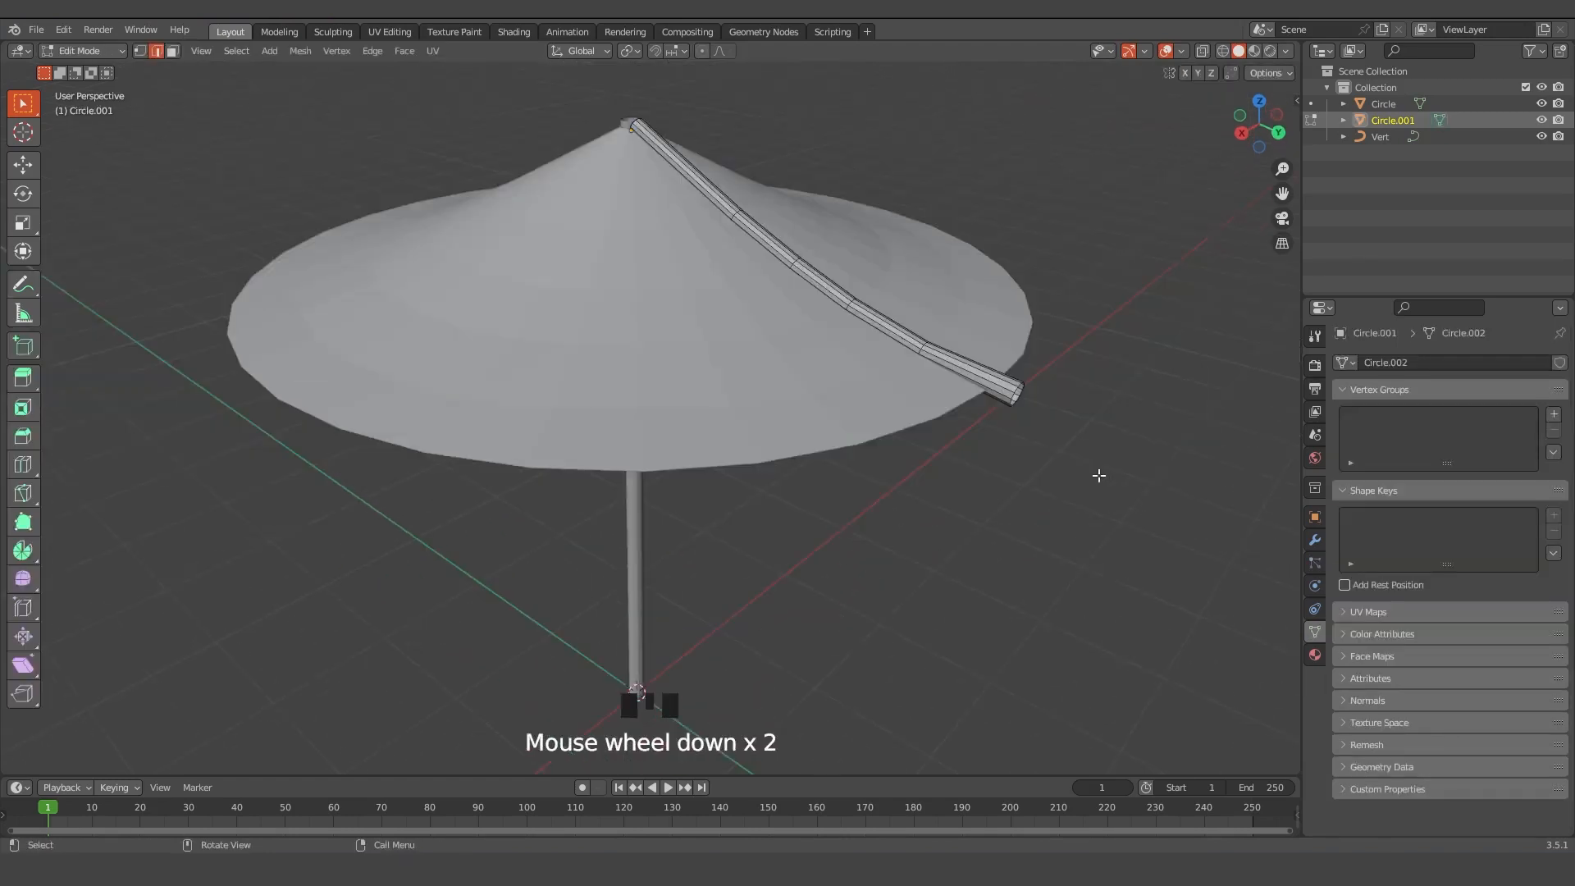
key(ctrl+r)
click(1014, 403)
click(1019, 417)
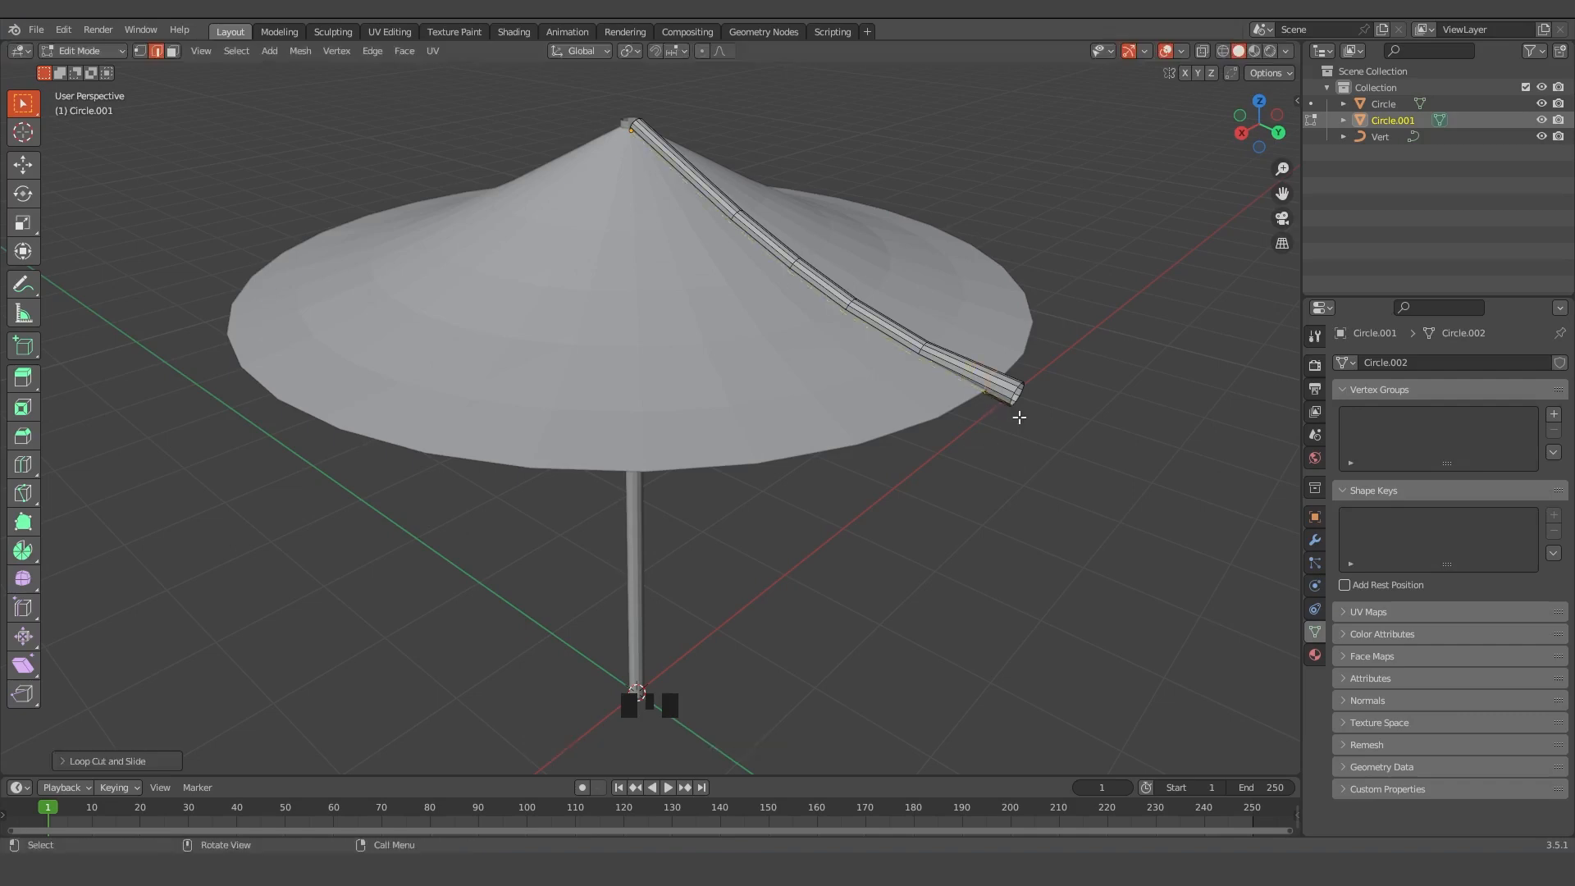
middle_drag(1030, 465, 1068, 482)
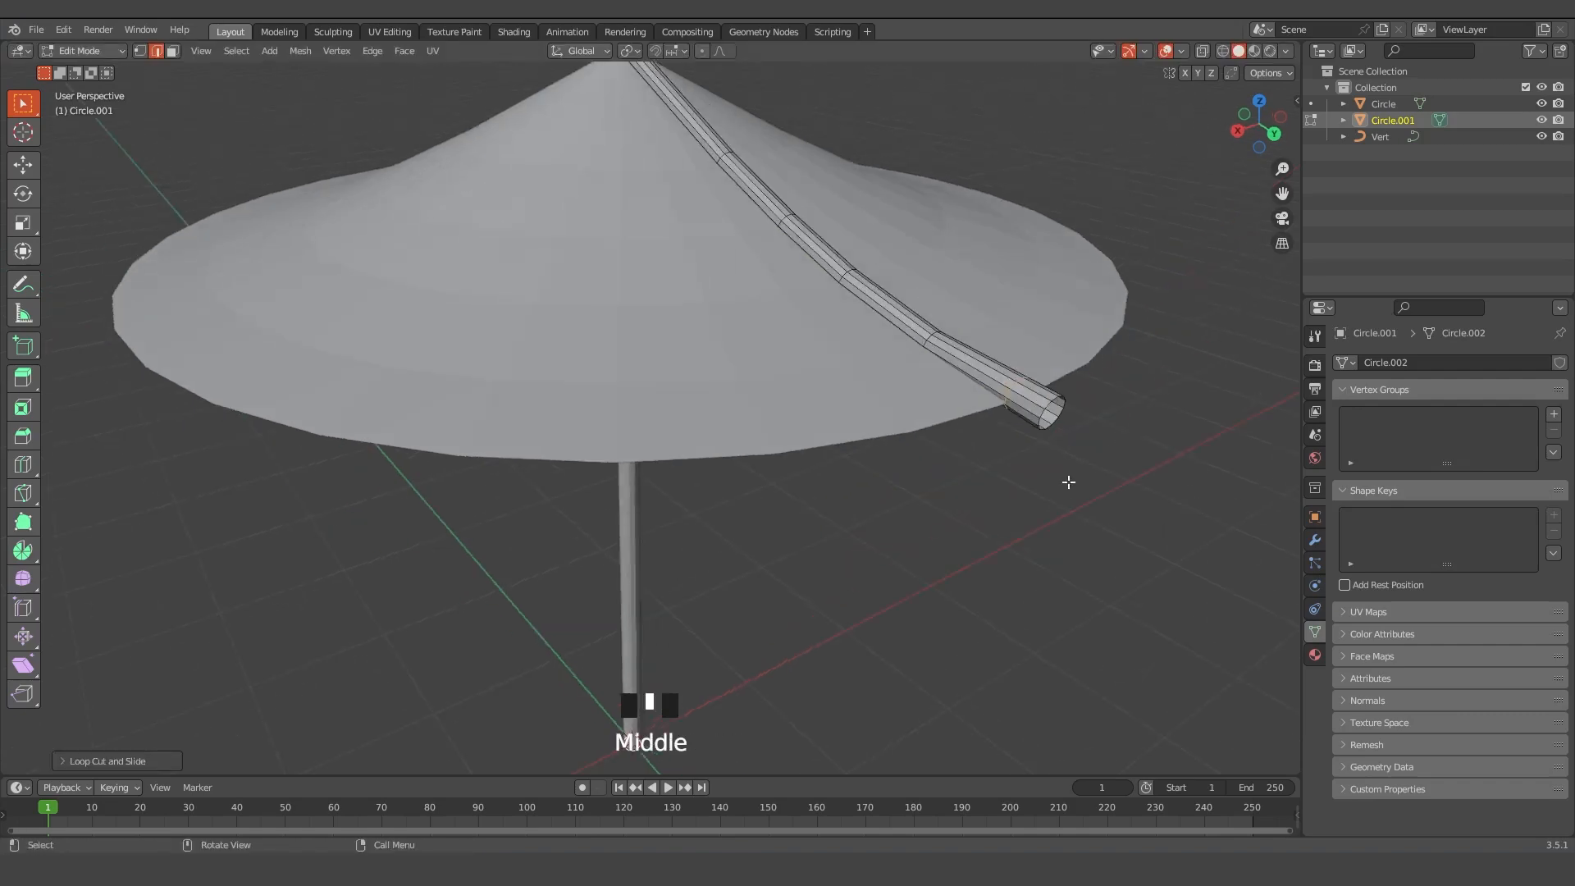
Fill the open outer end of the rib with a face and cut a supporting edge loop just behind it
alt+click(1042, 413)
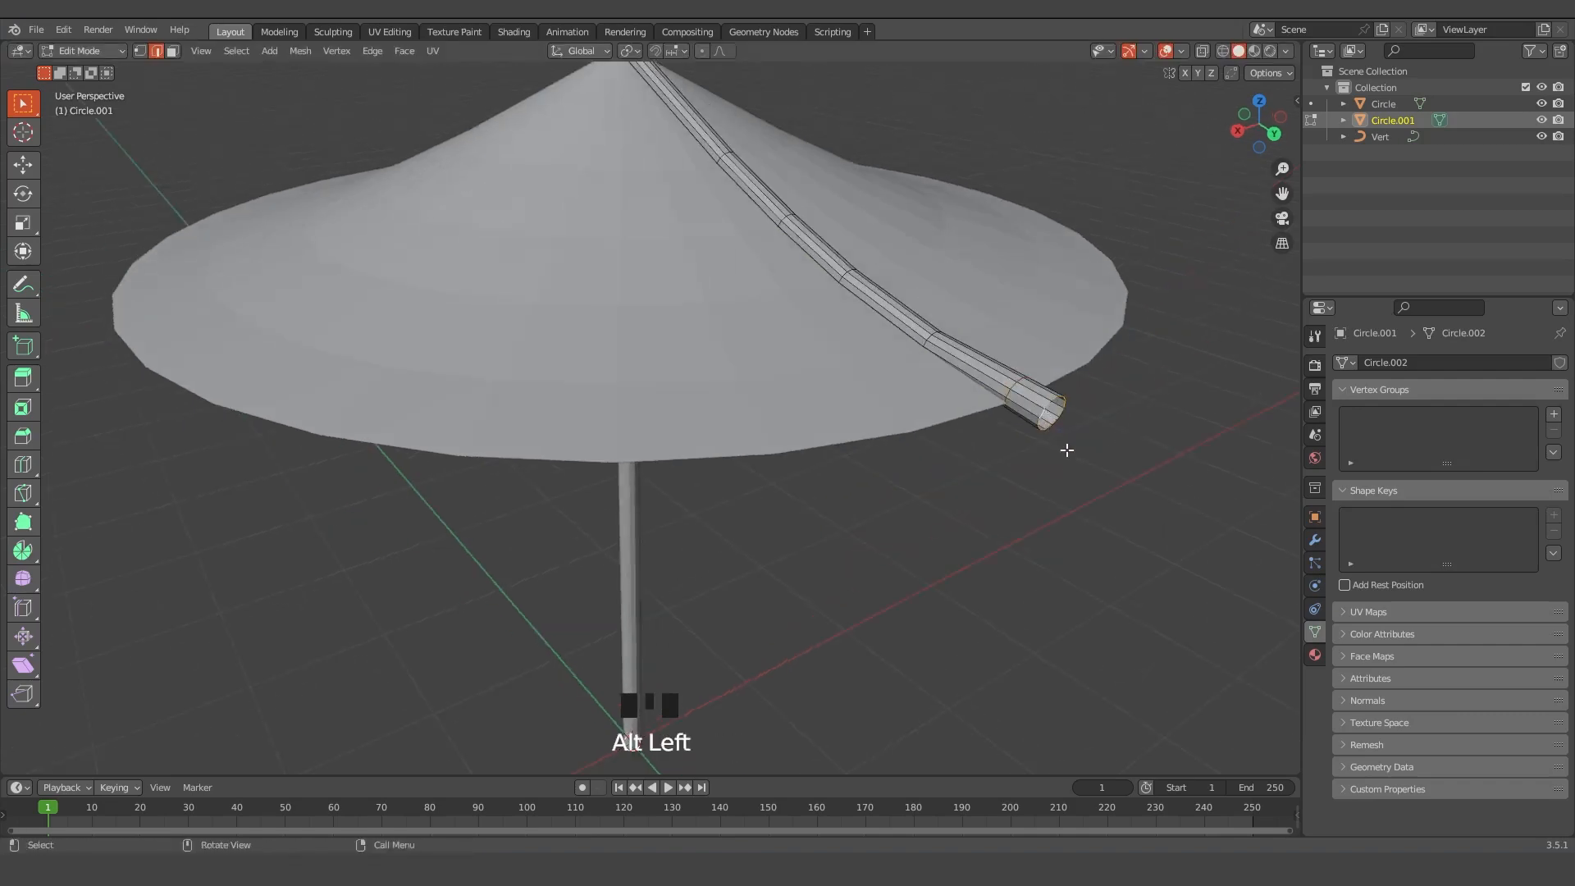
key(ctrl+r)
click(1023, 424)
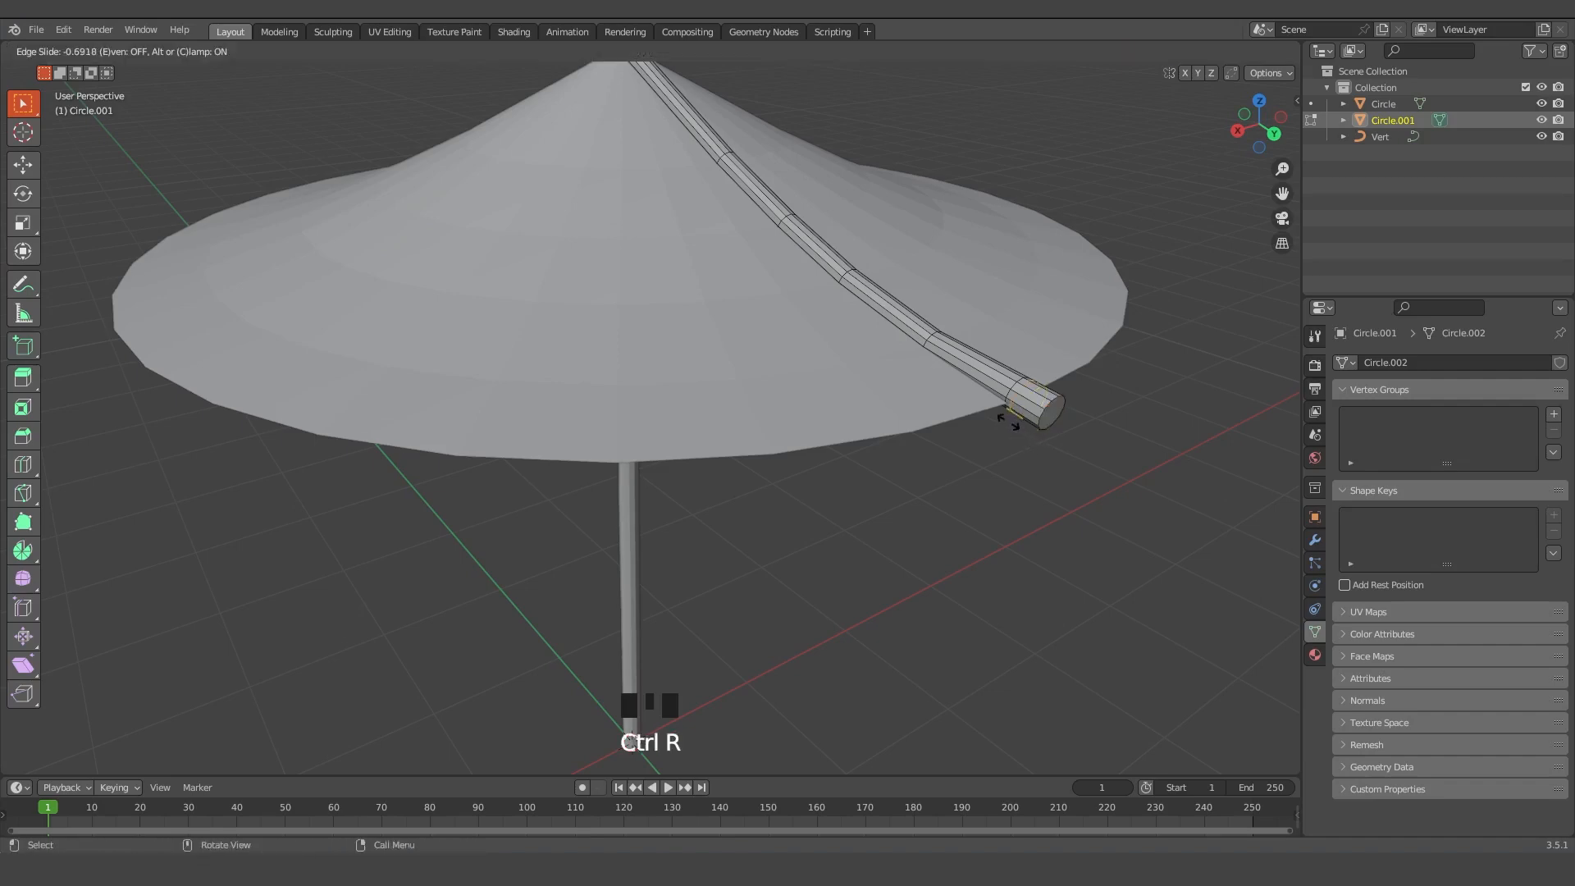
click(1009, 420)
click(1023, 499)
scroll(896, 523, down, 1)
middle_drag(897, 523, 932, 489)
key(Tab)
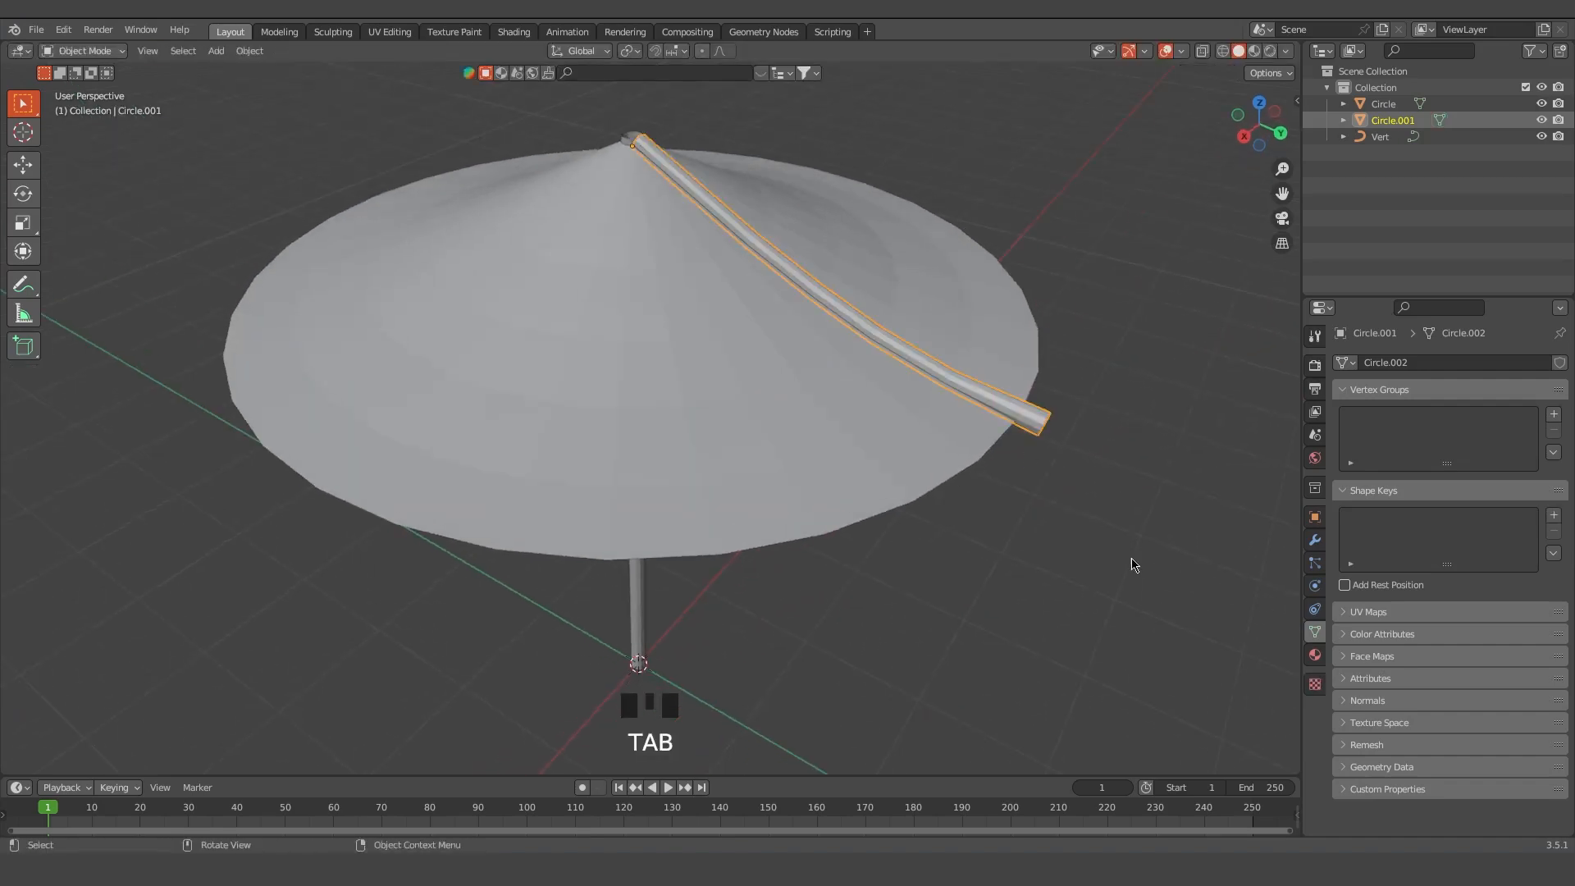
Add a Subdivision modifier with viewport level 2 to the rib and shade it smooth
click(1315, 540)
click(1448, 361)
click(1284, 675)
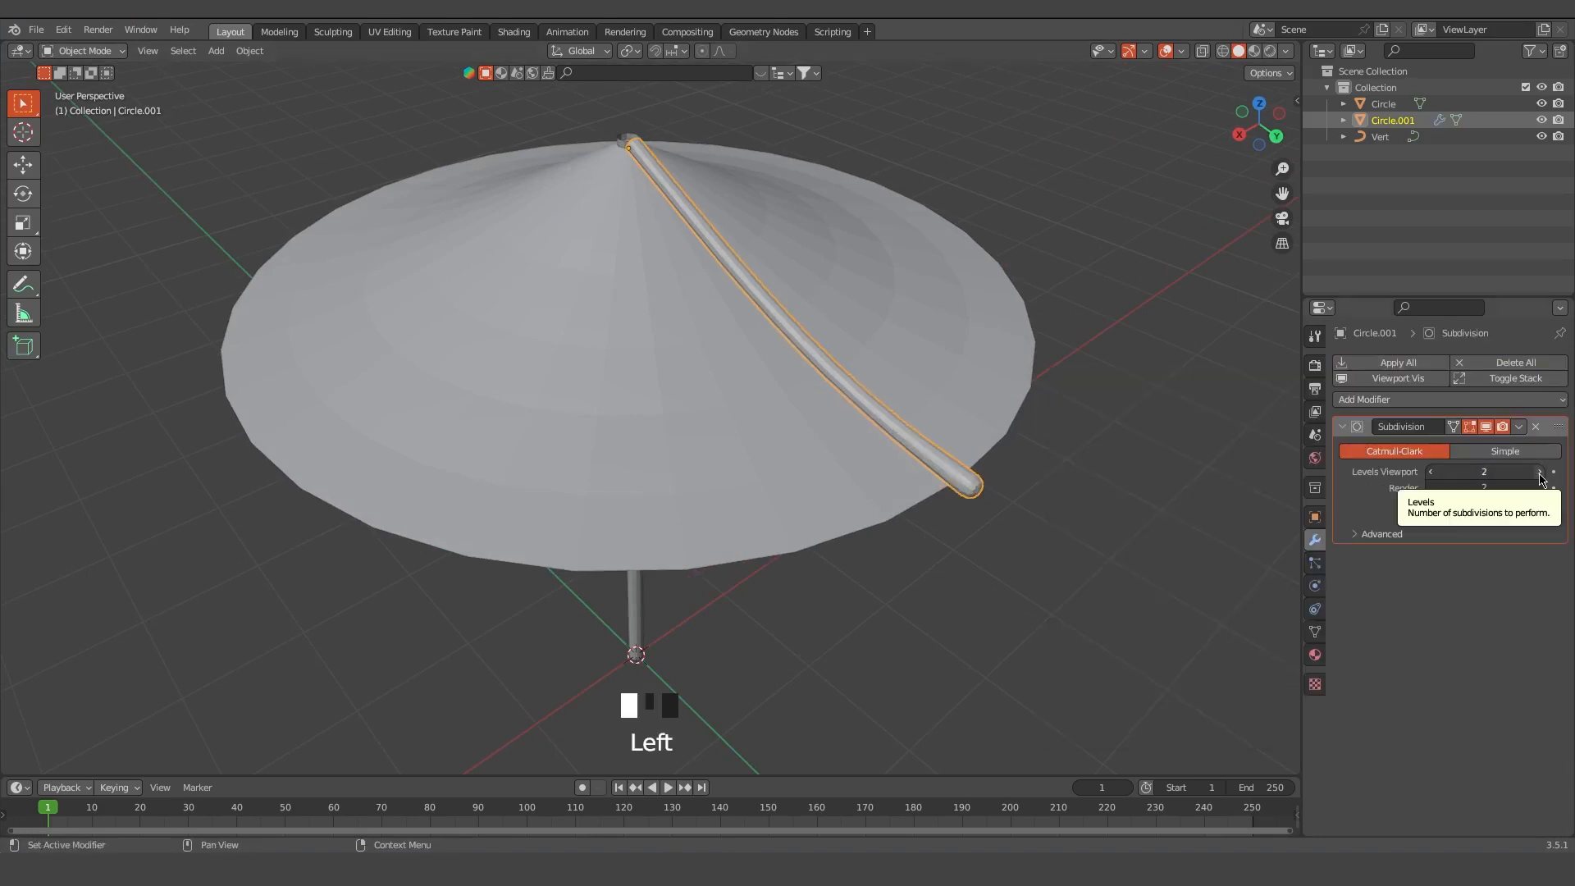
right_click(902, 455)
click(1048, 567)
Add a Subdivision modifier with viewport level 2 to the canopy and shade it smooth
scroll(848, 573, down, 2)
middle_drag(1048, 567, 820, 545)
scroll(878, 562, up, 2)
click(742, 394)
right_click(742, 393)
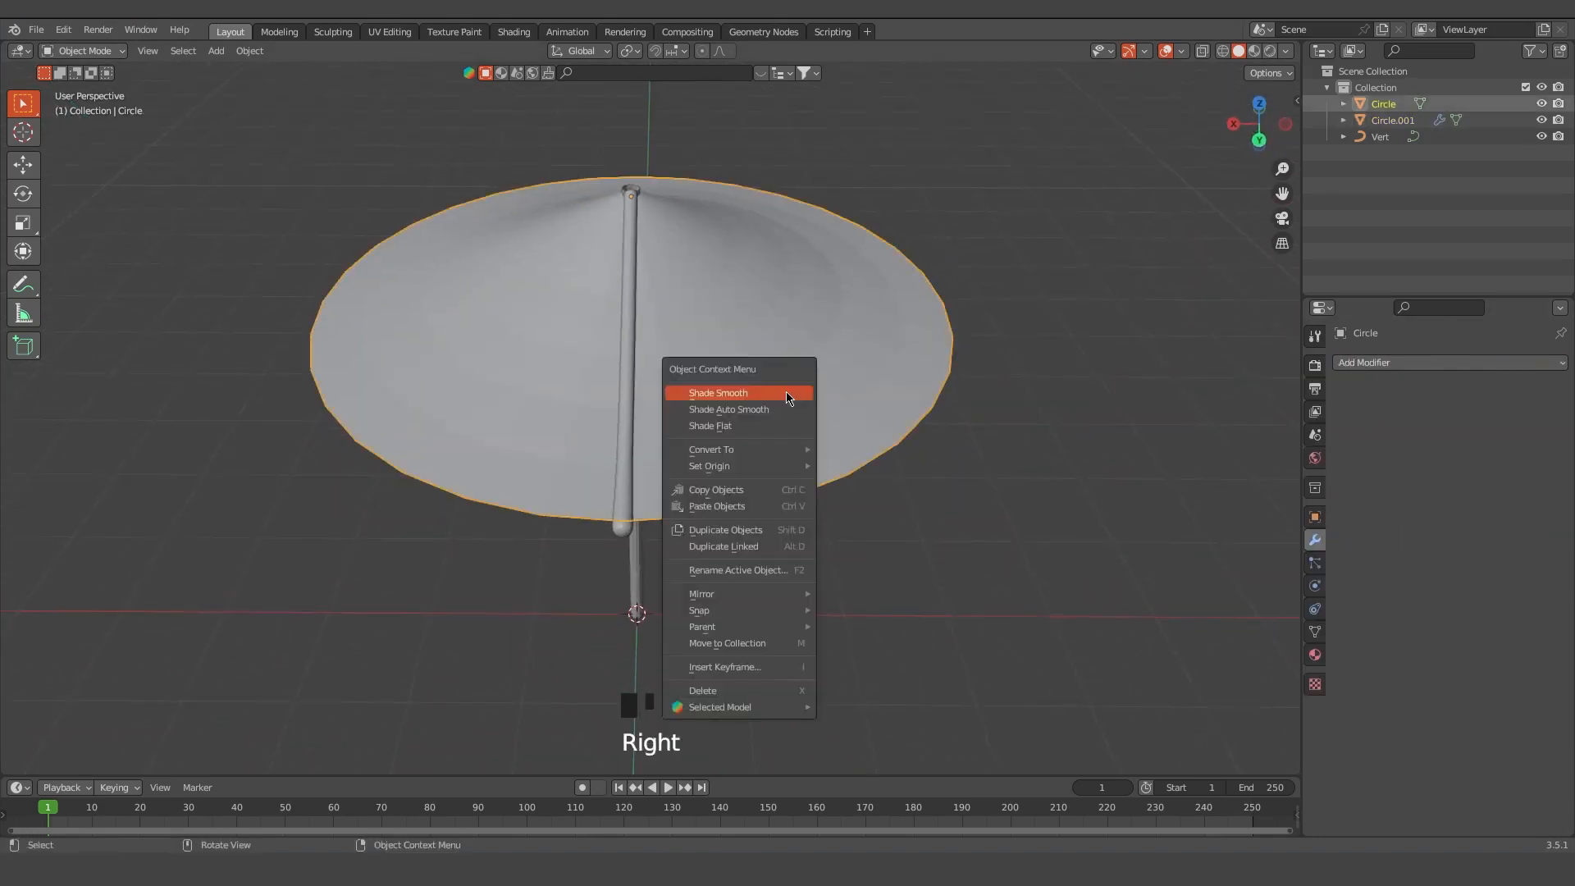
click(1447, 361)
click(1268, 671)
click(808, 394)
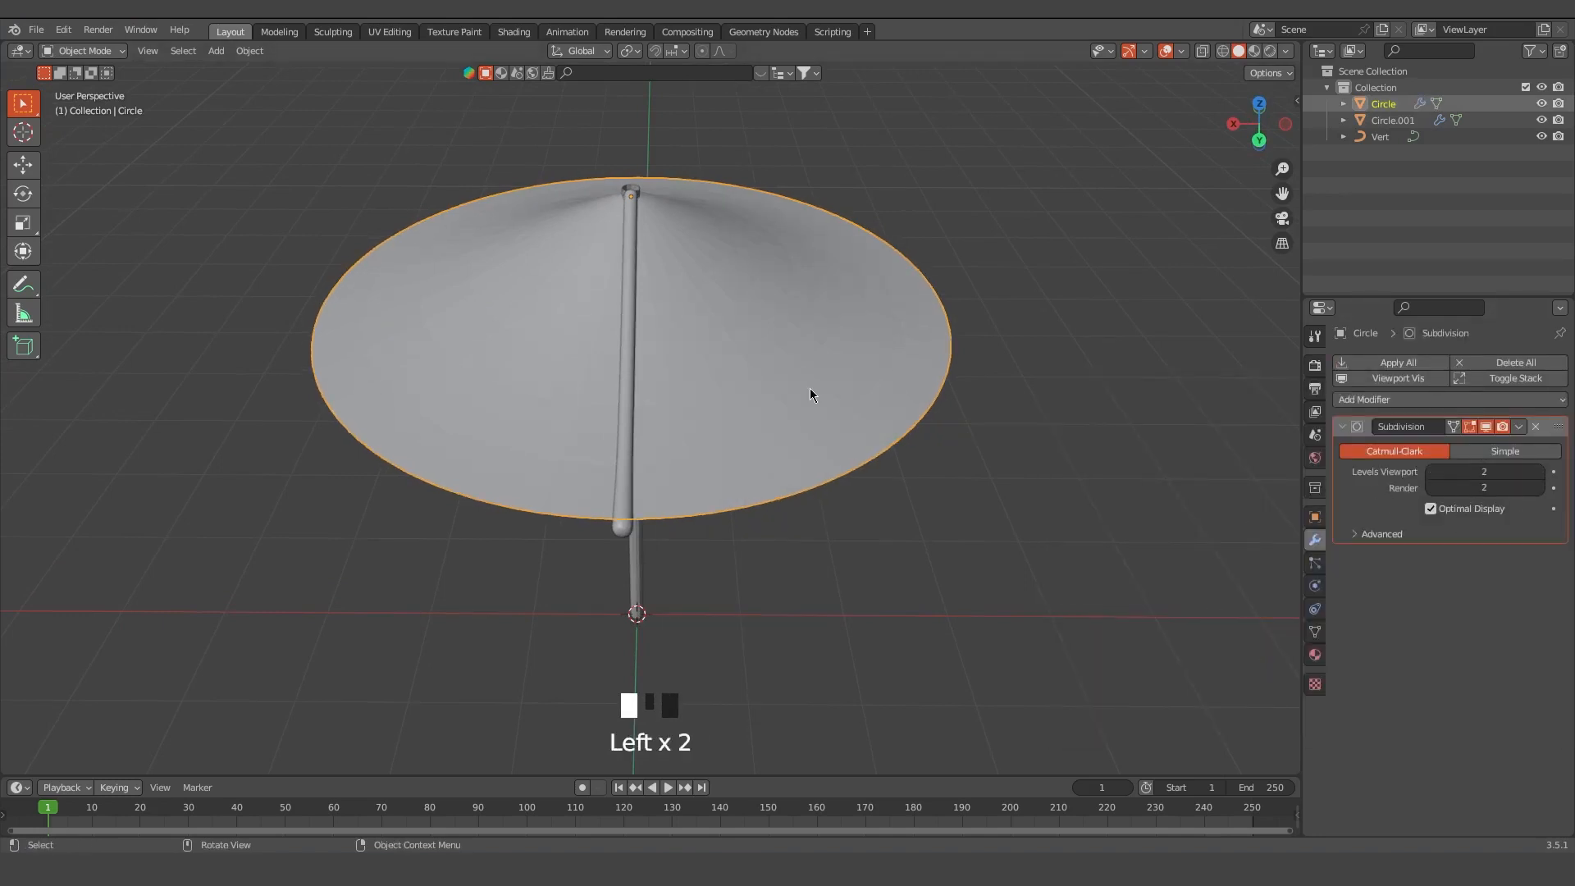
right_click(809, 394)
Make a linked duplicate of the rib and rotate it about 27° around the canopy centre in the top view
middle_drag(995, 545, 735, 350)
click(573, 238)
click(573, 238)
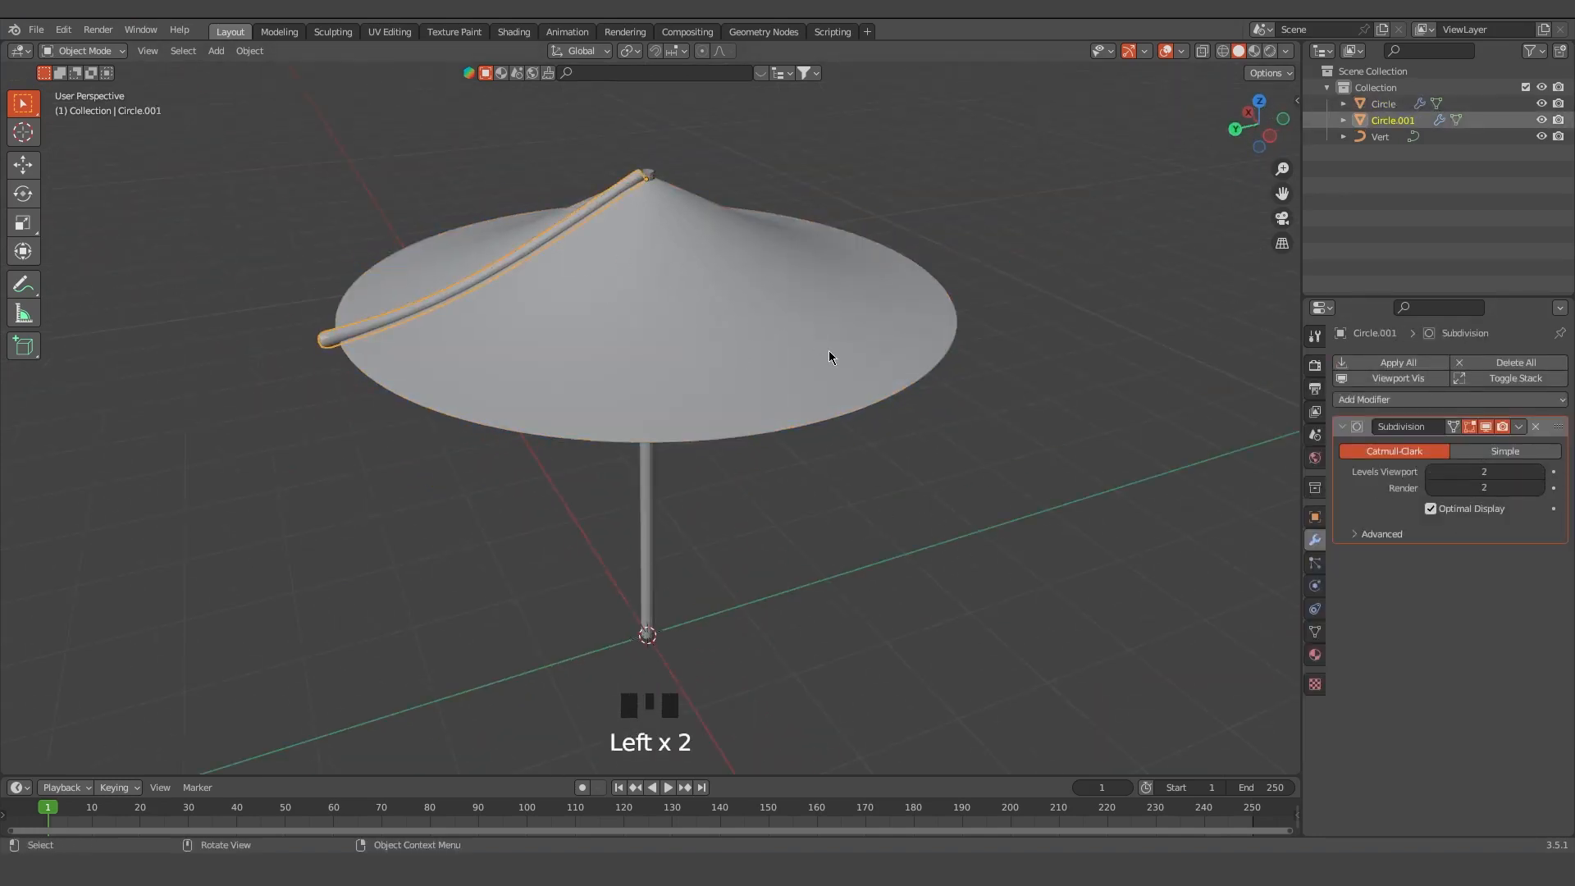
key(grave)
click(830, 344)
scroll(750, 395, down, 2)
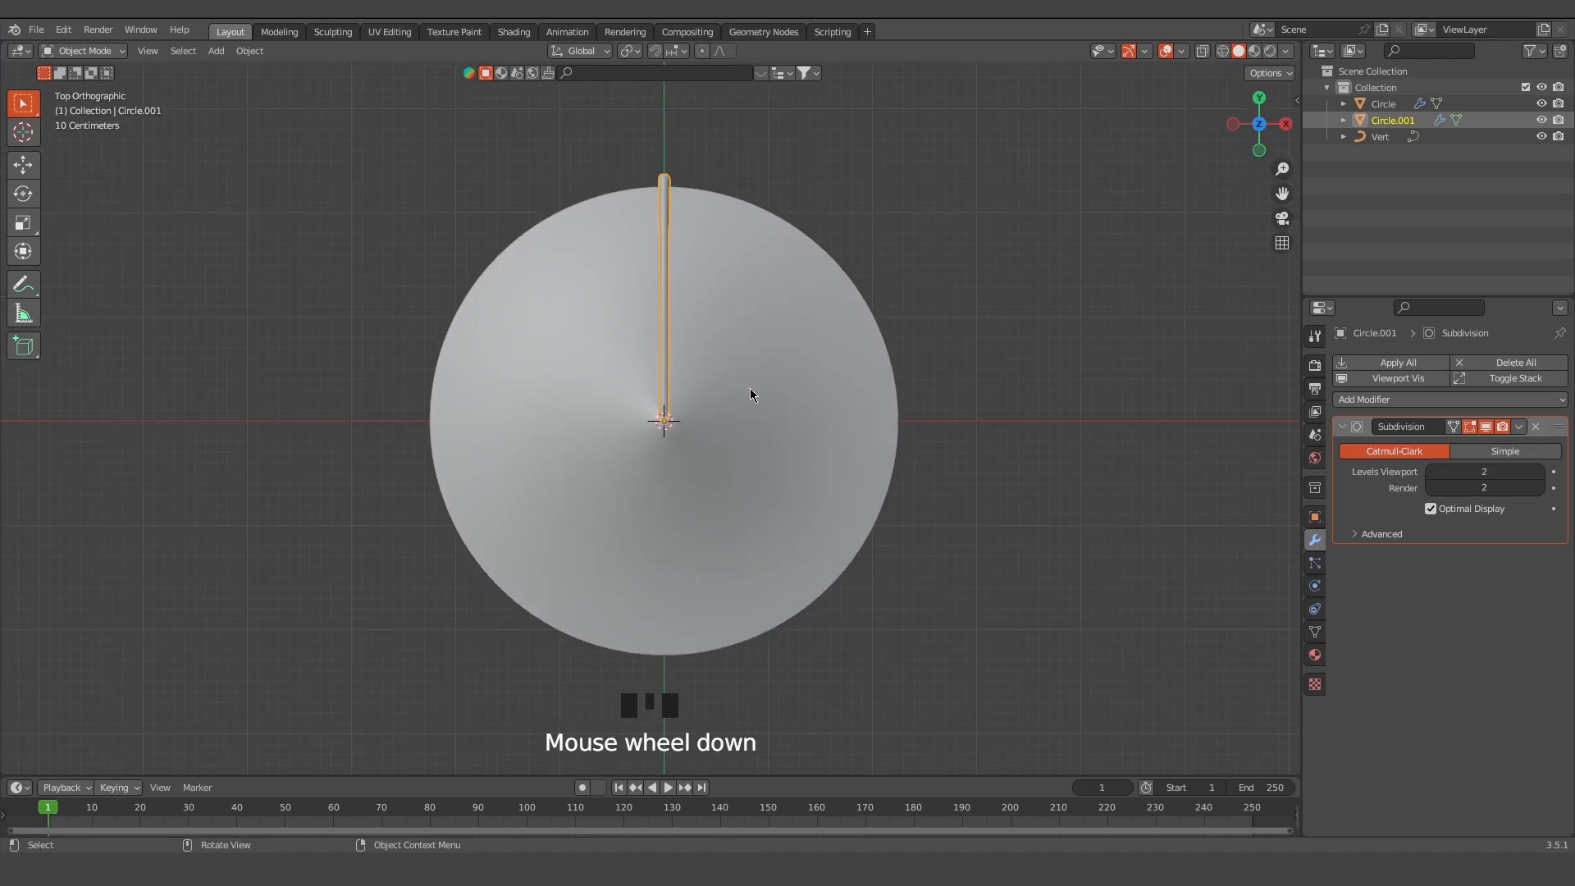
key(alt+d)
key(r)
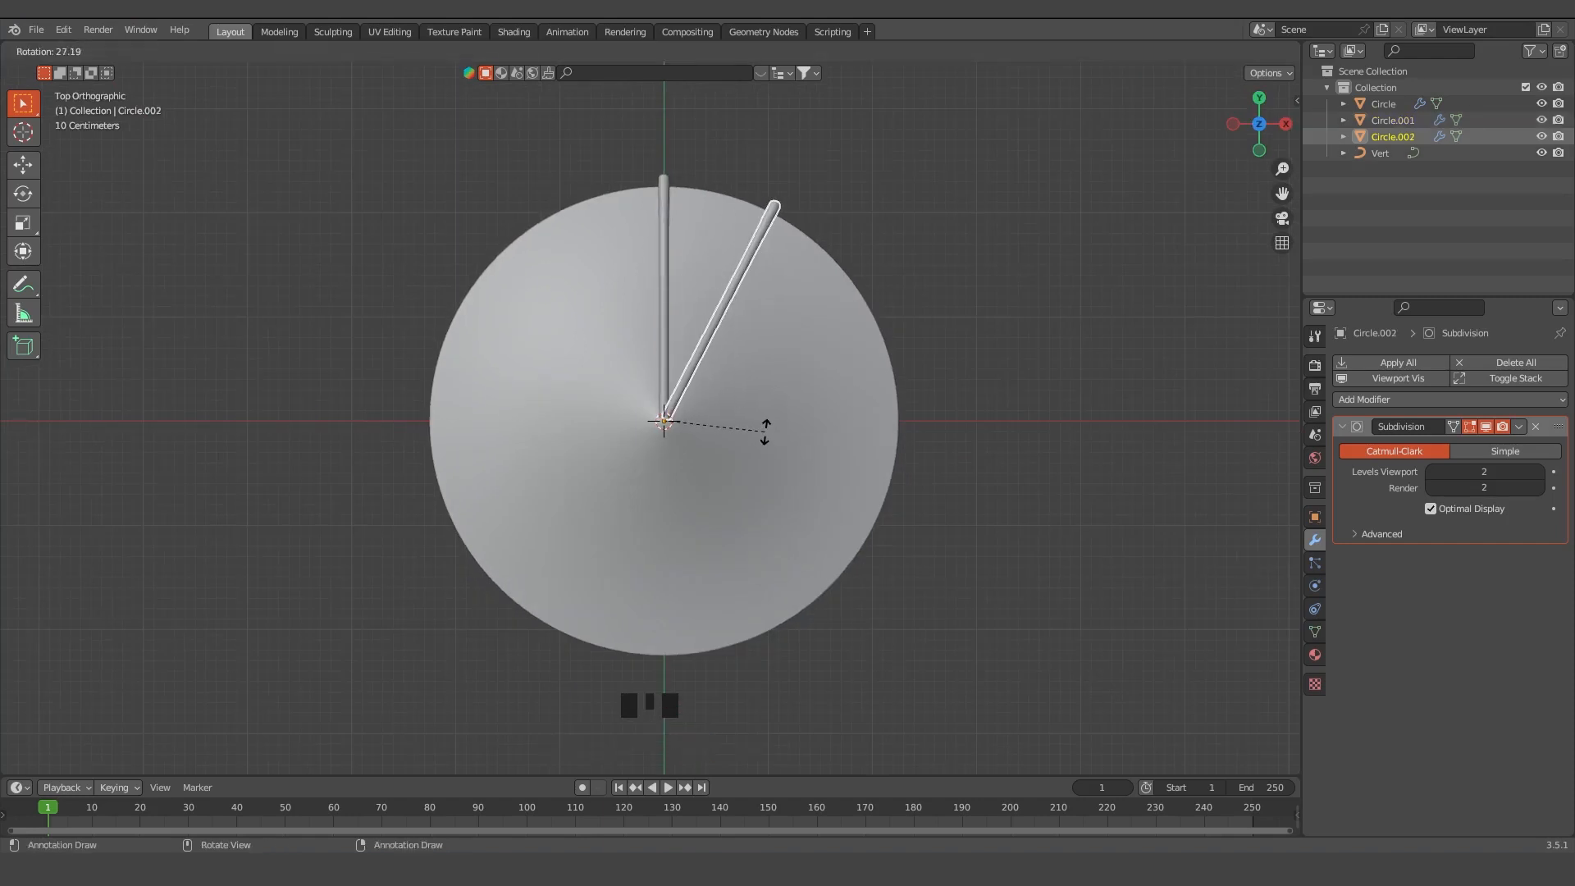
click(764, 430)
Repeat the rotated linked duplication eleven times so the ribs go all the way around the canopy
key(shift+r)
key(shift+r)
key(shift+r)
key(shift+r)
key(shift+r)
key(shift+r)
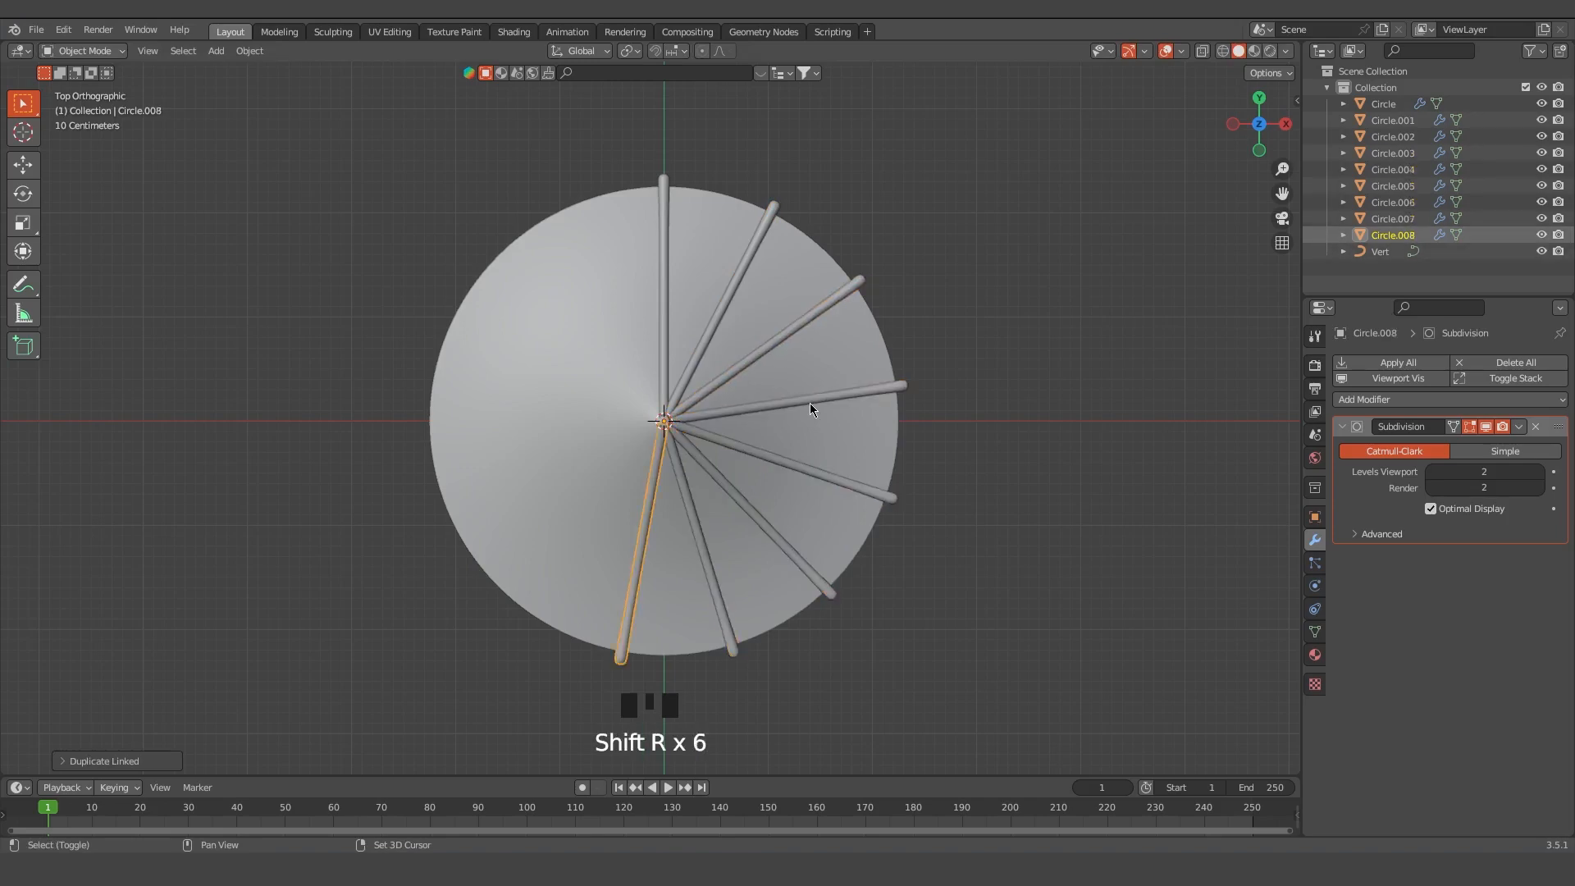
key(shift+r)
key(shift+r)
key(shift+r)
key(shift+r)
key(shift+r)
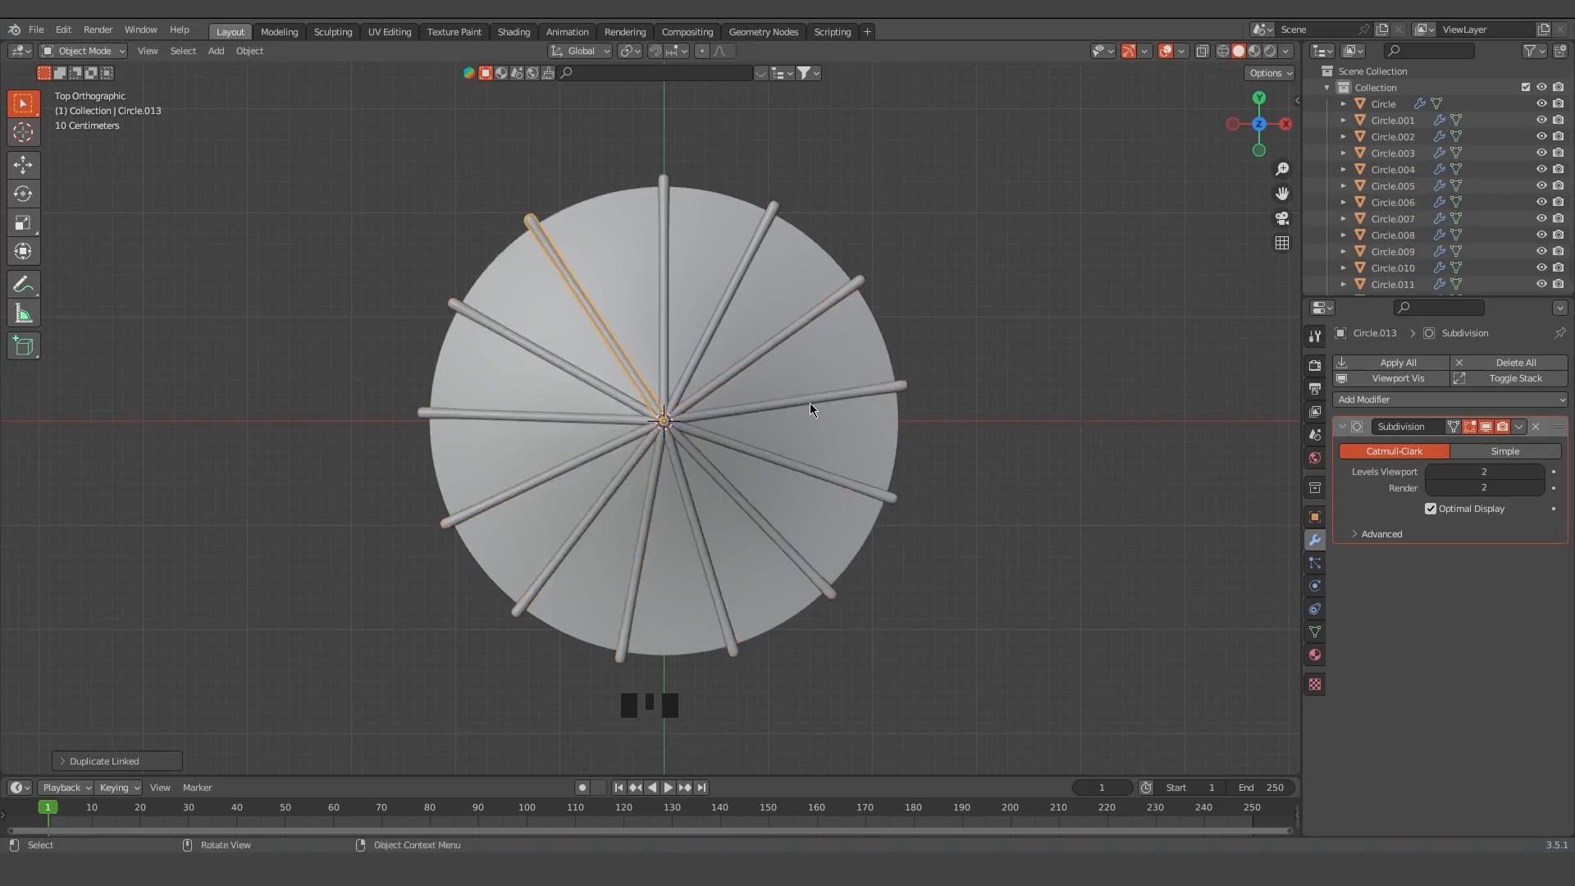
Add a mesh circle with 6 vertices and a 1 m radius at the base of the pole
middle_drag(909, 666, 886, 515)
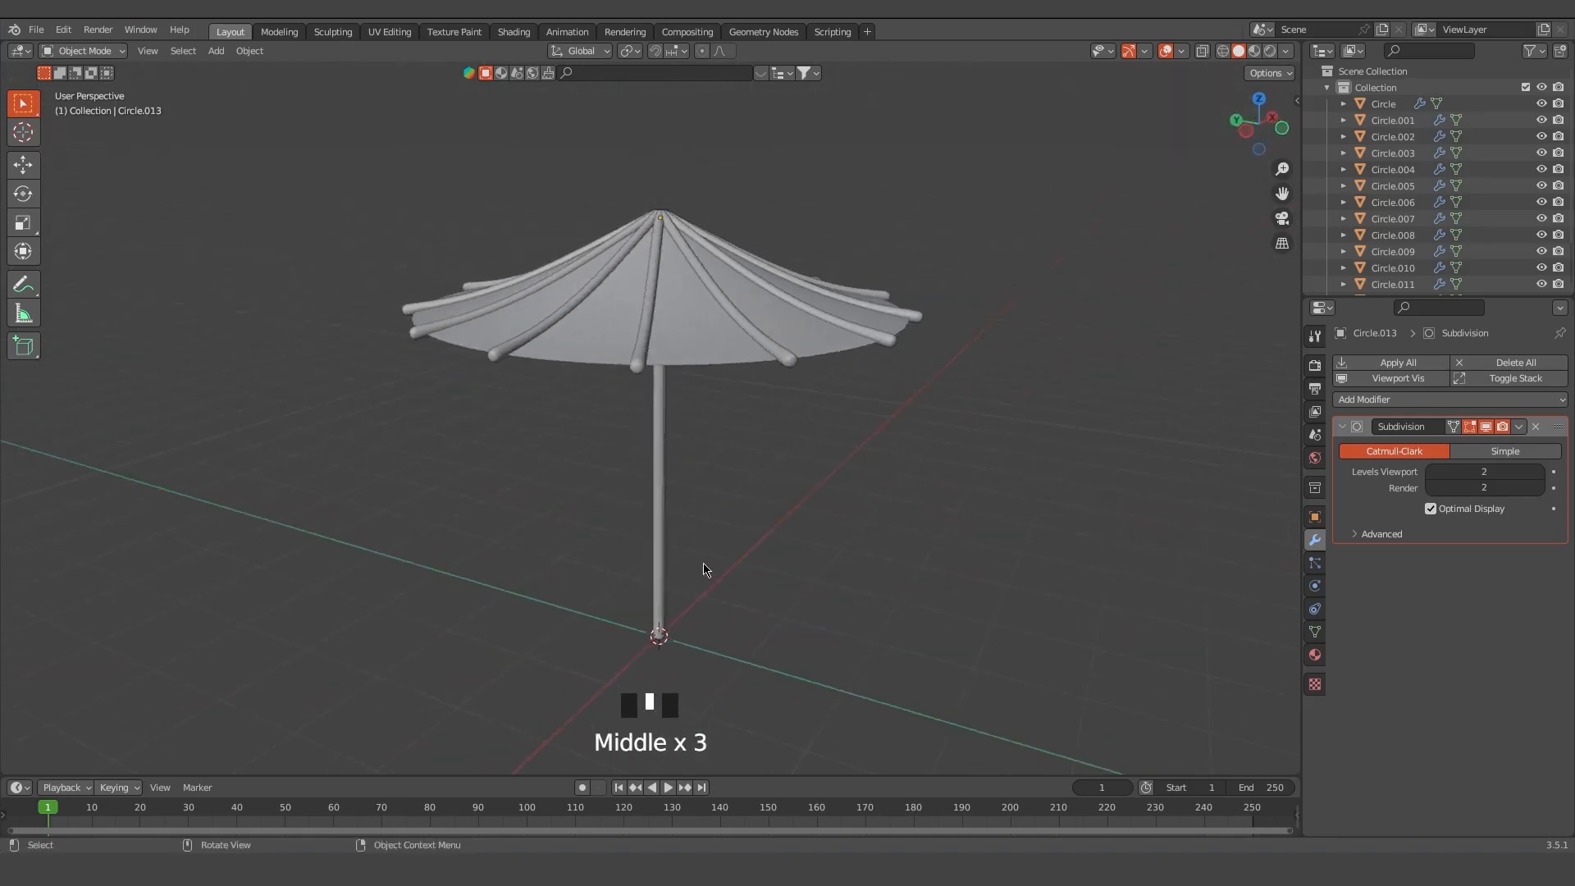
scroll(805, 552, up, 1)
middle_drag(805, 552, 882, 581)
scroll(780, 580, up, 1)
scroll(868, 527, down, 2)
key(shift+a)
mouse_move(684, 518)
click(807, 171)
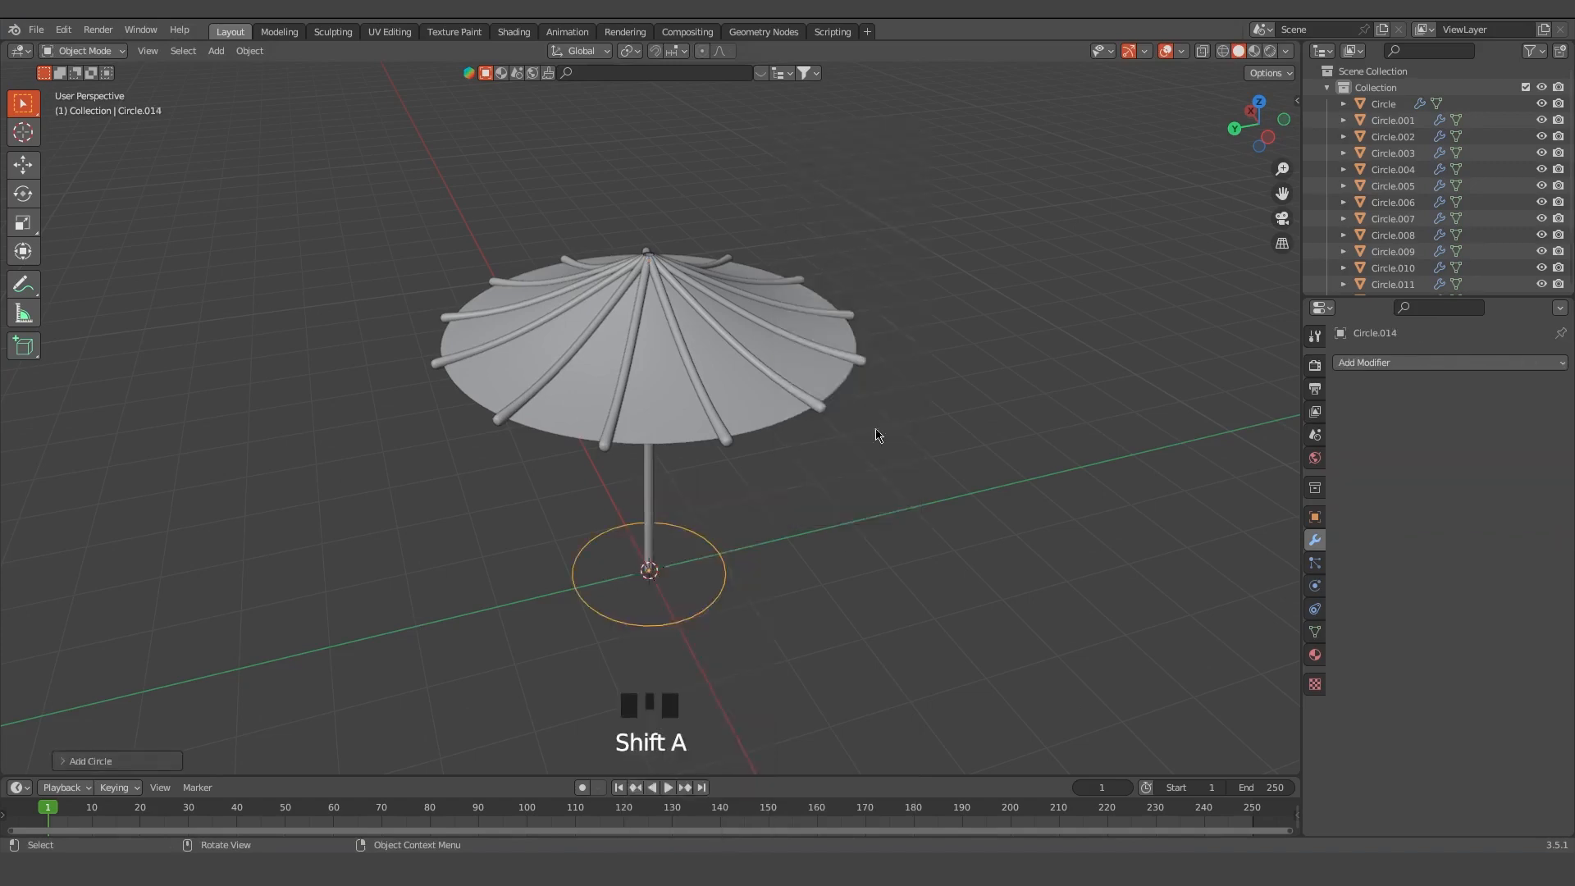
click(220, 581)
click(115, 587)
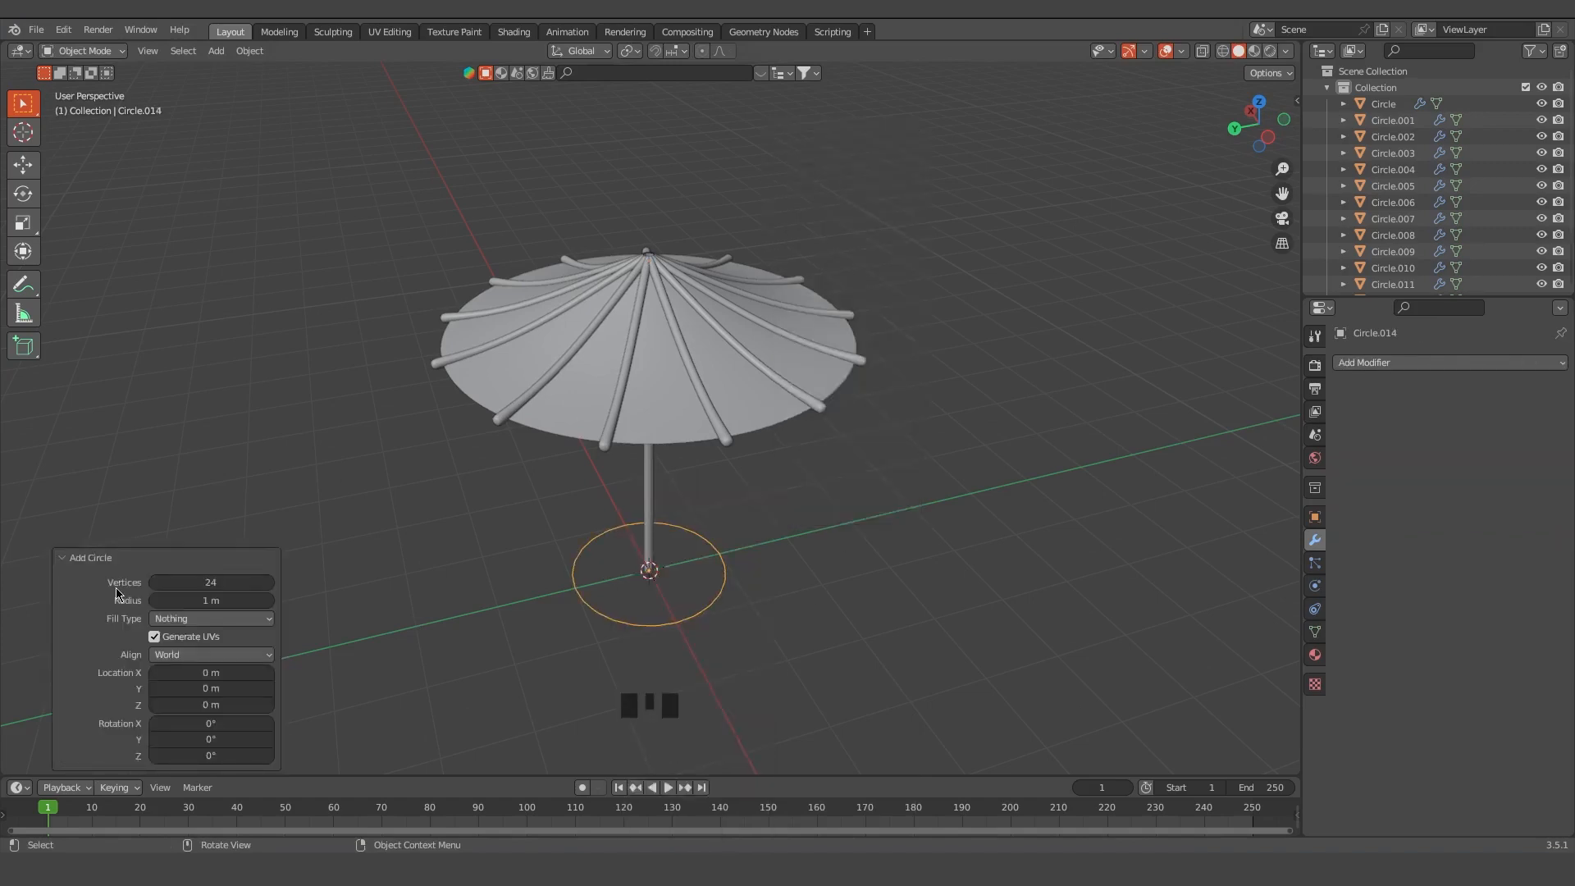
drag(210, 581, 165, 581)
drag(976, 378, 976, 377)
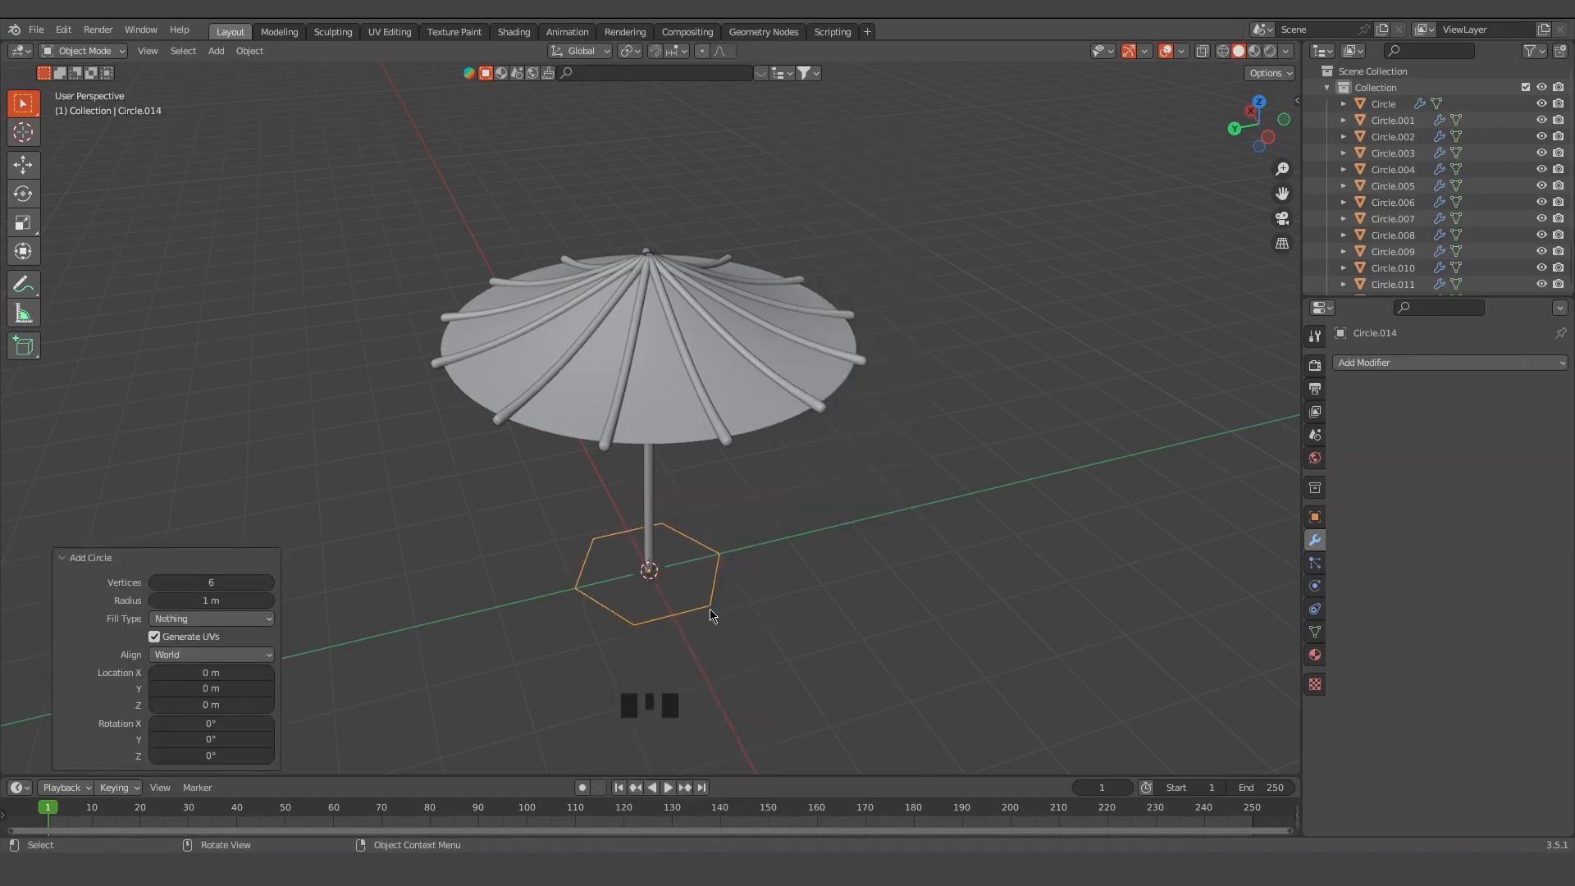
Scale the hexagon to 0.48 and raise it about 4.3 m along Z to the canopy's apex
key(s)
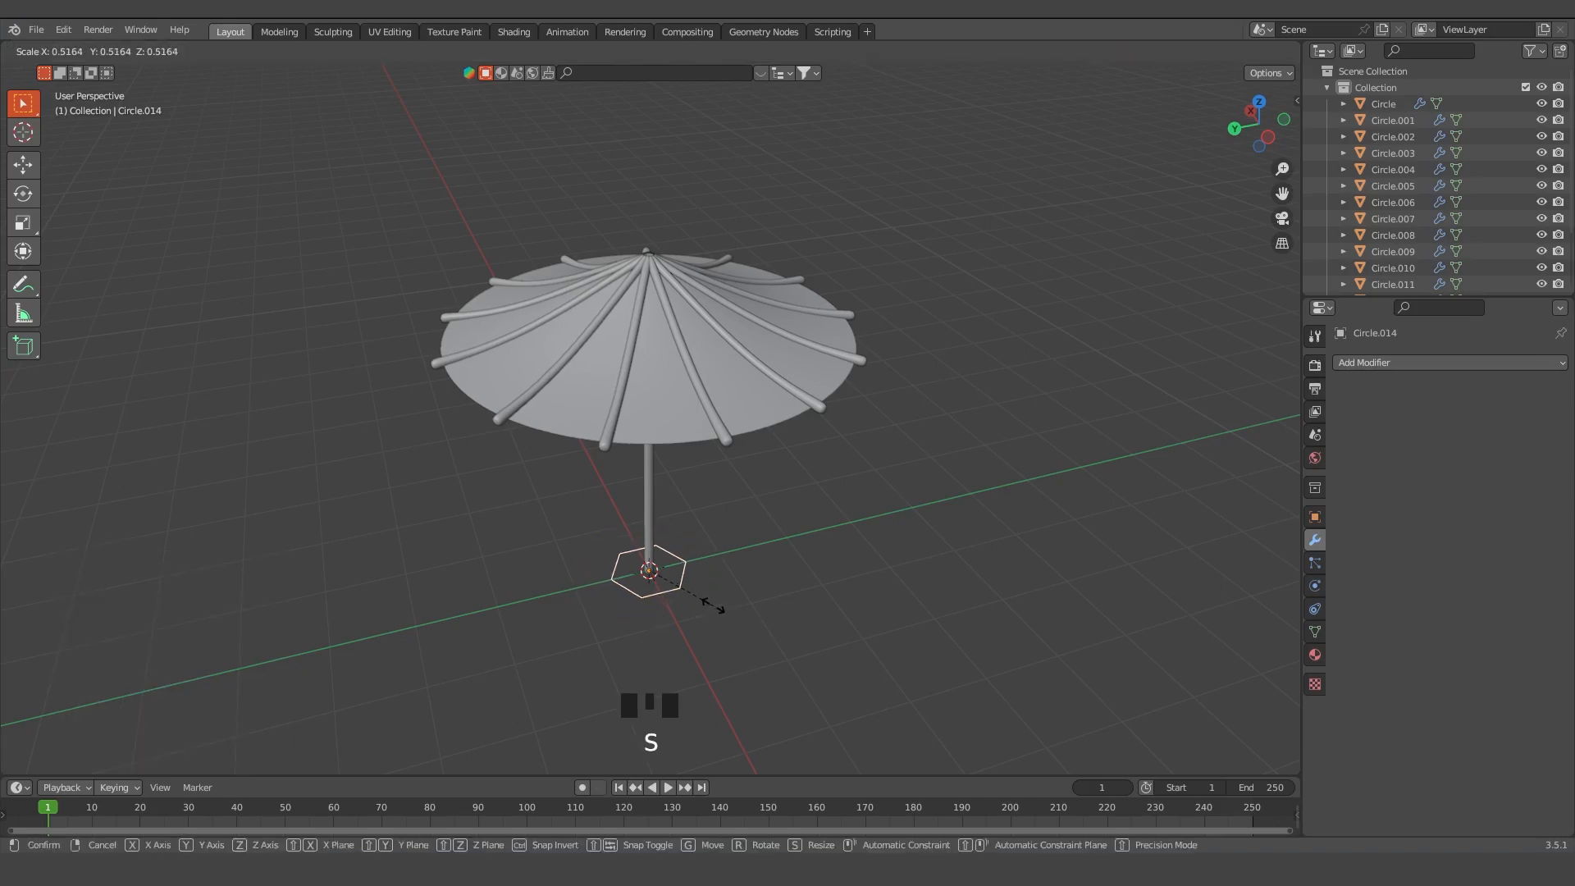
click(709, 611)
key(g)
key(z)
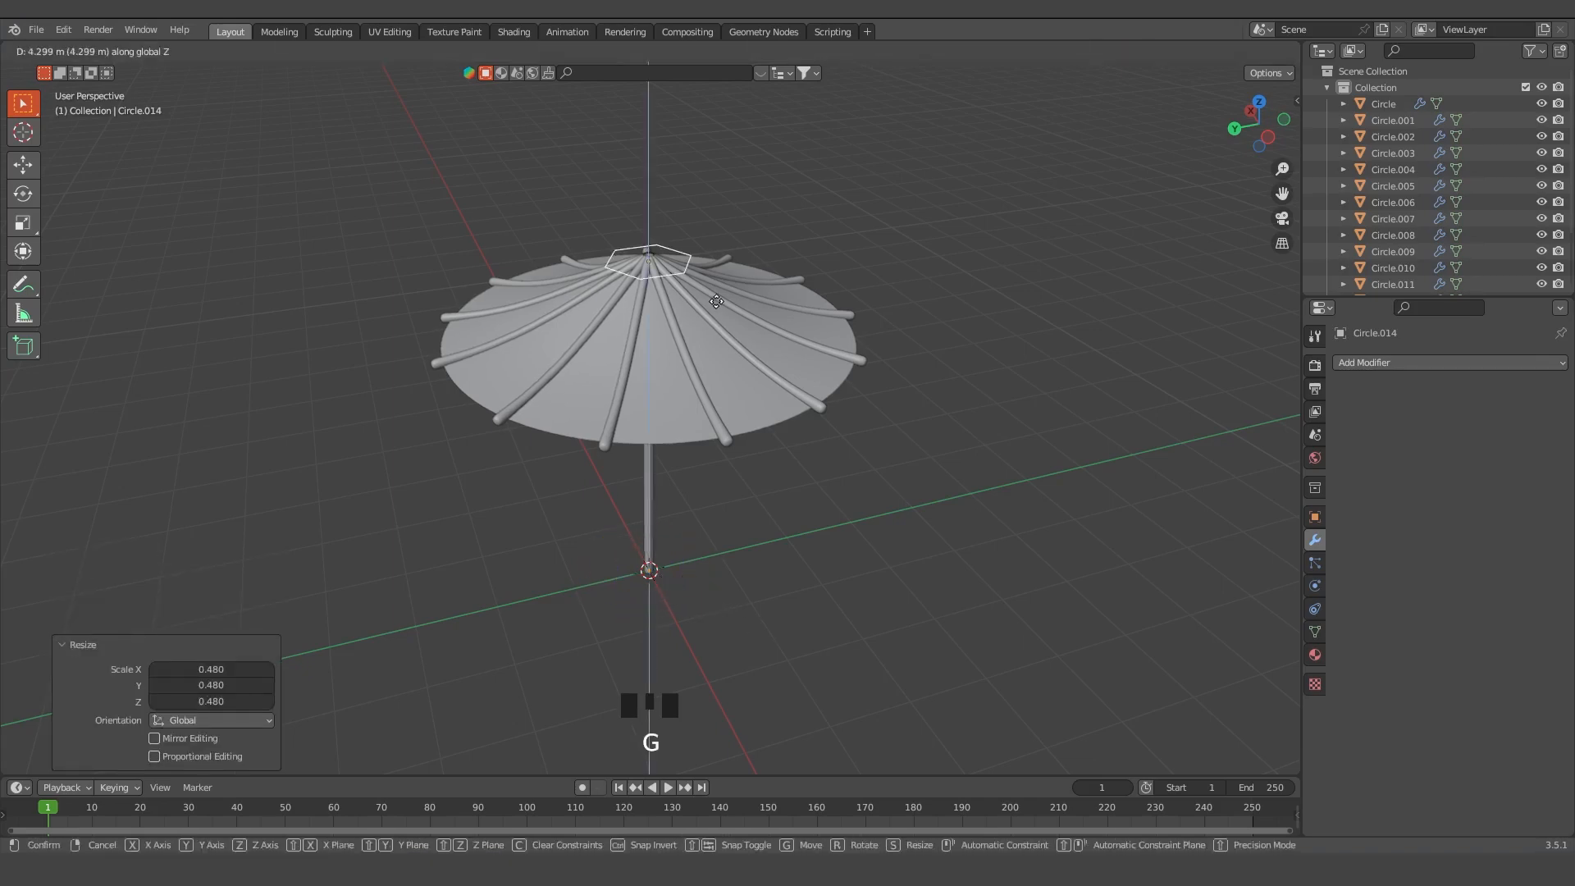
click(716, 301)
scroll(696, 451, up, 2)
middle_drag(696, 451, 733, 390)
Fit the hexagon around the apex by scaling it by about 0.52, raising it about 0.029 m and scaling it by 0.824
key(s)
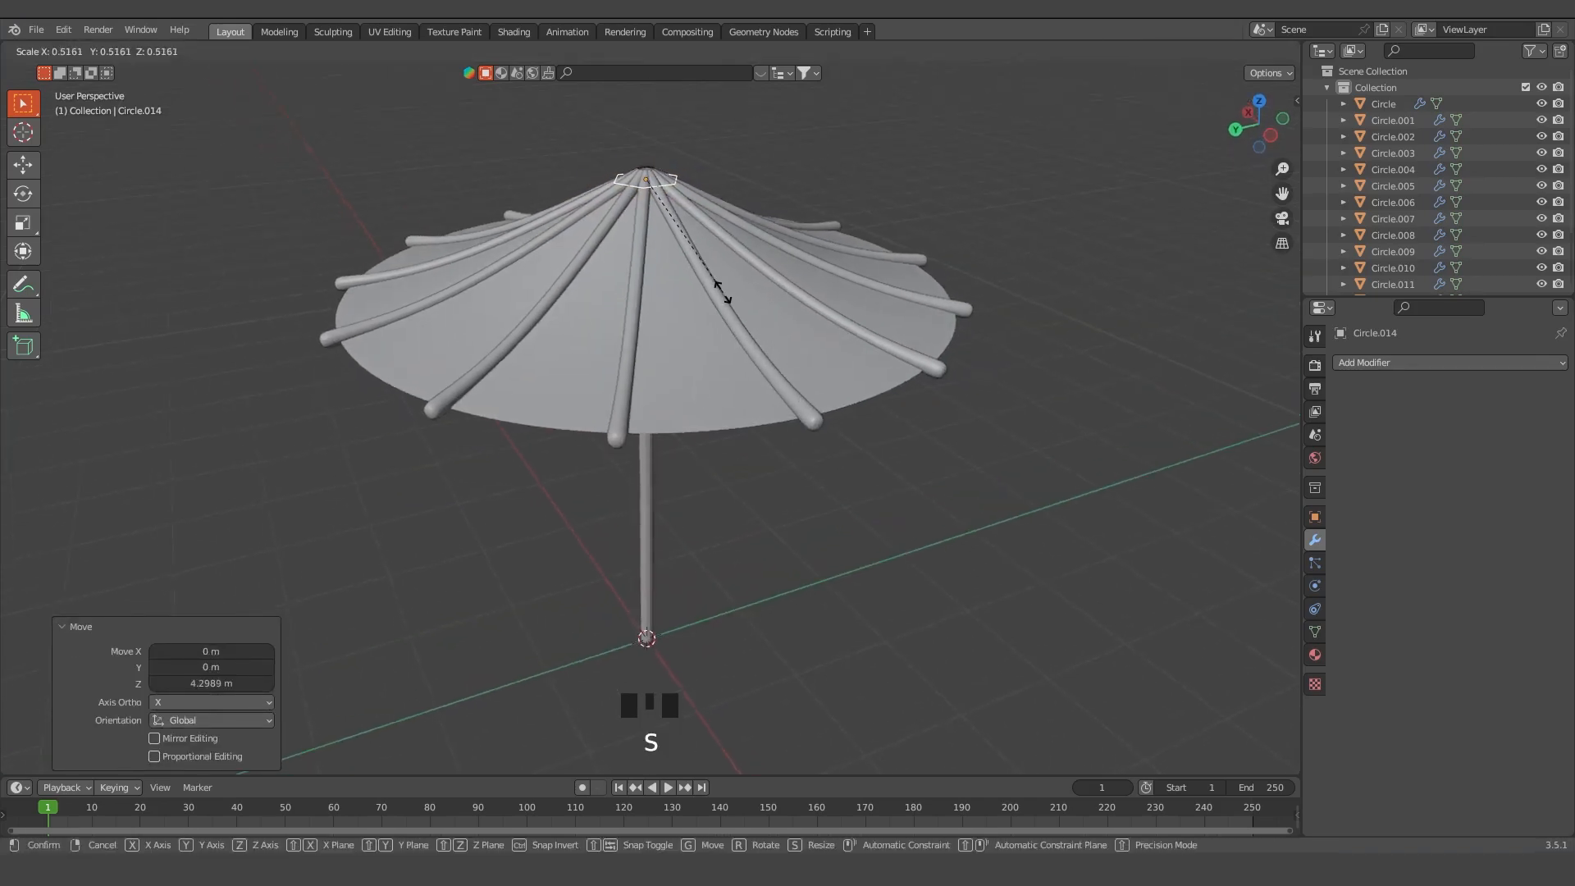
right_click(717, 293)
key(g)
key(z)
click(715, 290)
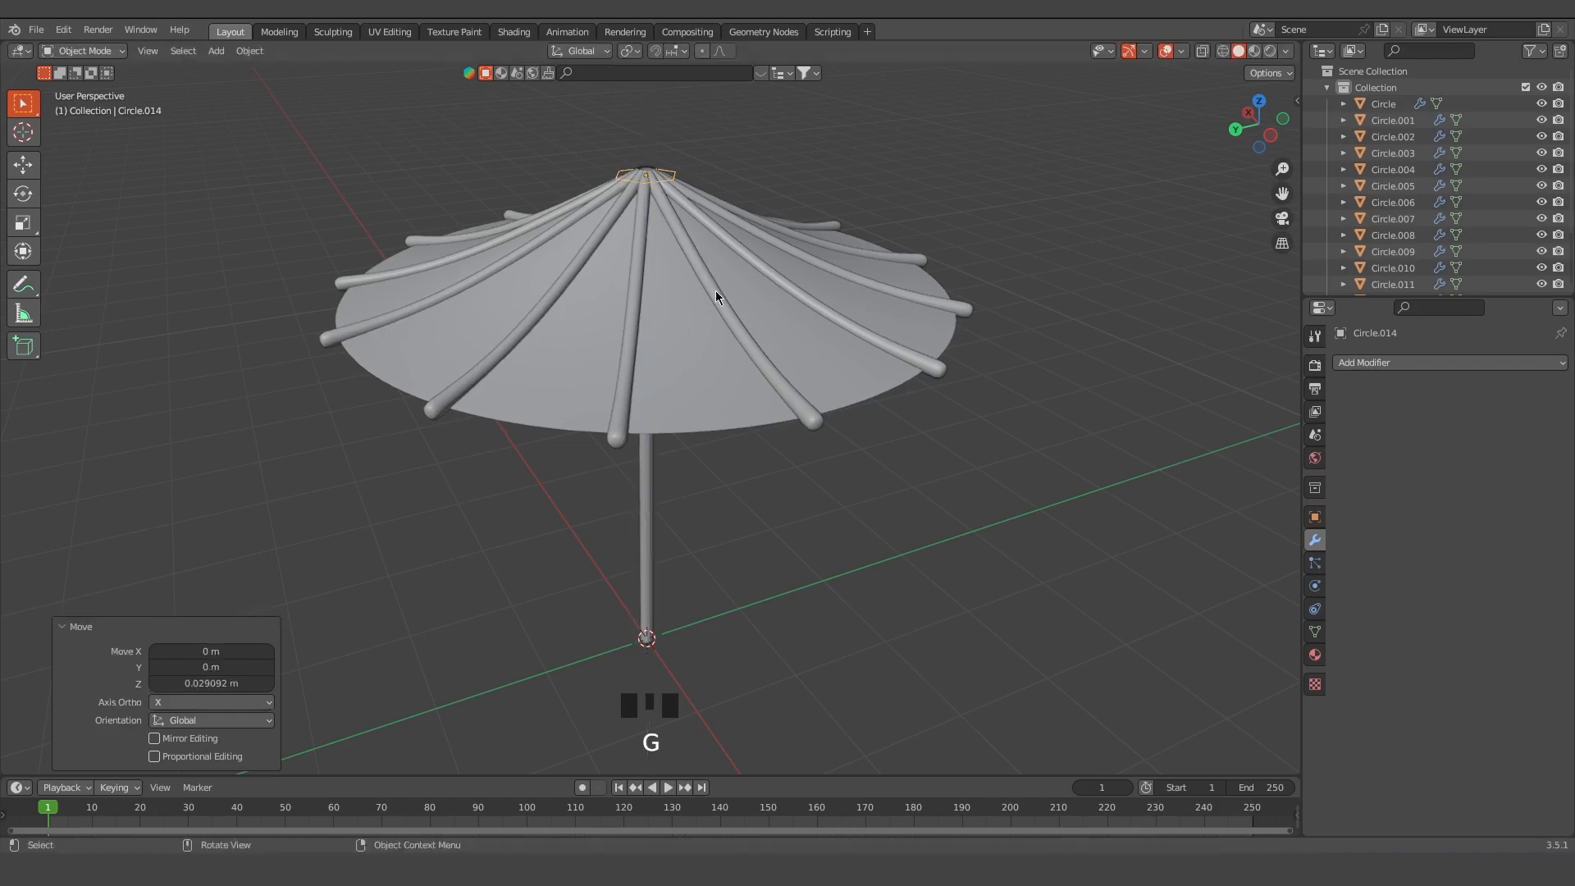
key(s)
click(734, 292)
shift+middle_drag(734, 291, 760, 454)
key(s)
right_click(744, 434)
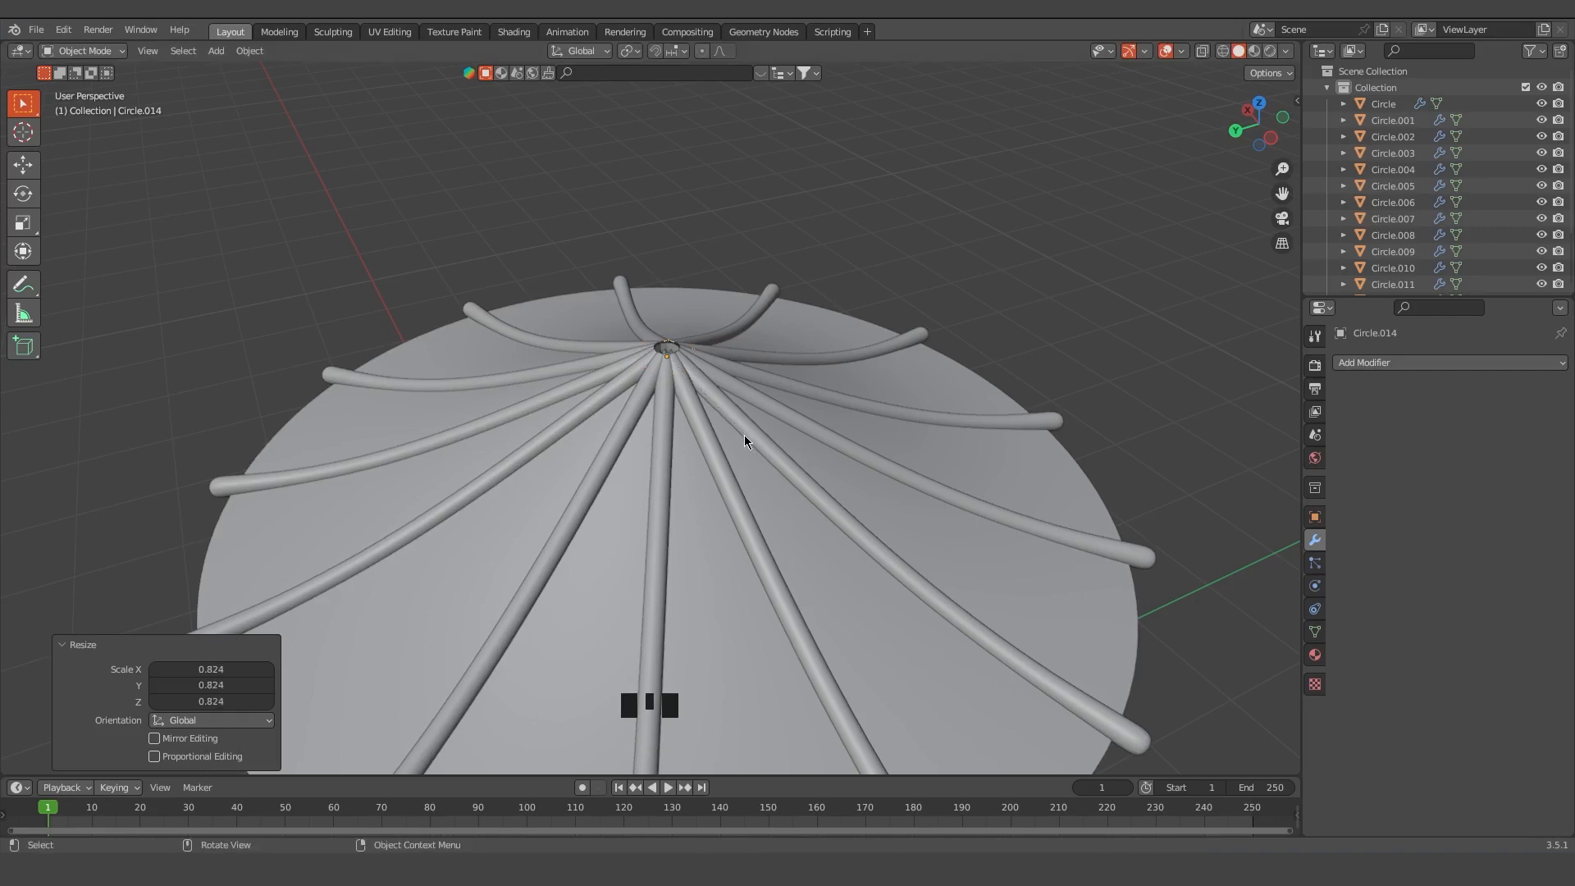
Extrude the hexagon about 0.14 m upward, close its top with a face and add an edge loop near the bottom
key(Tab)
key(e)
key(z)
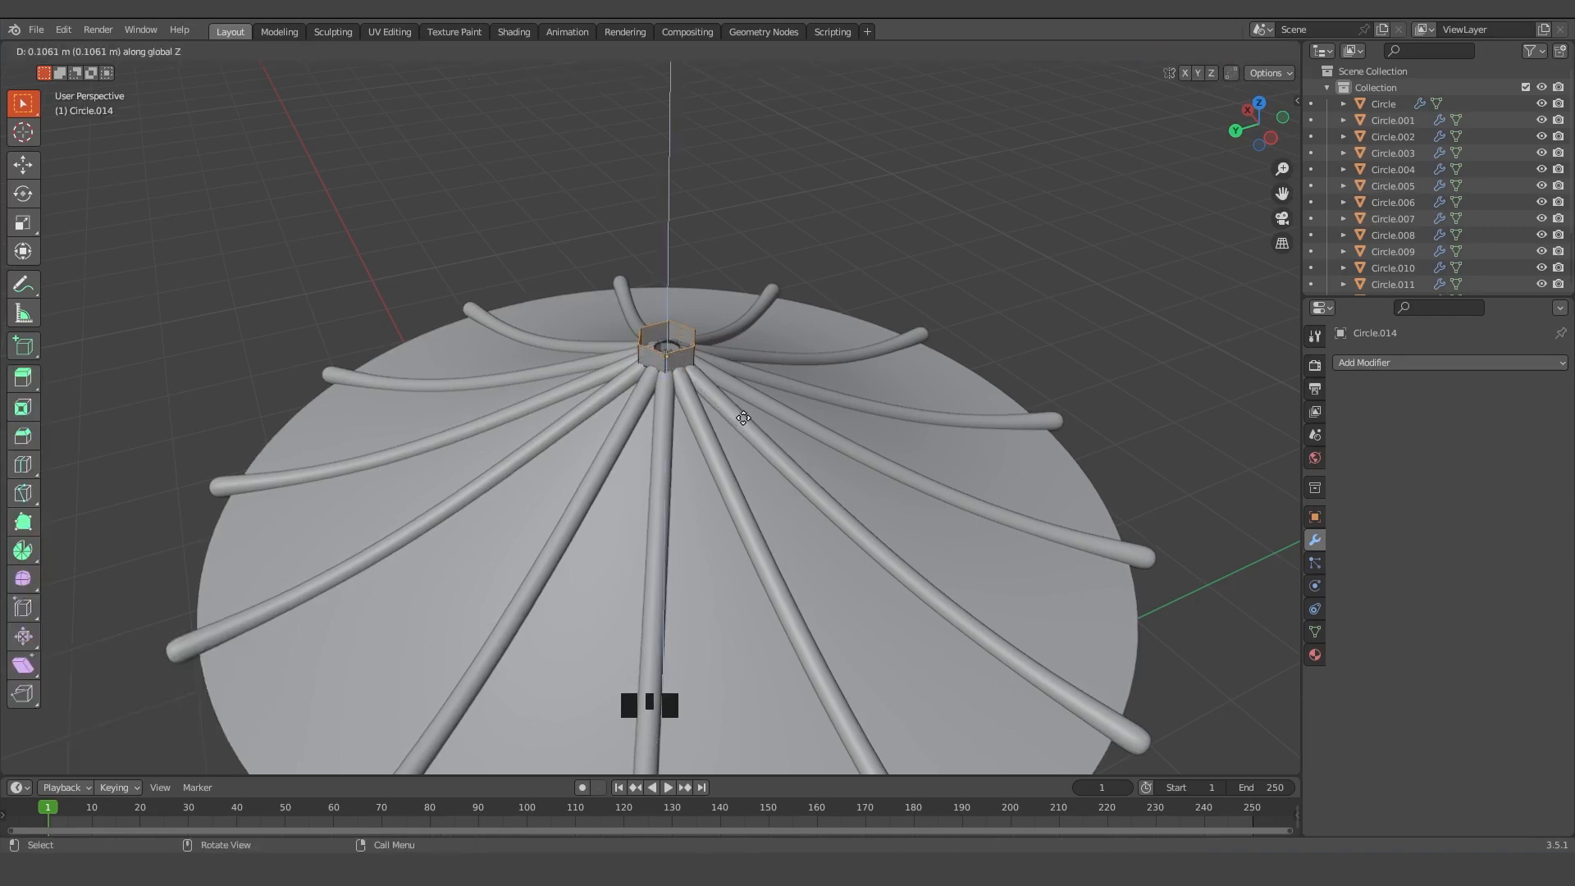
click(764, 446)
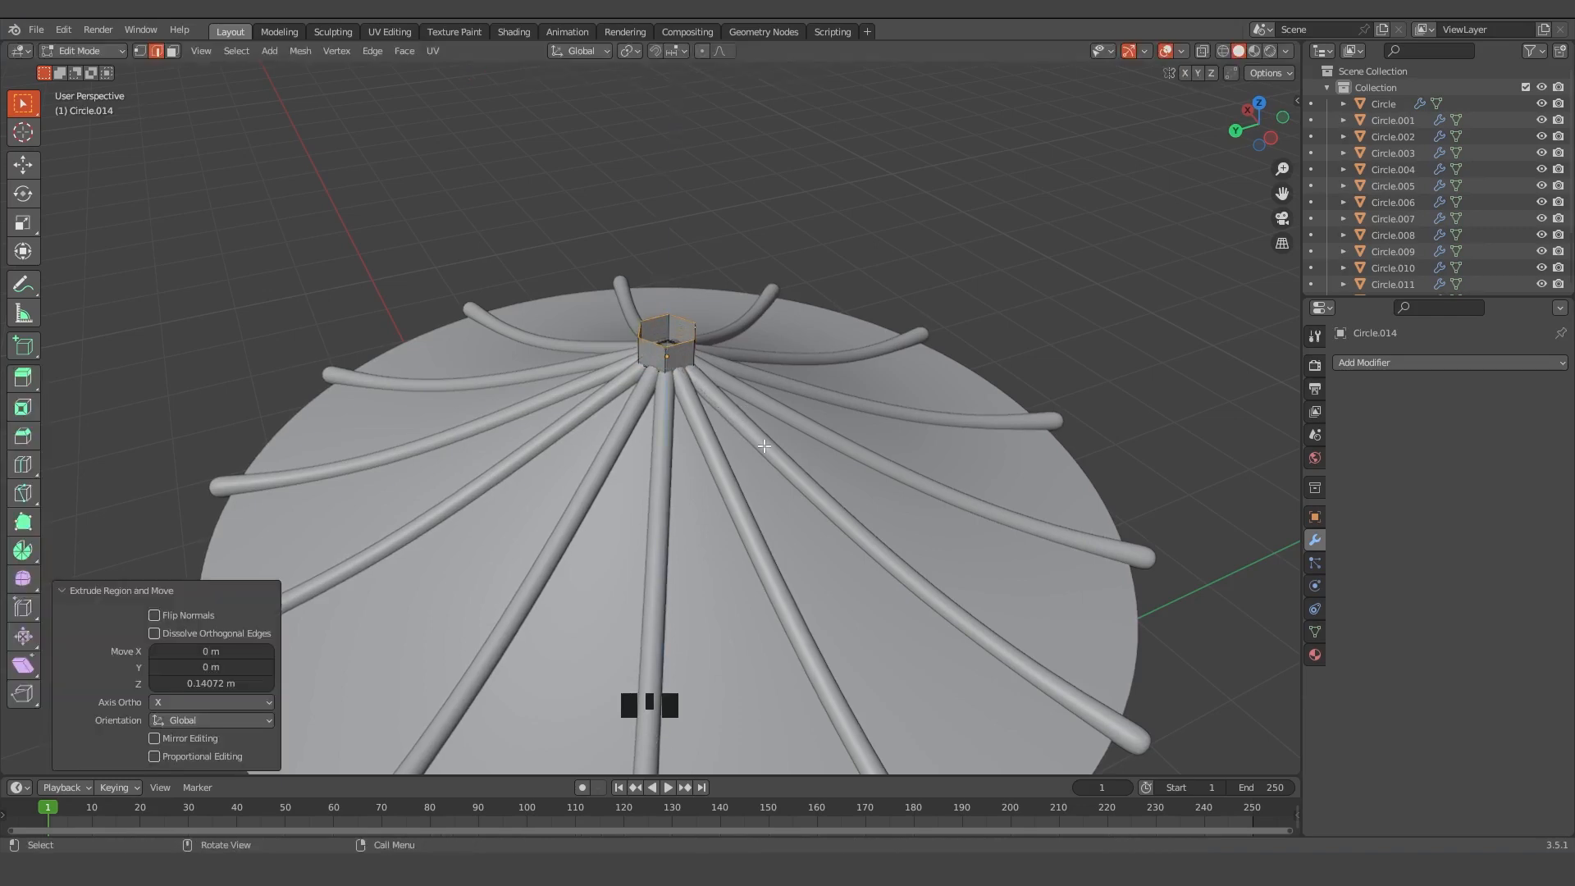
key(ctrl+r)
click(694, 359)
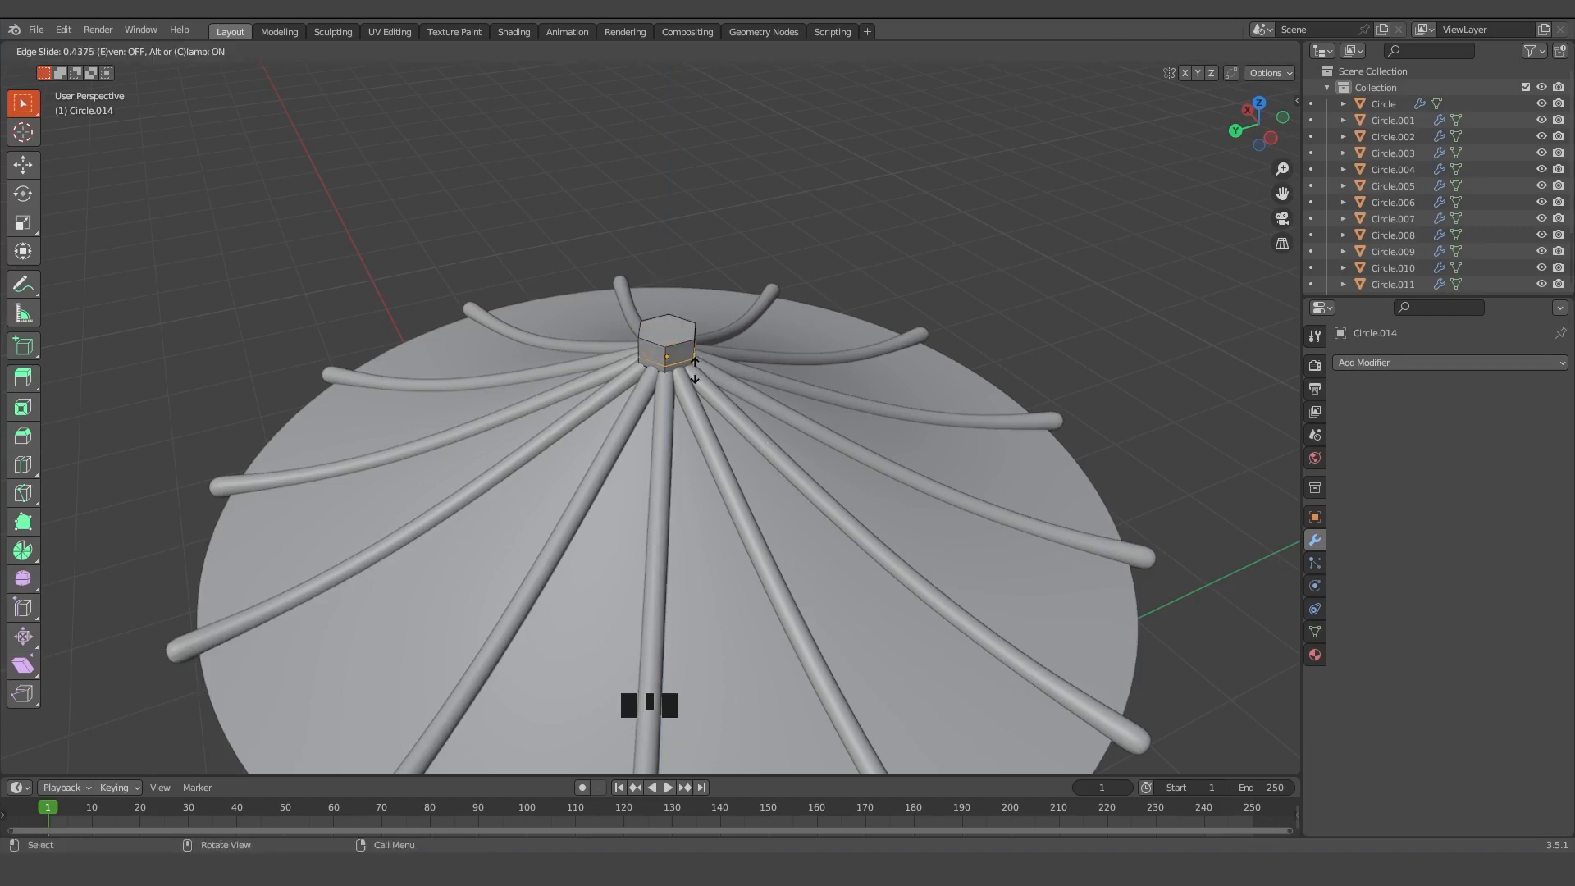
click(695, 369)
key(Tab)
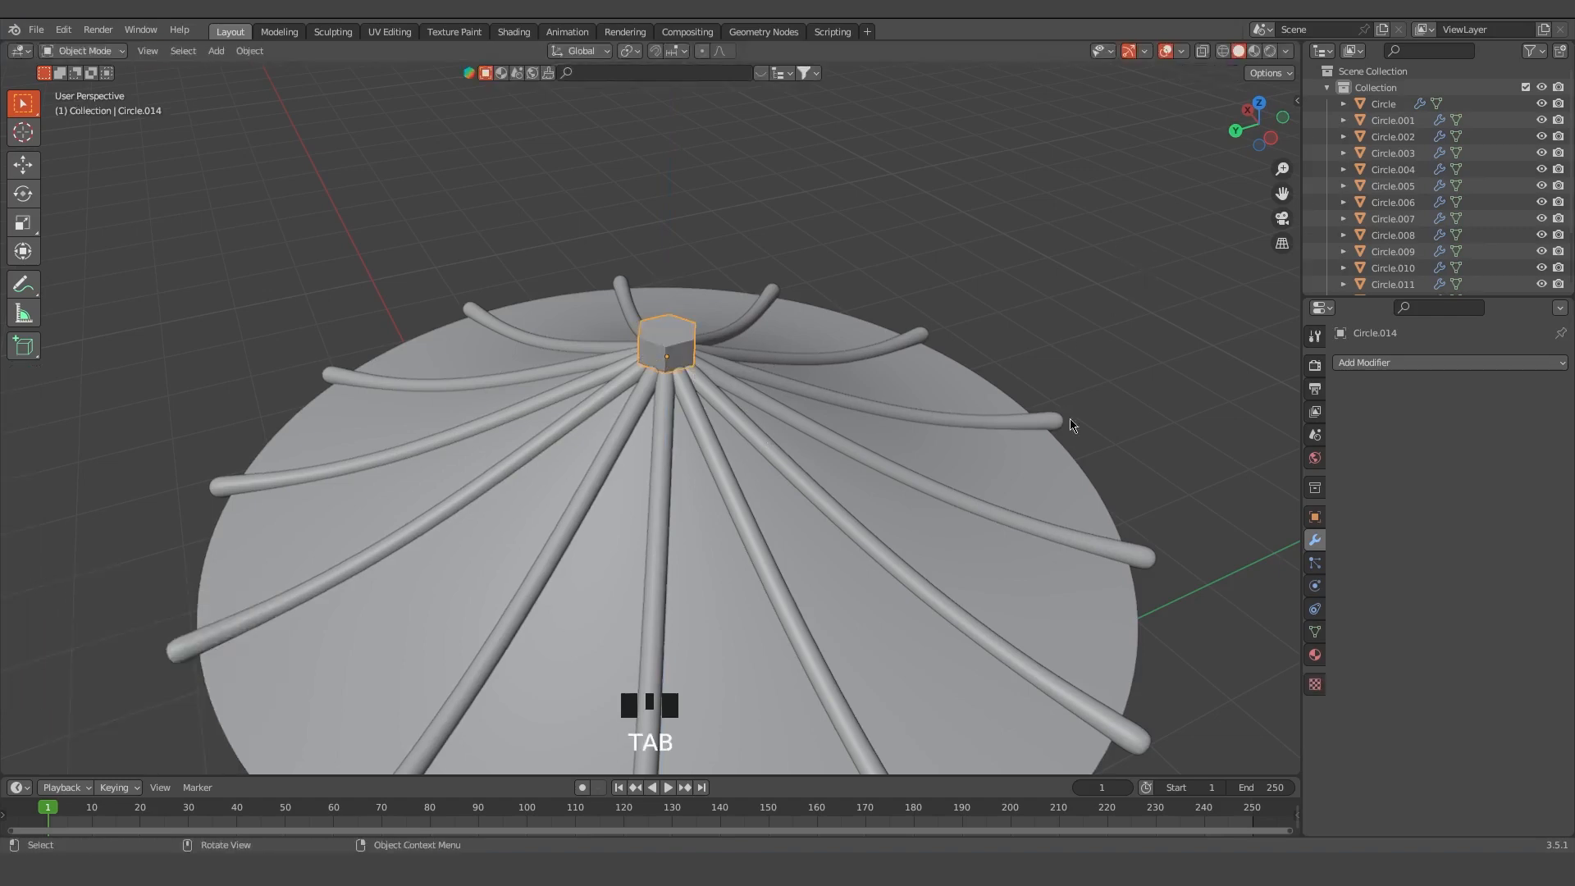
Add a Subdivision modifier to the hexagonal cap, adjust its viewport level and shade the cap smooth
click(1394, 363)
click(1260, 665)
click(1540, 472)
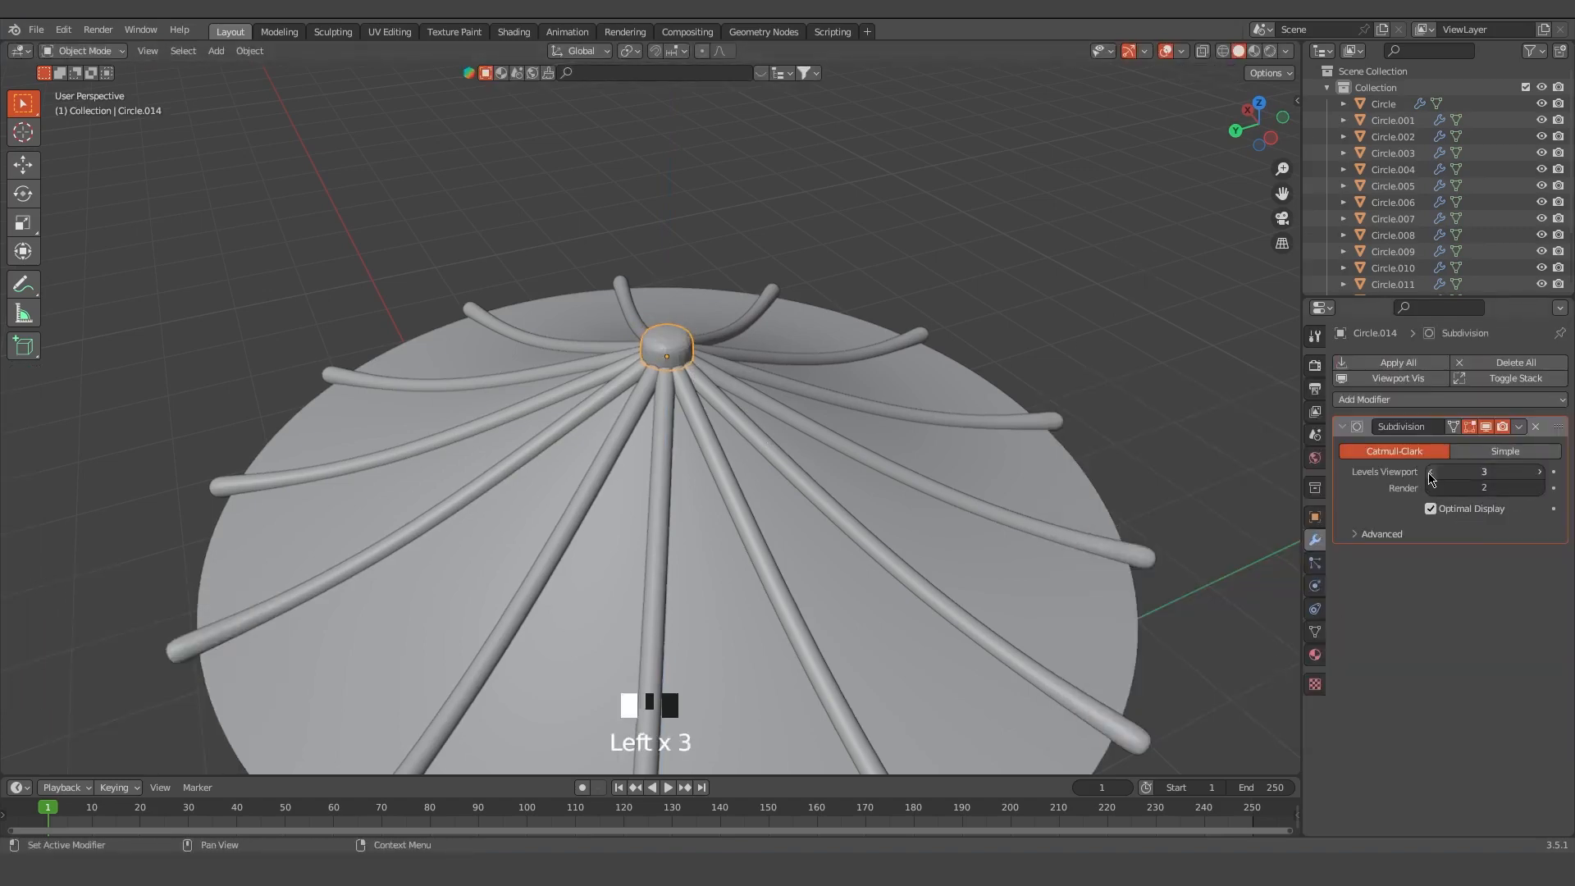
right_click(624, 341)
click(623, 342)
Add a Subdivision modifier with viewport level 2 to the pole curve
scroll(962, 570, down, 3)
middle_drag(962, 570, 836, 566)
click(692, 566)
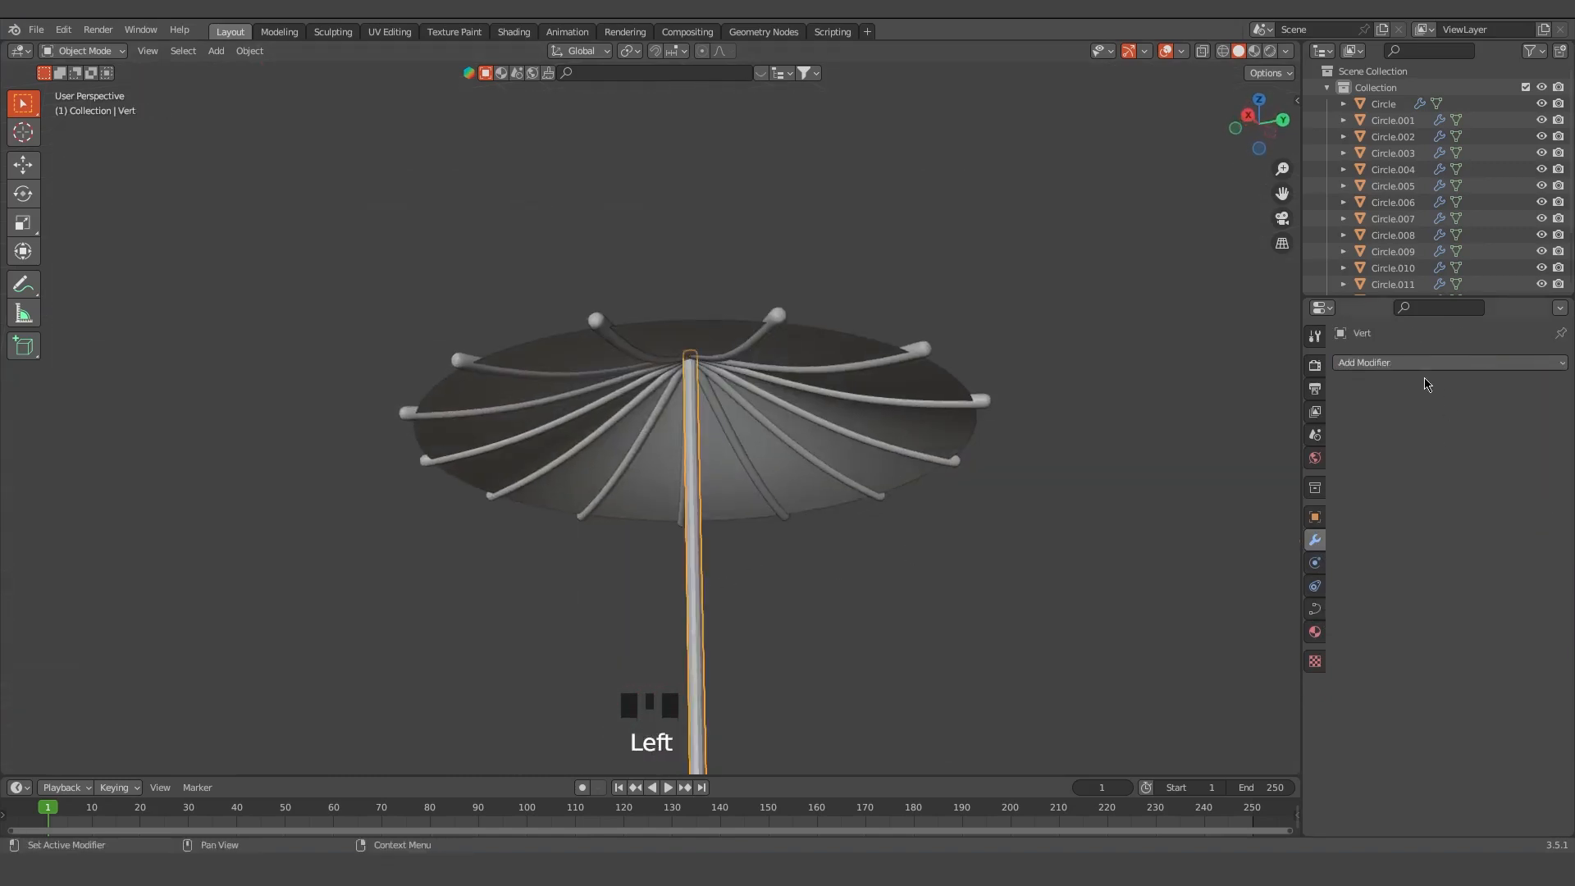
click(1425, 363)
click(1307, 586)
click(1538, 472)
click(848, 639)
Select all parts of the parasol and join them into one object
scroll(805, 650, up, 2)
mouse_move(848, 639)
middle_down()
mouse_move(805, 651)
mouse_move(848, 653)
middle_up()
drag(351, 290, 865, 612)
middle_drag(865, 612, 828, 689)
middle_drag(821, 587, 907, 600)
key(ctrl+j)
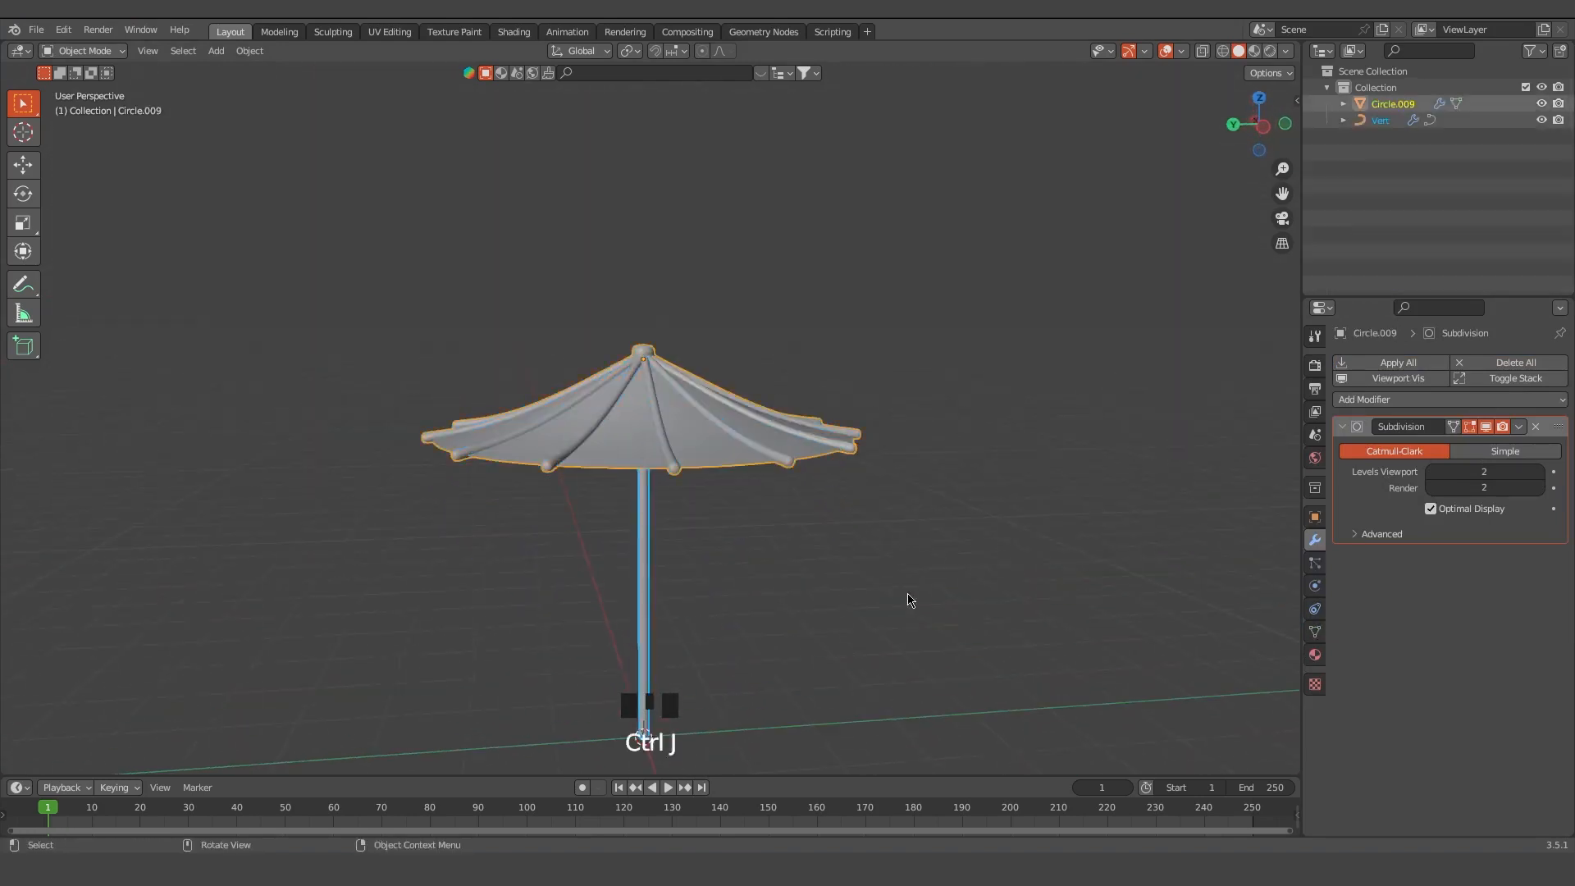
double_click(1008, 636)
double_click(645, 578)
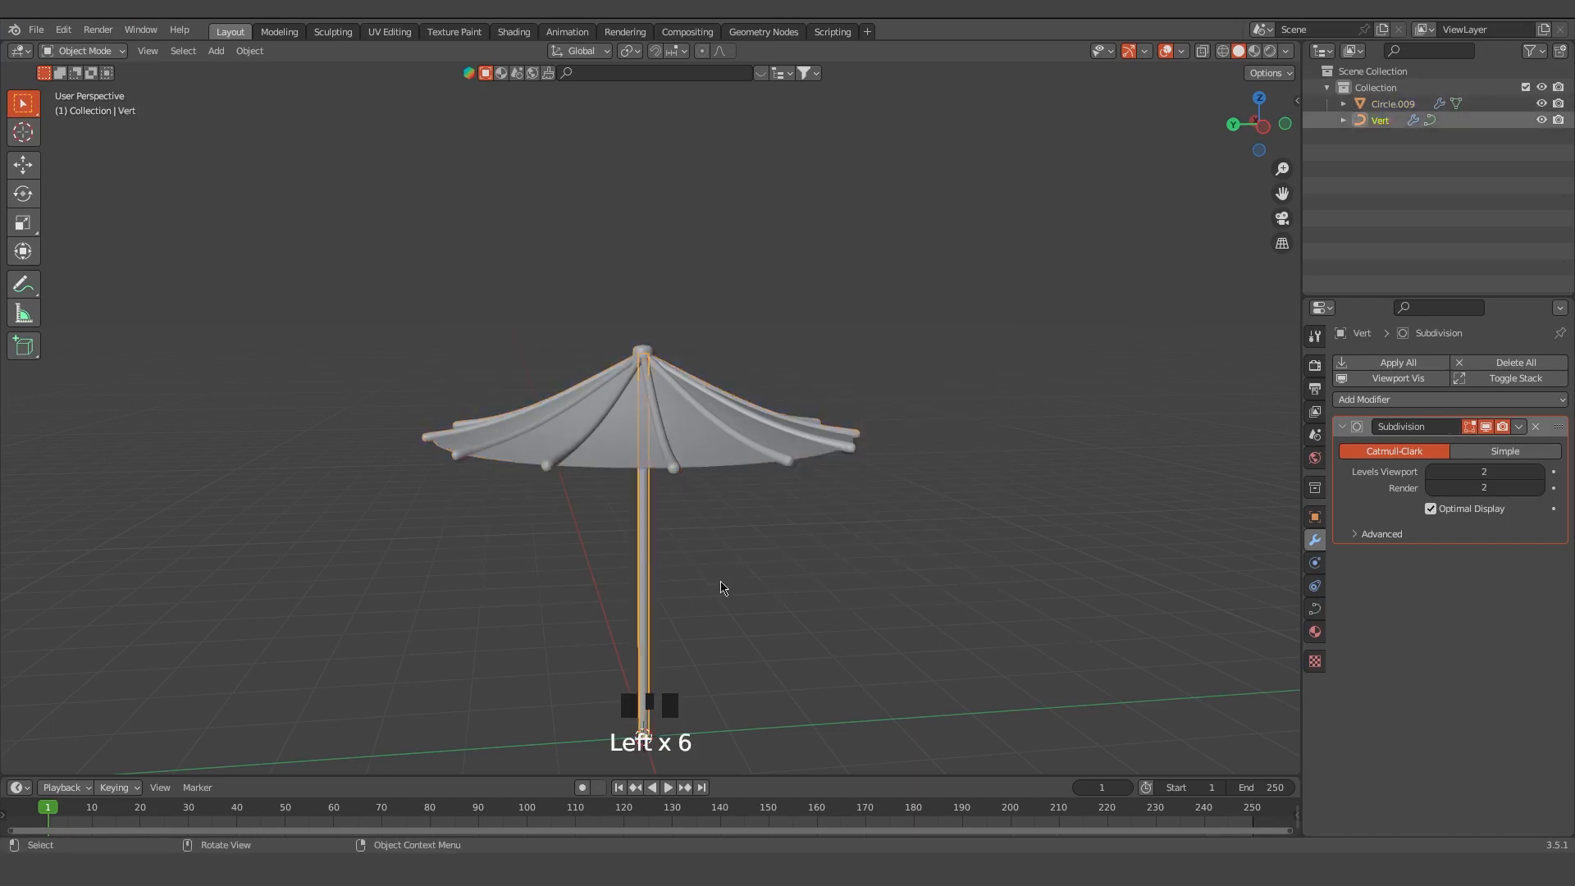
click(816, 636)
scroll(805, 608, down, 3)
drag(447, 317, 863, 634)
click(763, 522)
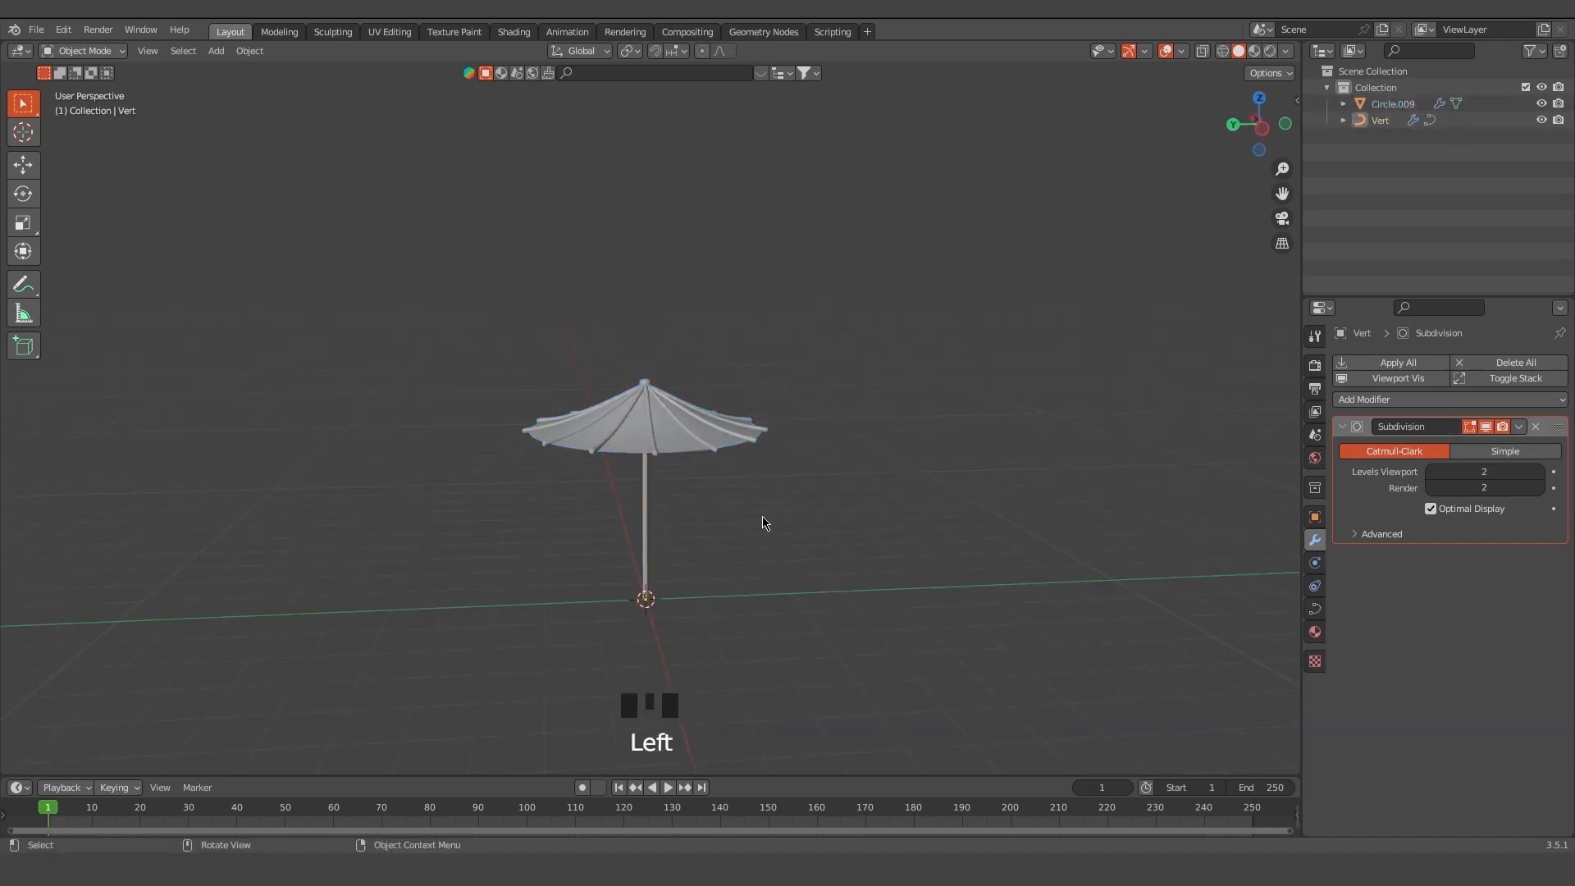
Scale the canopy object down uniformly to about 0.89
click(725, 437)
scroll(776, 615, up, 2)
middle_drag(761, 624, 833, 629)
key(s)
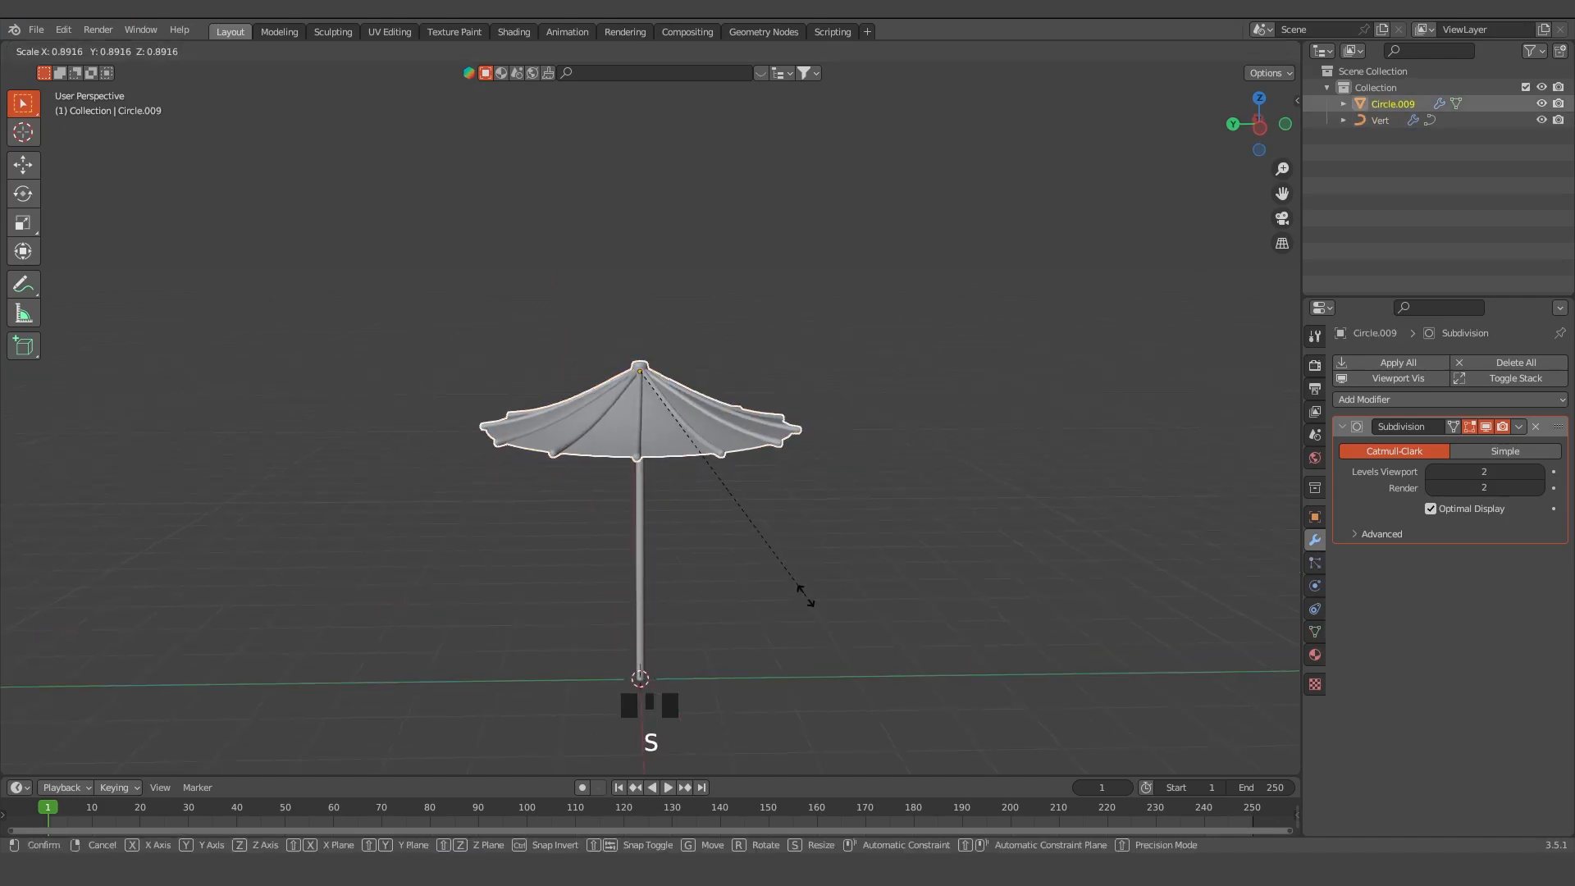
click(804, 595)
Lower the top point of the pole curve along the Z axis, below the canopy's cap
click(643, 570)
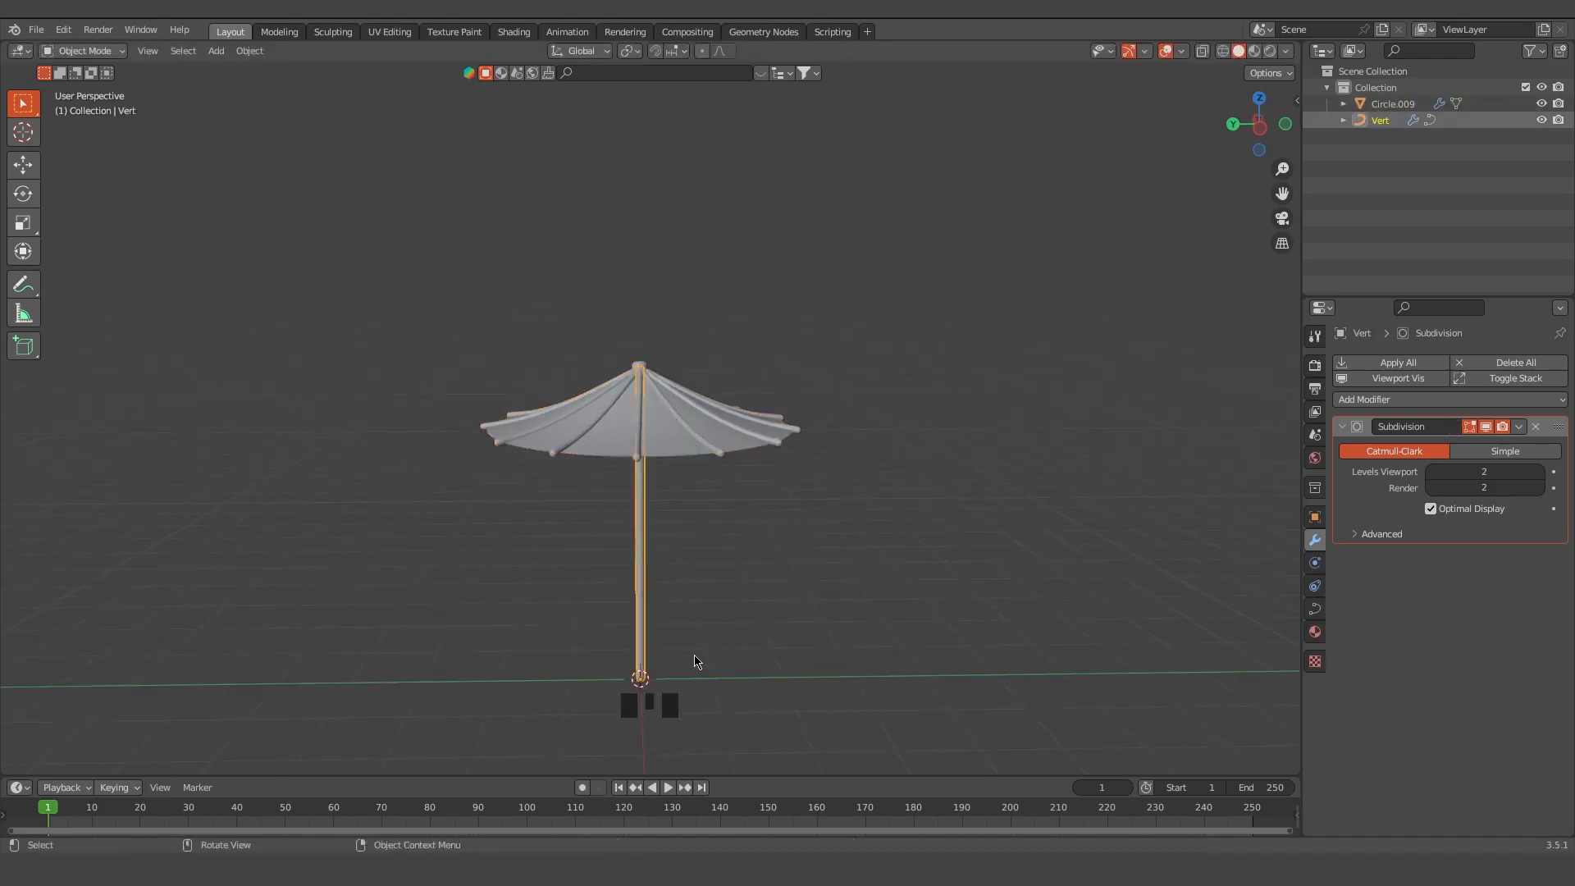
key(Tab)
key(g)
key(z)
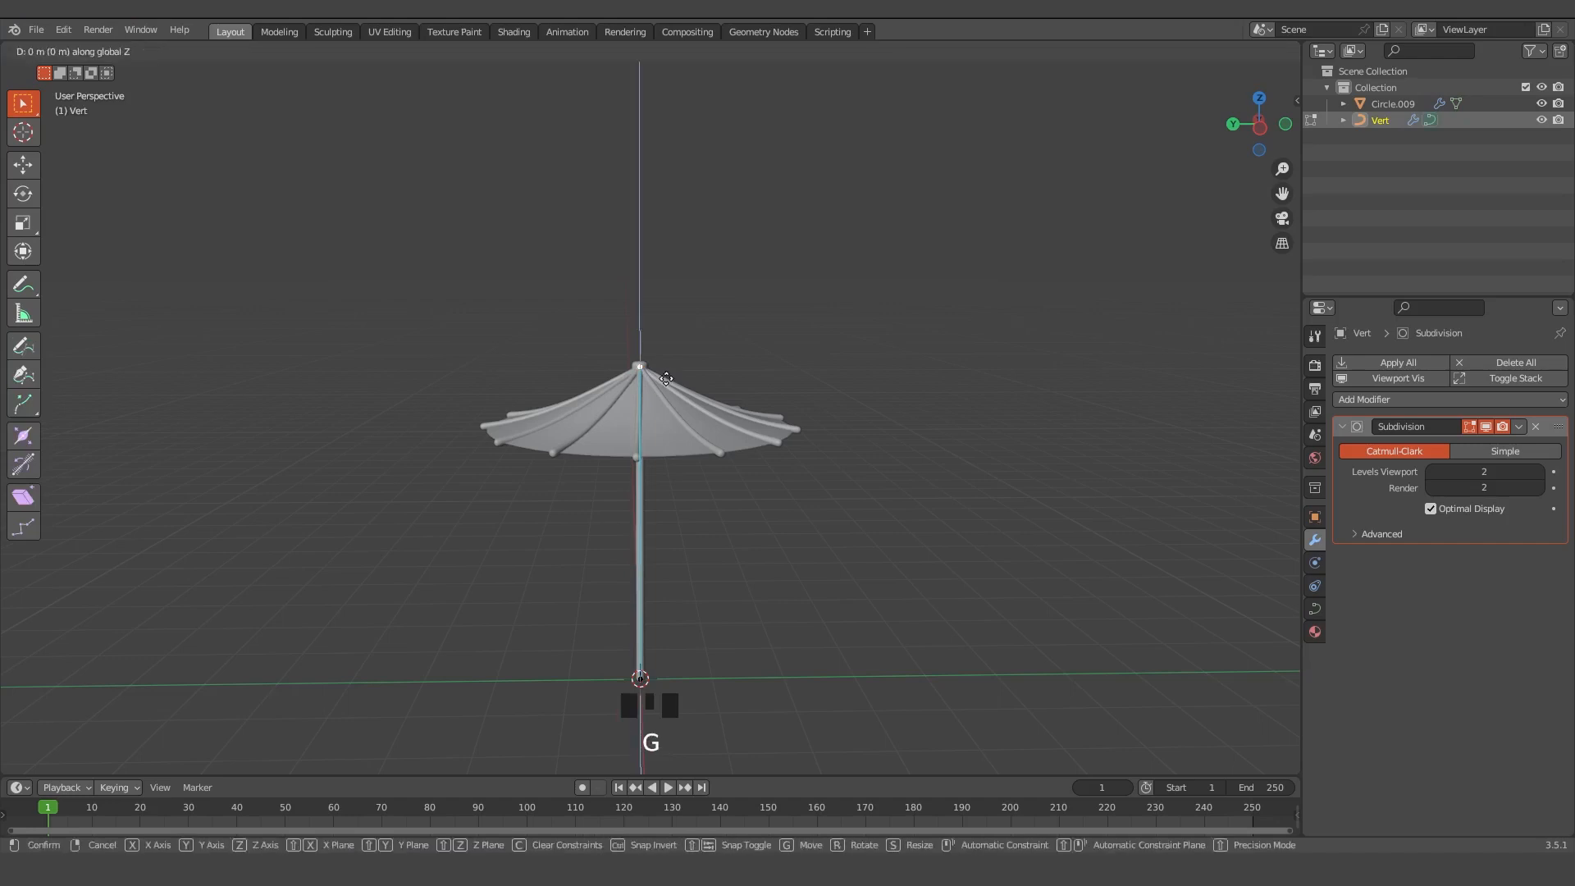
click(657, 450)
key(Tab)
Move the canopy along the Z axis to seat it on the pole
click(677, 439)
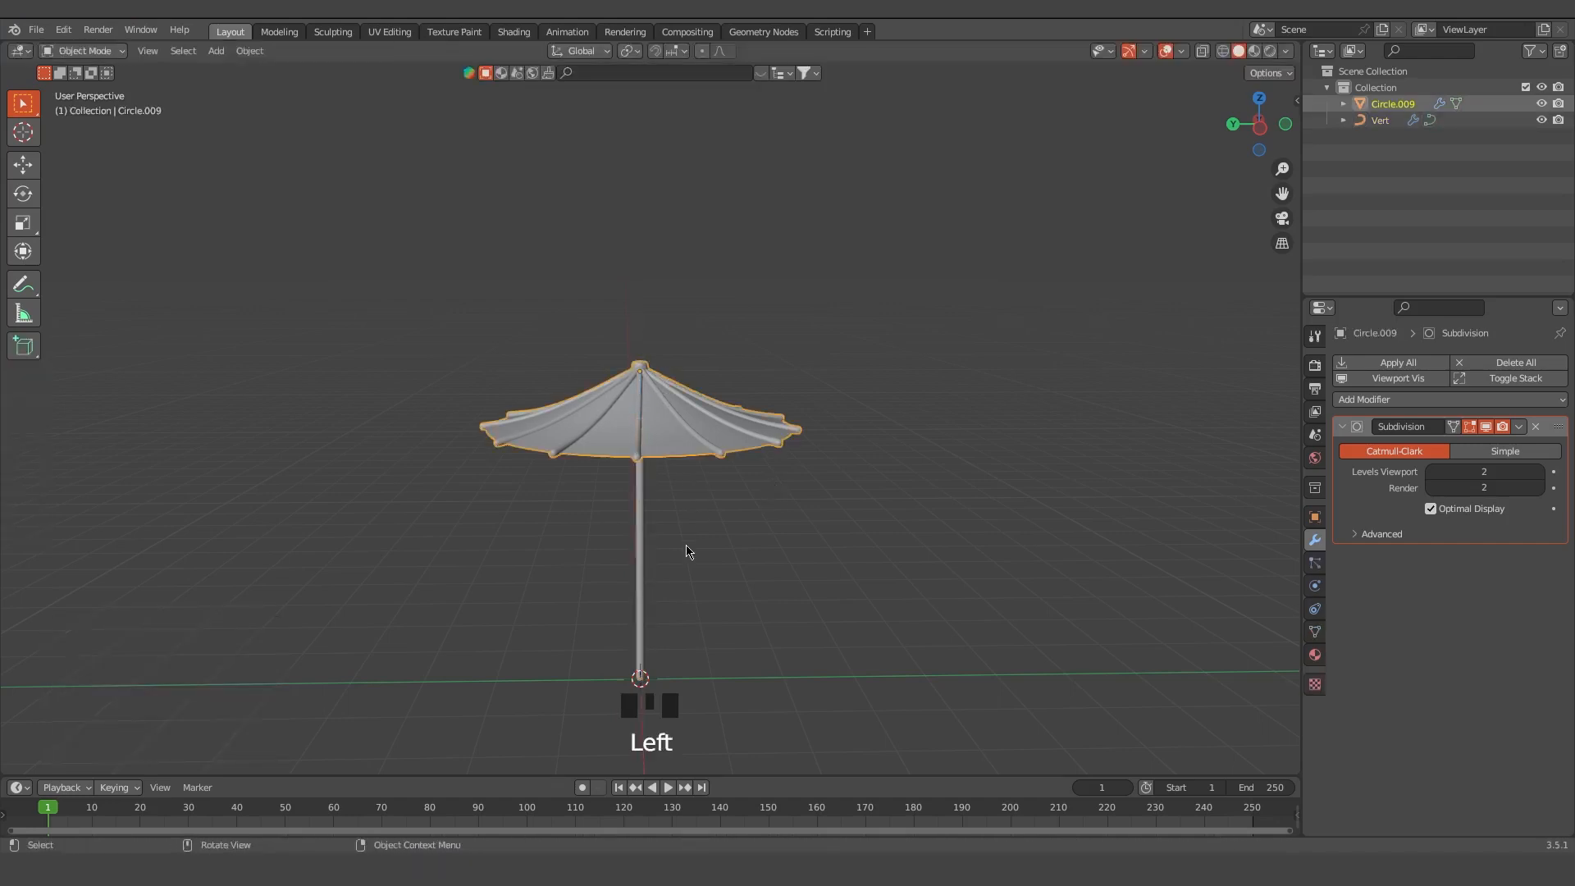
key(g)
key(z)
click(685, 598)
click(687, 599)
Parent the canopy to the pole
middle_drag(693, 603, 765, 691)
scroll(768, 691, down, 5)
middle_drag(738, 552, 794, 594)
click(666, 453)
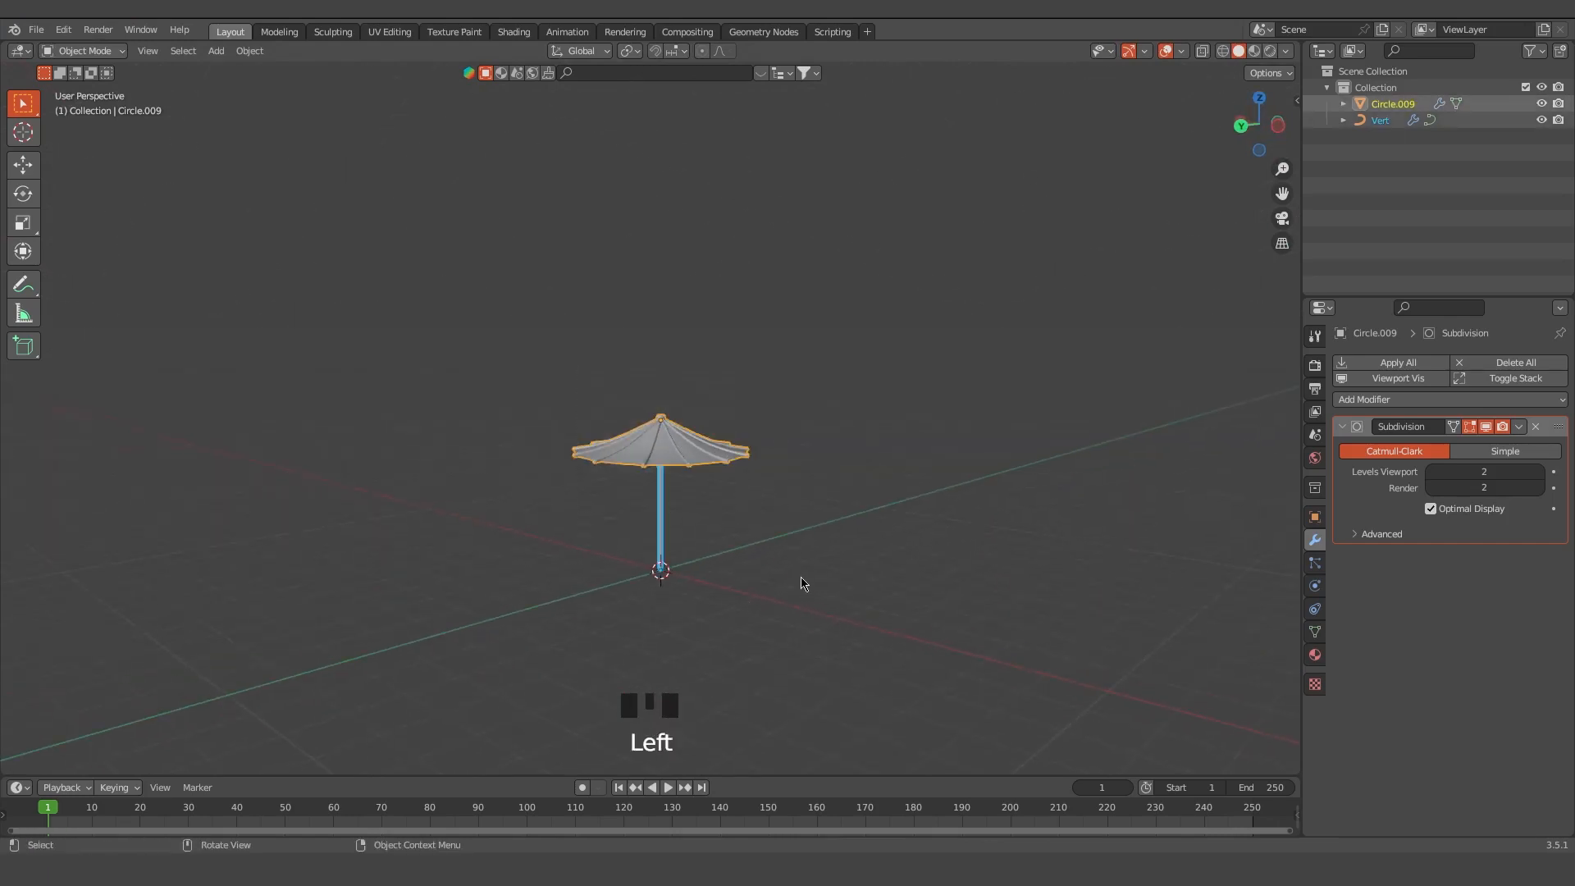
shift+click(660, 561)
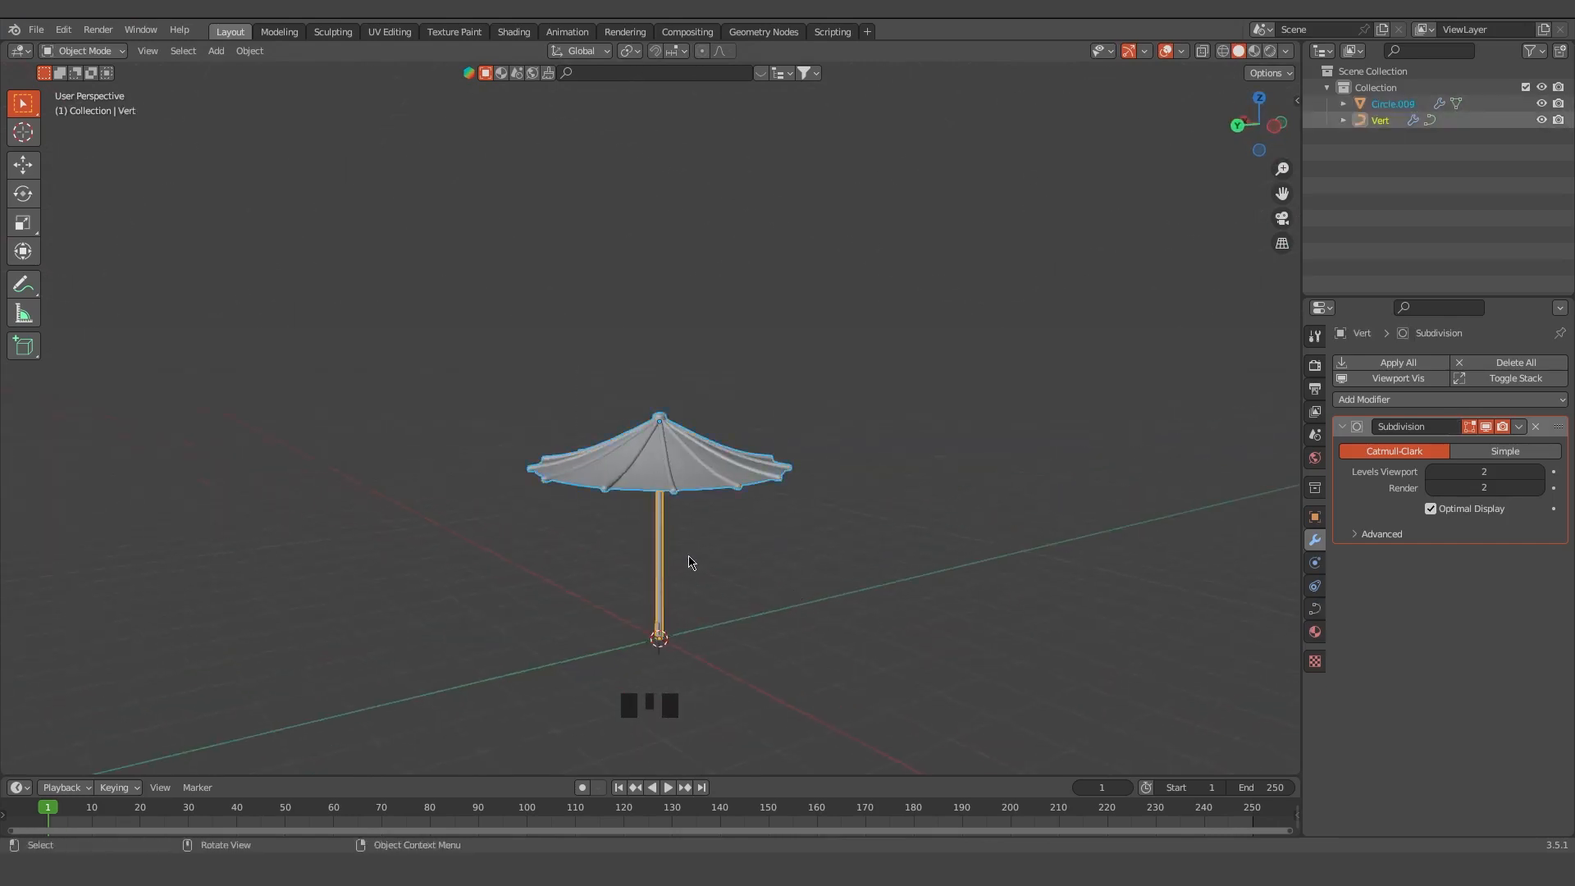
key(ctrl+p)
click(690, 555)
click(693, 575)
Move the whole parasol by its pole away from the world origin
click(661, 557)
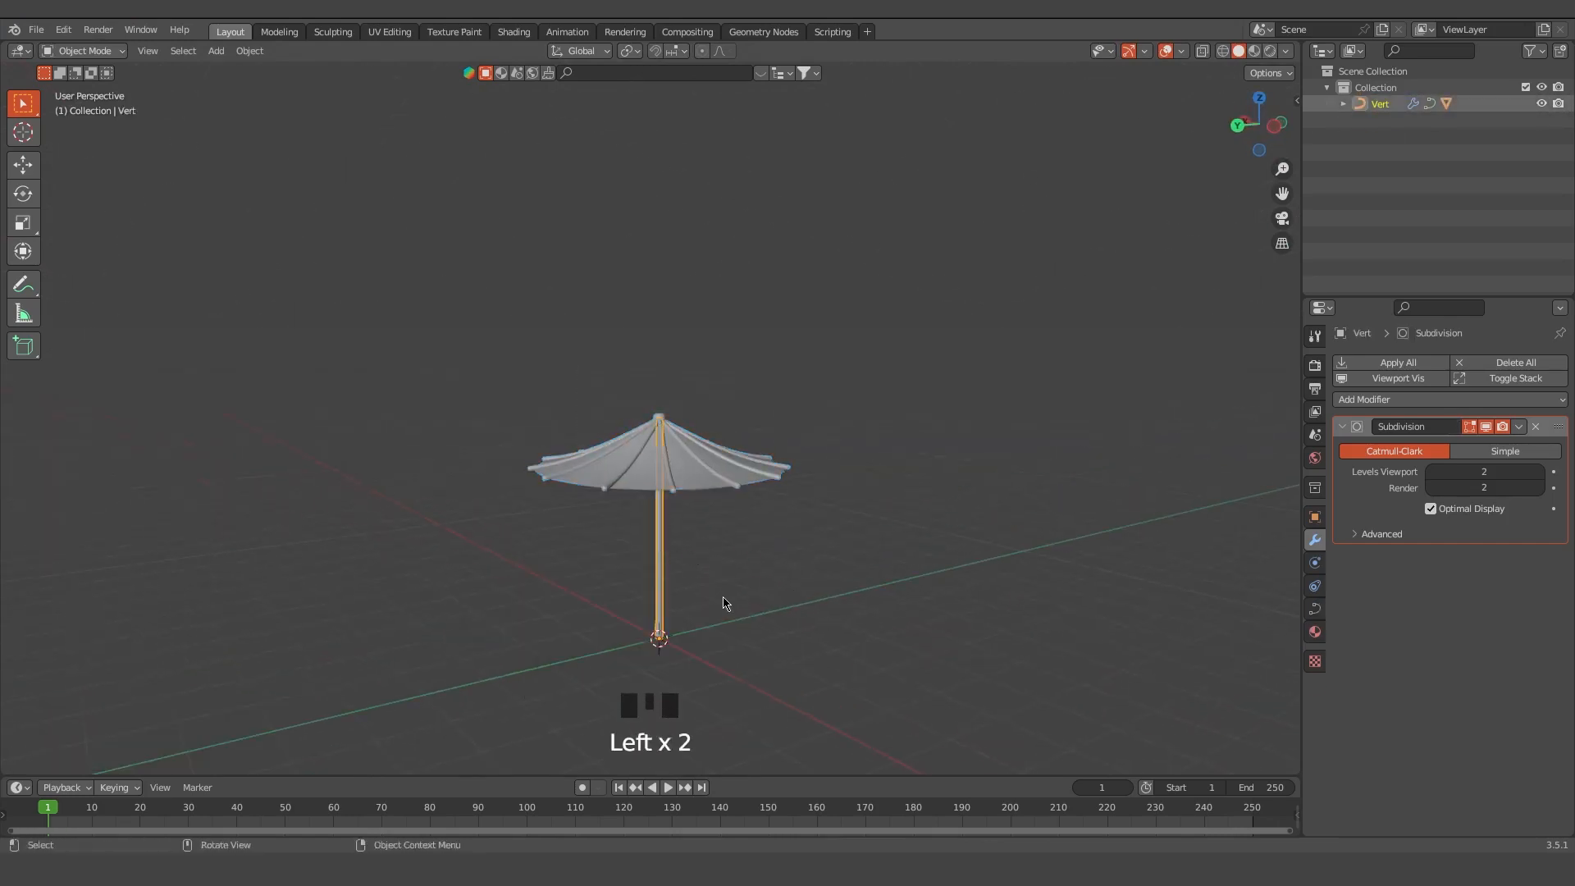
key(g)
click(274, 625)
scroll(783, 677, up, 2)
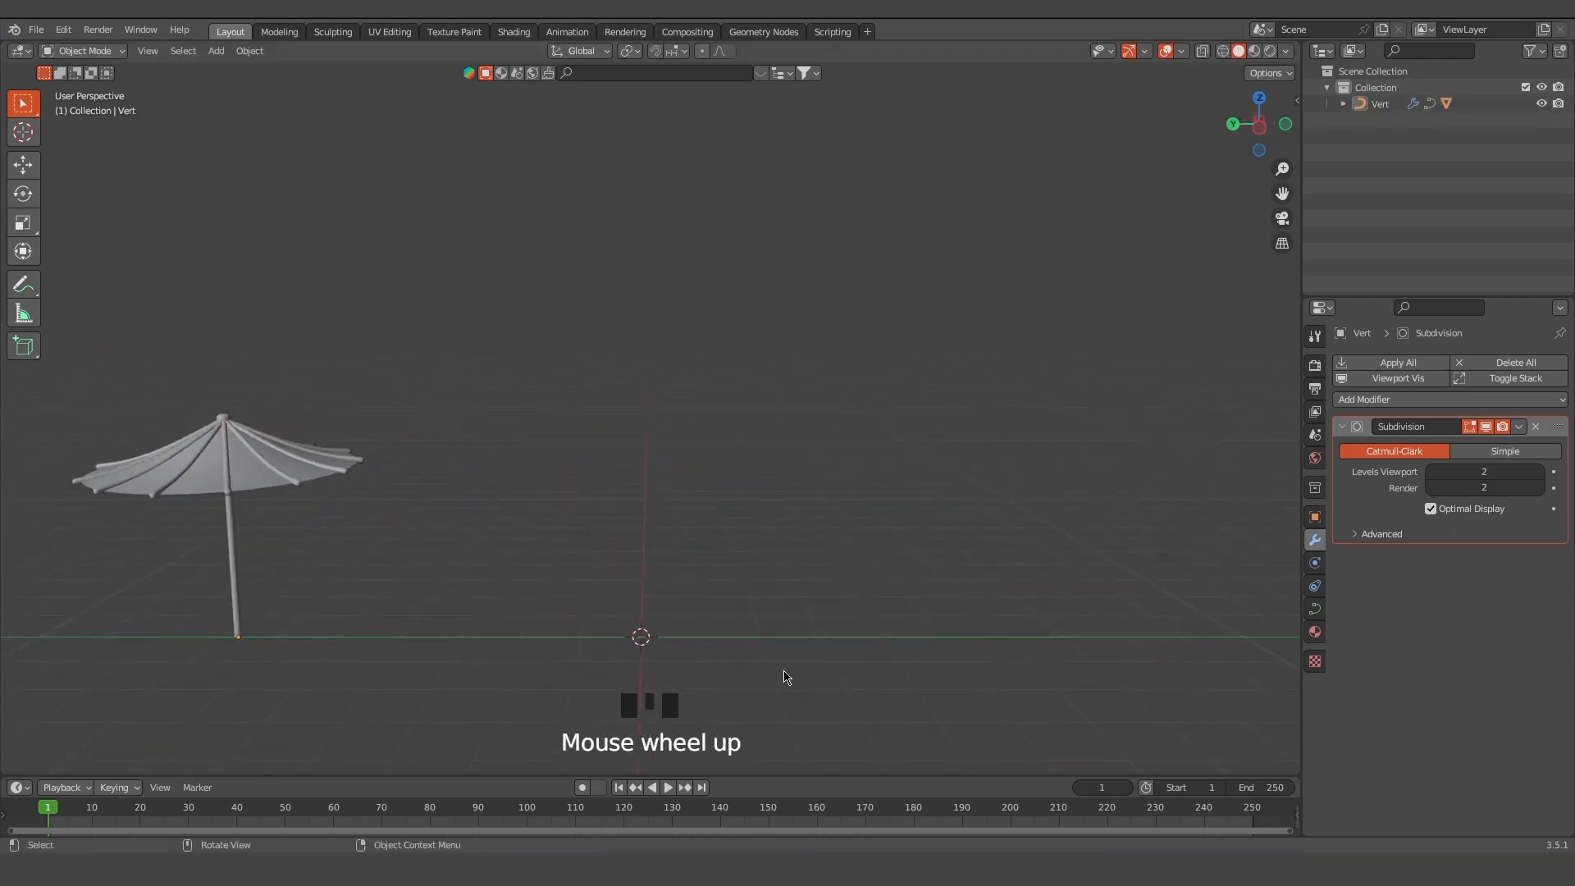
Switch to the front view and add a single-vertex mesh at the origin
key(grave)
click(689, 609)
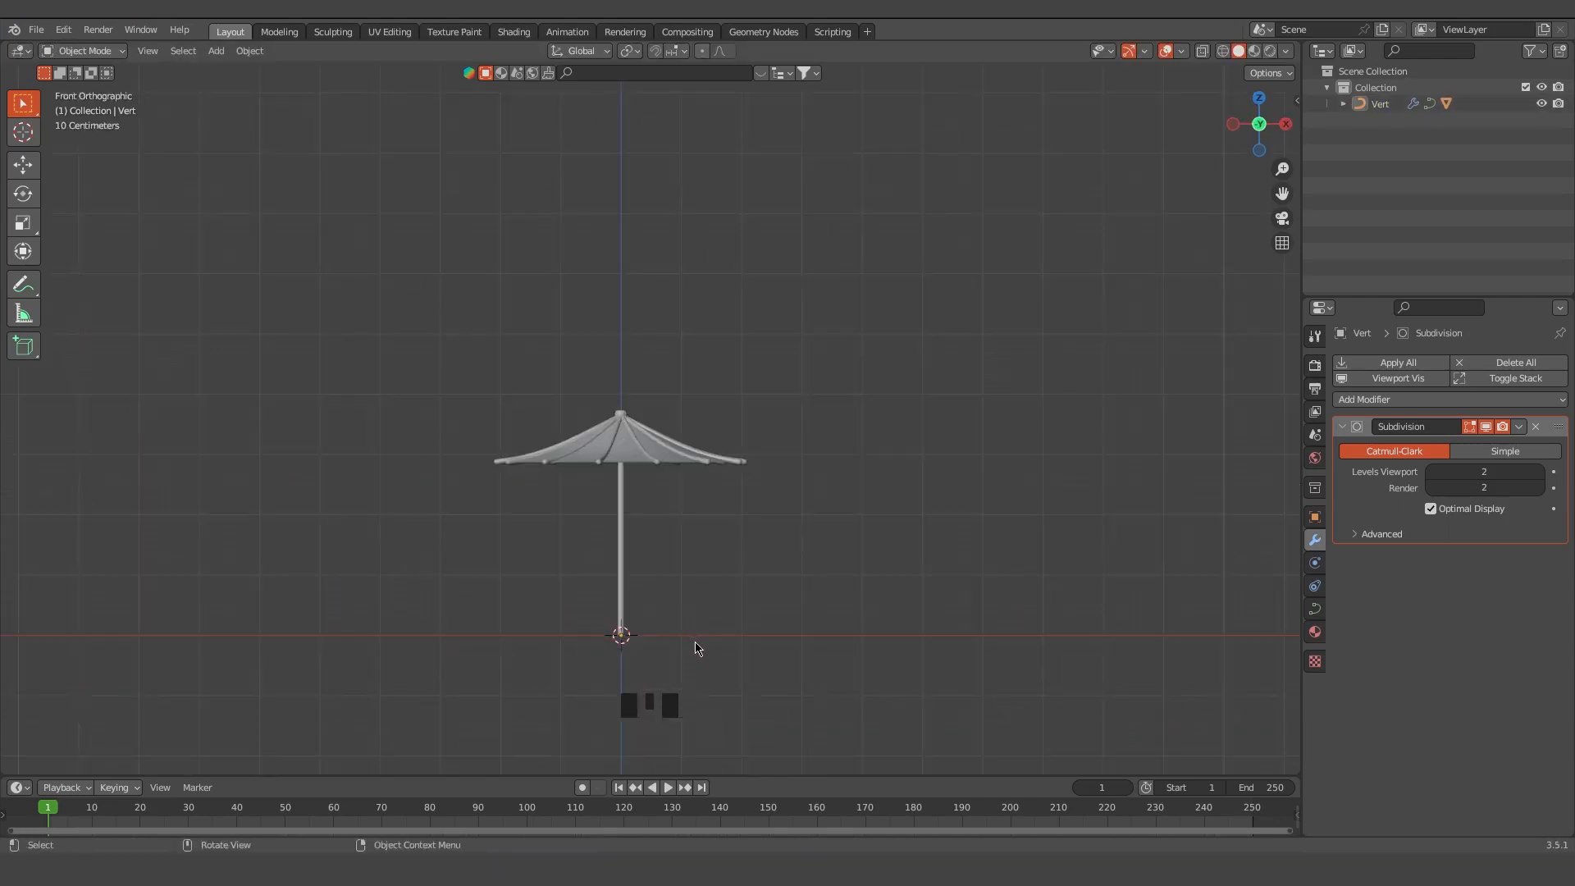
key(shift+a)
mouse_move(745, 558)
mouse_move(722, 519)
click(829, 376)
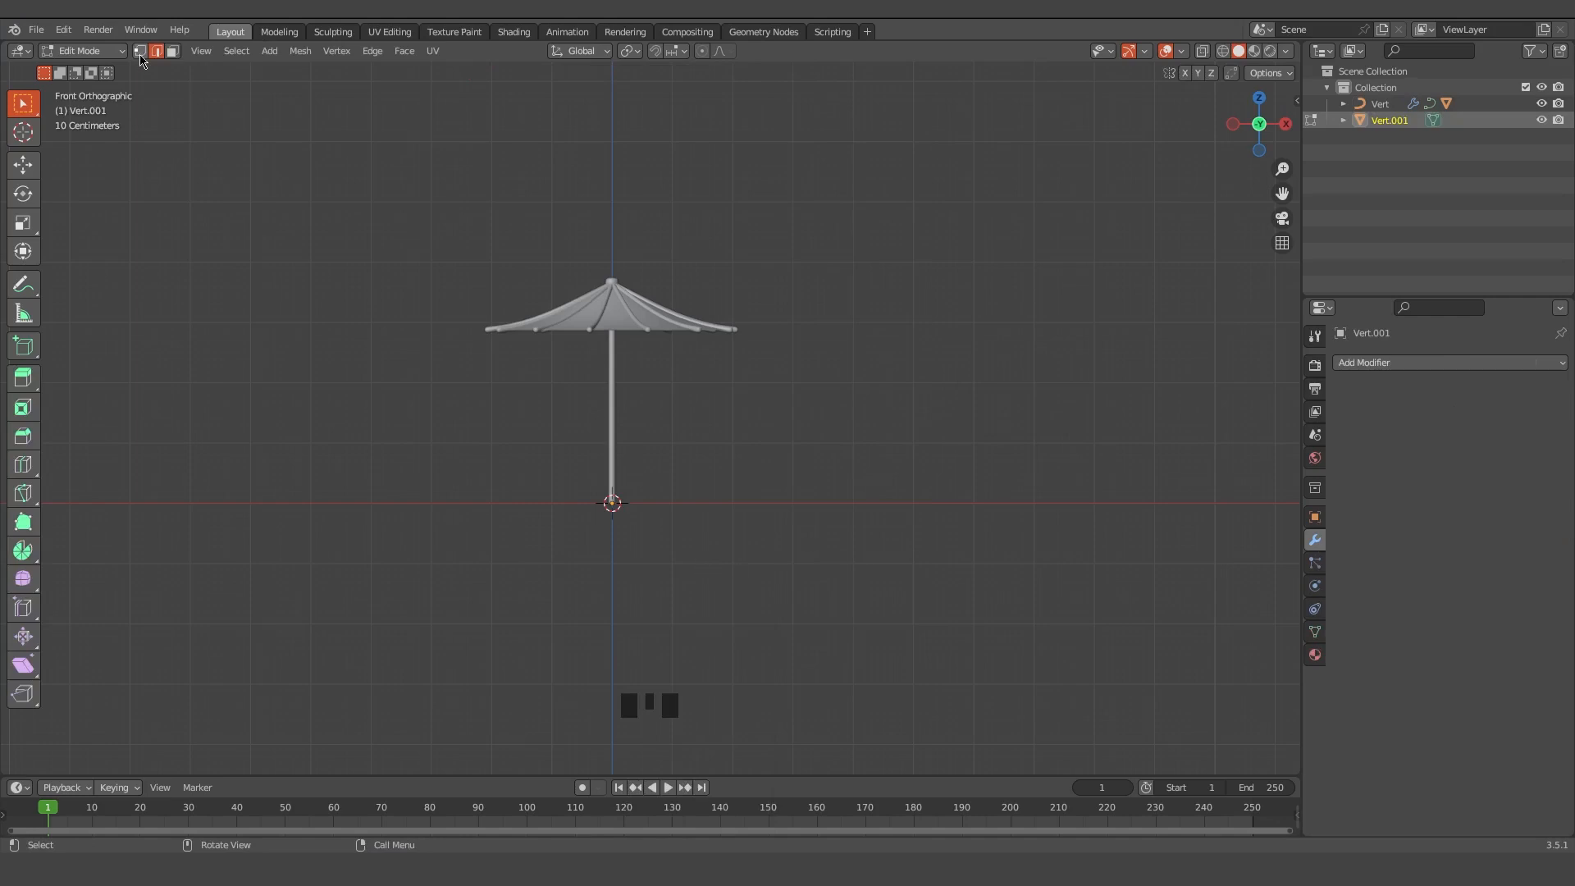
Extrude the vertex repeatedly into a six-segment arch that rises from the origin and ends at ground level
key(e)
click(704, 470)
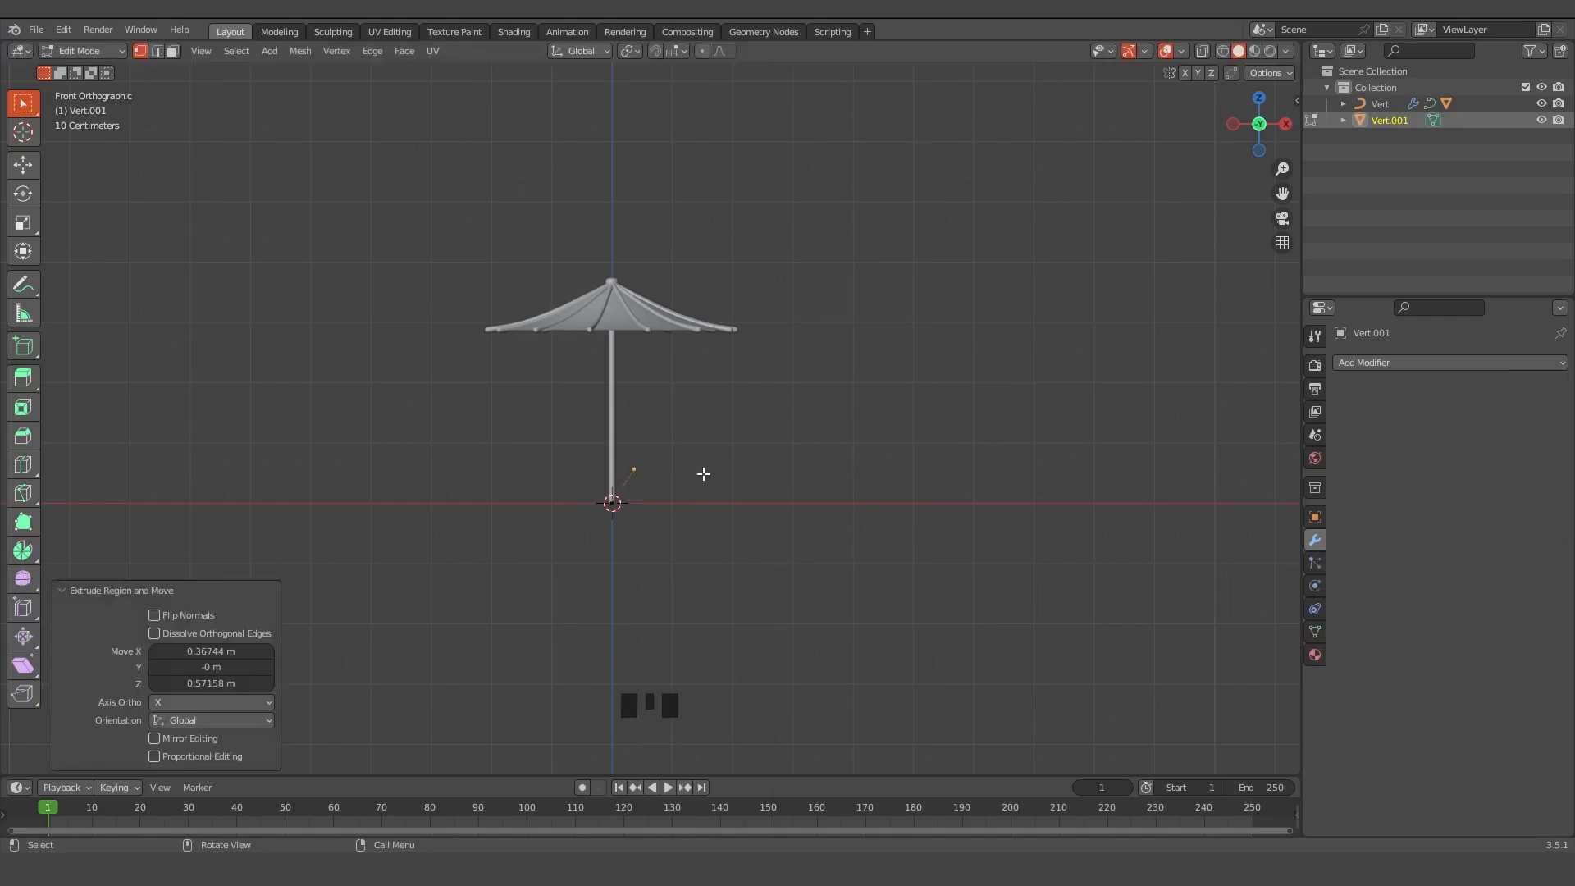
key(e)
click(726, 456)
key(e)
click(775, 444)
key(e)
click(830, 451)
key(e)
click(876, 476)
key(e)
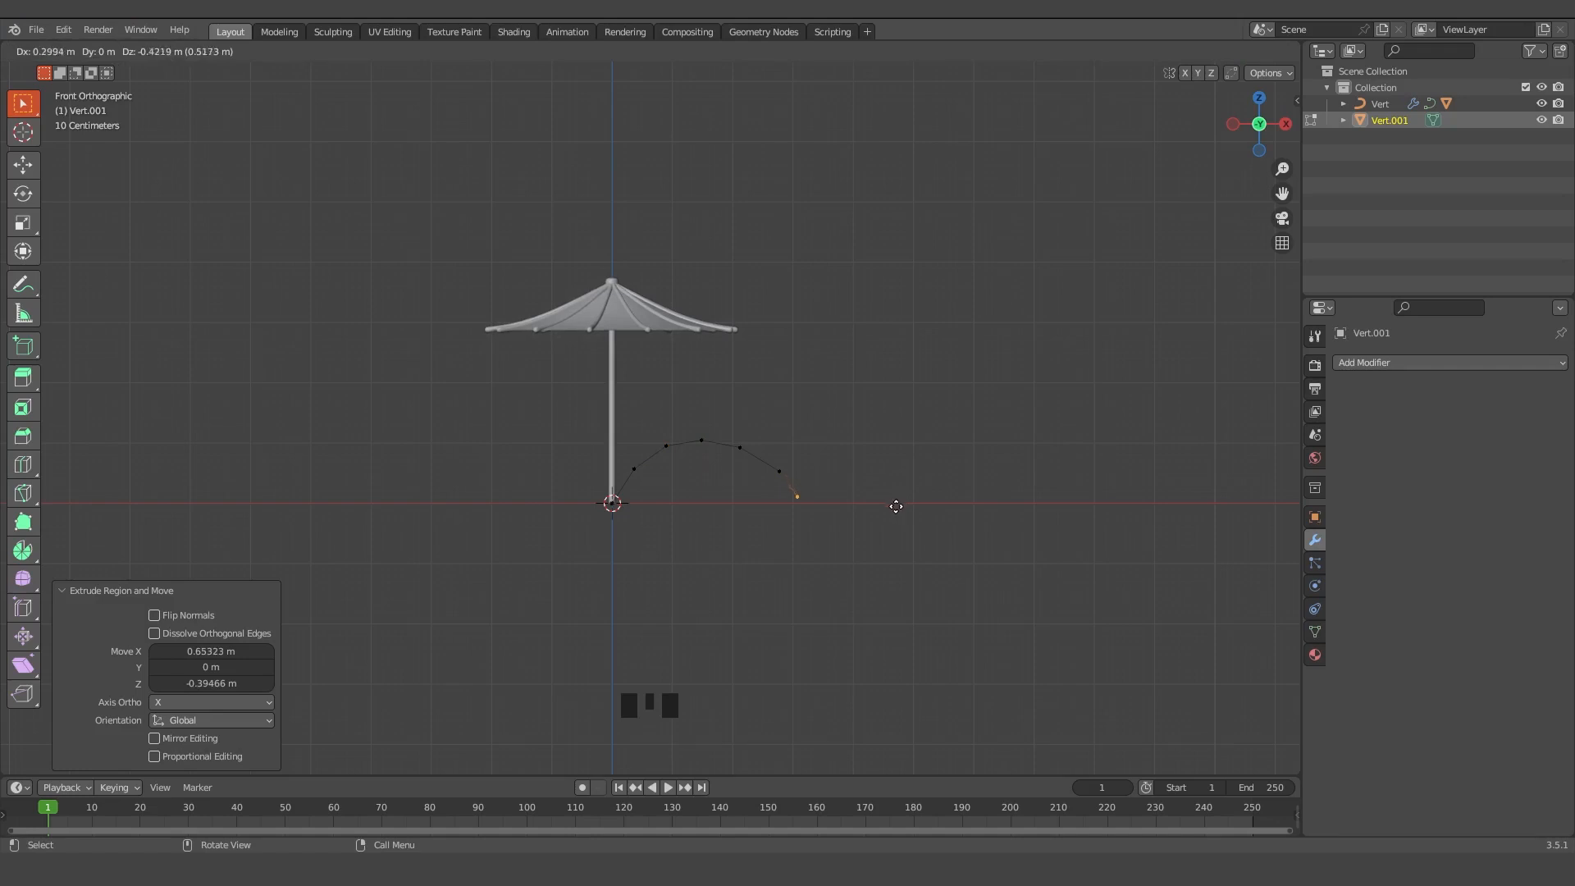
click(894, 511)
key(e)
right_click(780, 469)
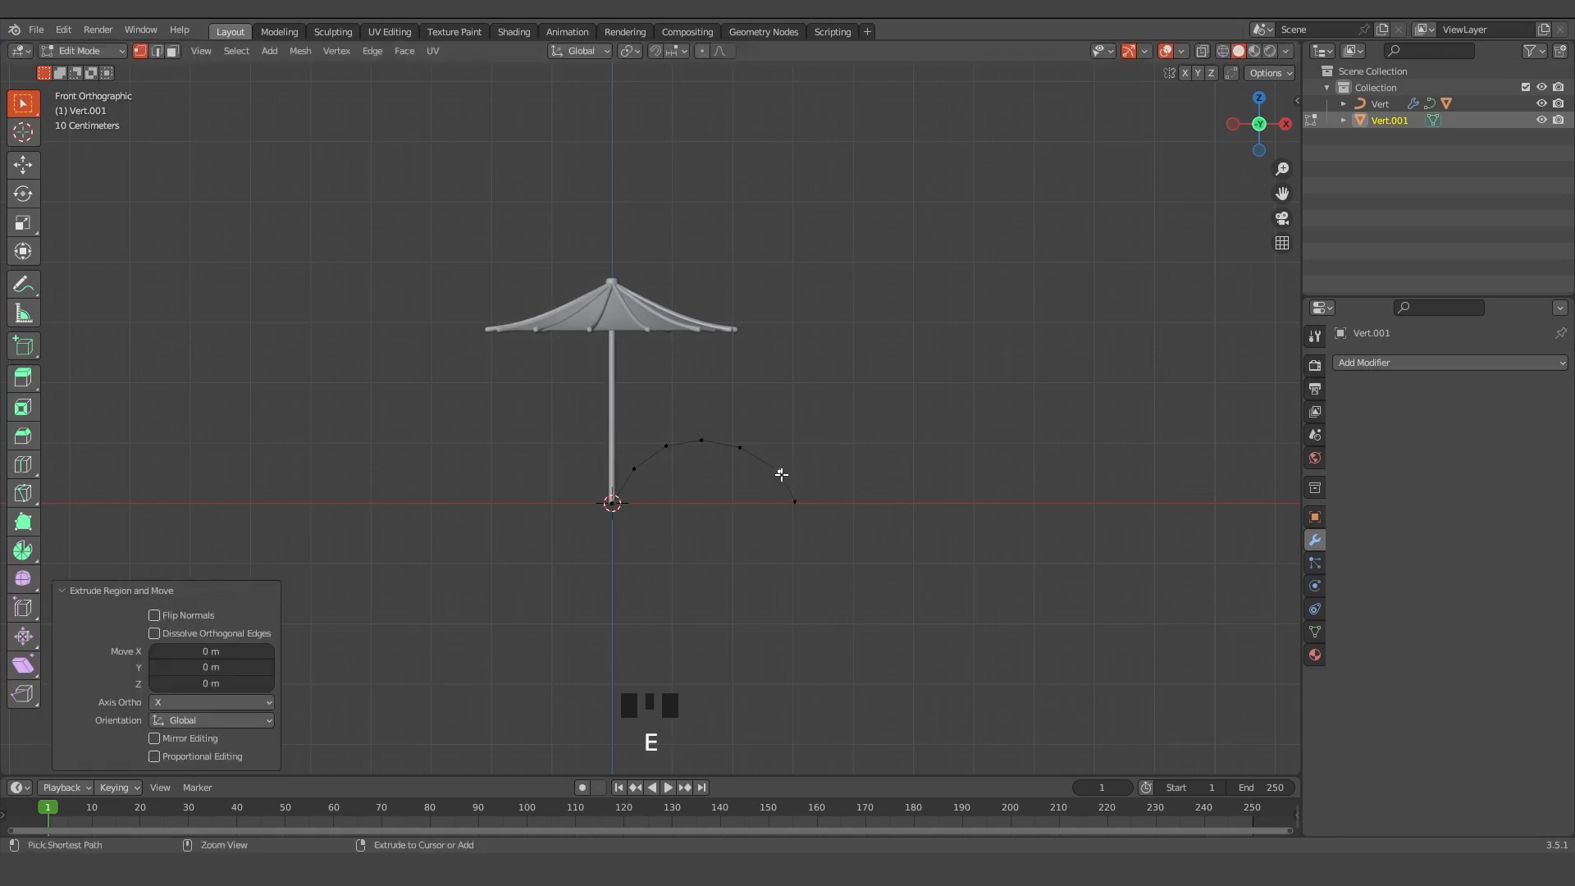
Nudge the two vertices on the arch's descending side to even out its curvature
click(779, 473)
key(g)
click(778, 468)
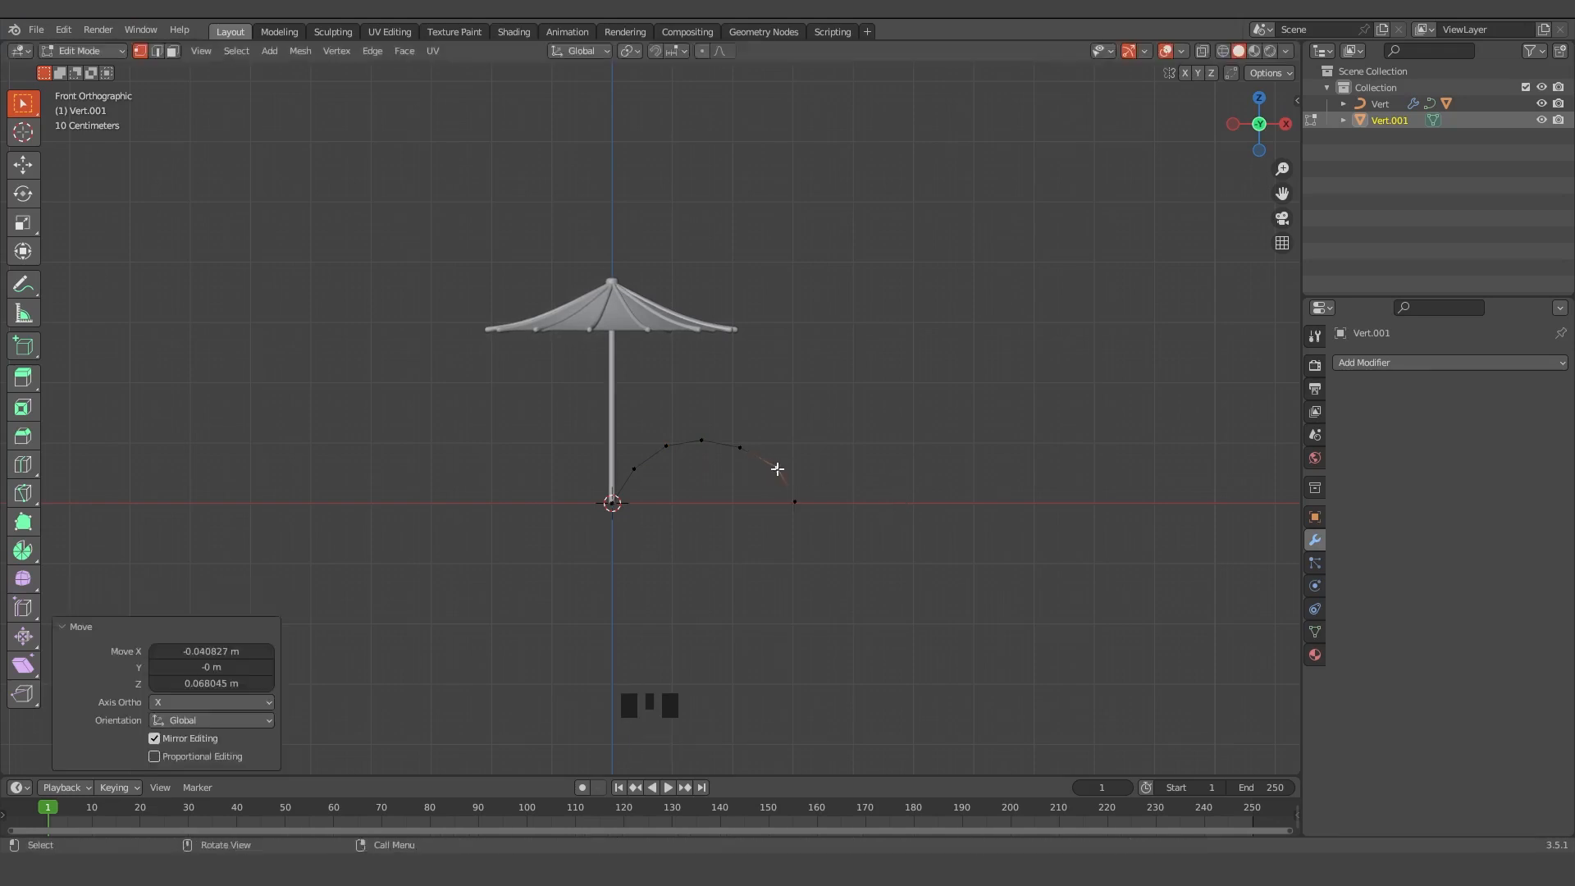
key(g)
click(741, 446)
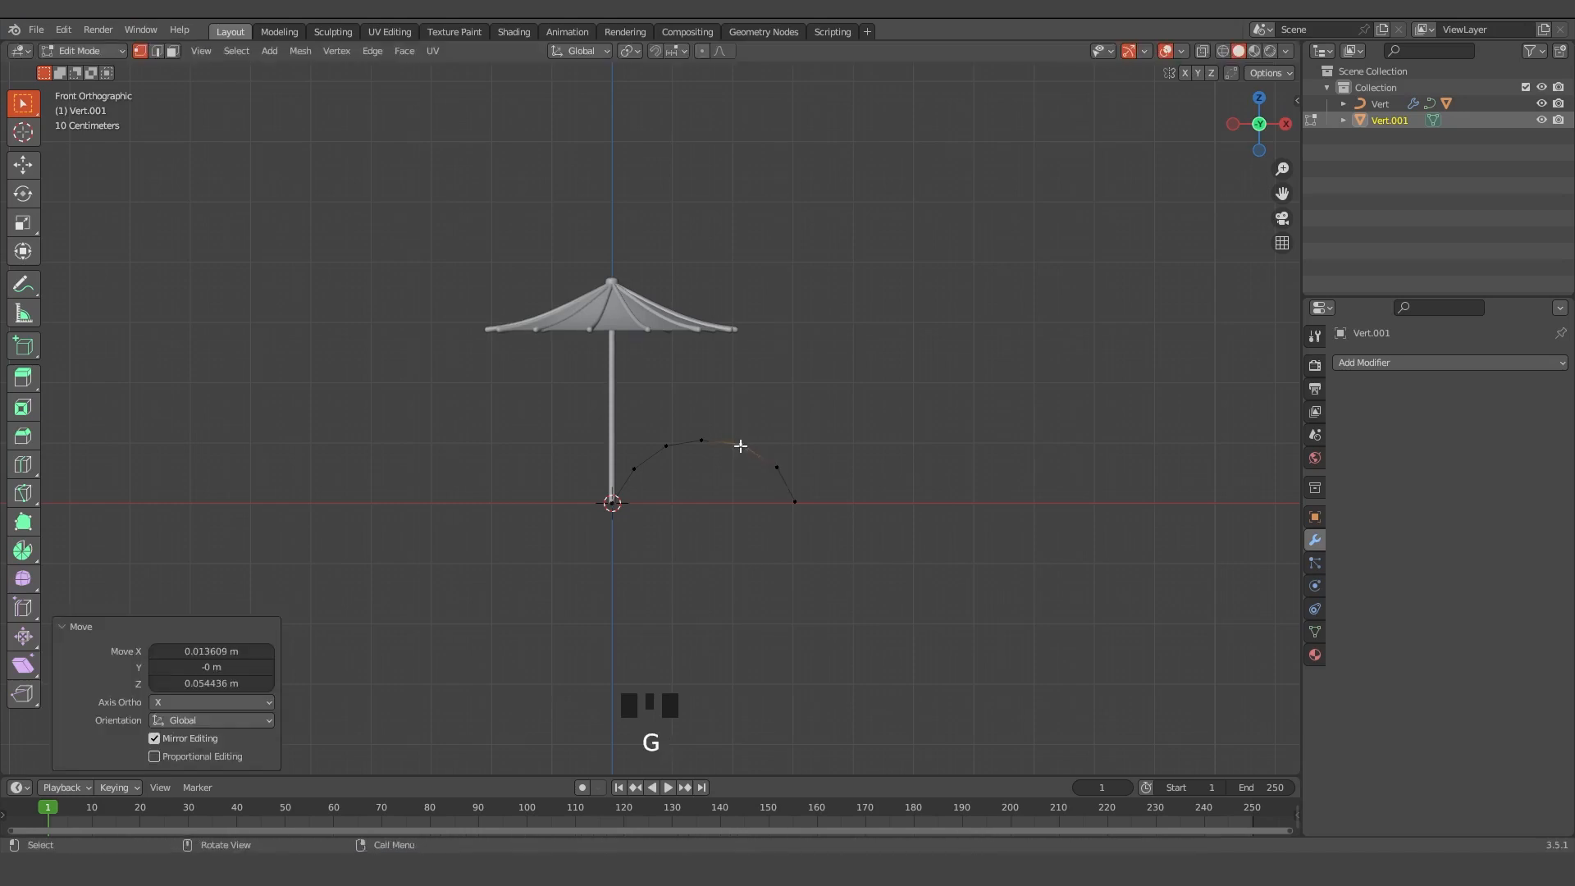
Convert the arch to a curve and give it a round bevel with a depth of 0.07 m
key(Tab)
right_click(708, 539)
click(850, 527)
click(1315, 609)
drag(1484, 798, 1534, 798)
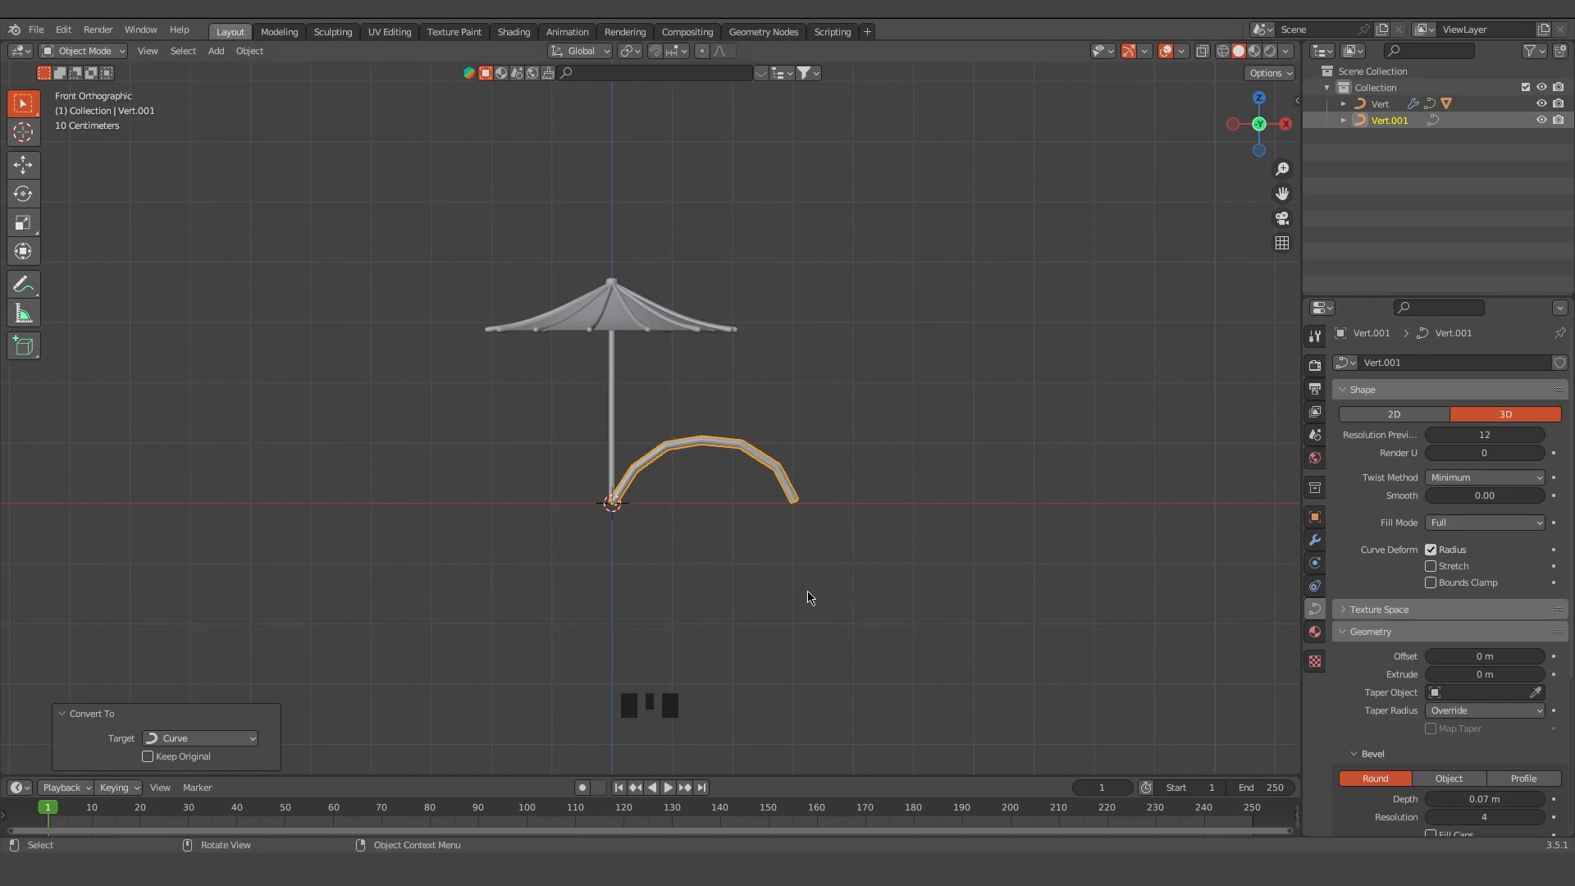
scroll(902, 604, up, 3)
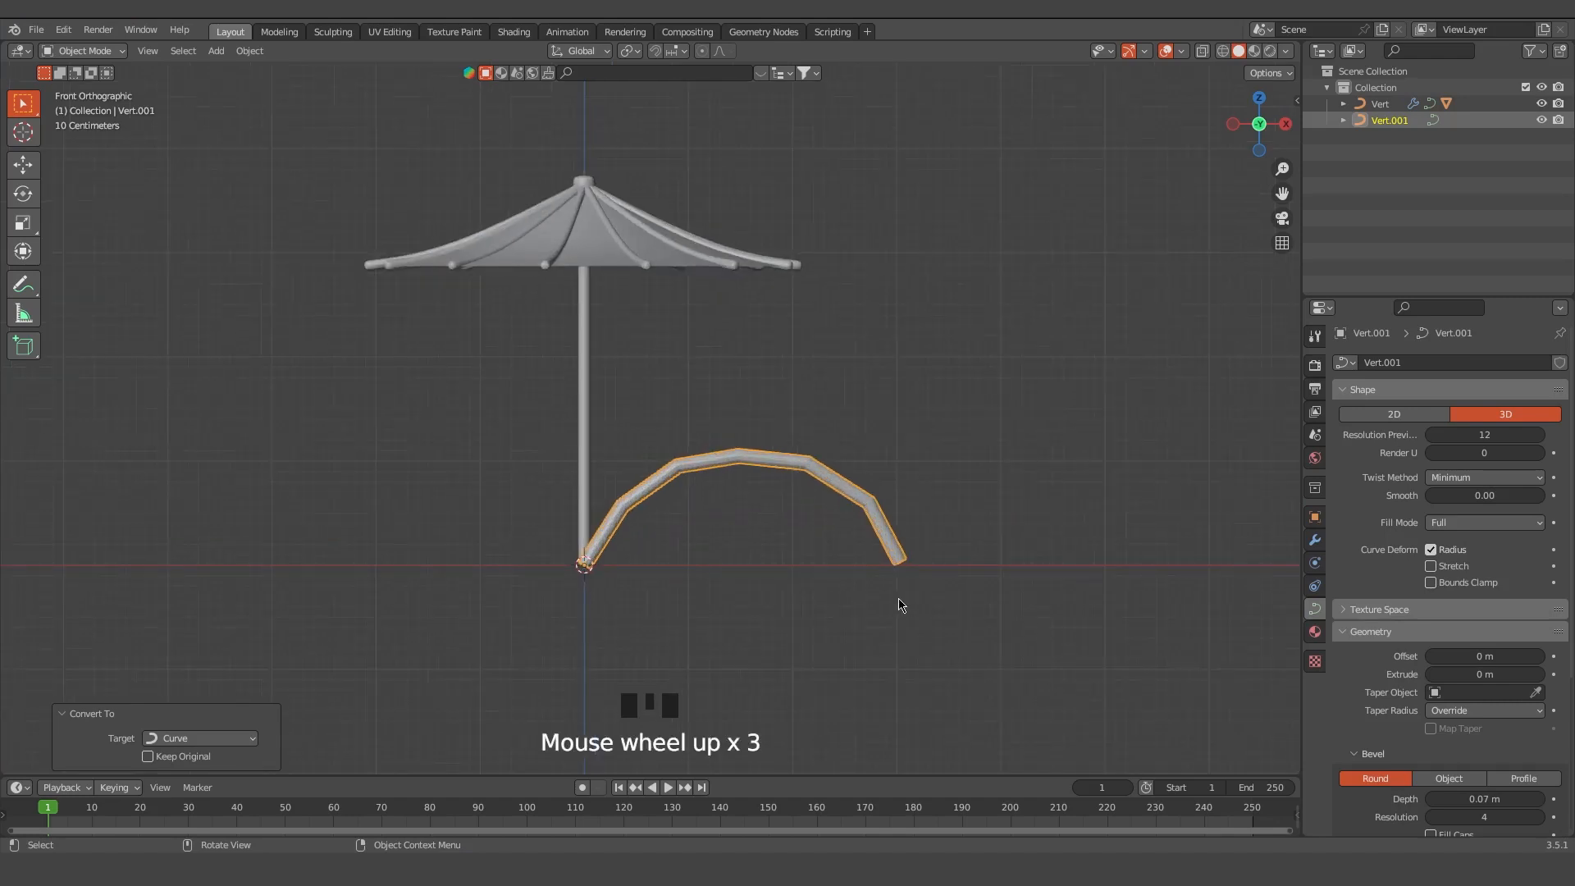
click(780, 599)
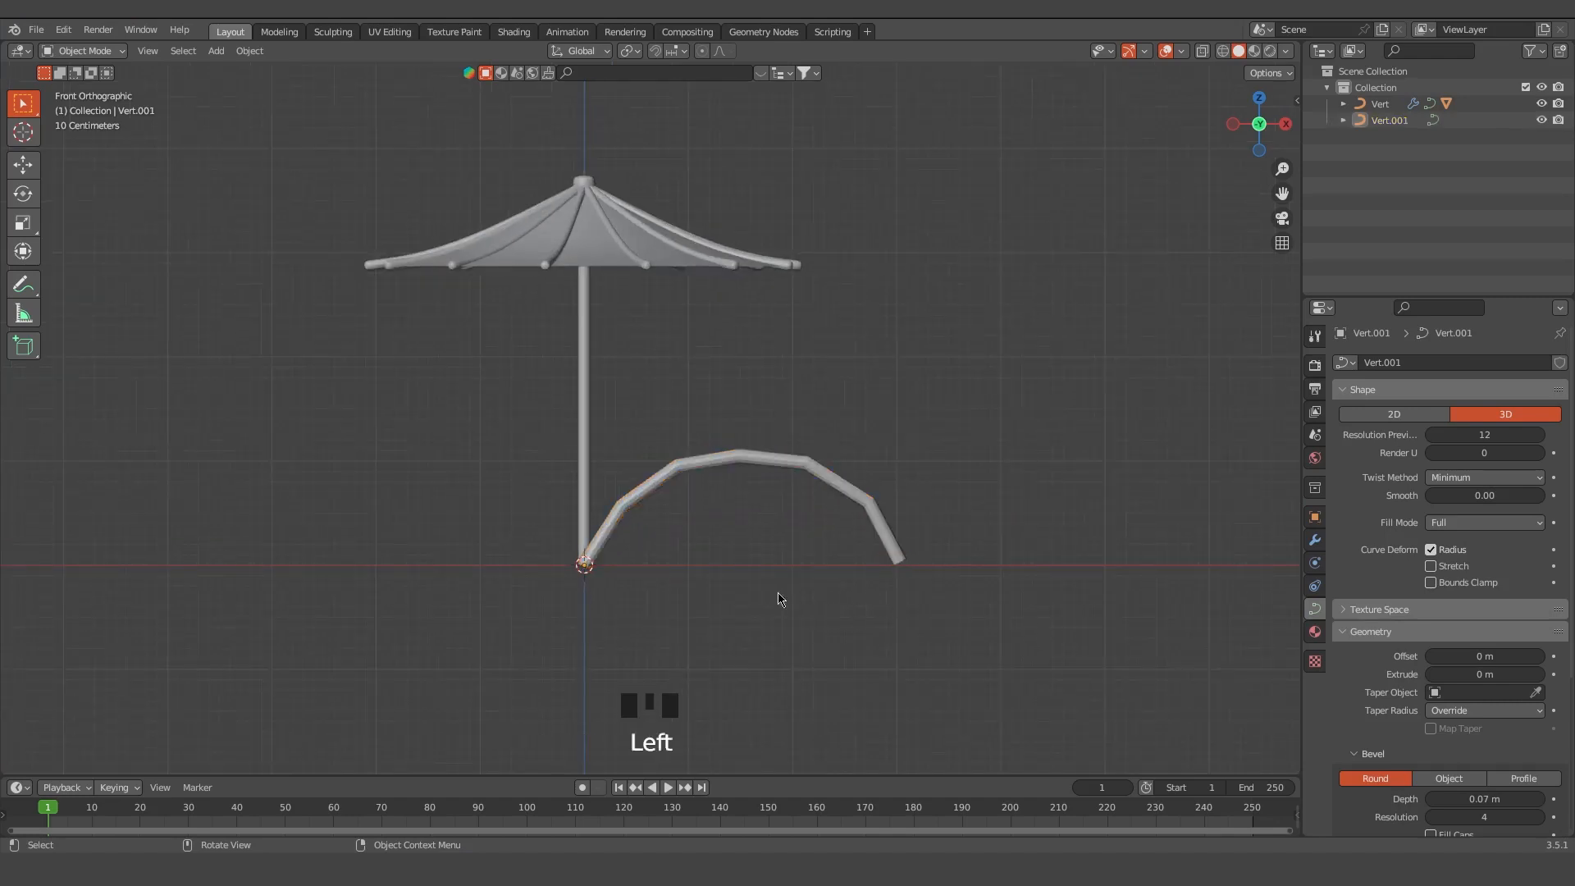
Add another single-vertex mesh and move its vertex about 1.21 m up and 0.26 m along X
key(shift+a)
mouse_move(664, 517)
mouse_move(796, 361)
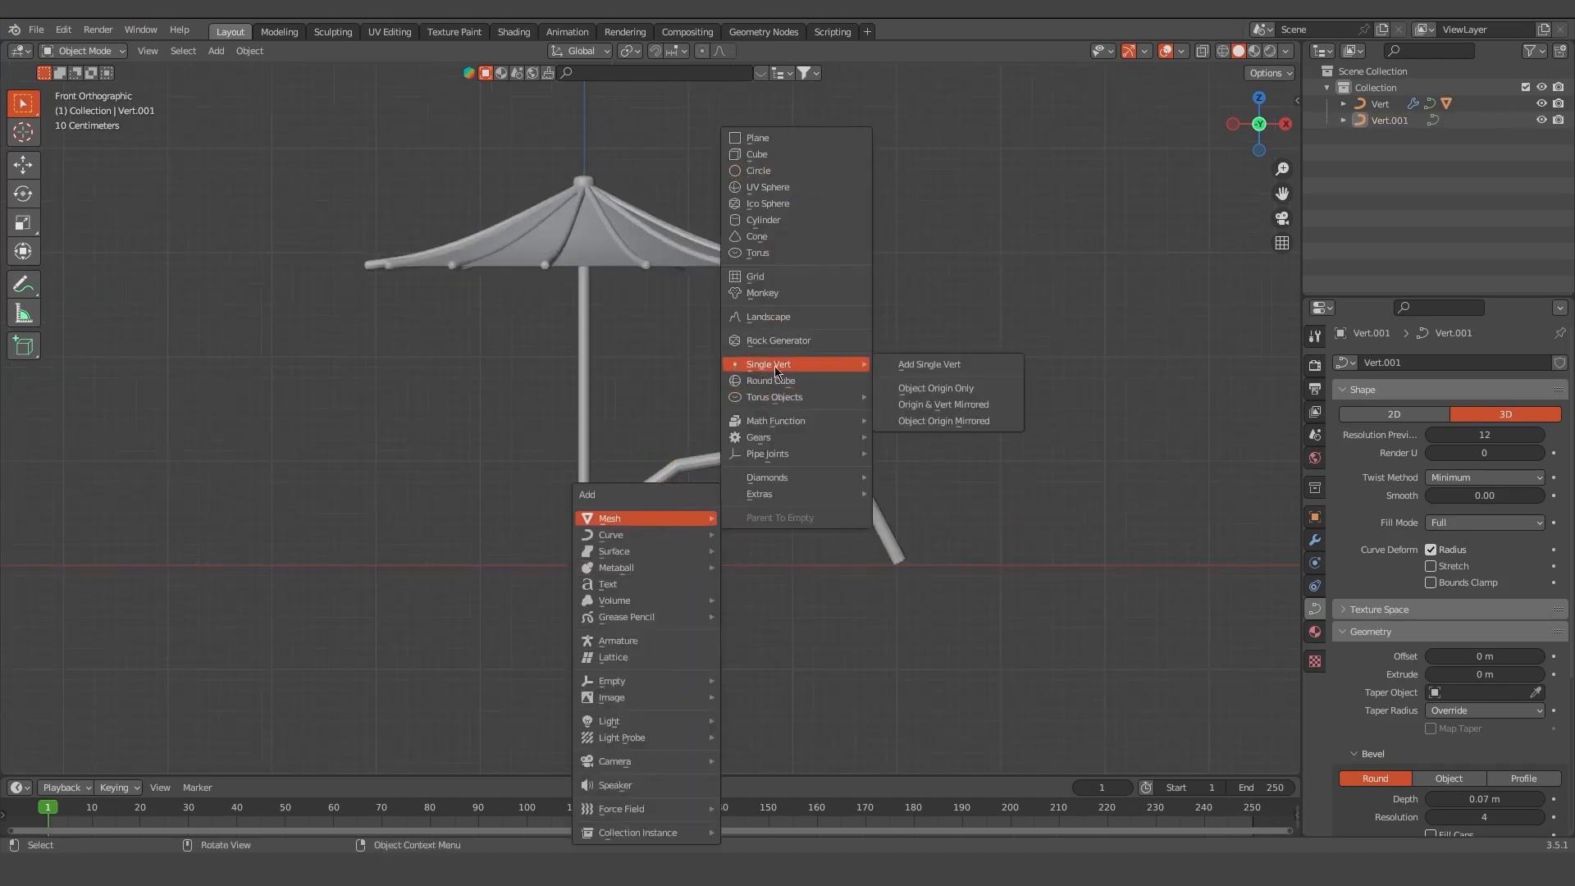
click(928, 365)
key(g)
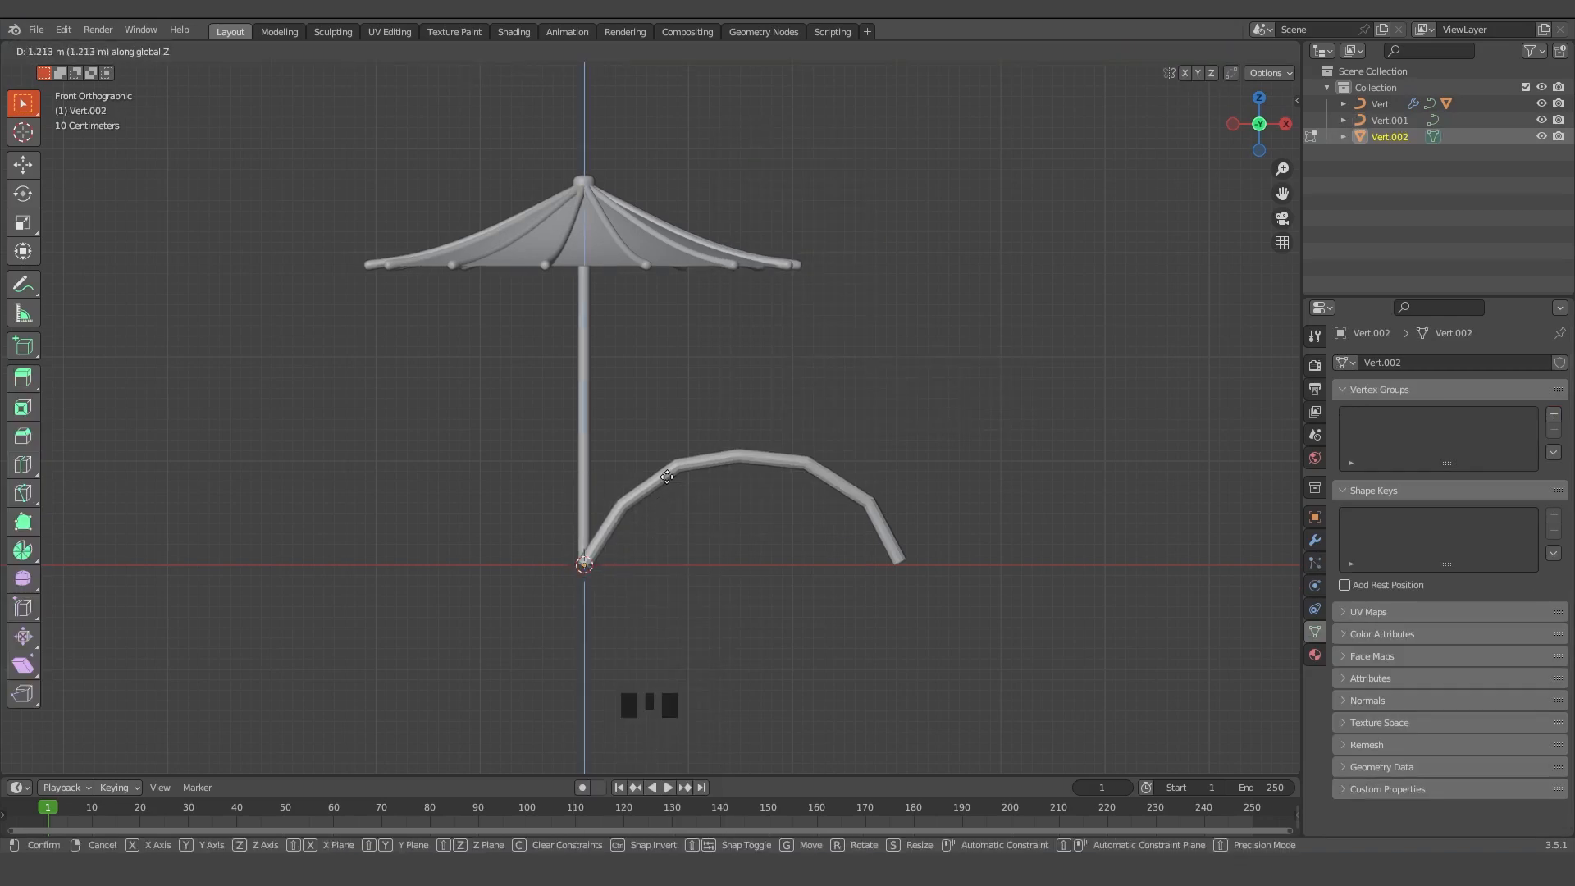
click(667, 476)
key(g)
key(x)
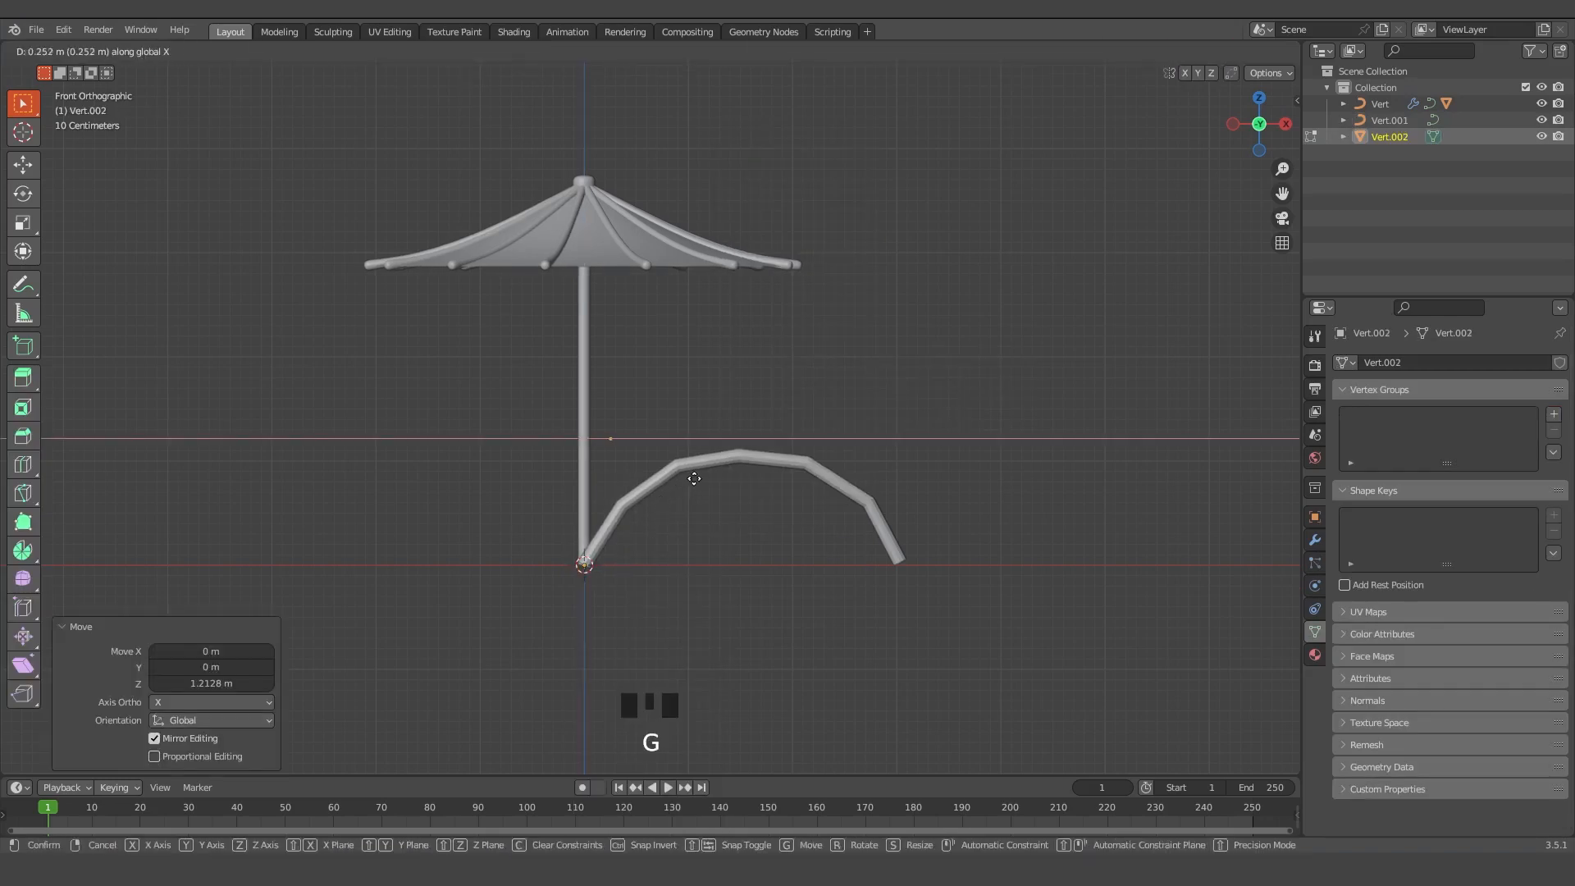
click(694, 478)
Extrude the vertex into a lounger side profile with a flat seat above the arch and a backrest curving upward
key(e)
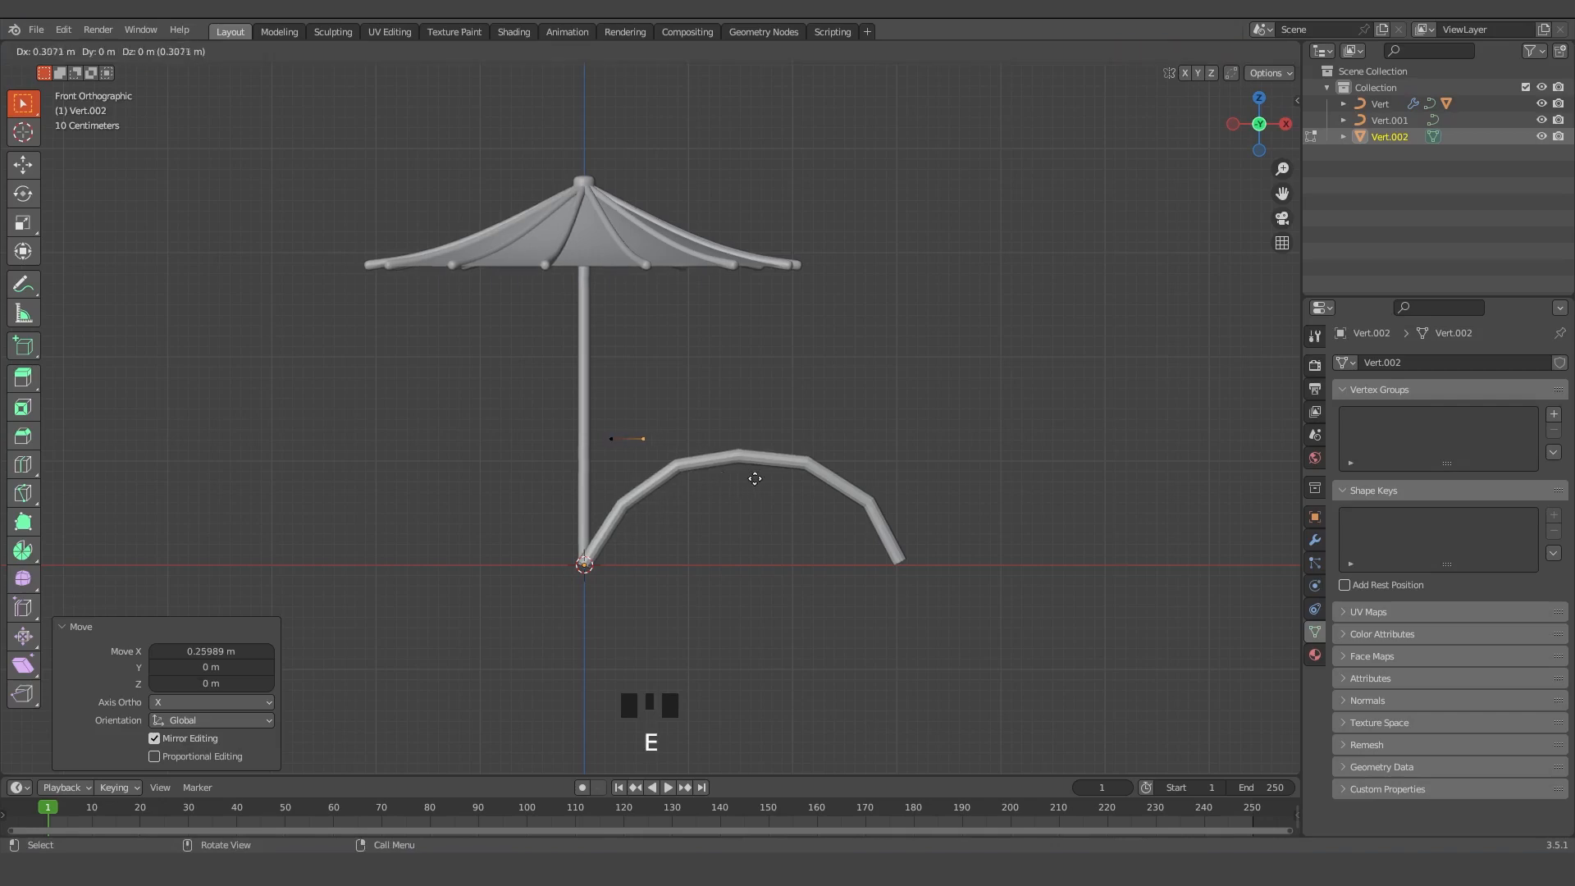
click(787, 479)
key(e)
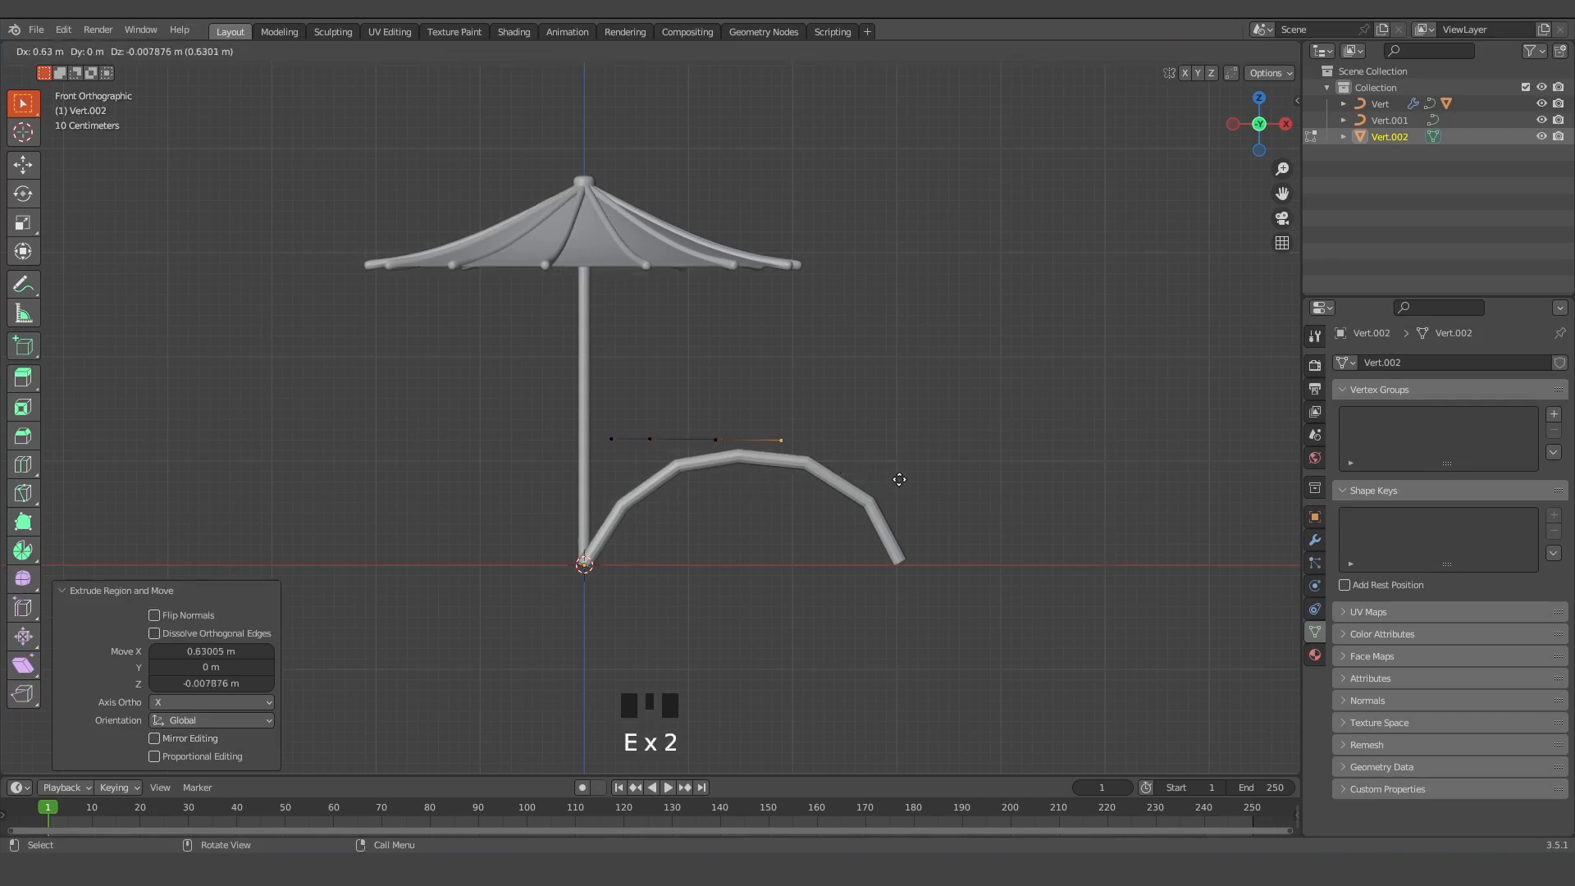
click(903, 478)
key(e)
click(996, 438)
key(e)
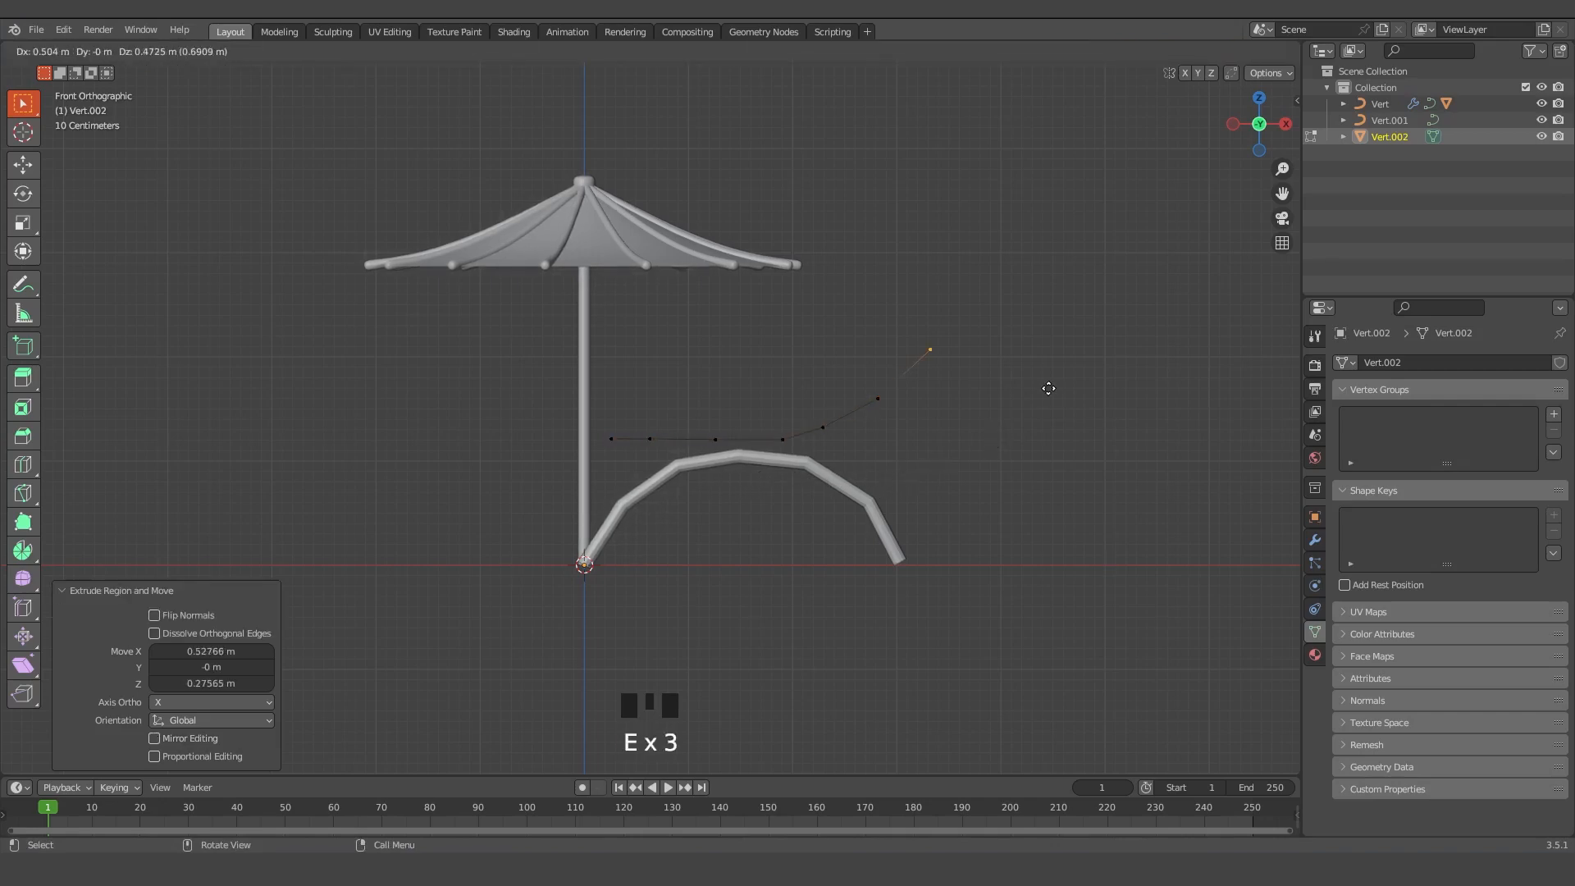
click(1080, 334)
key(e)
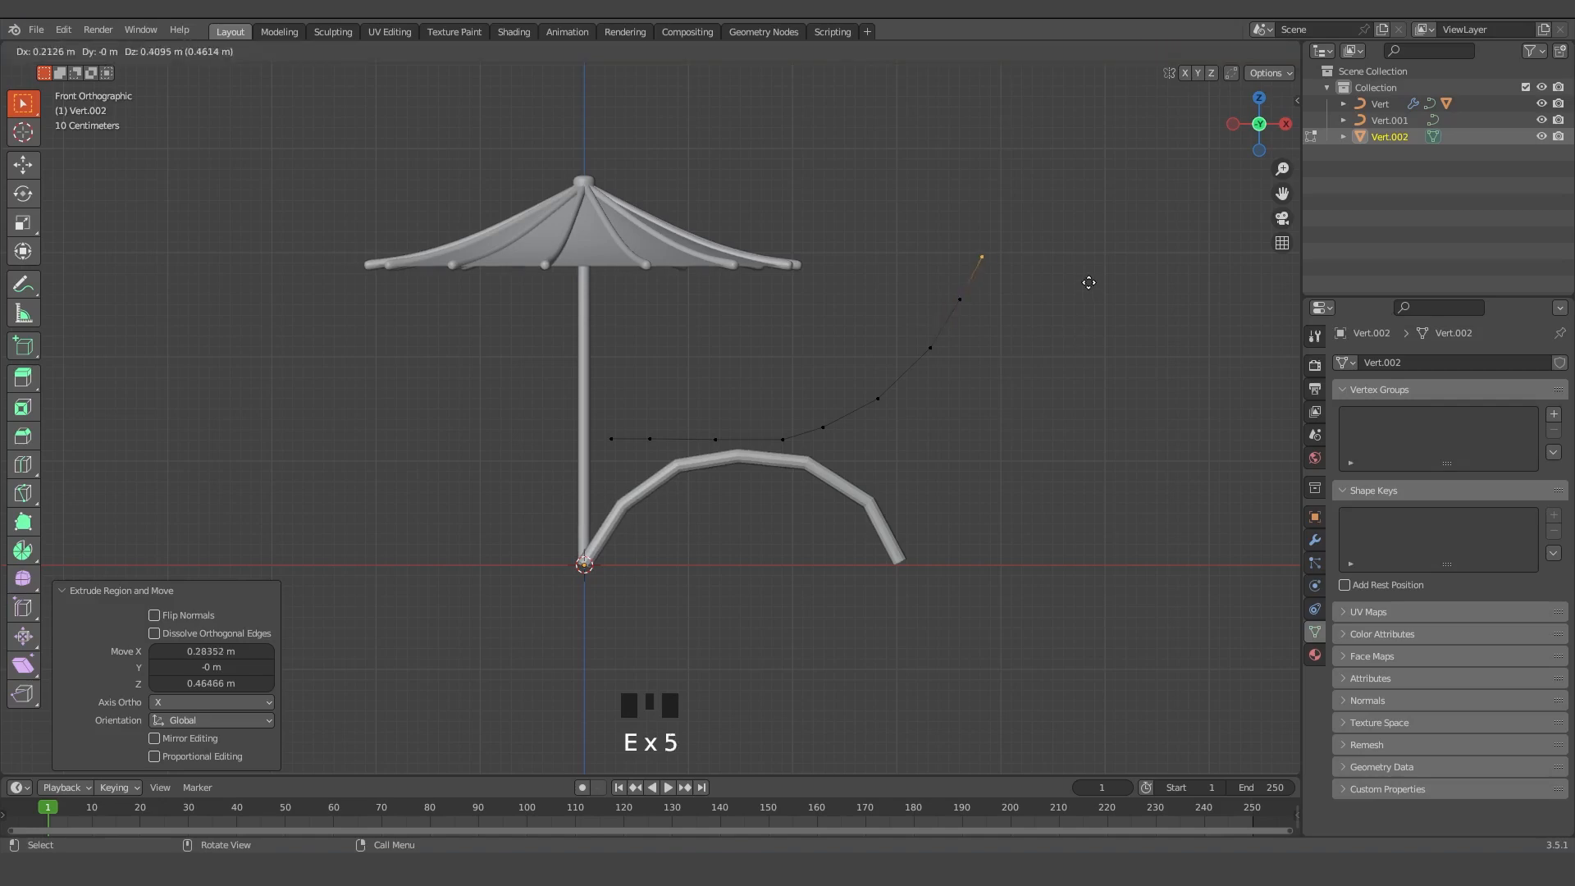
click(1089, 283)
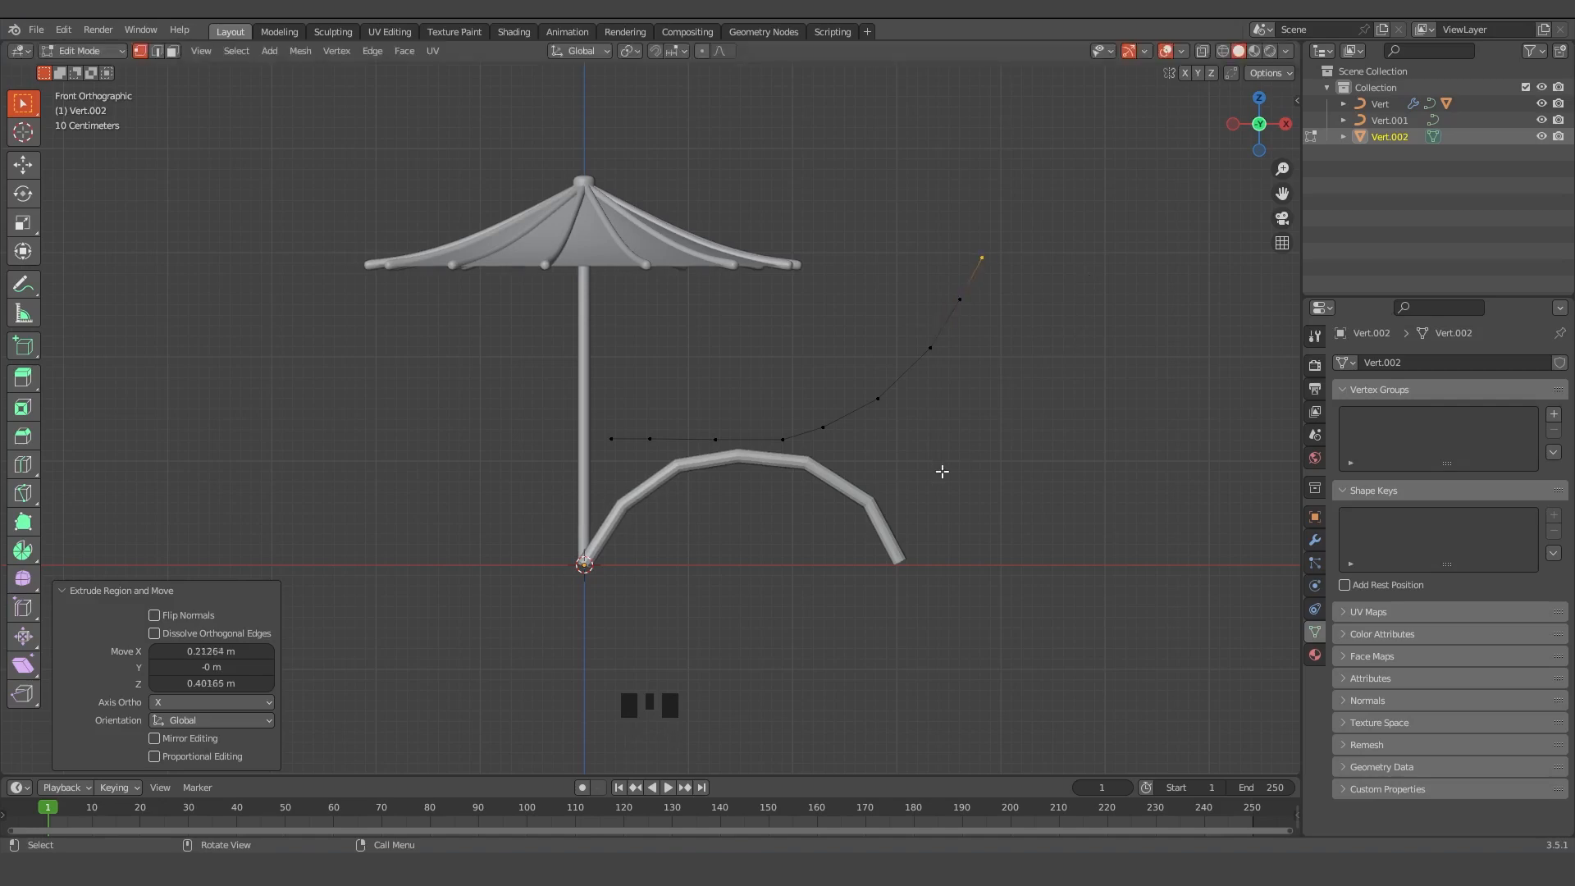
Convert the lounger profile to a curve and give it a round bevel with a depth of 0.06 m
key(Tab)
right_click(829, 443)
click(895, 415)
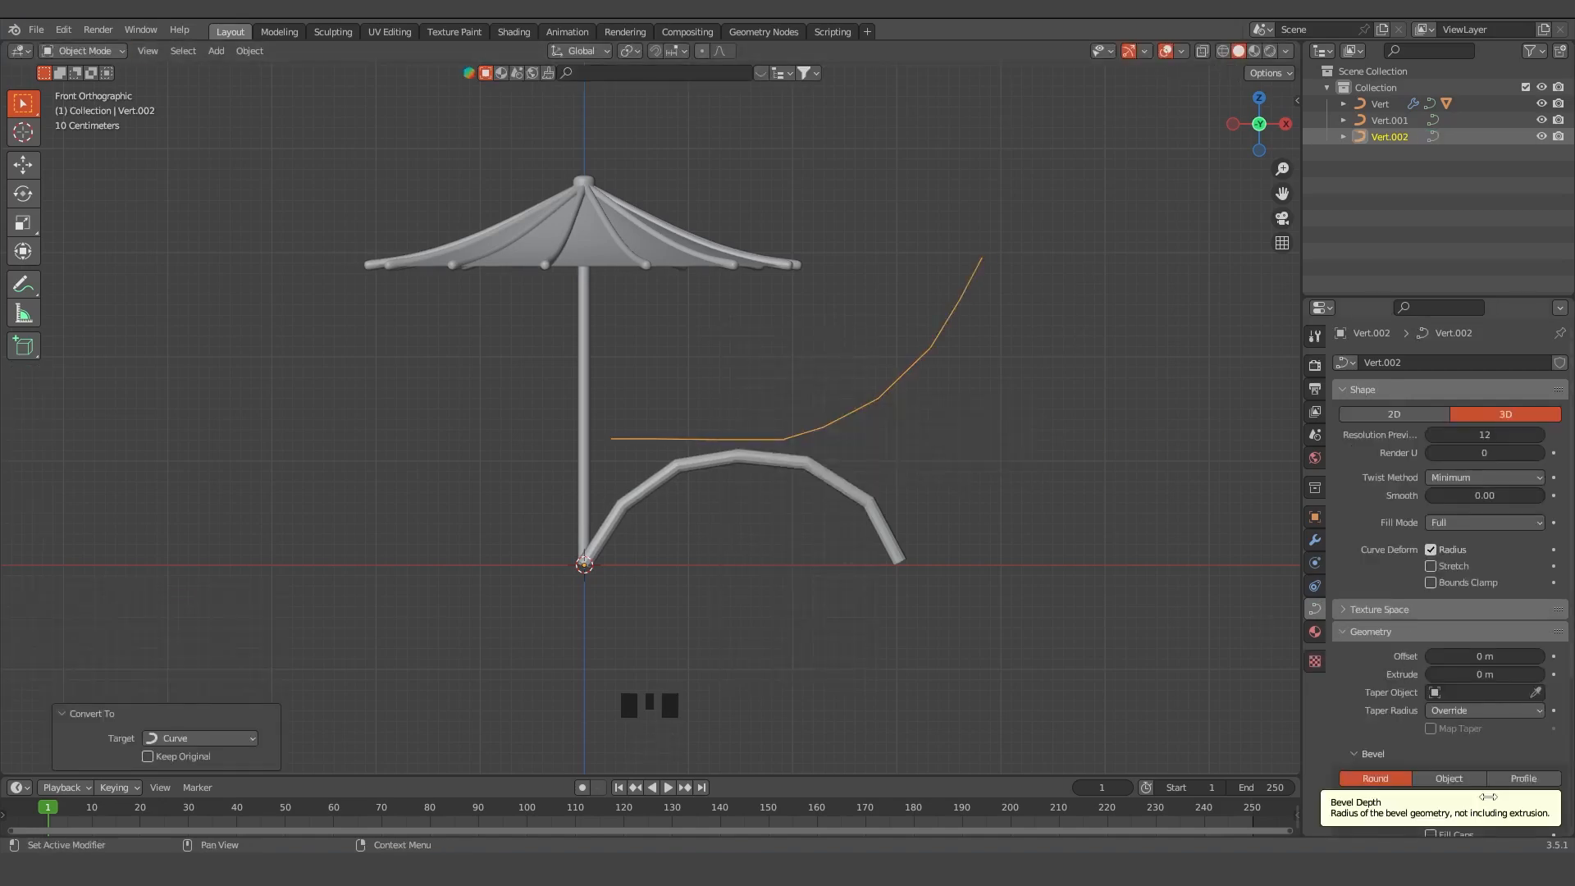
drag(1488, 797, 1502, 796)
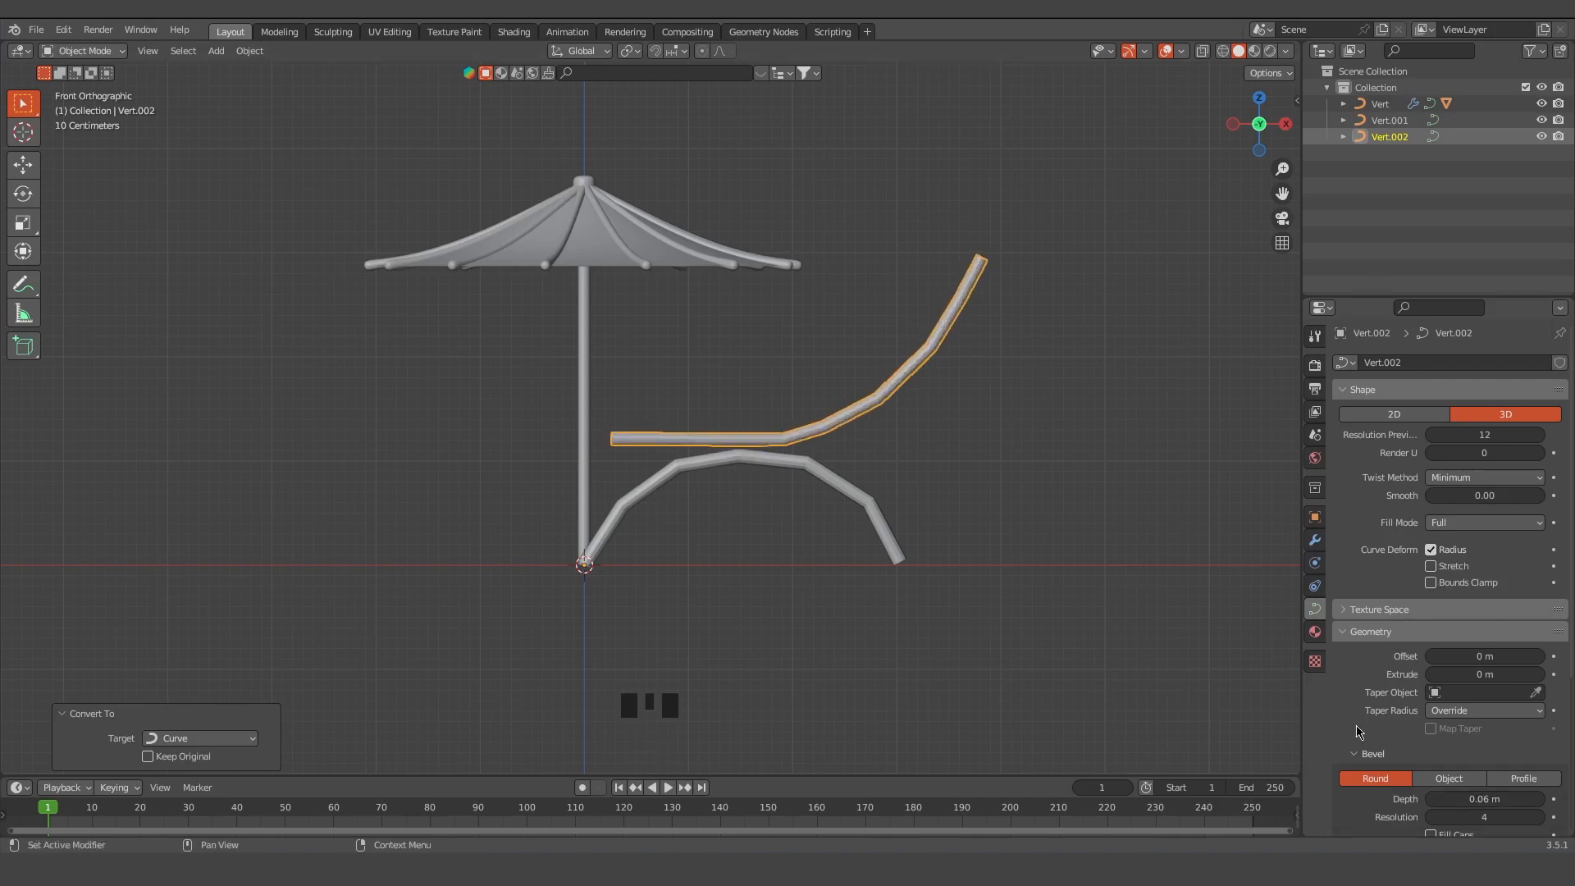
Move the seat and backrest tube slightly down along Z toward the arch in the front view
click(1315, 541)
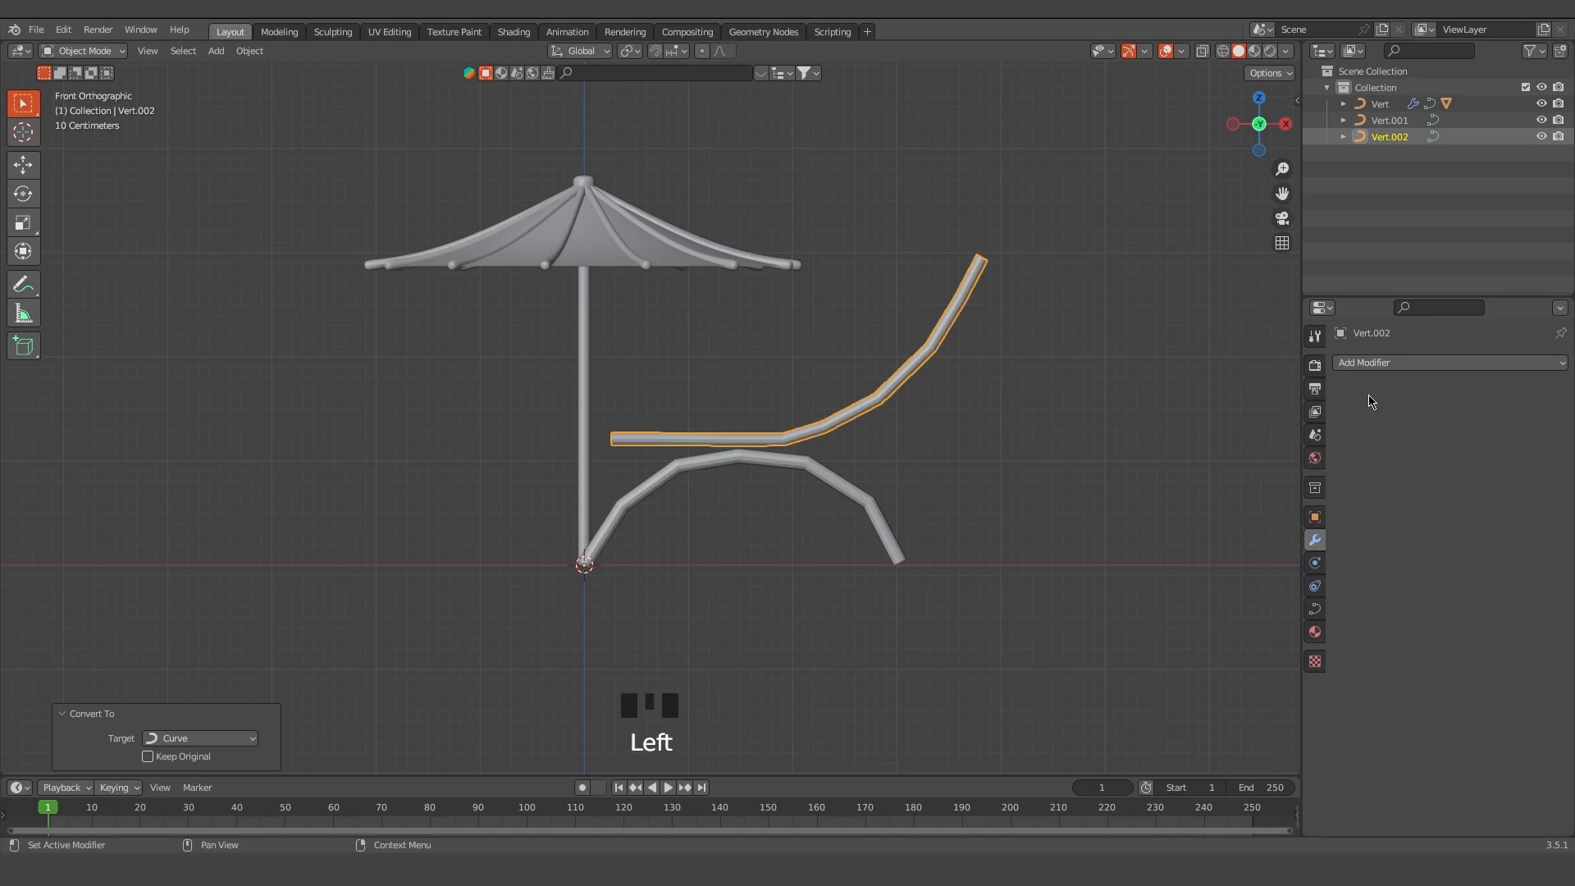
middle_drag(789, 554, 730, 573)
scroll(791, 559, up, 5)
key(grave)
click(768, 569)
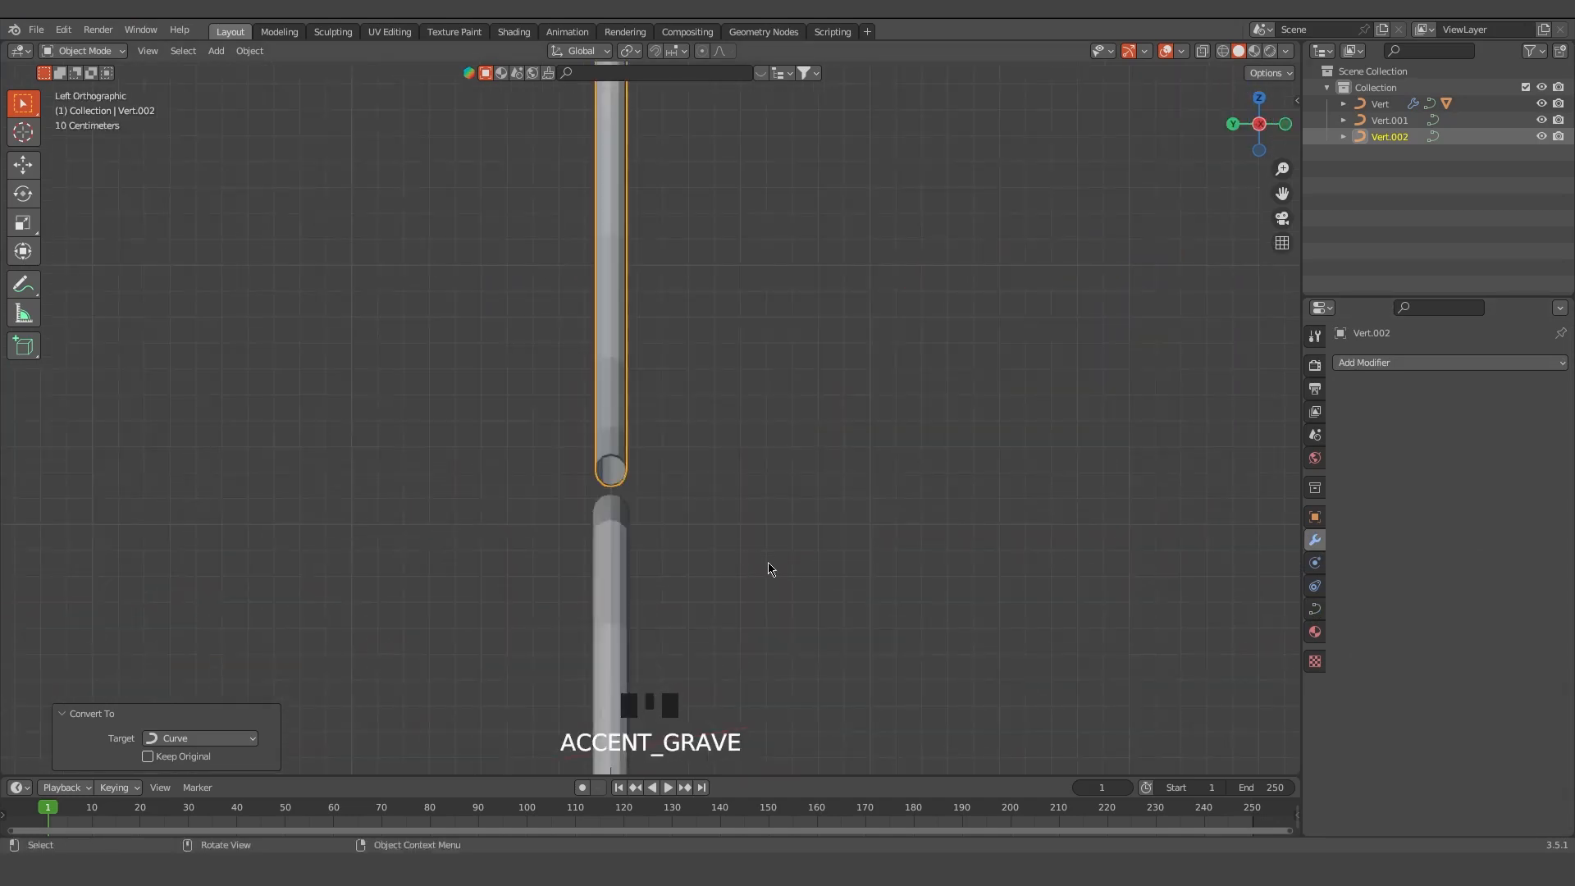
key(grave)
click(675, 504)
scroll(675, 504, down, 3)
key(g)
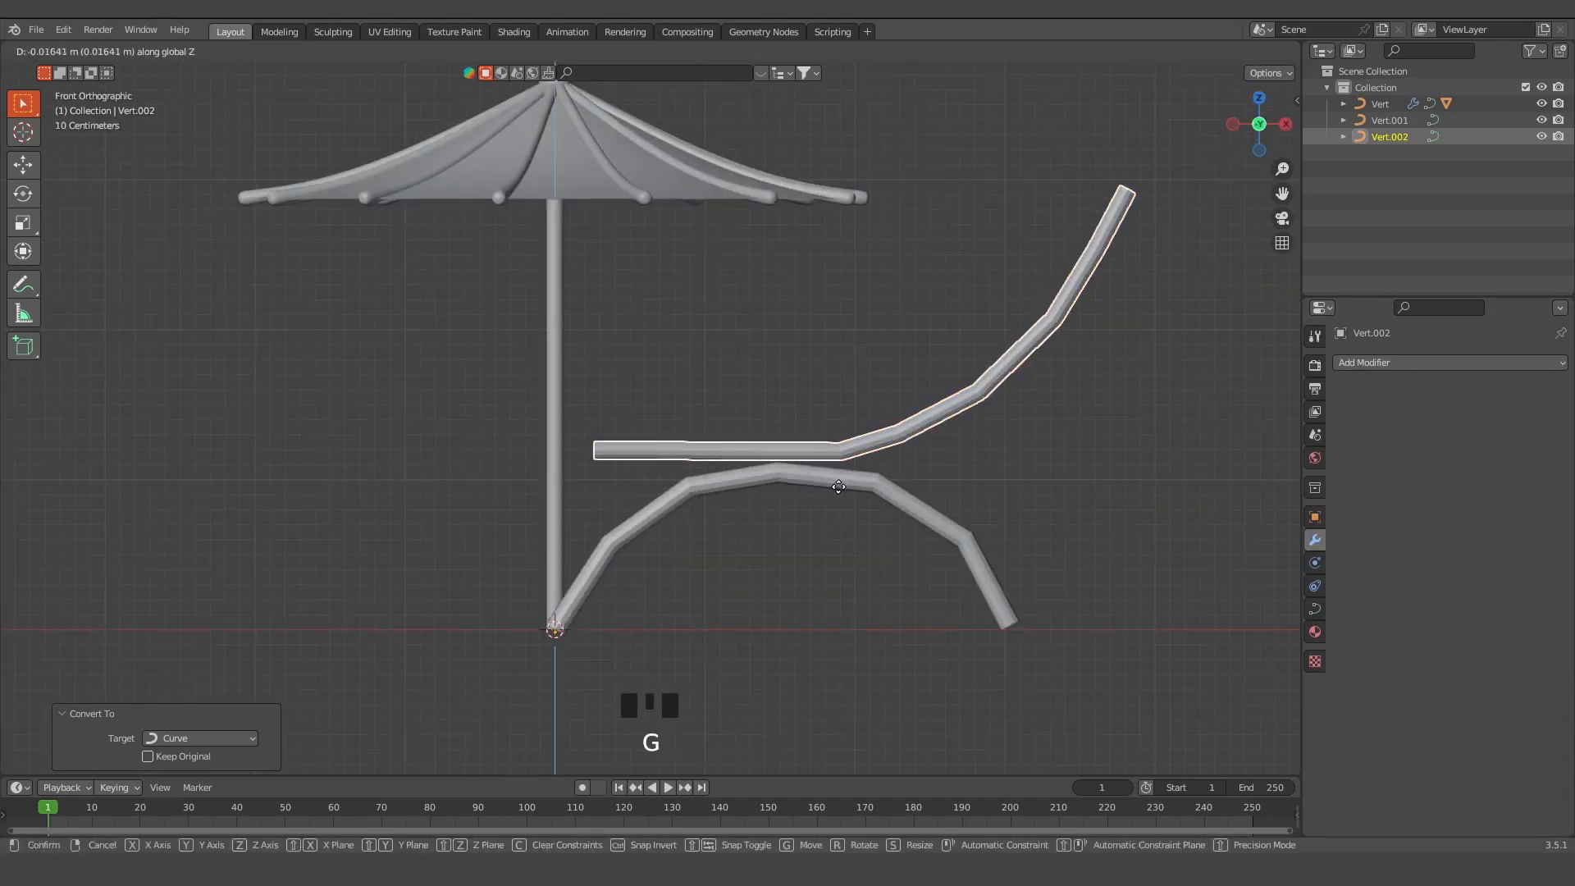
click(838, 491)
Convert the seat and backrest tube to a mesh and open it for editing in the front view
middle_drag(839, 490, 903, 580)
right_click(741, 380)
mouse_move(741, 381)
click(870, 401)
scroll(844, 563, up, 2)
key(Tab)
scroll(913, 591, down, 2)
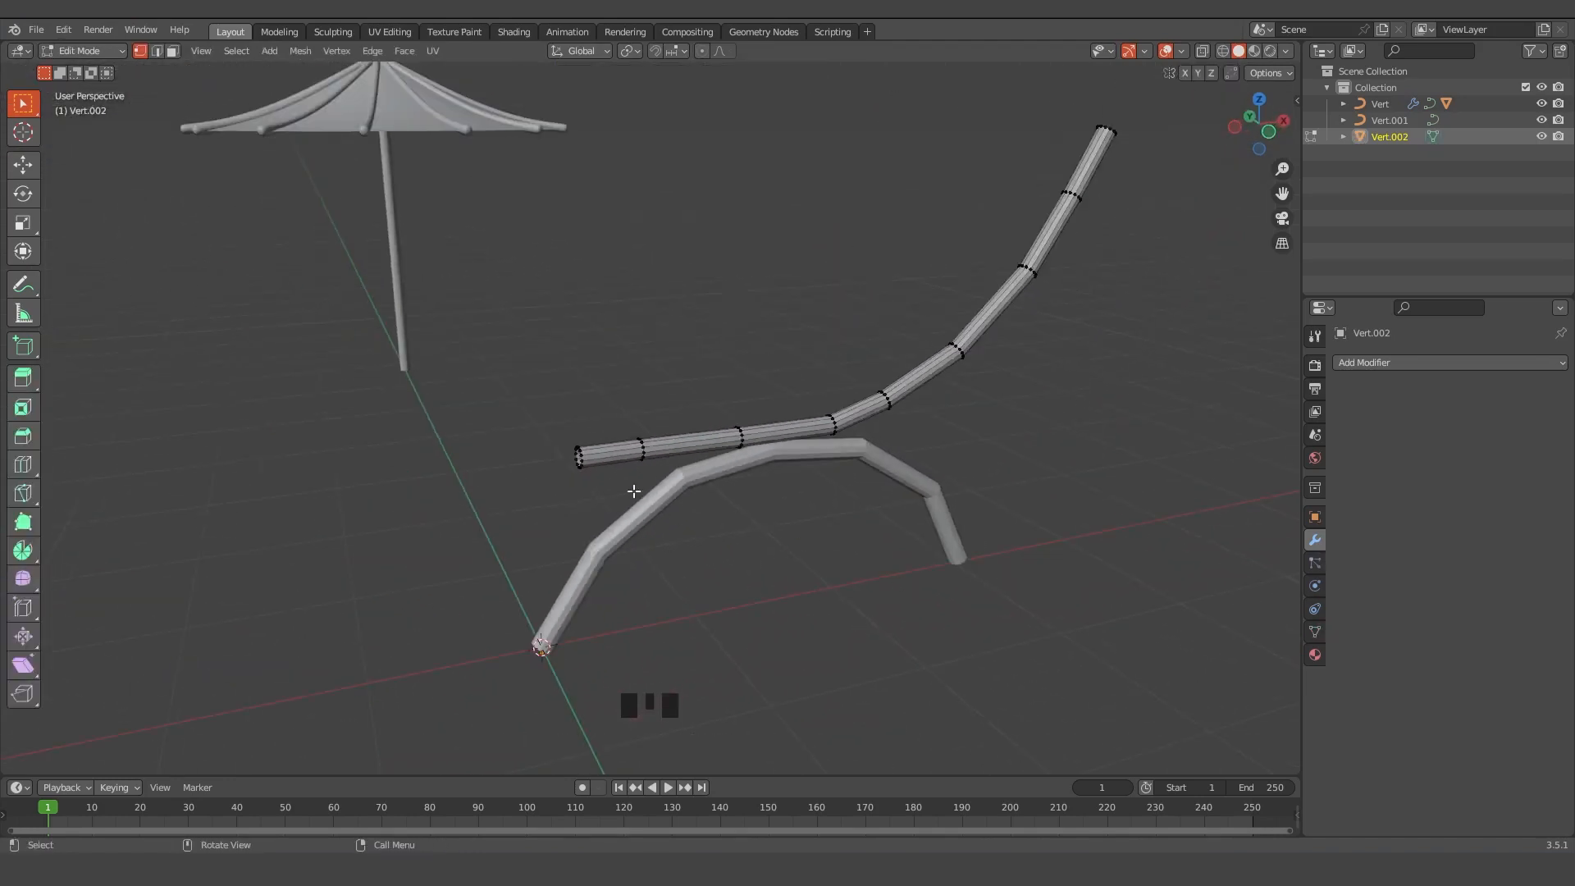
key(grave)
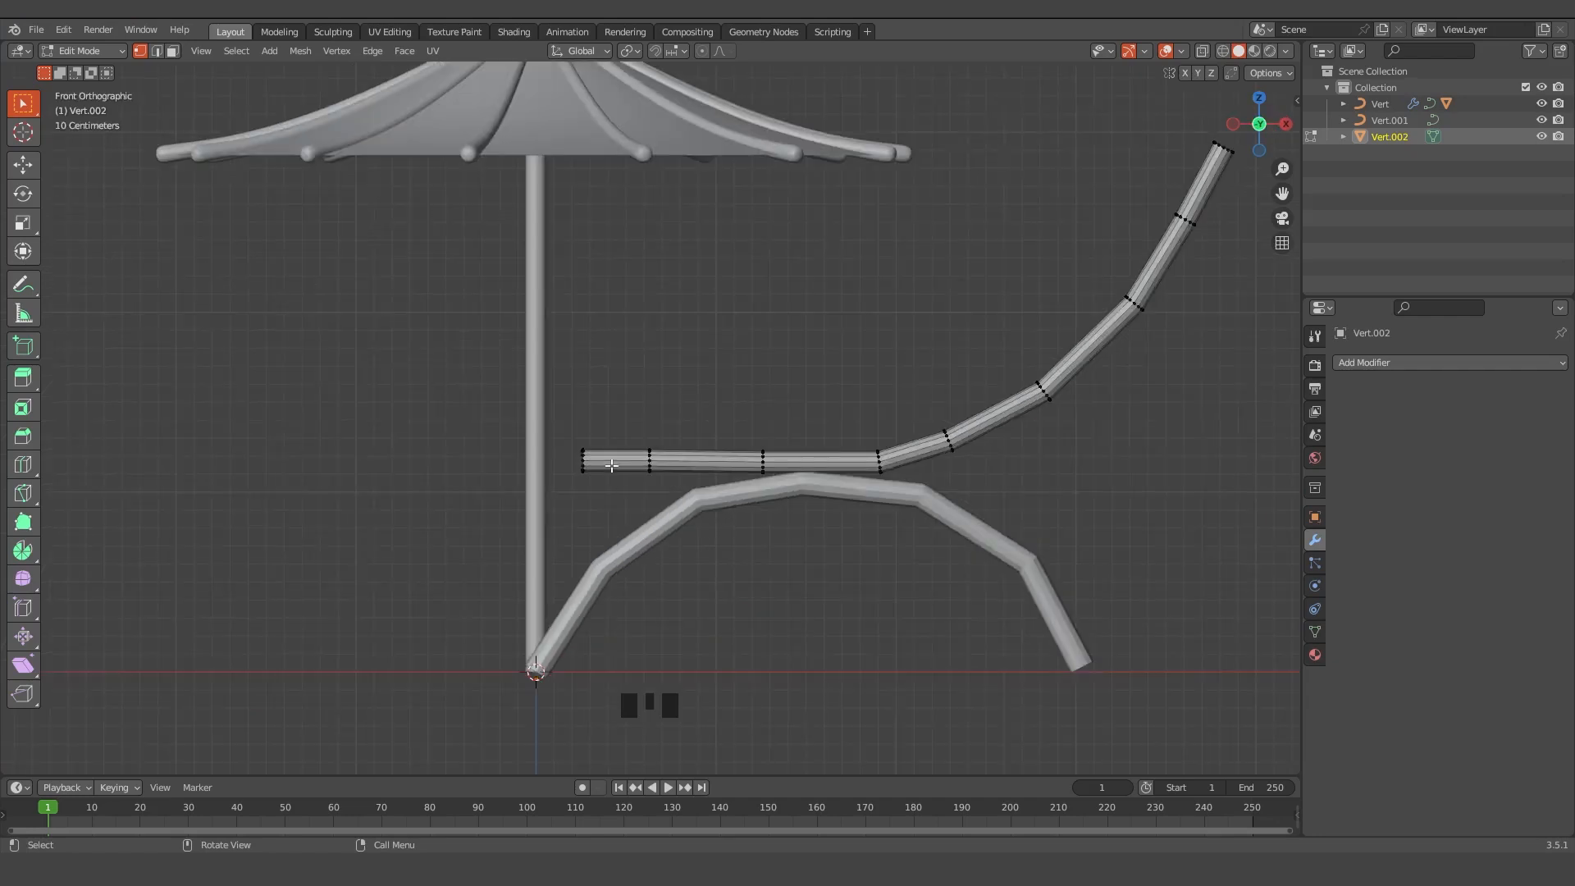
Add one loop cut near the front end of the seat tube and two near the top end of the backrest
key(ctrl+r)
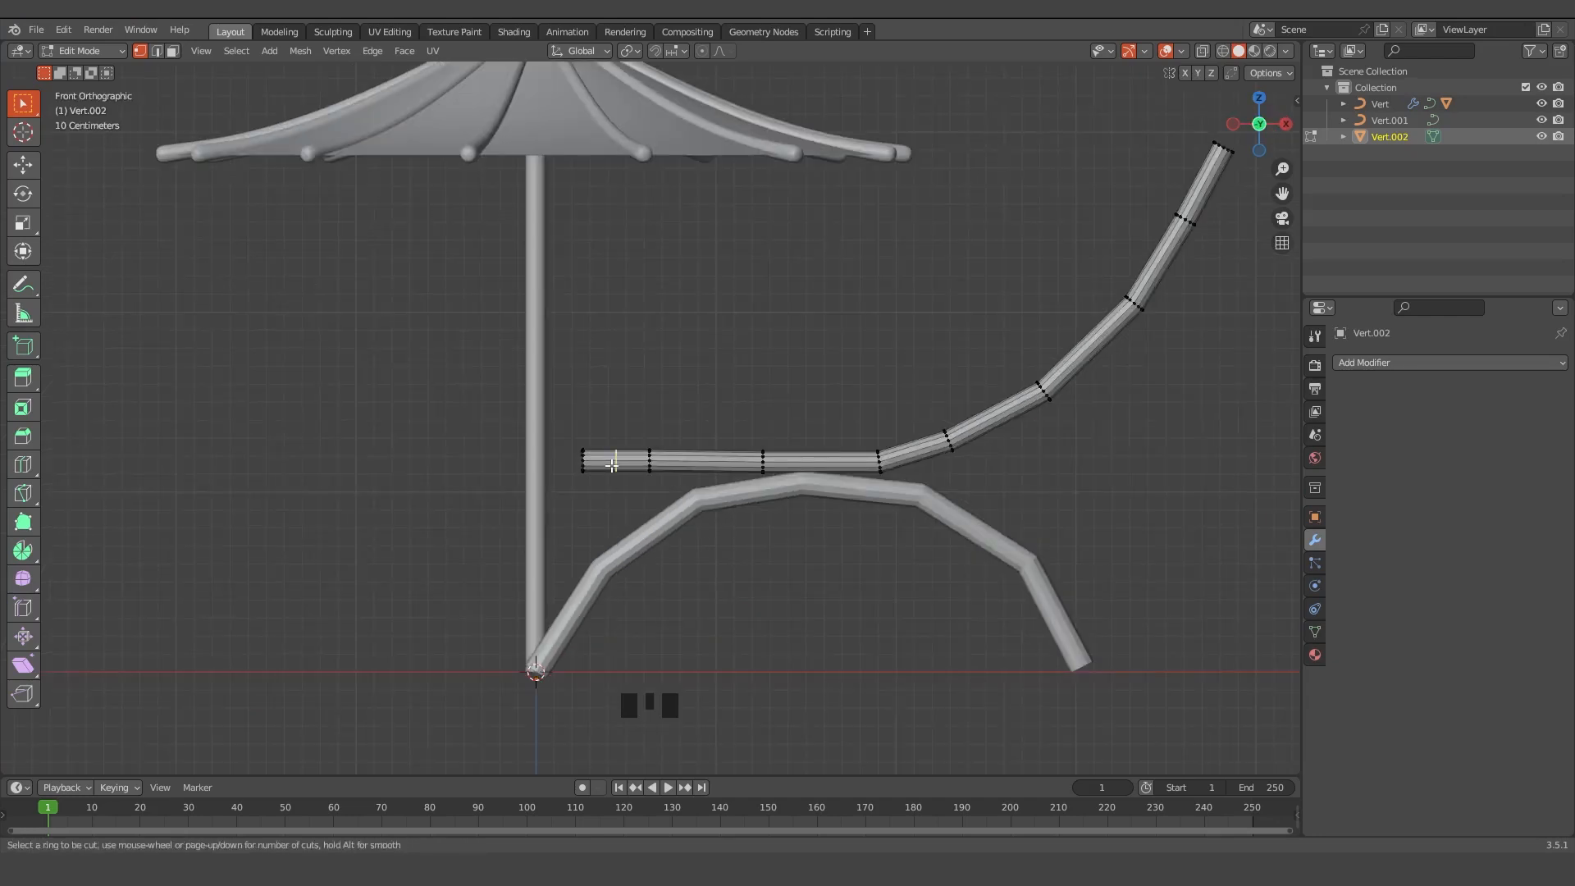
click(611, 464)
right_click(616, 509)
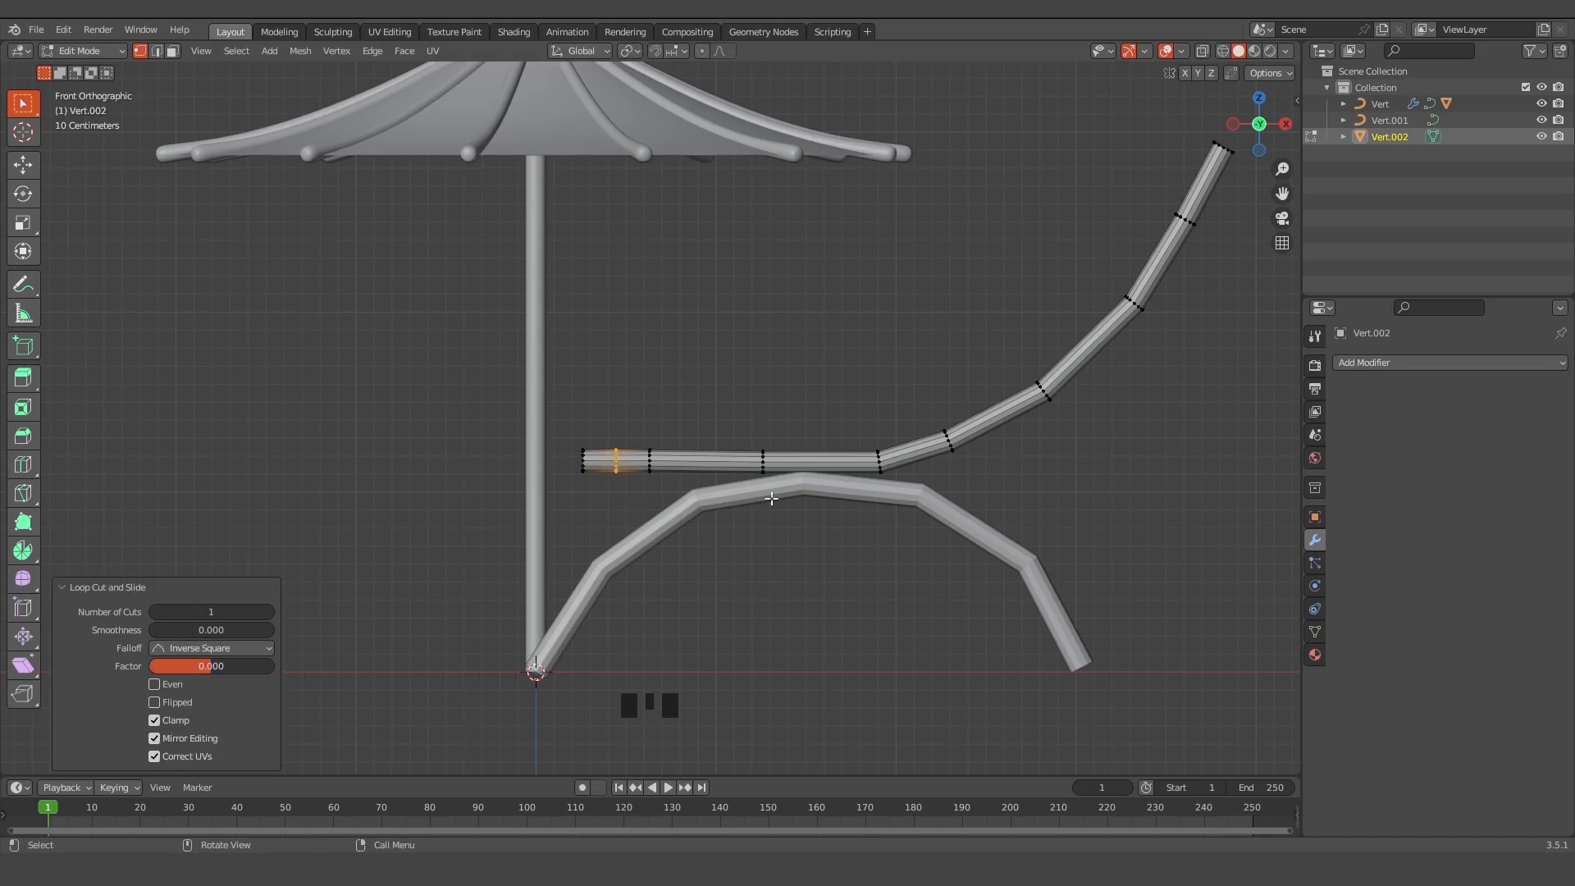
key(ctrl+r)
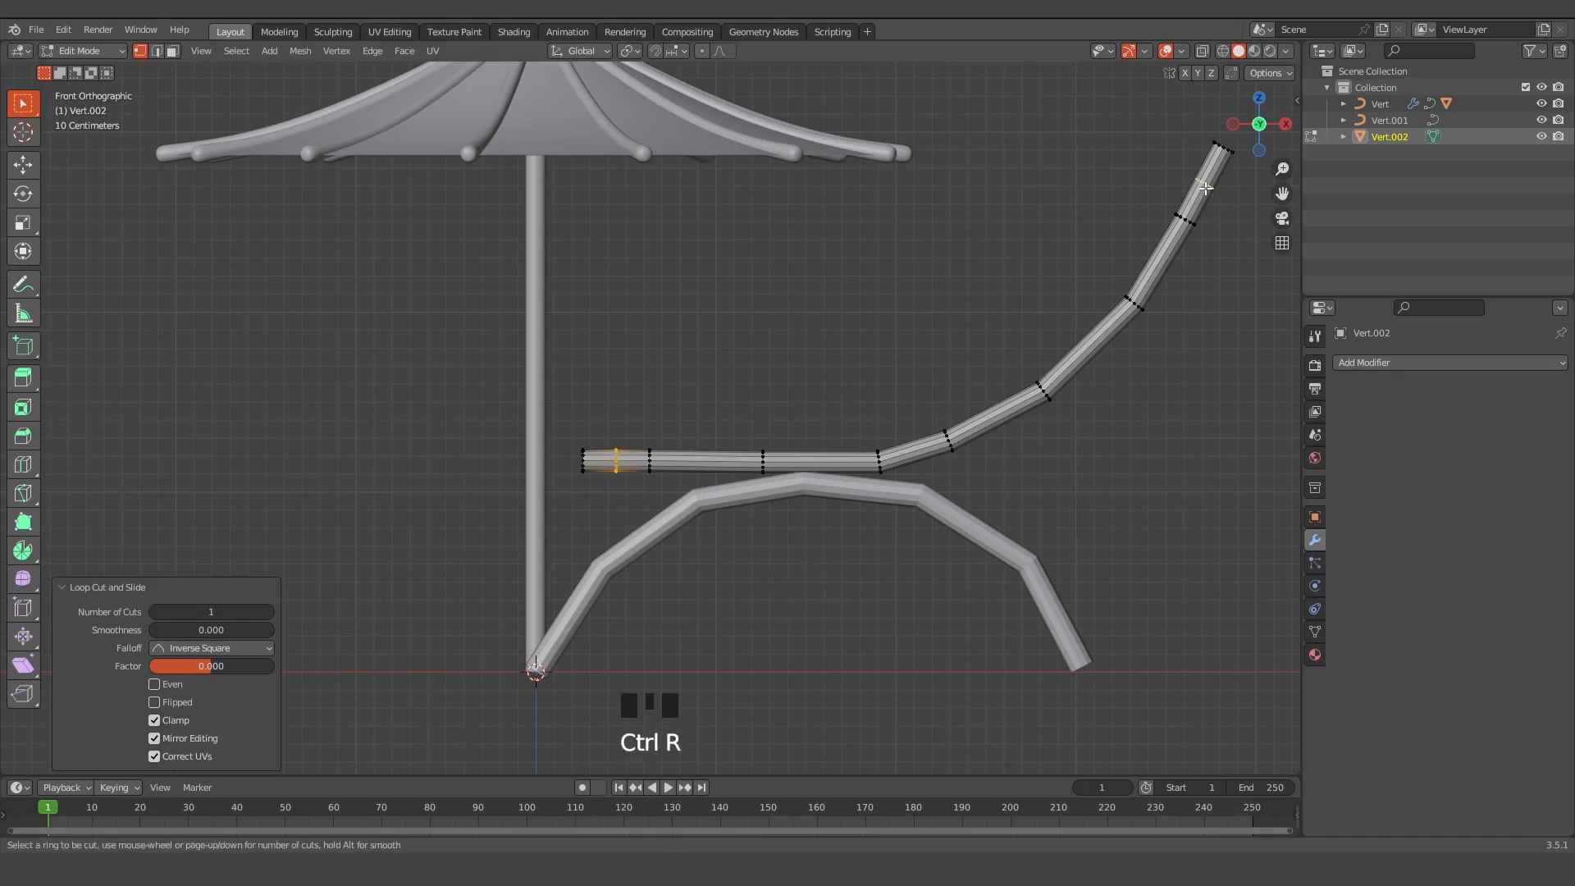
click(1204, 187)
right_click(1229, 178)
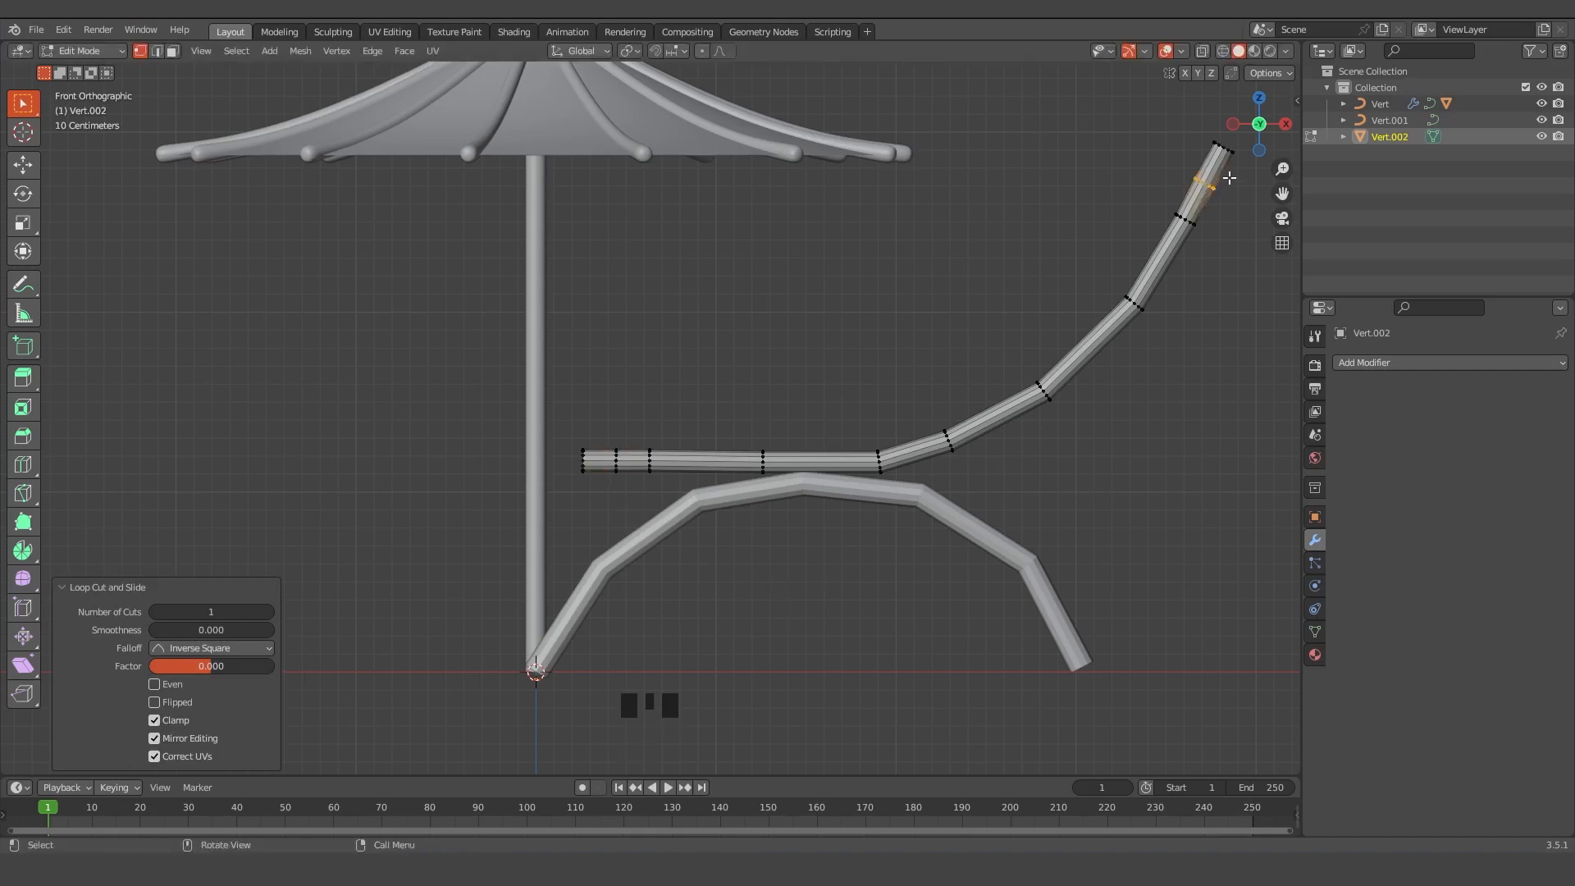
key(ctrl+r)
click(1227, 174)
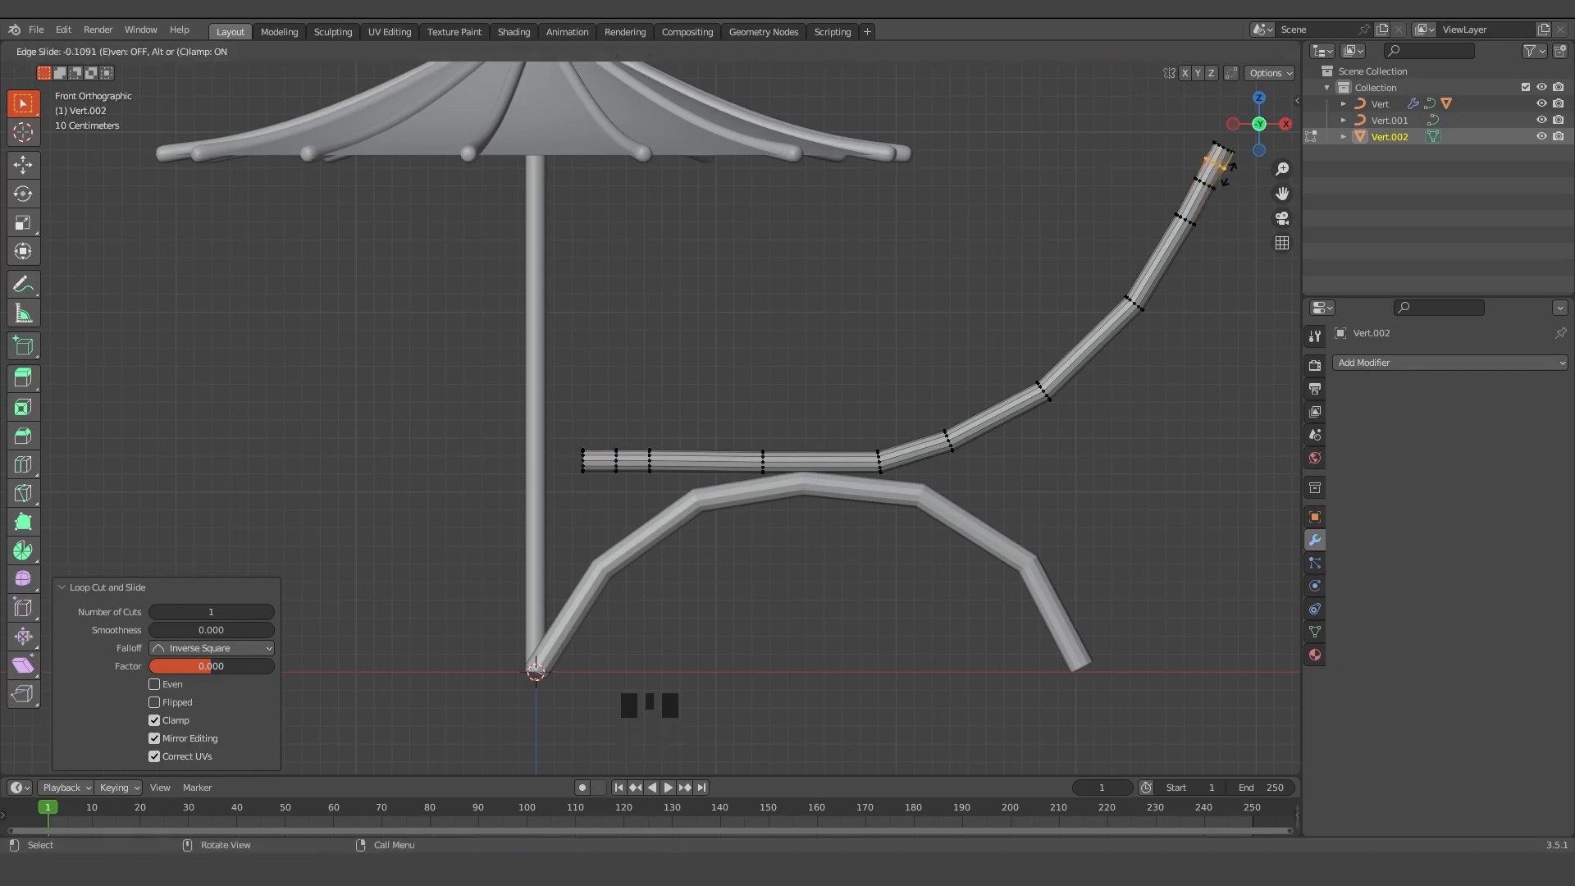
click(1228, 170)
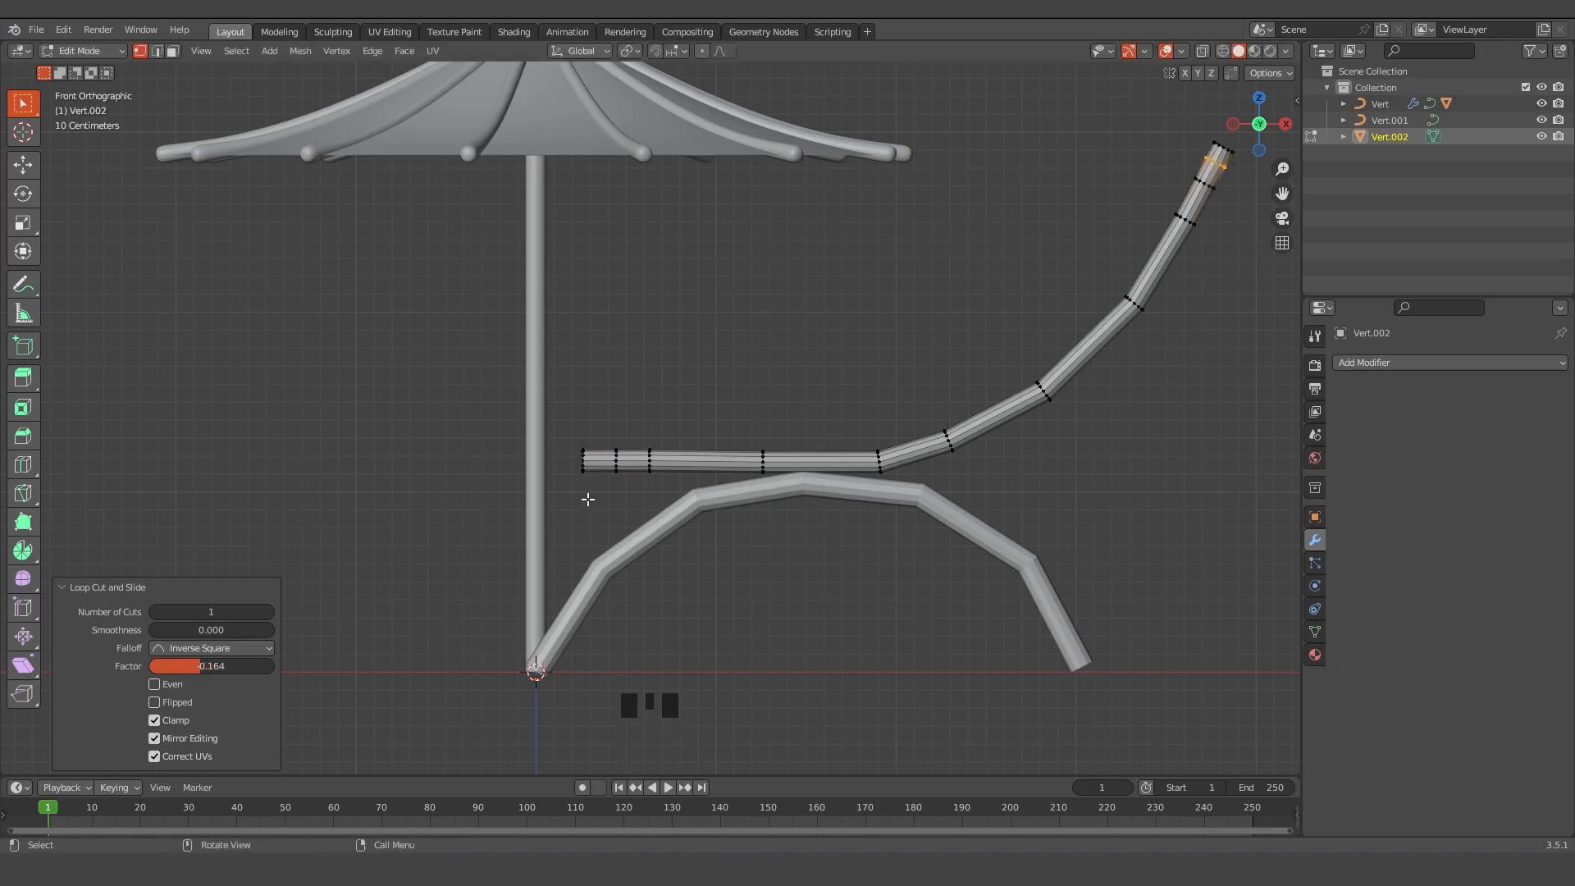
Extrude the open end loop of the seat tube about 0.11 m outward along negative X and leave Edit Mode
scroll(587, 499, up, 2)
alt+click(598, 462)
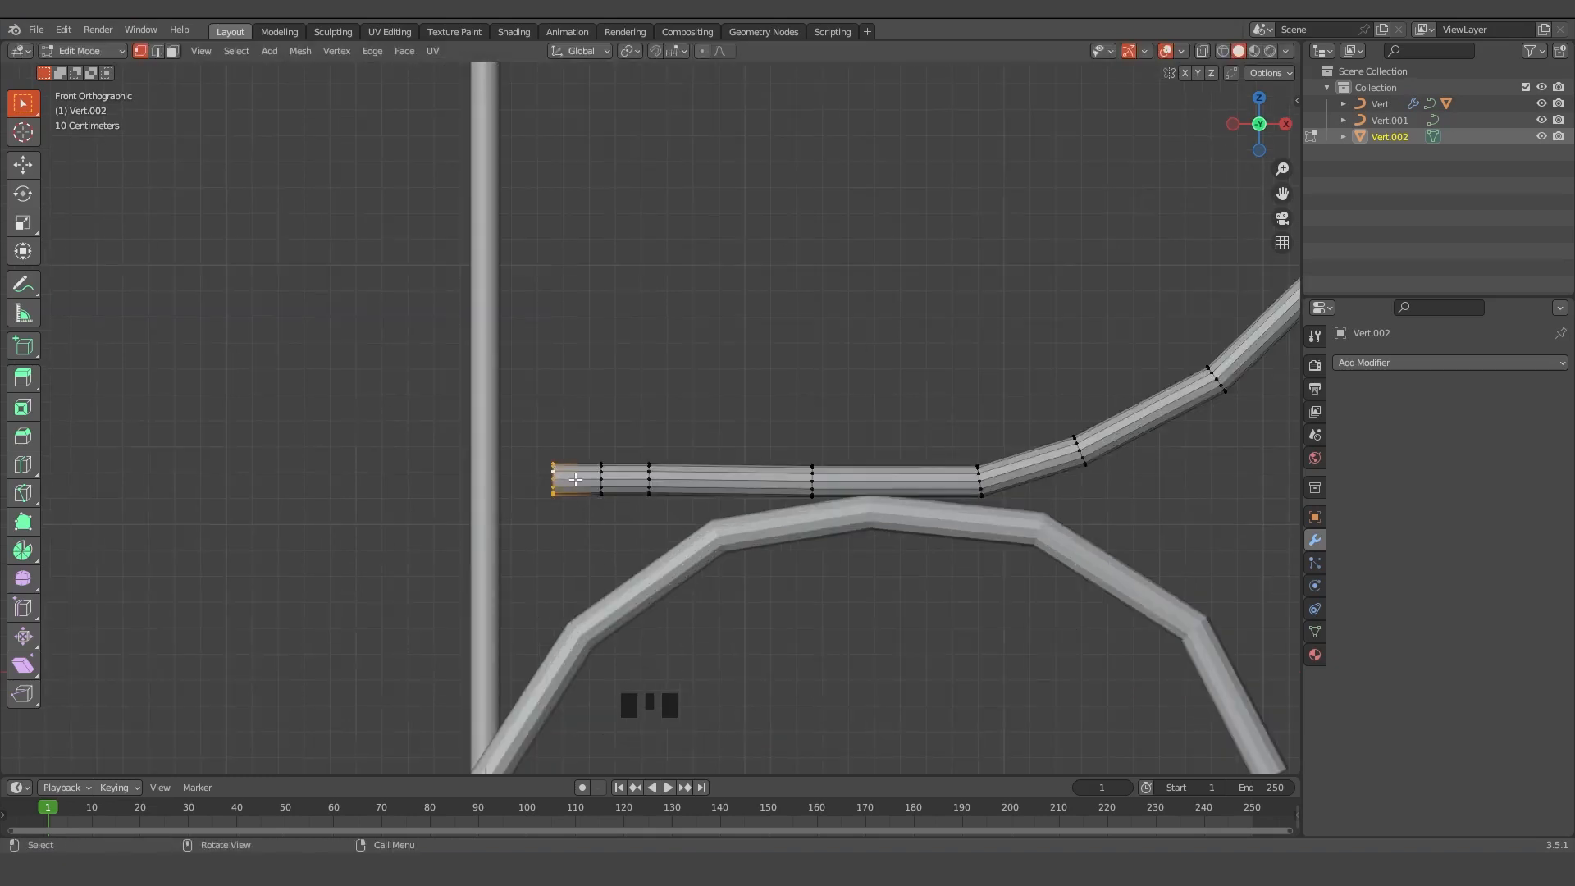
middle_drag(576, 479, 566, 492)
key(grave)
key(e)
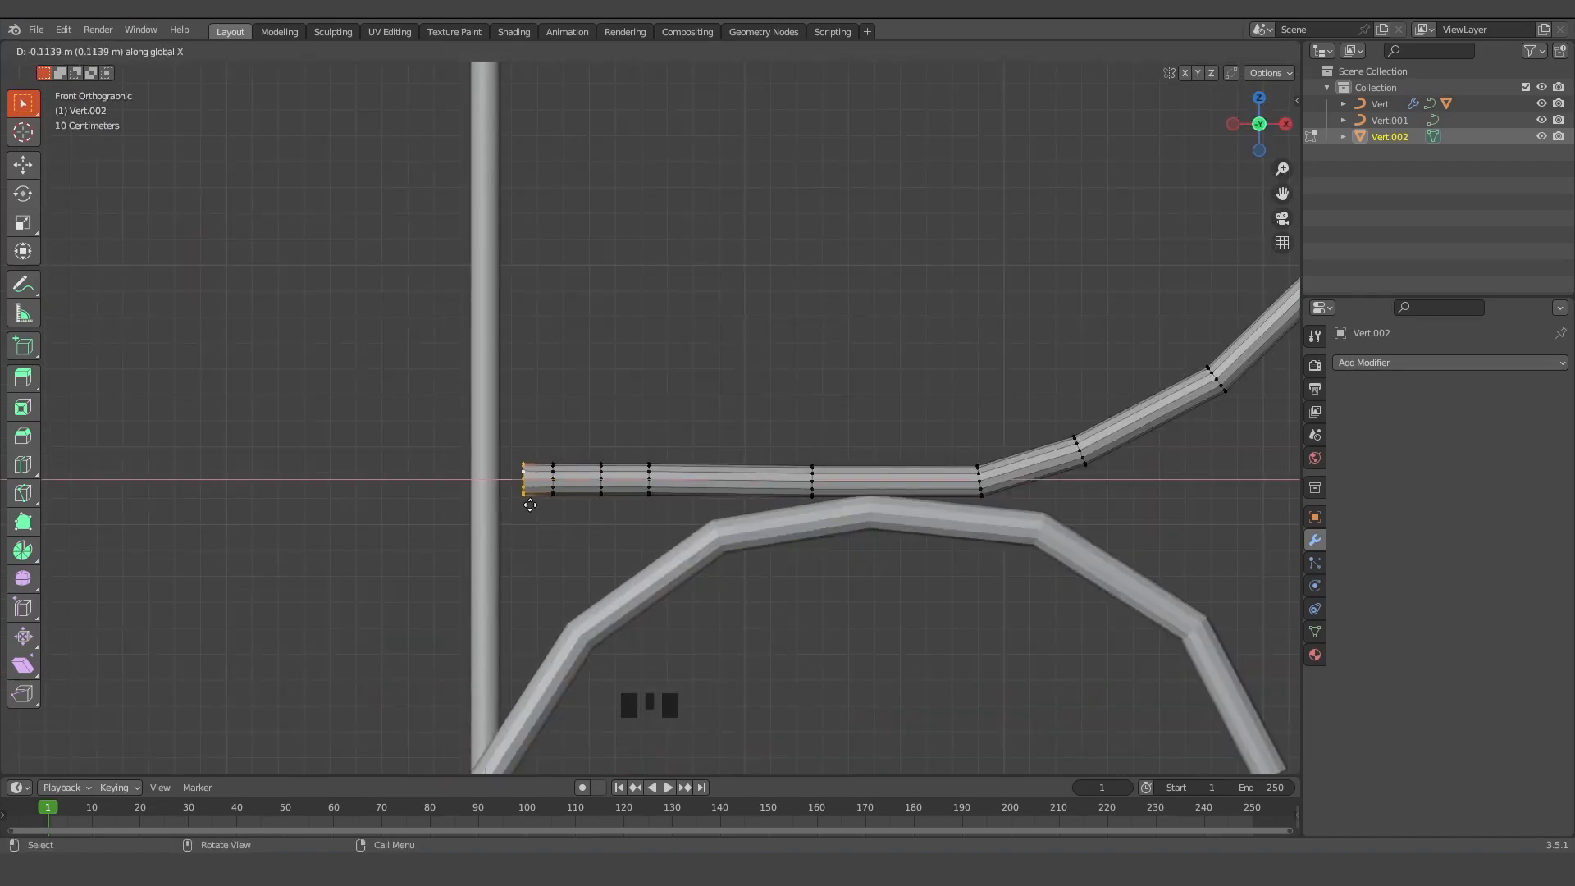
click(530, 505)
middle_drag(823, 636, 764, 636)
scroll(758, 633, up, 2)
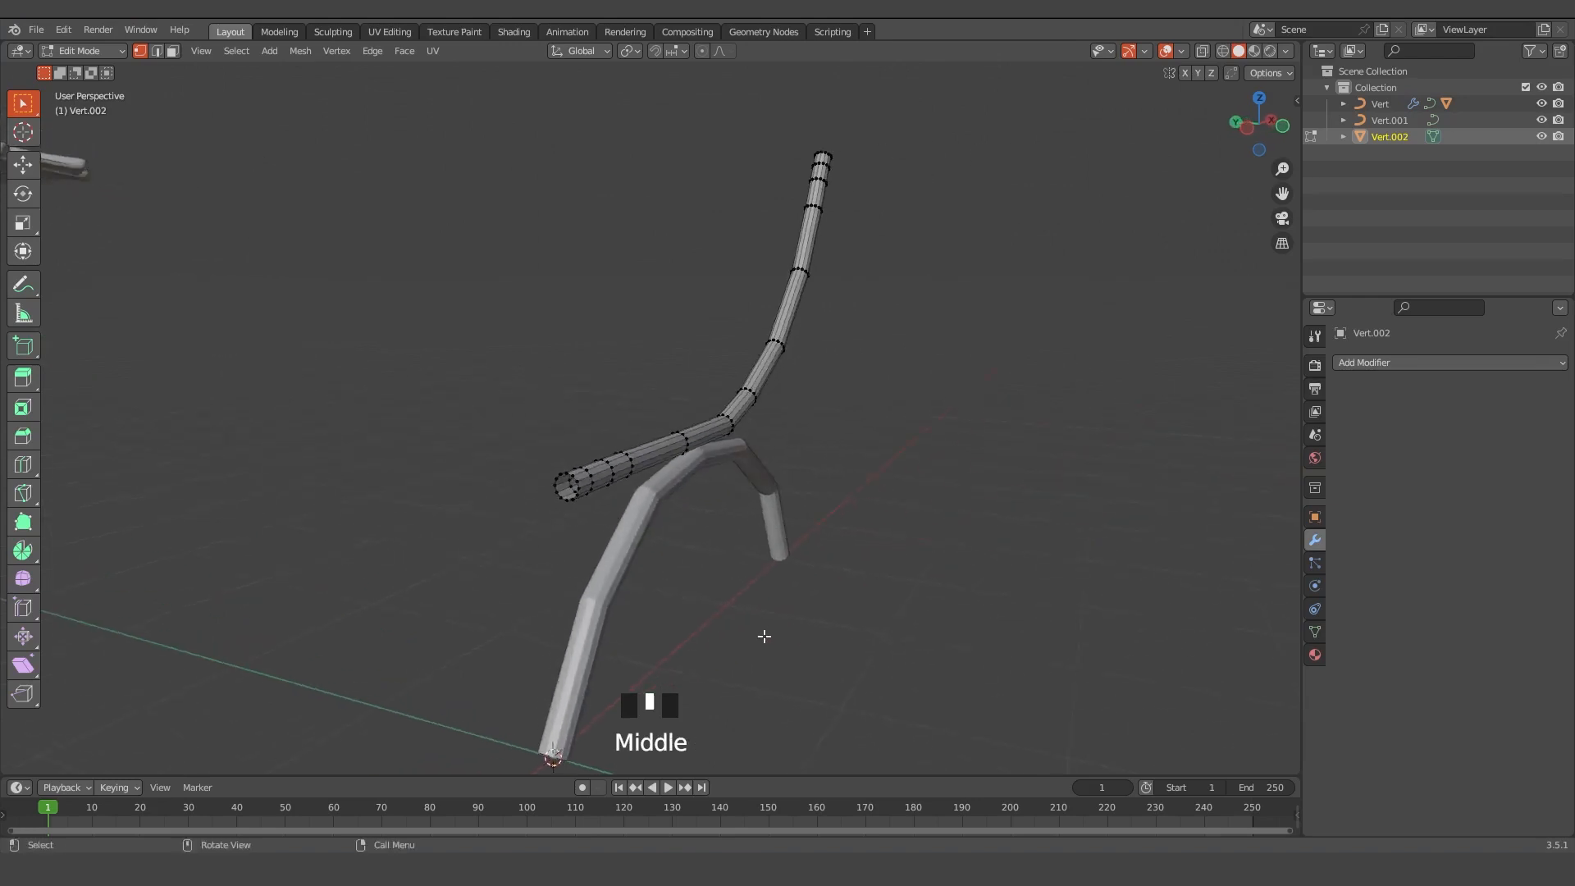
middle_drag(635, 549, 583, 509)
scroll(524, 587, up, 3)
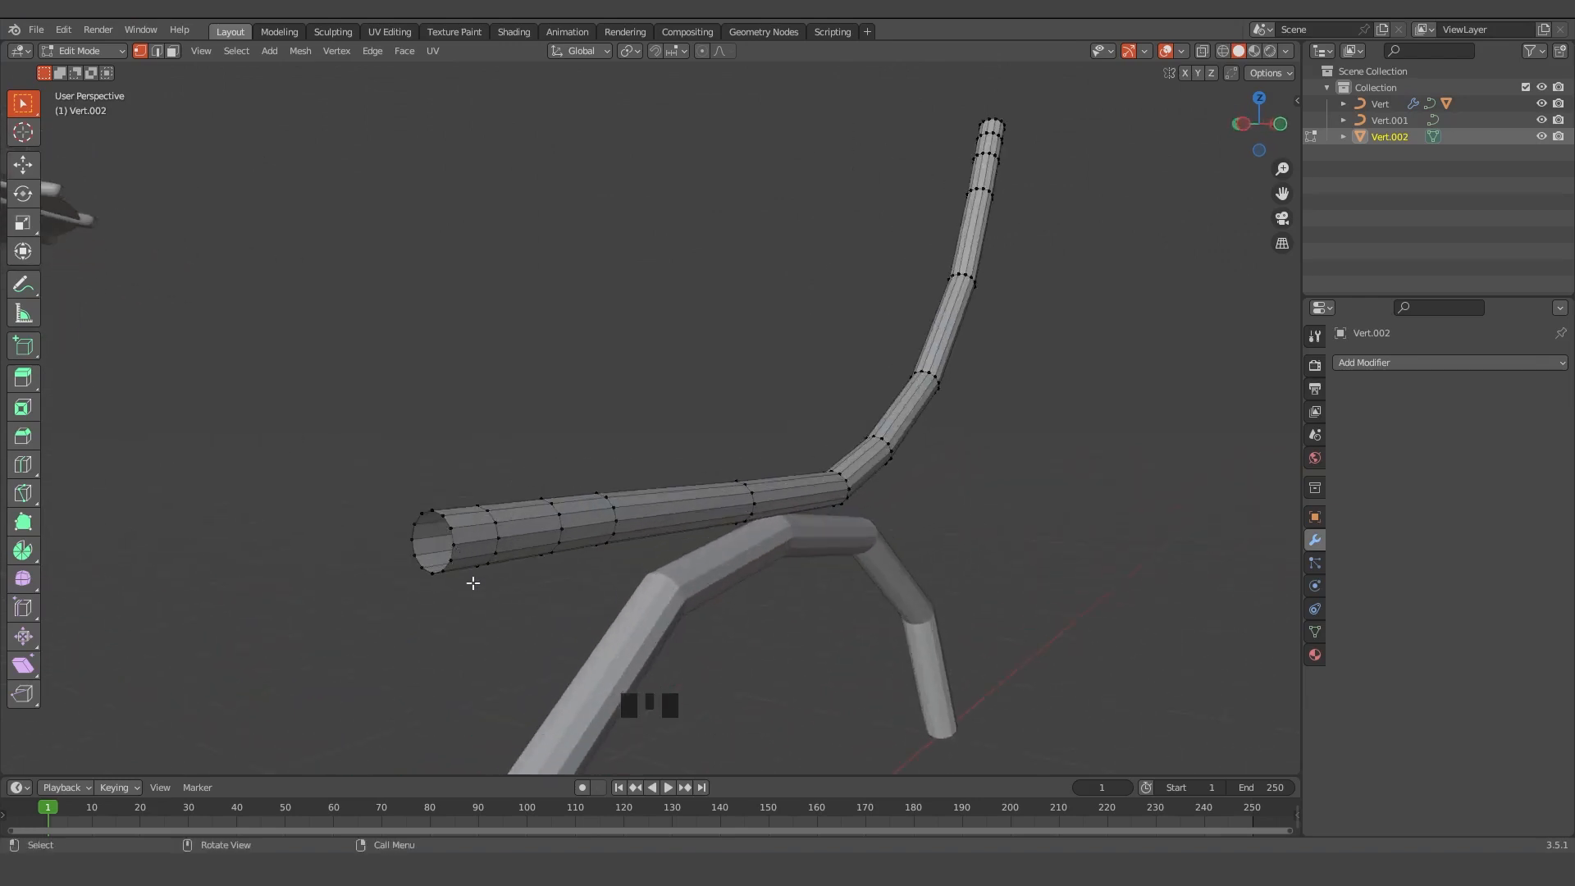
scroll(815, 661, down, 1)
key(Tab)
click(802, 667)
middle_drag(801, 668, 783, 533)
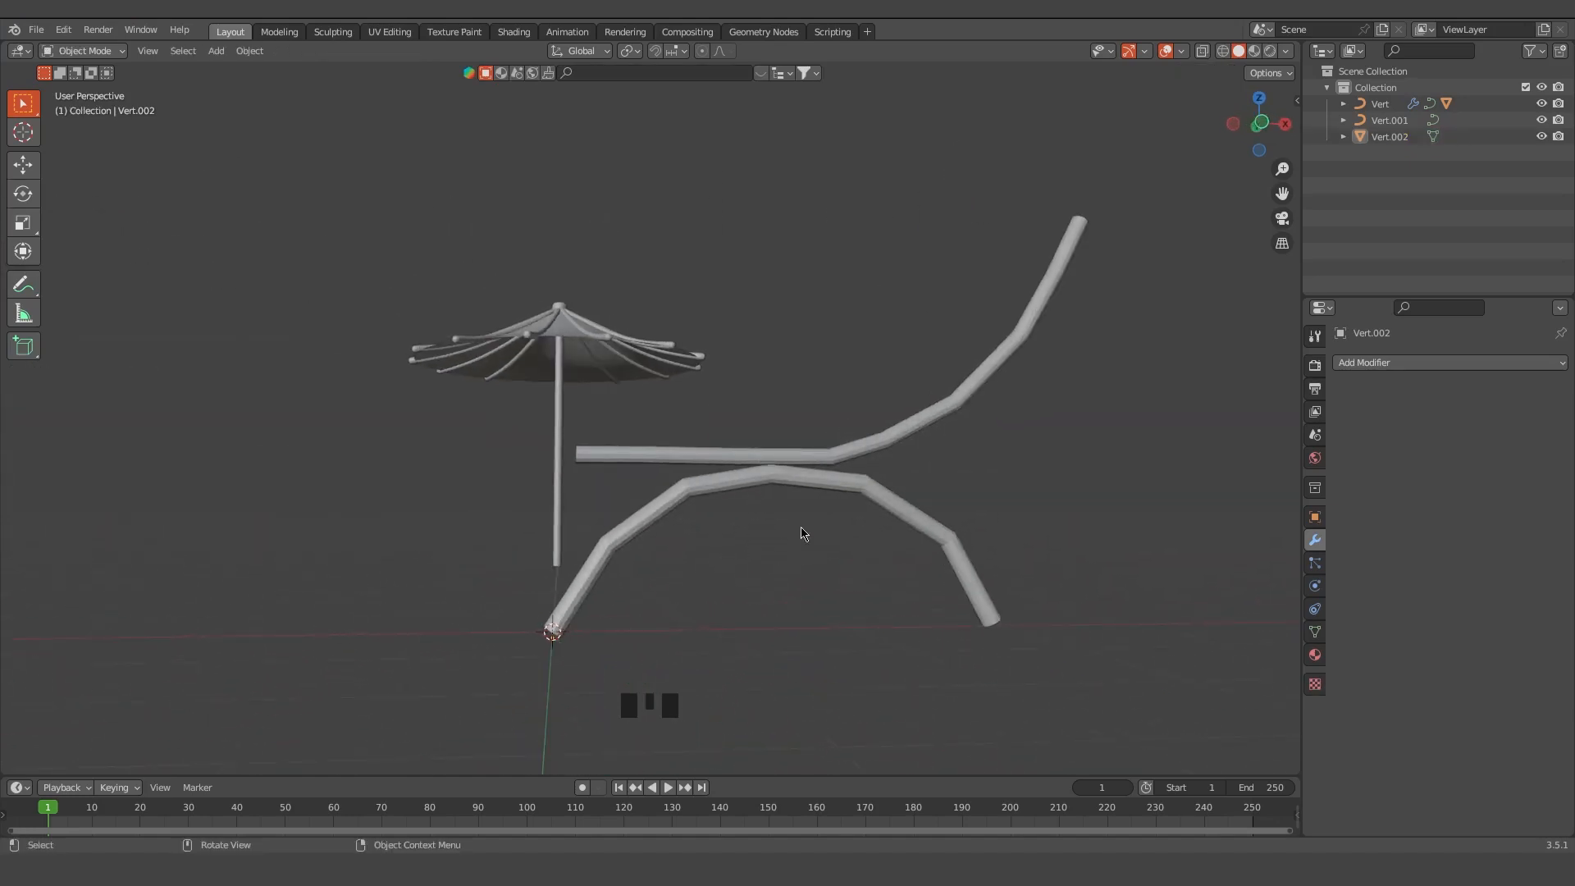
Add a Subdivision Surface modifier with 2 viewport levels to the arch and shade it smooth
click(762, 479)
click(1447, 362)
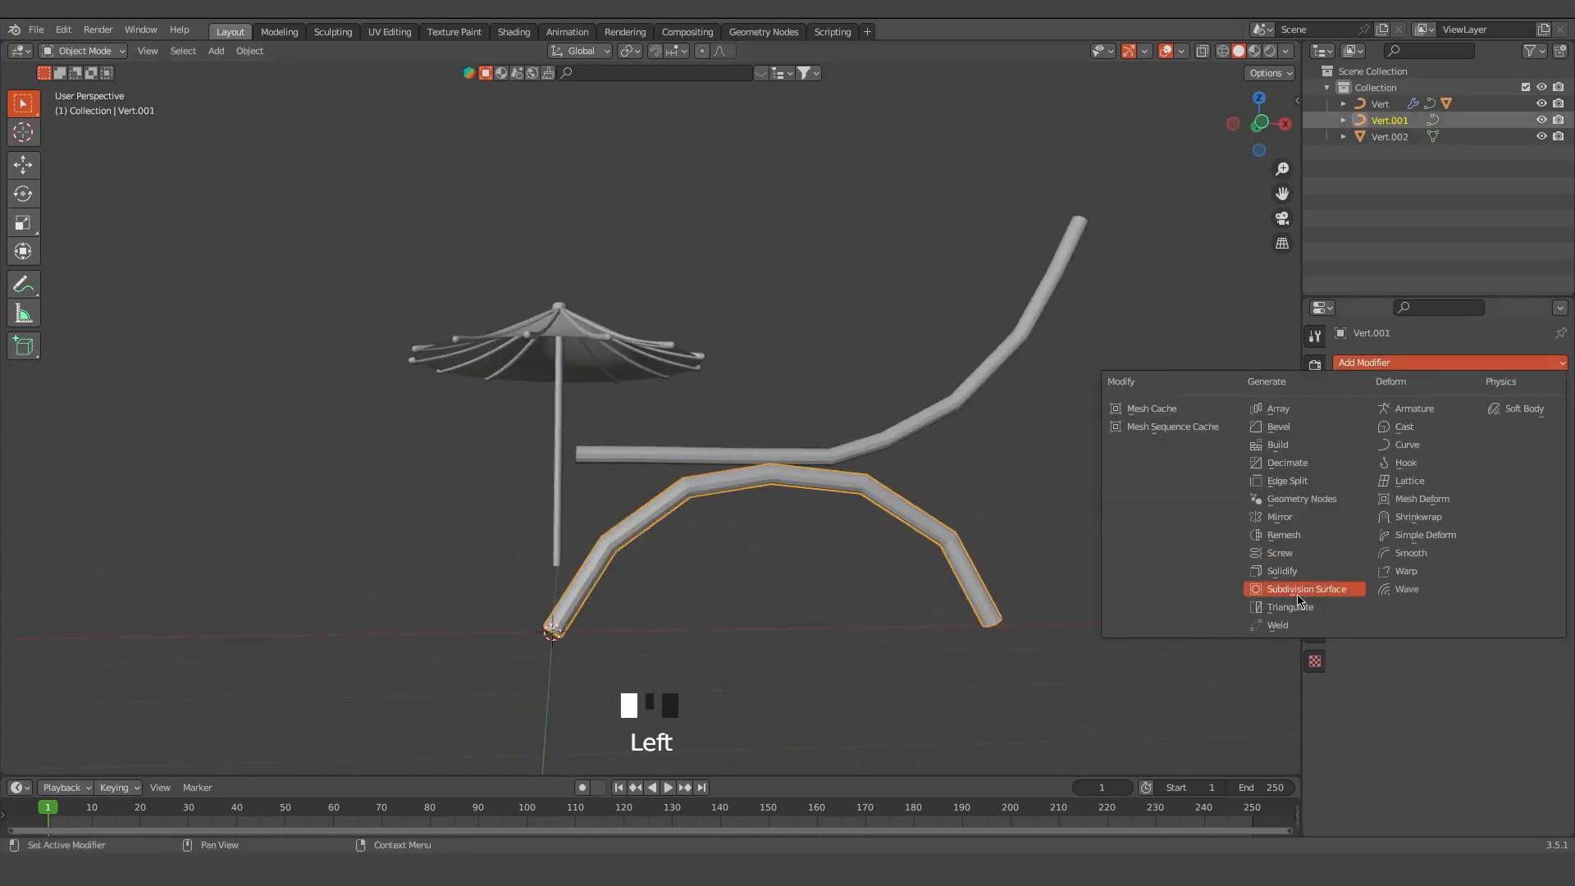
click(1297, 594)
click(1539, 472)
right_click(955, 564)
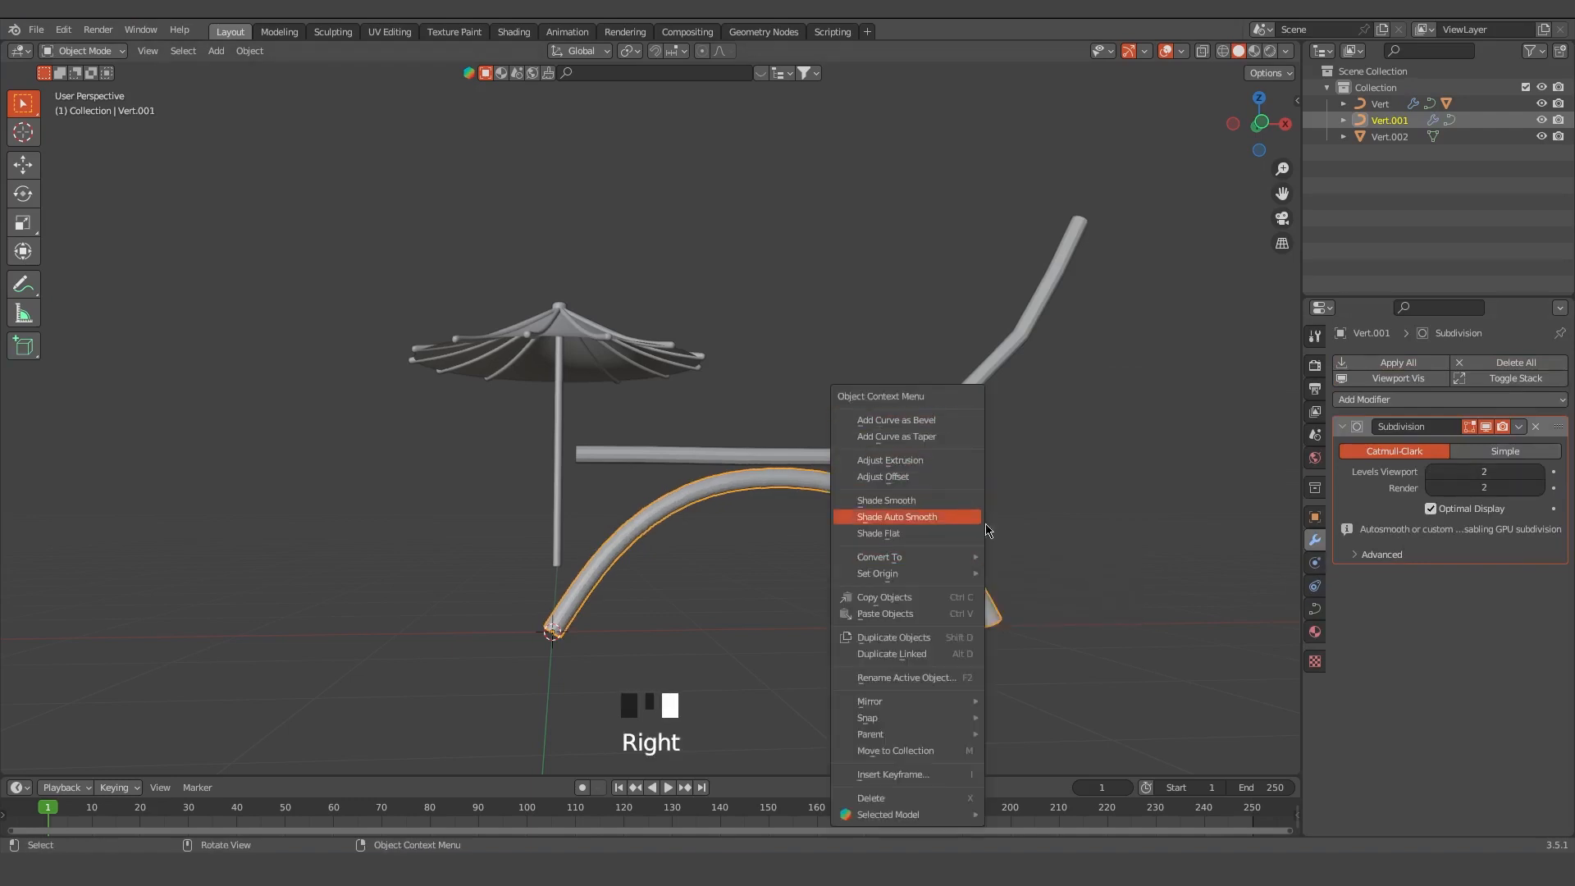
click(985, 520)
click(853, 506)
Add a Subdivision Surface modifier with 2 viewport levels to the seat and backrest tube and shade it smooth
click(818, 456)
click(1386, 365)
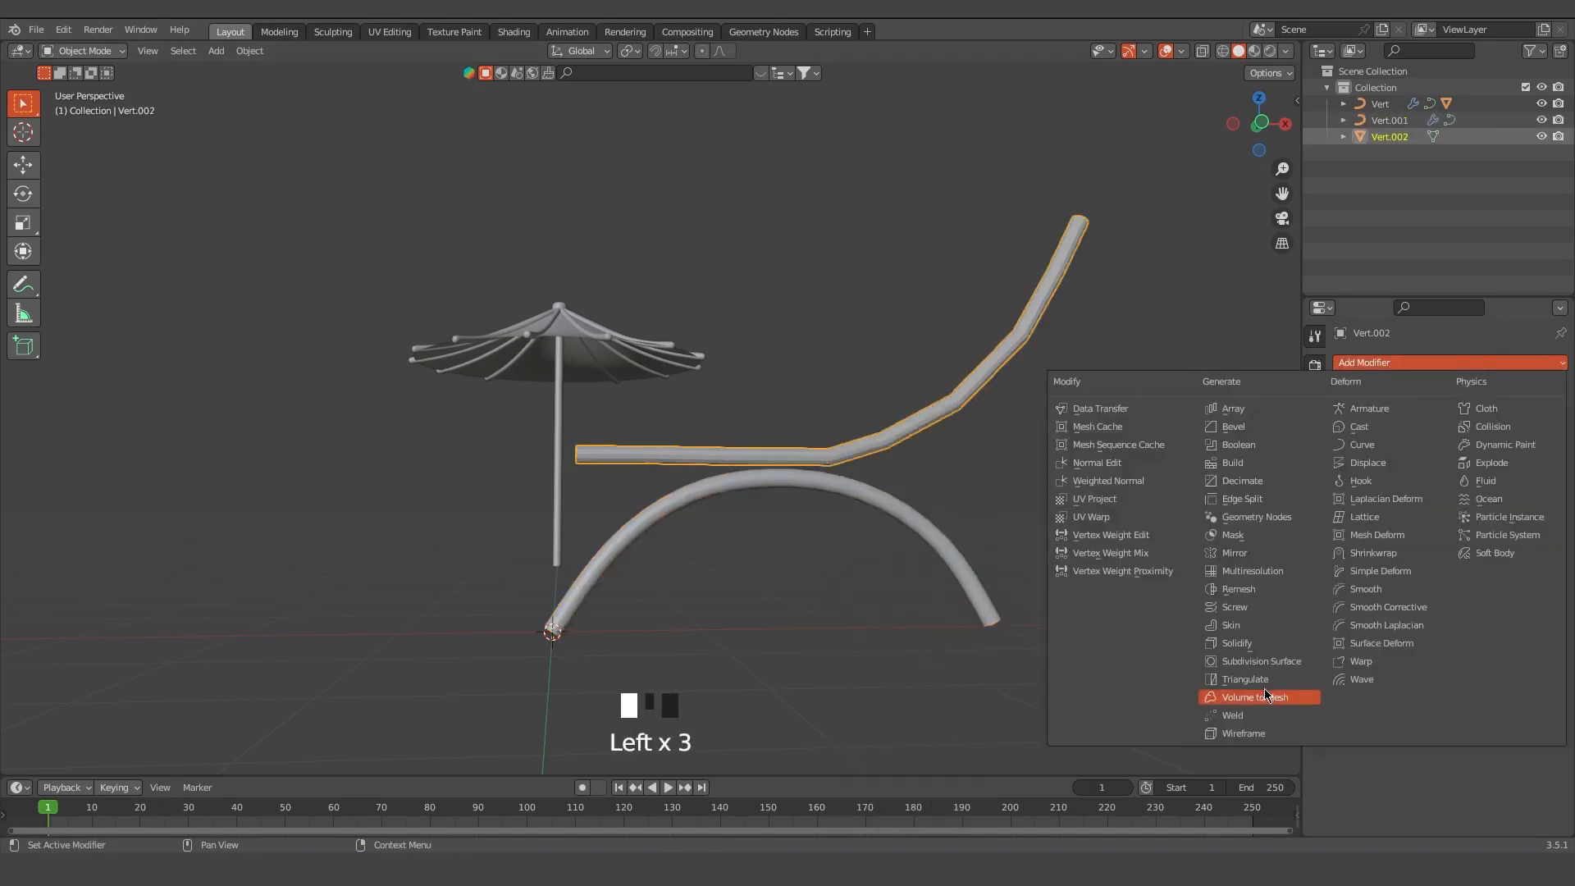
click(1255, 654)
click(1539, 472)
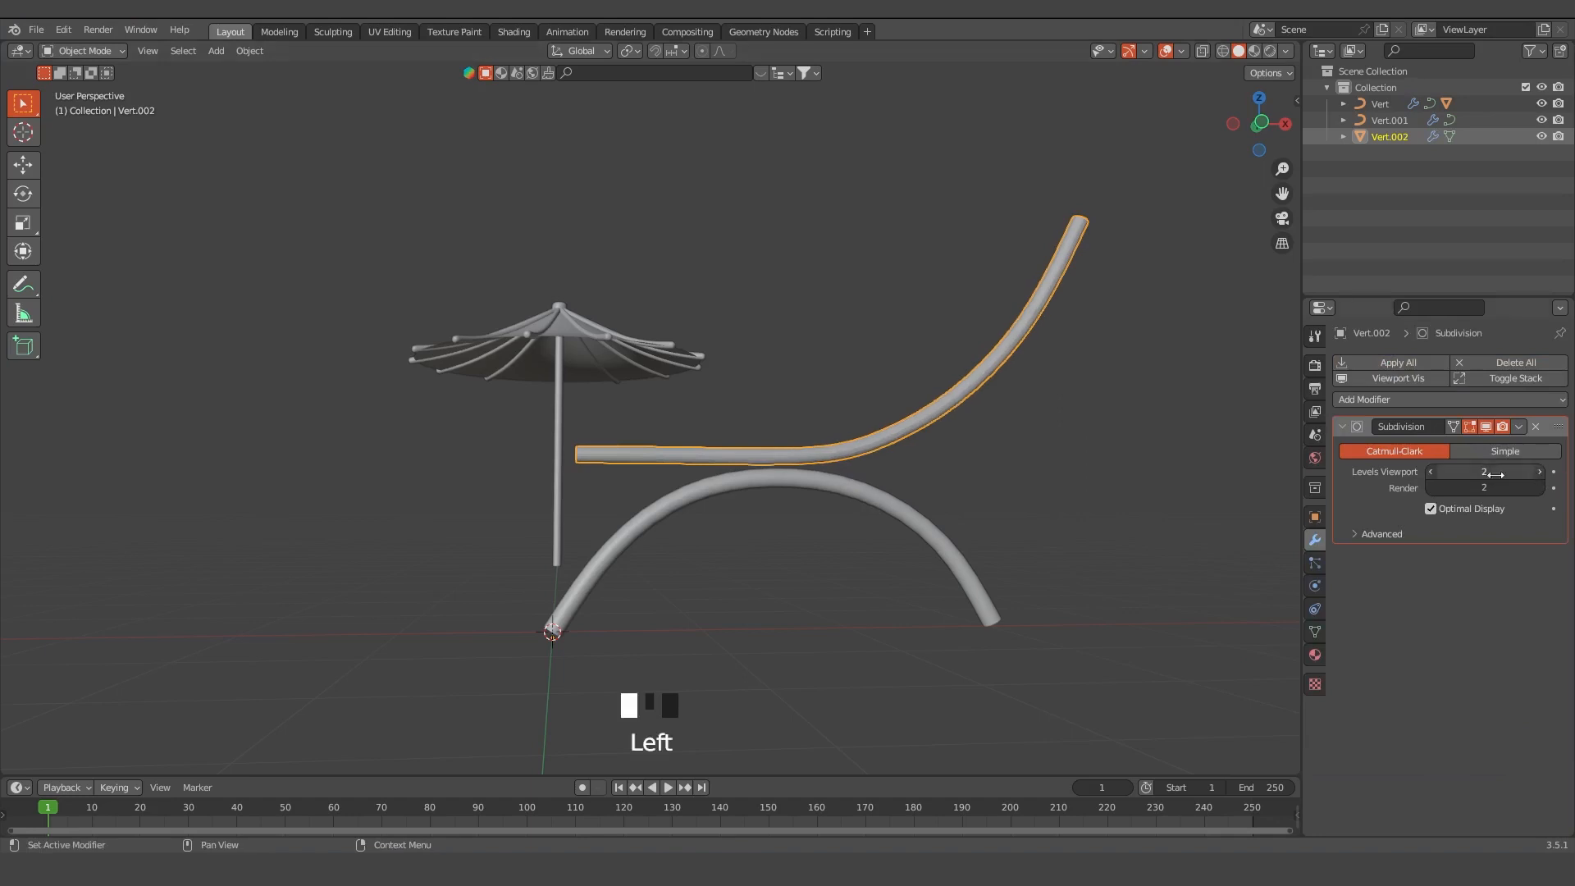
right_click(808, 387)
click(808, 387)
Move the smoothed seat and backrest tube slightly down along Z onto the arch
scroll(855, 517, up, 2)
key(g)
key(z)
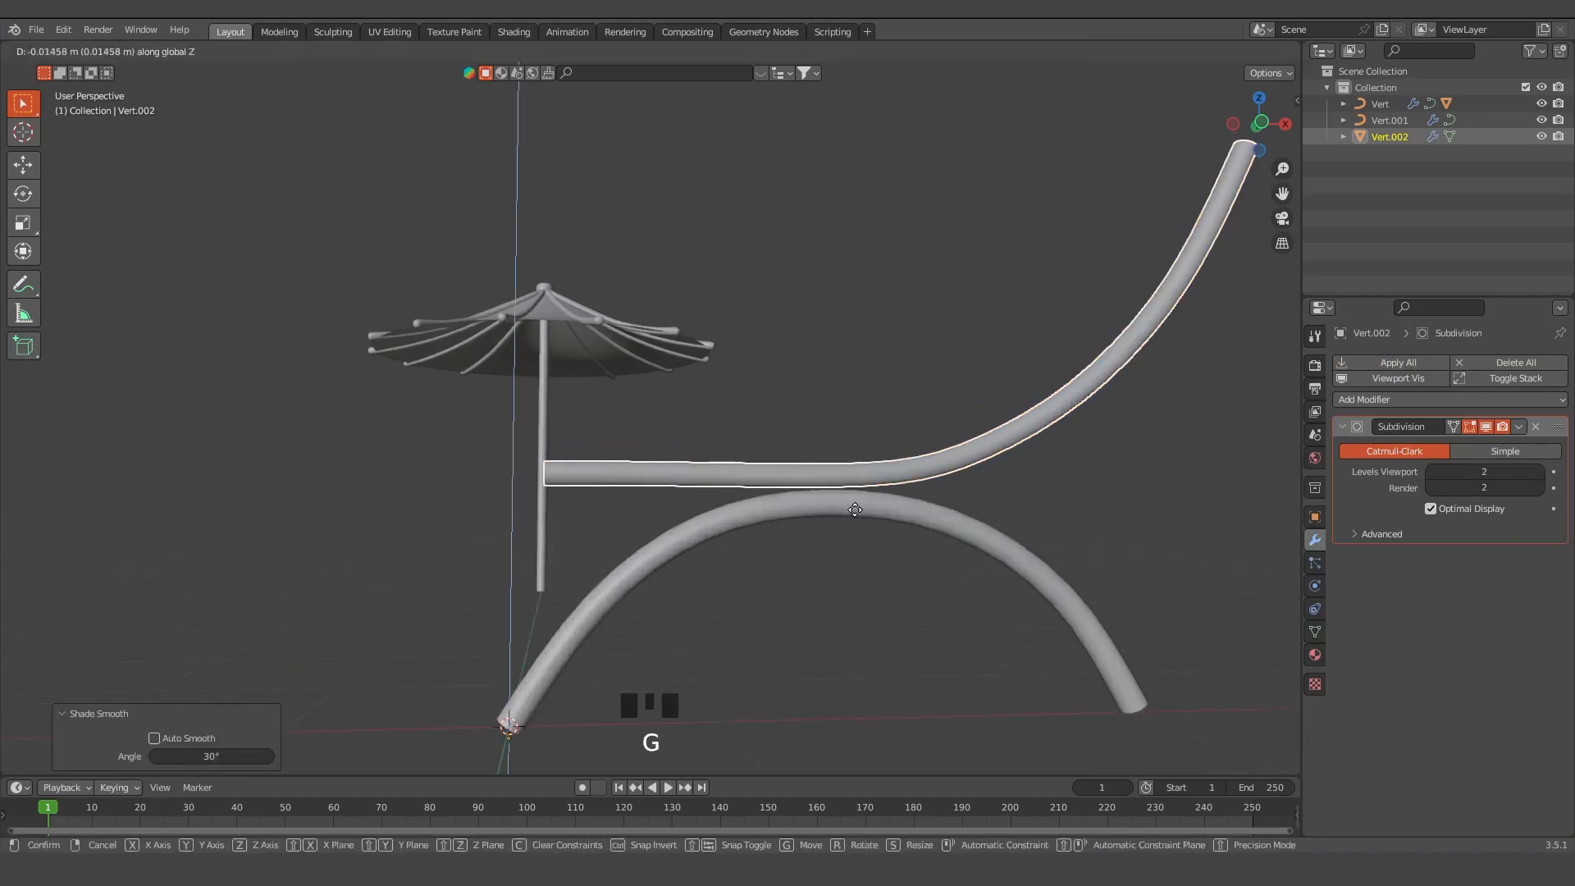
click(857, 537)
click(857, 539)
scroll(836, 554, down, 2)
Convert the arch to a mesh, give it a Subdivision Surface modifier with 2 viewport levels, and shade it smooth
middle_drag(771, 579, 615, 393)
double_click(689, 489)
right_click(668, 460)
mouse_move(668, 514)
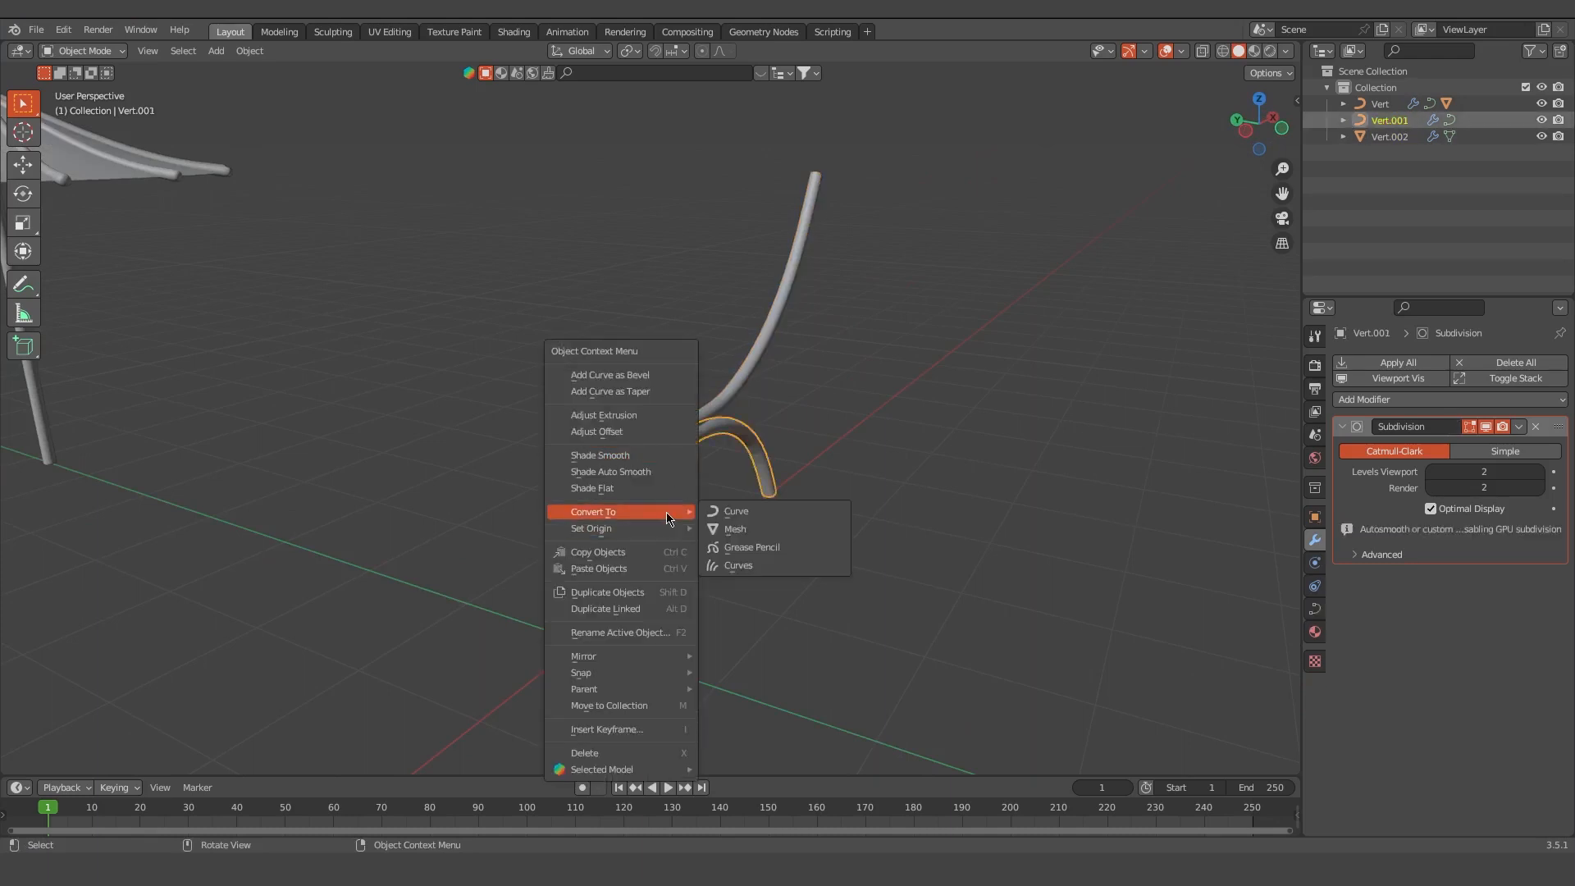
click(786, 531)
click(1373, 365)
click(1255, 661)
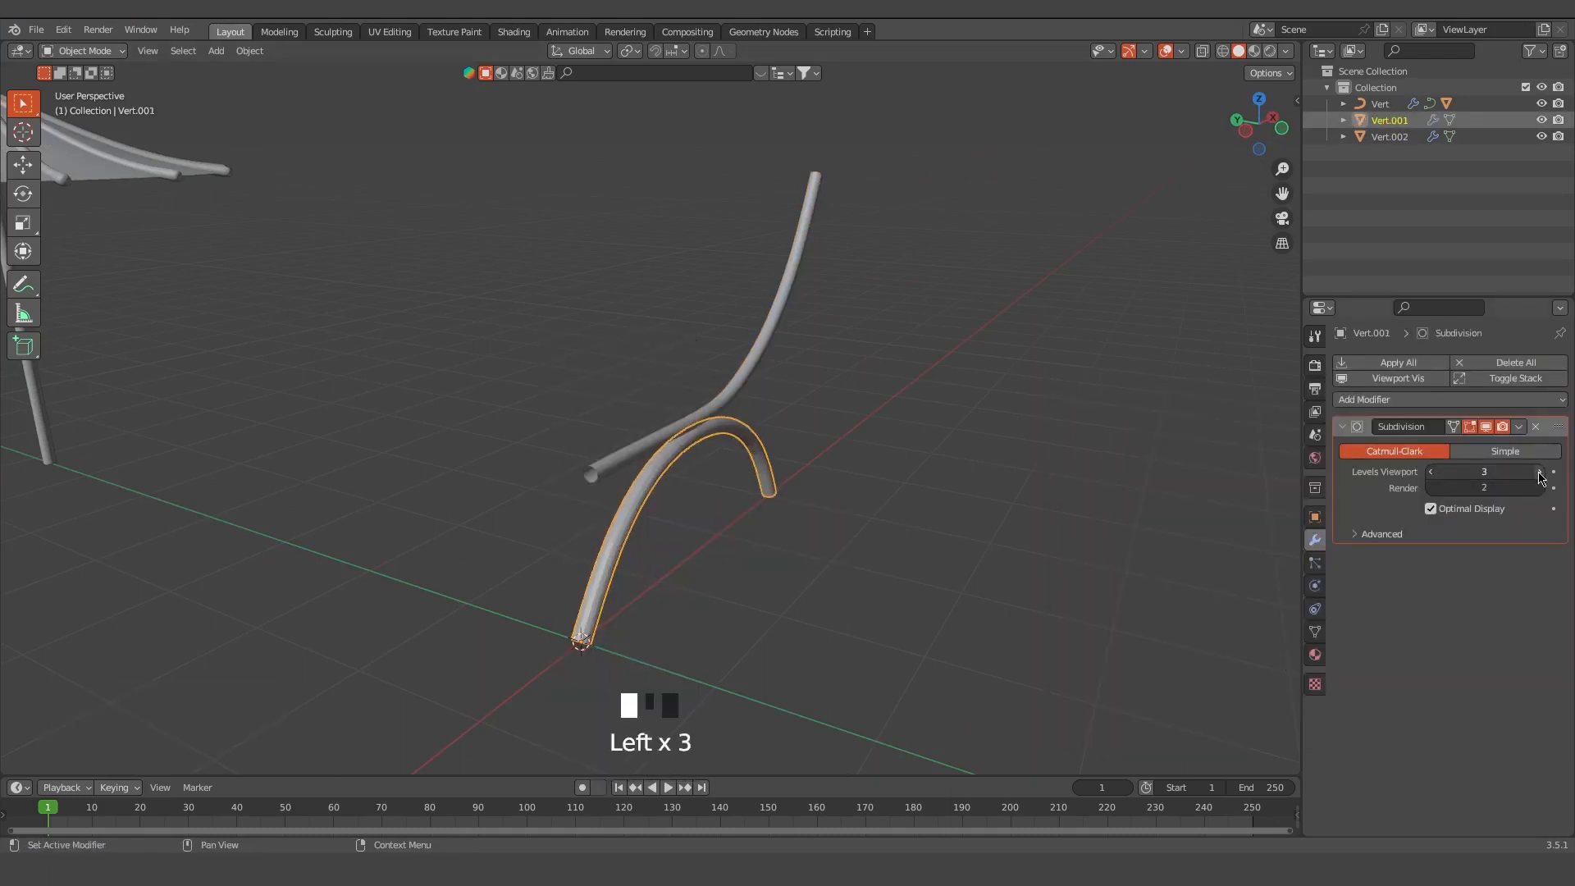
click(1431, 472)
right_click(732, 427)
click(722, 370)
click(798, 480)
Select the arch and the seat tube together and join them into one lounger side frame
middle_drag(799, 480, 893, 503)
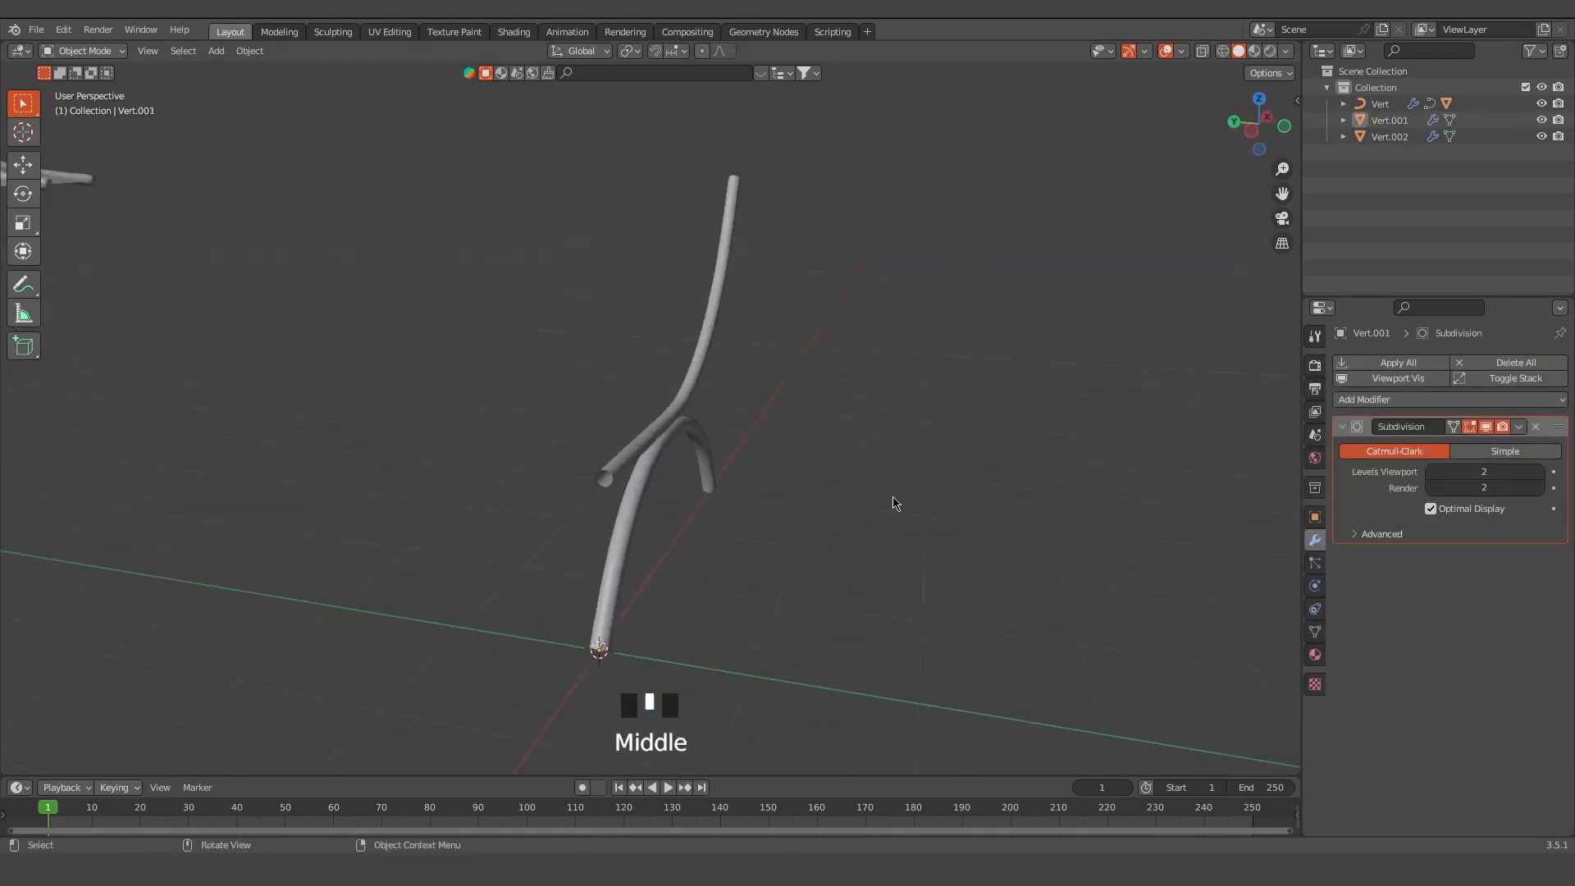
drag(893, 503, 656, 378)
middle_drag(850, 588, 768, 558)
key(ctrl+j)
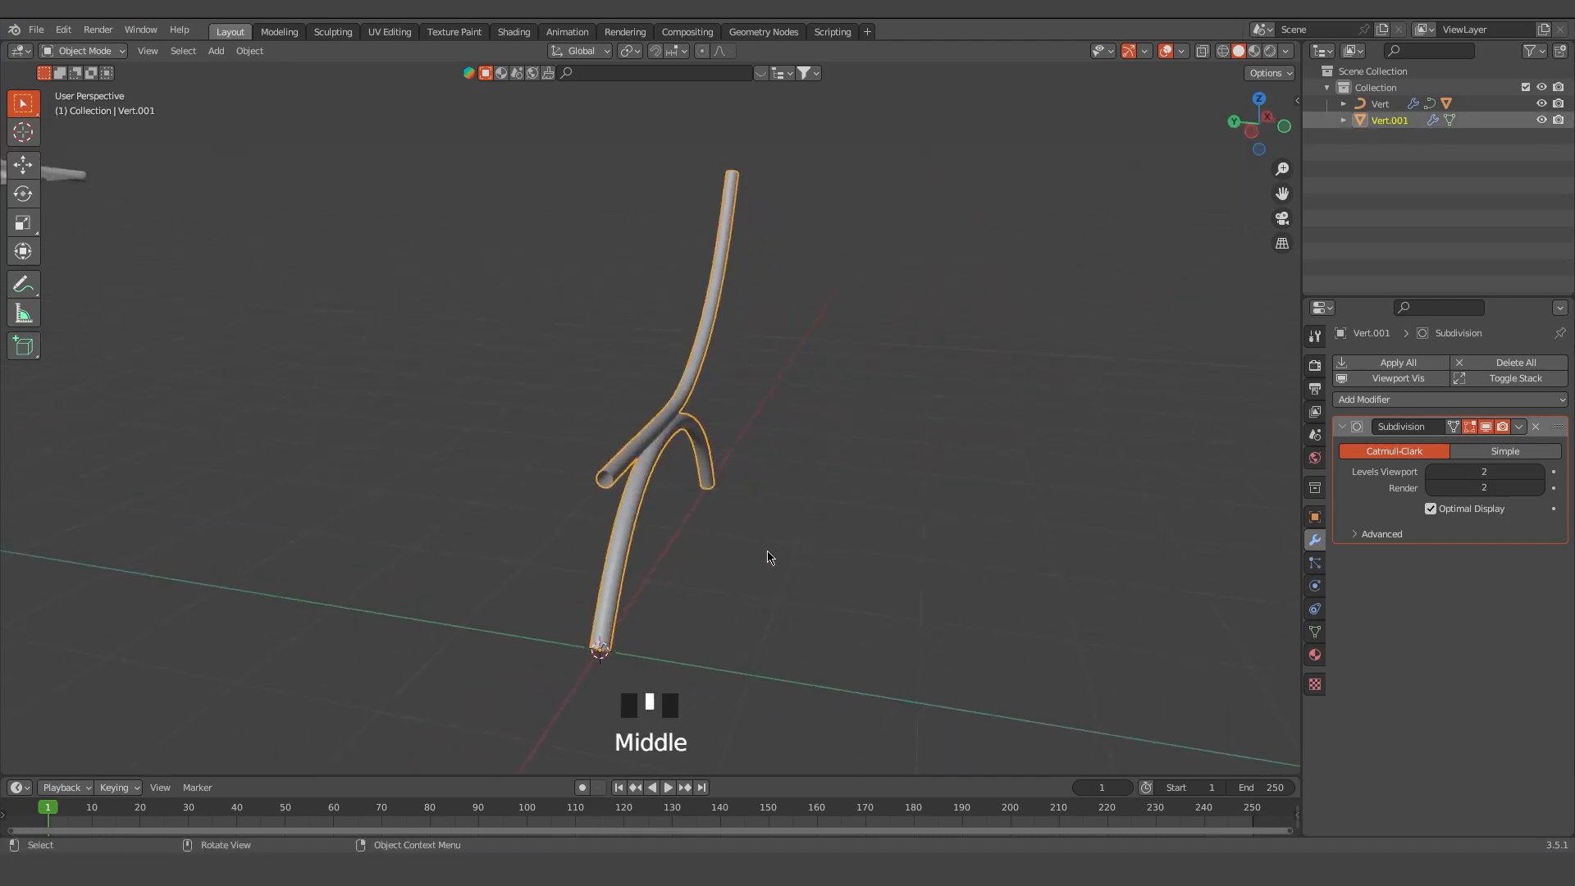
key(g)
click(746, 546)
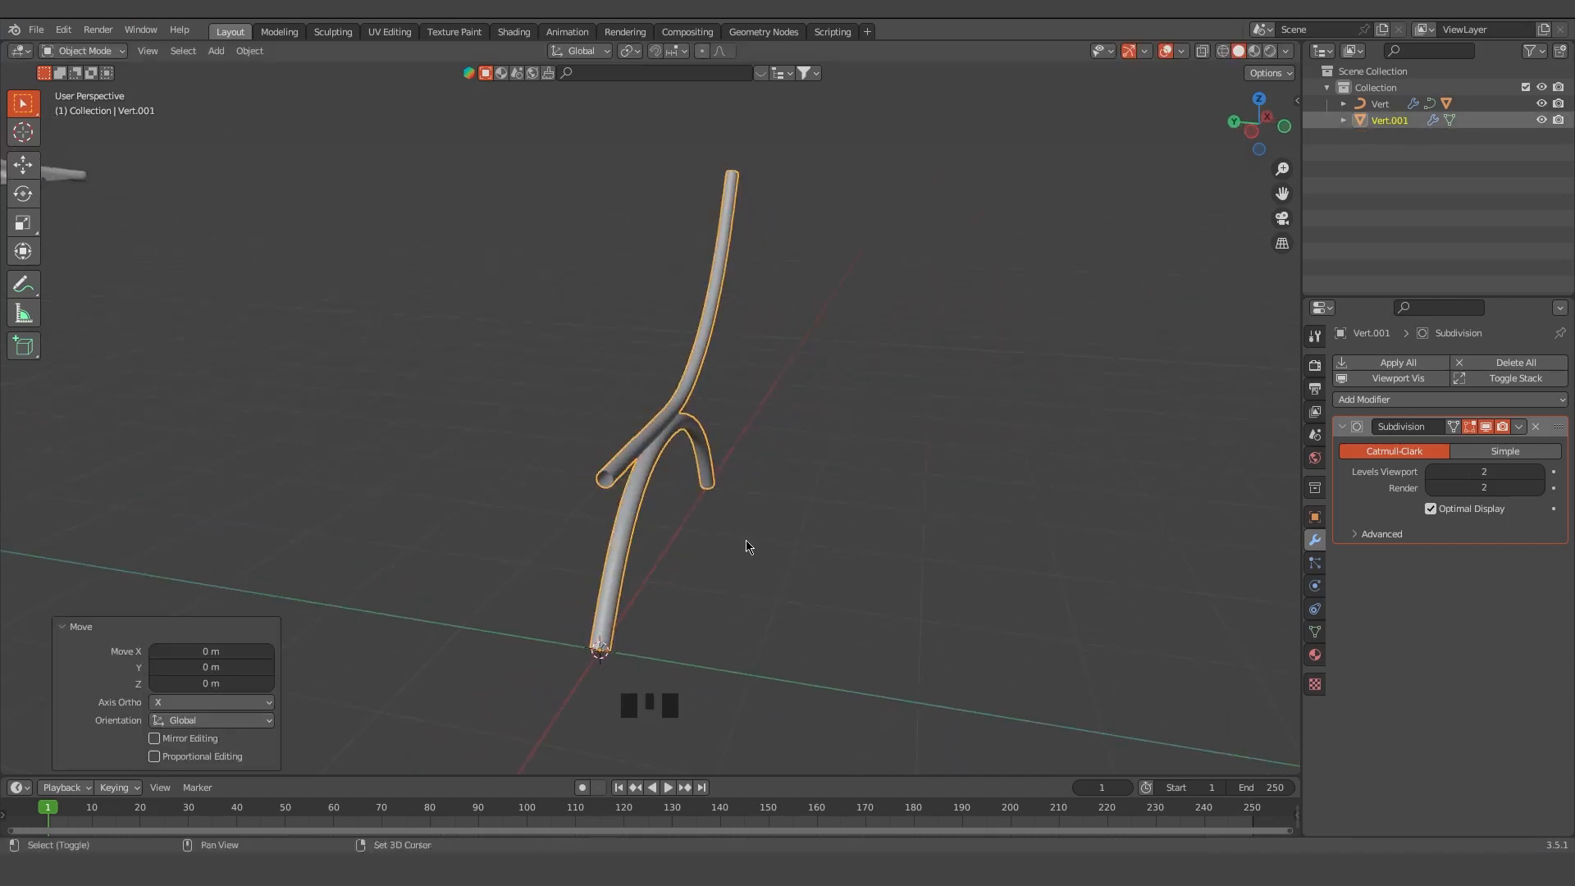
Try making a linked duplicate of the side frame, moved along negative Y, and open it for editing
key(alt+d)
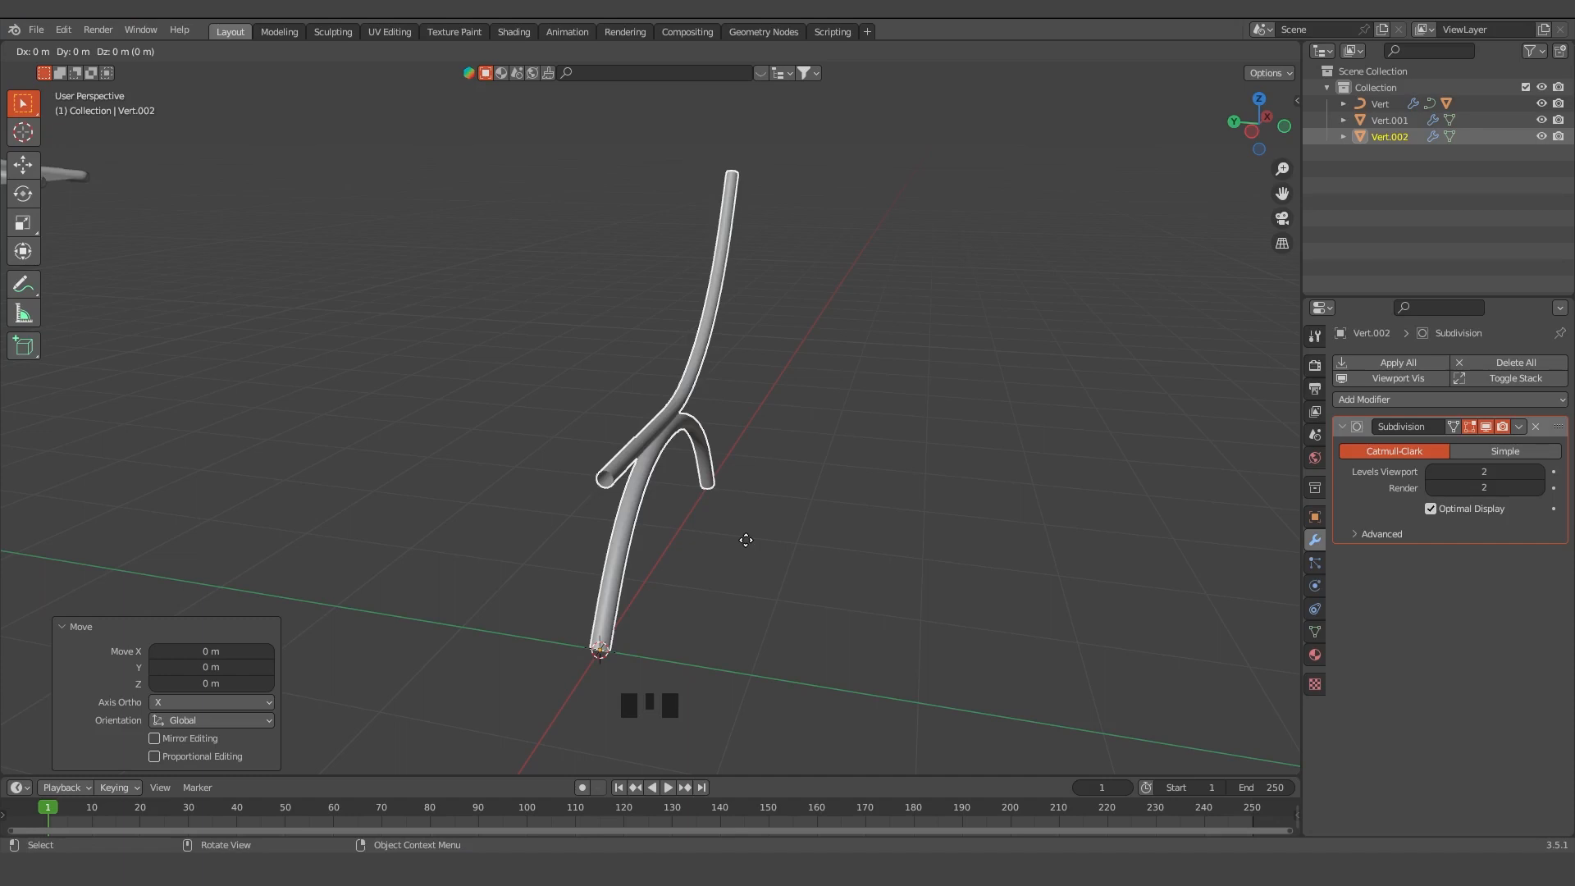
right_click(781, 549)
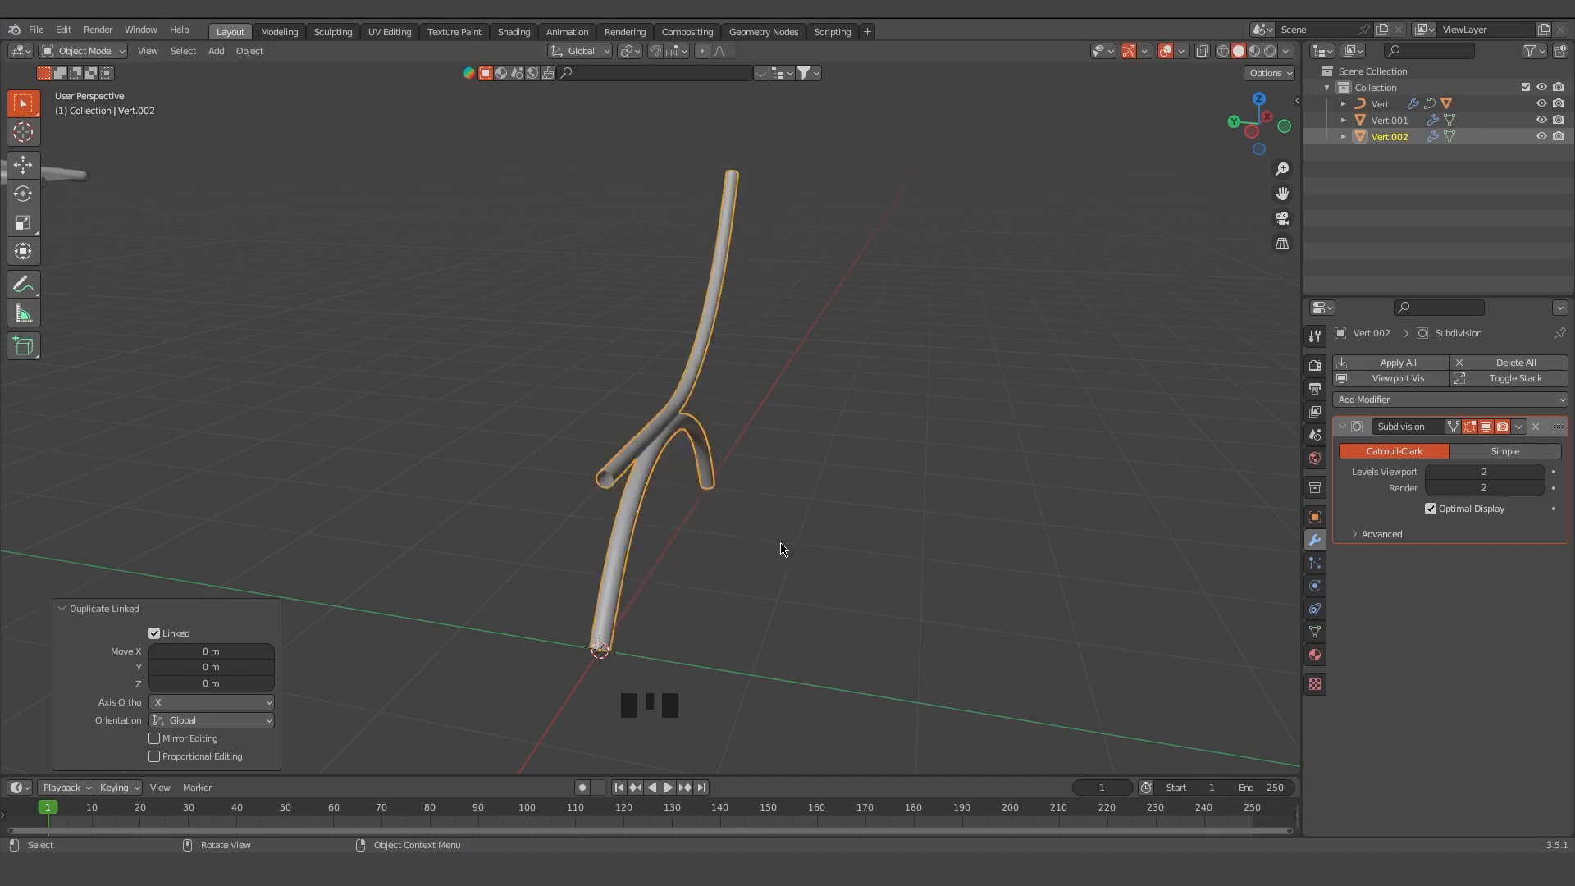
key(g)
key(y)
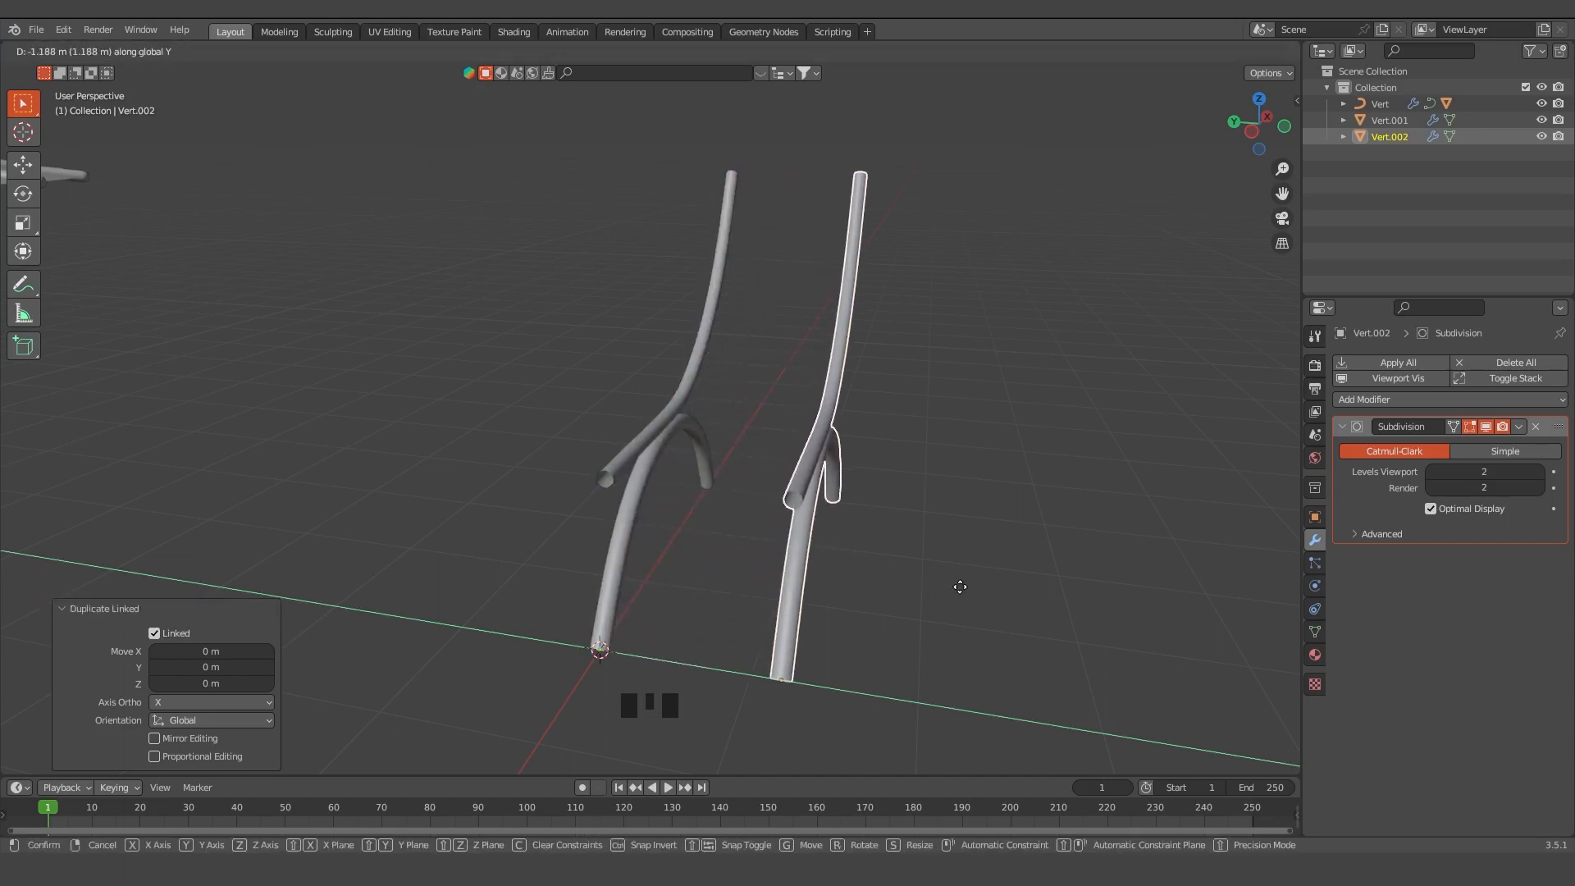
click(791, 594)
mouse_move(792, 595)
middle_down()
mouse_move(795, 647)
mouse_move(781, 588)
middle_up()
scroll(802, 597, up, 3)
key(Tab)
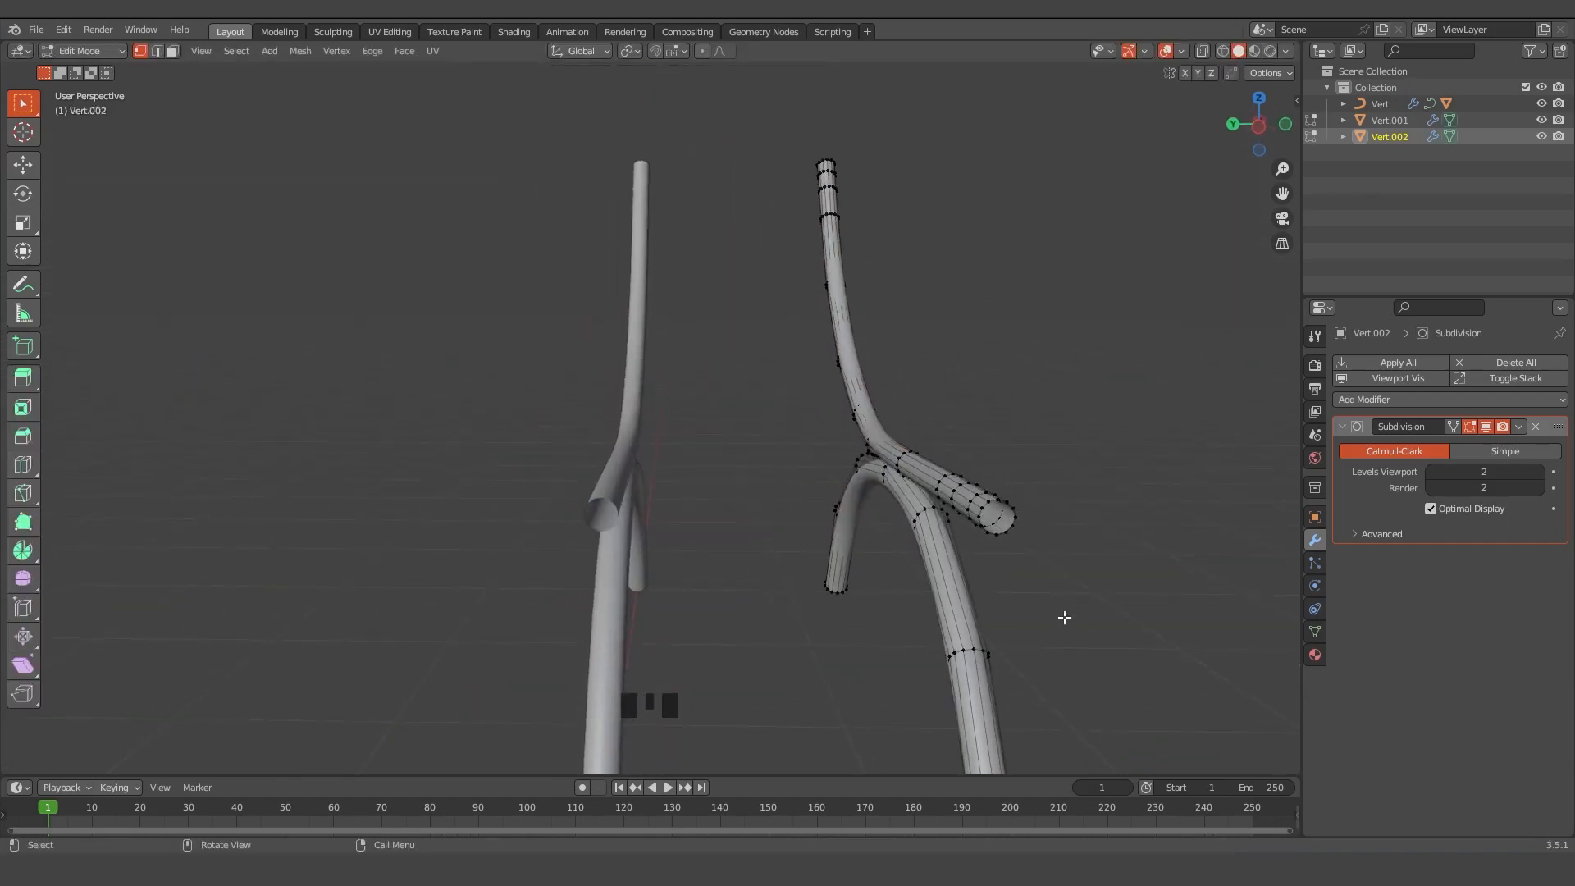
Undo the linked duplicate of the side frame and its move
middle_drag(1064, 617, 1049, 616)
key(ctrl+z)
key(ctrl+z)
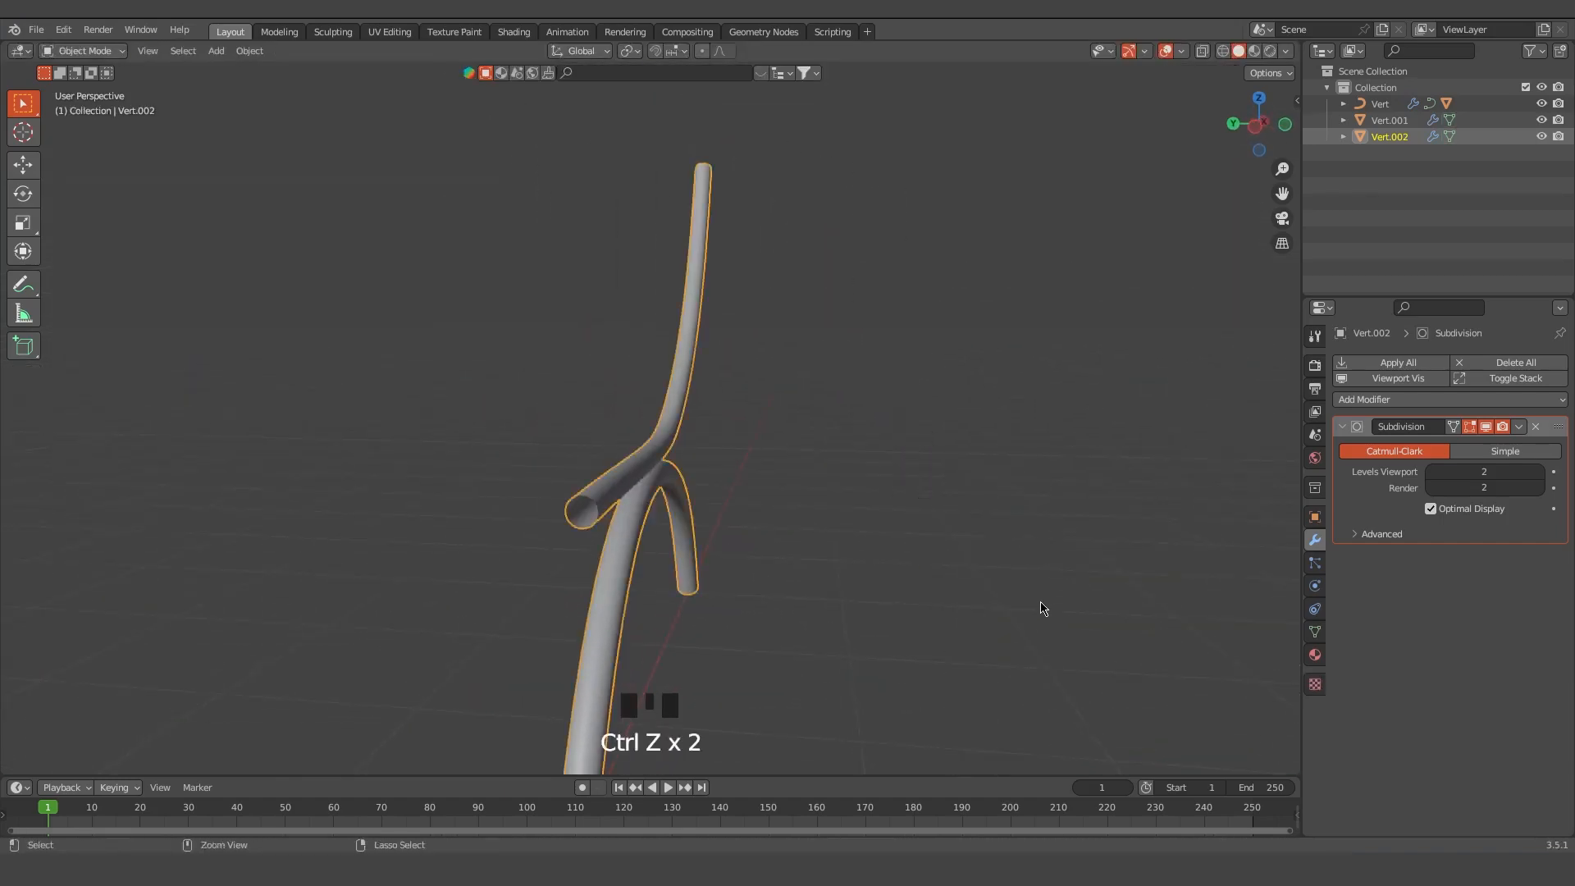
key(ctrl+z)
Make an independent duplicate of the side frame and move it about 1.24 m along negative Y
scroll(804, 580, down, 3)
key(shift+d)
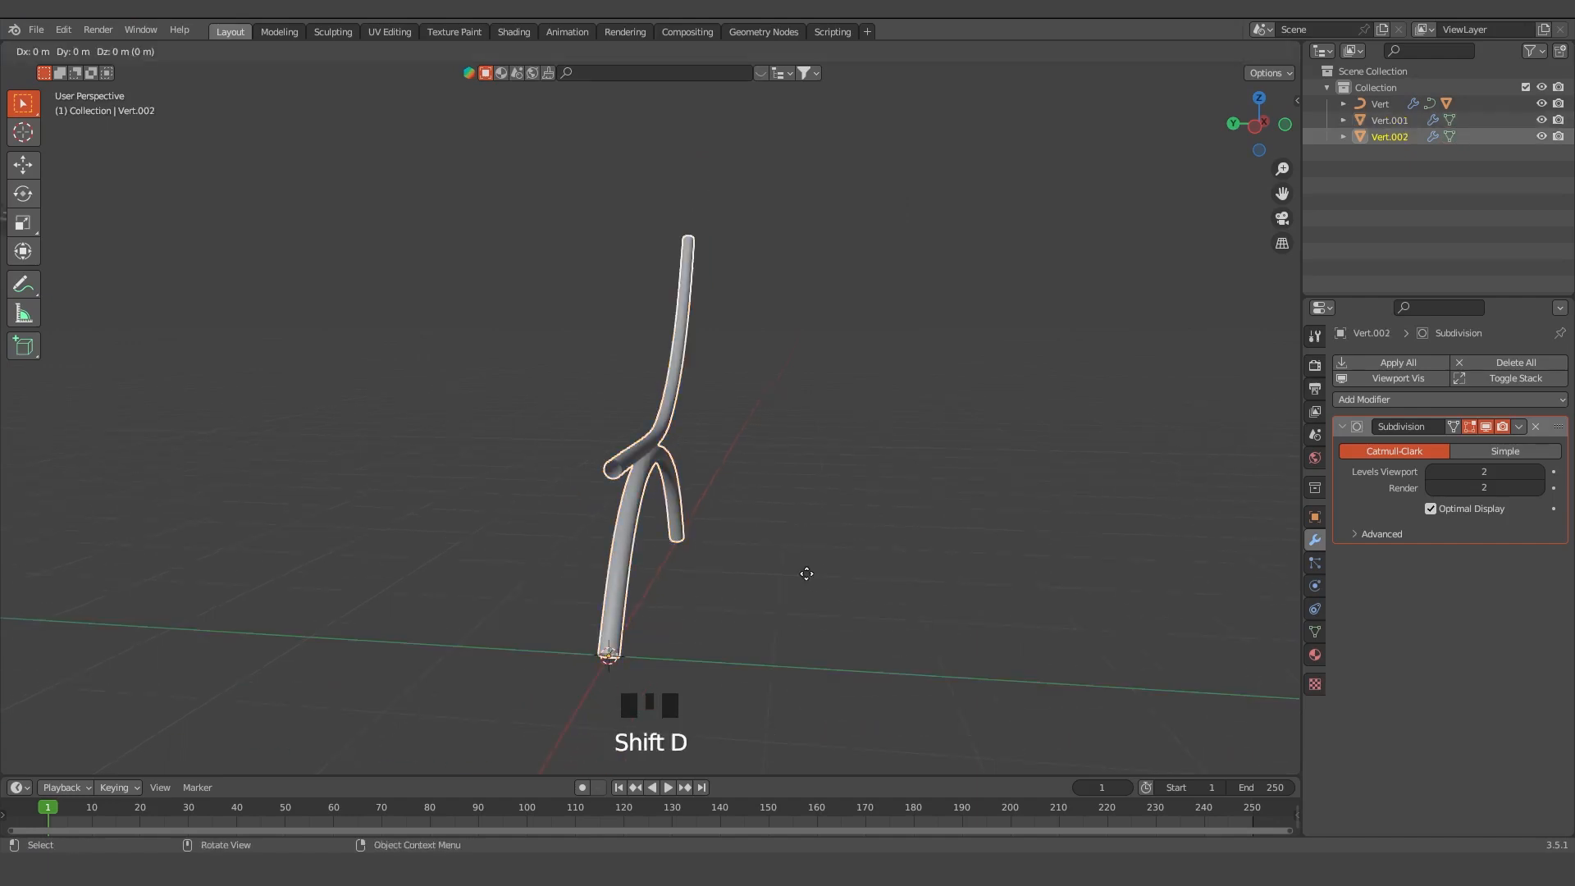
right_click(806, 574)
key(g)
key(y)
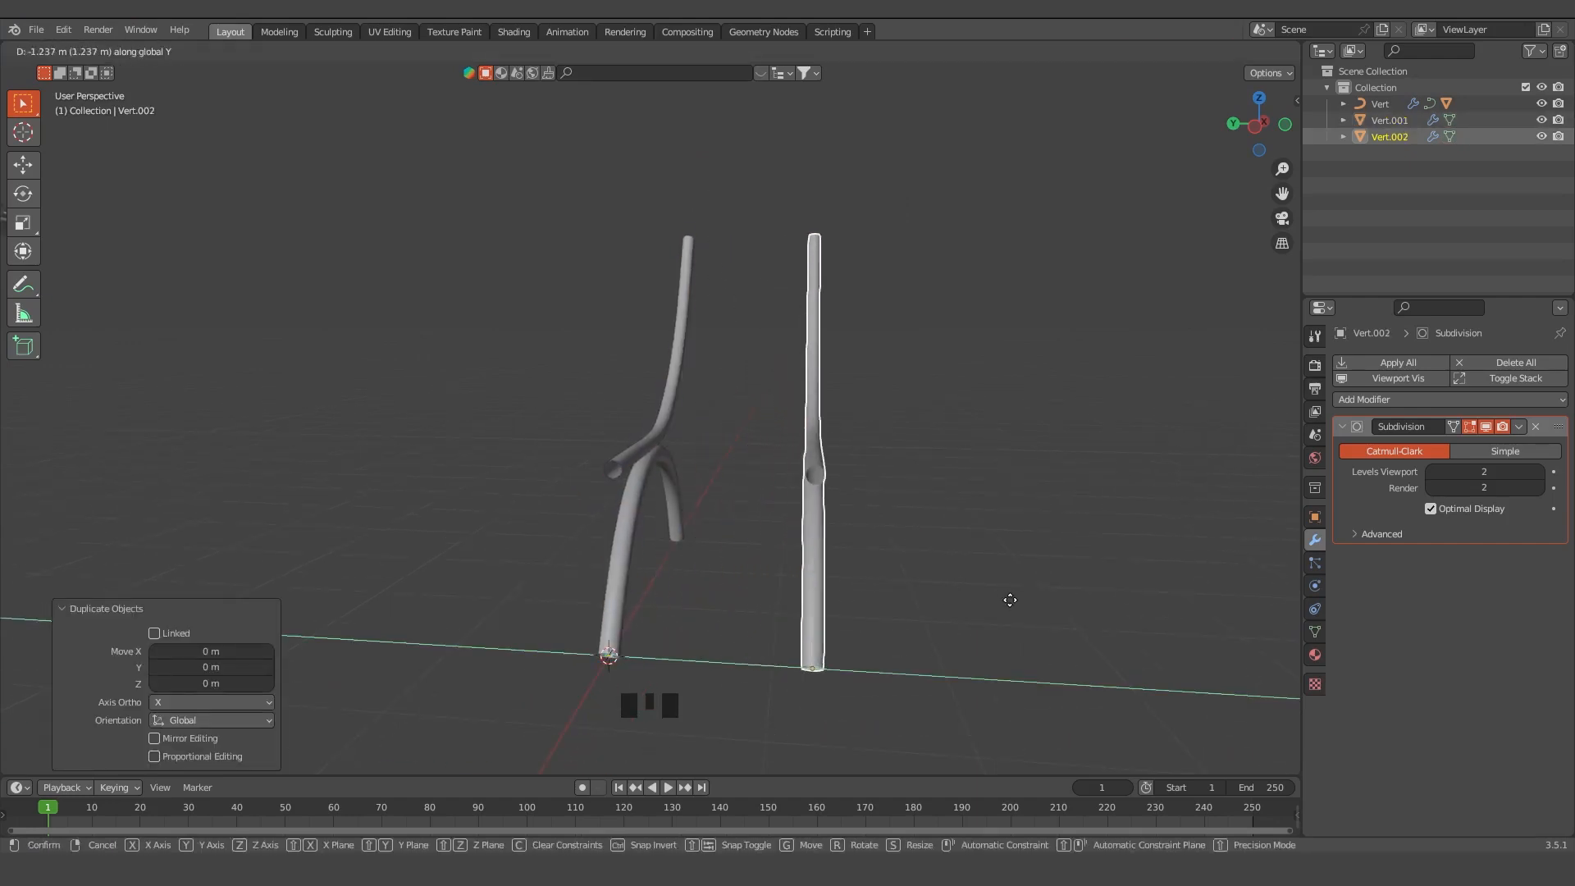
click(1010, 600)
middle_drag(753, 626, 801, 631)
key(Tab)
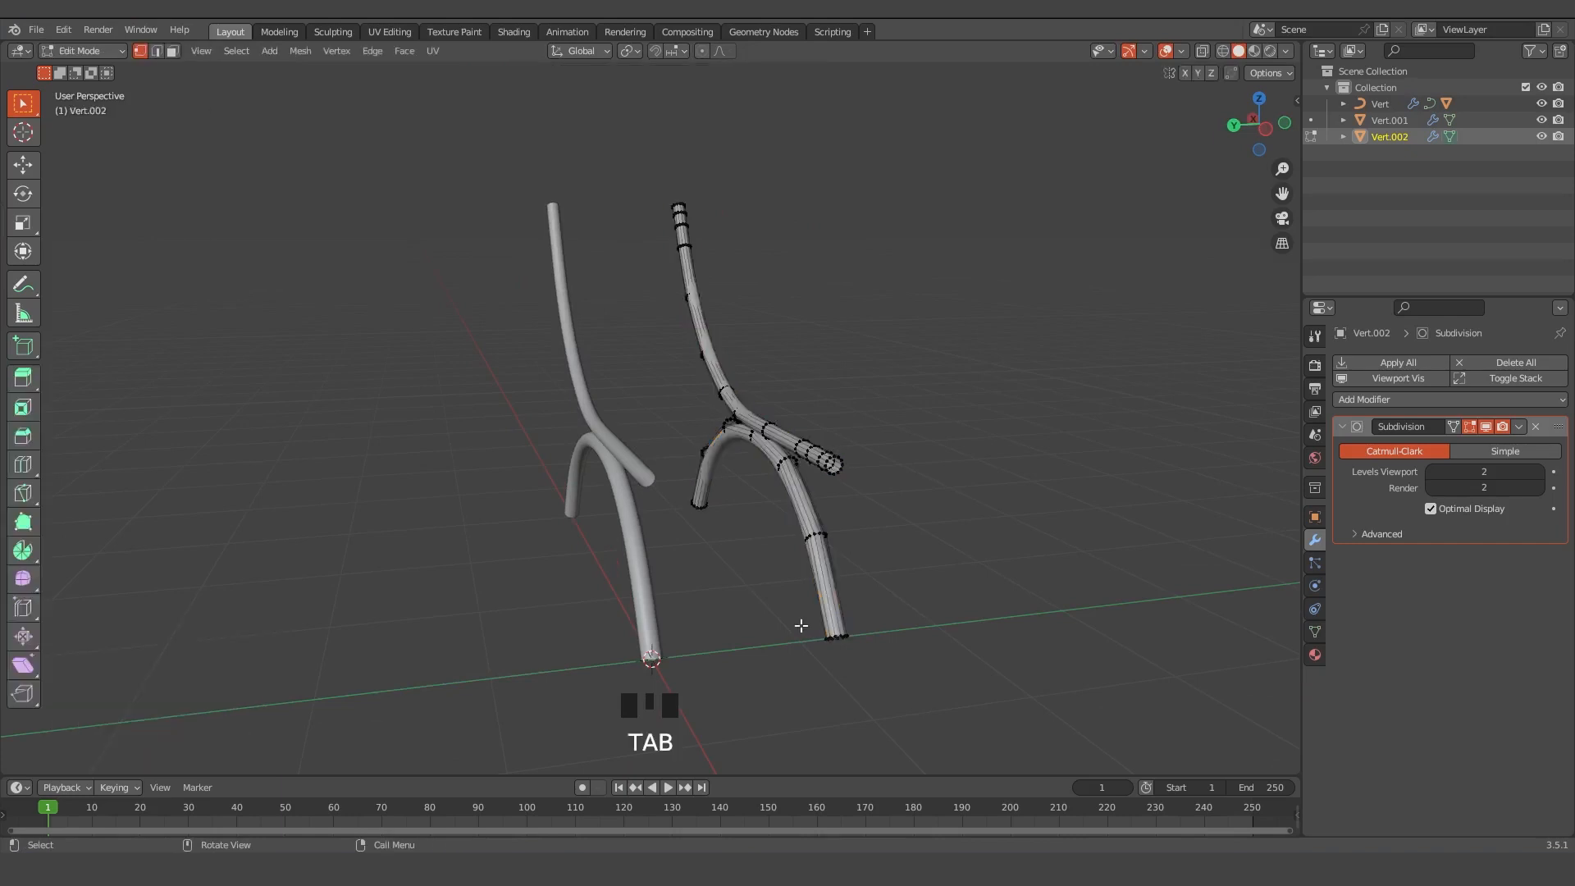
key(Tab)
Join the two side frames into one object and open it in Edit Mode
click(928, 672)
middle_drag(1058, 516, 894, 500)
drag(525, 345, 966, 688)
key(ctrl+j)
key(Tab)
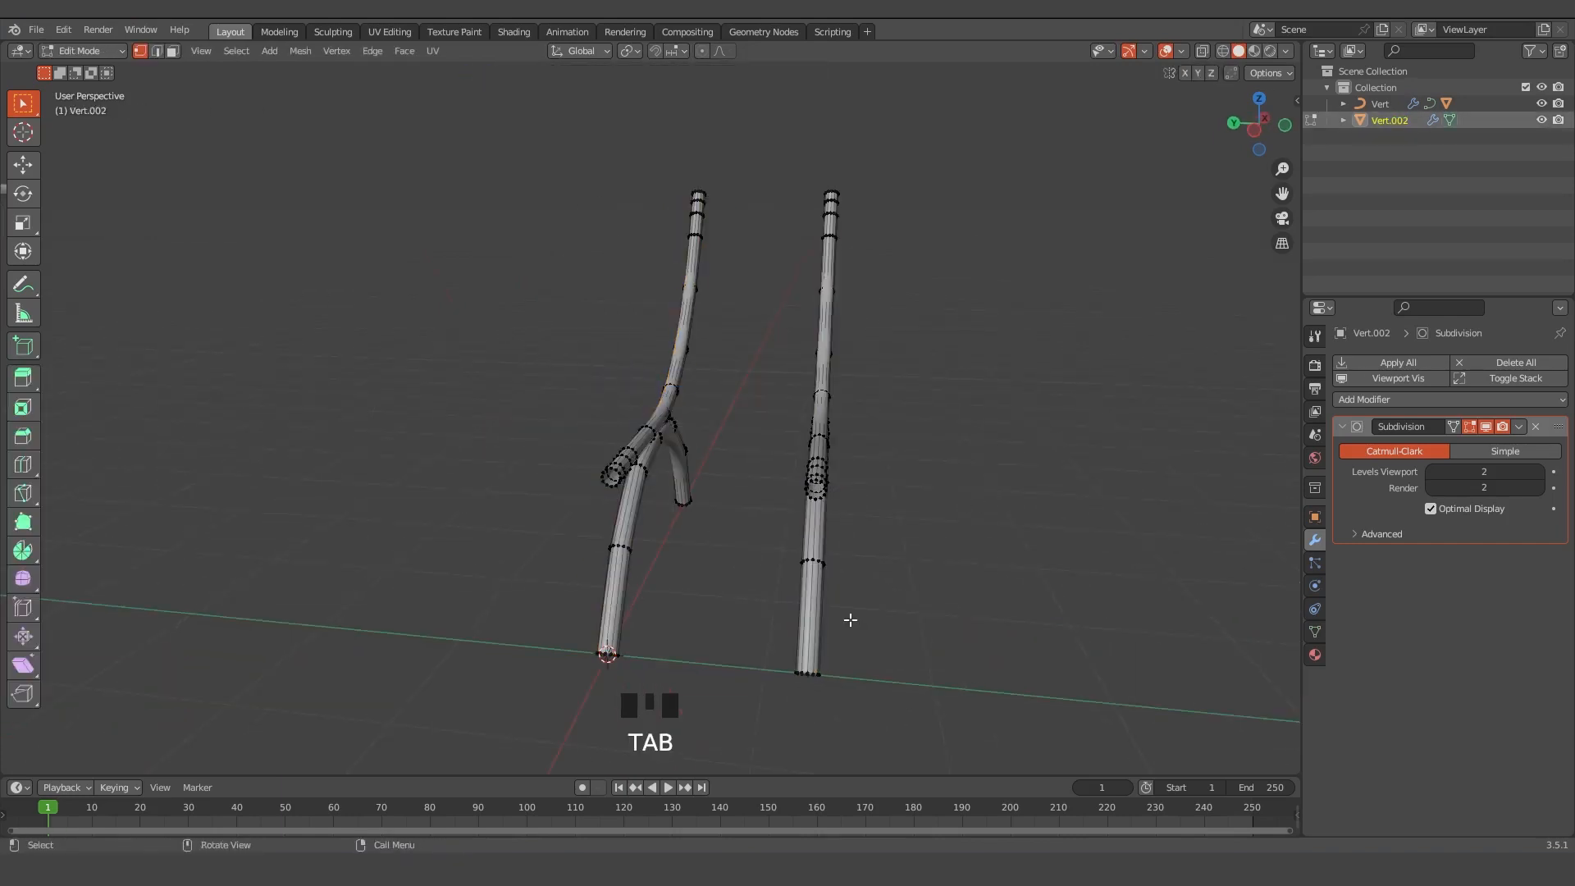
Fill the open front end loops of both seat tubes with faces
middle_drag(844, 619, 854, 654)
scroll(814, 657, up, 1)
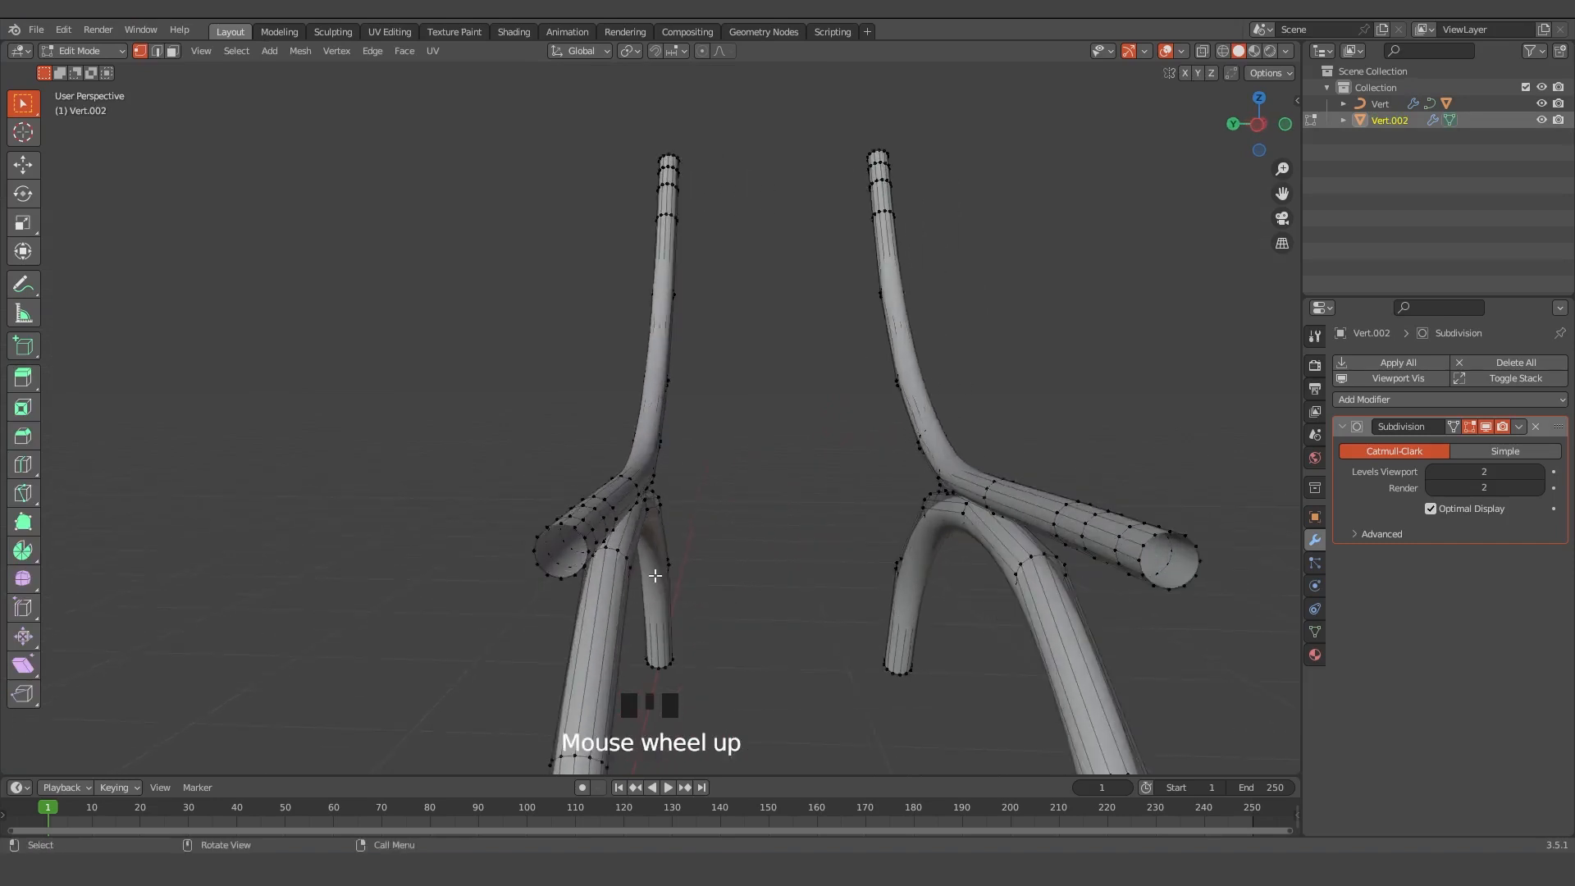
middle_drag(654, 575, 509, 549)
alt+click(508, 541)
key(f)
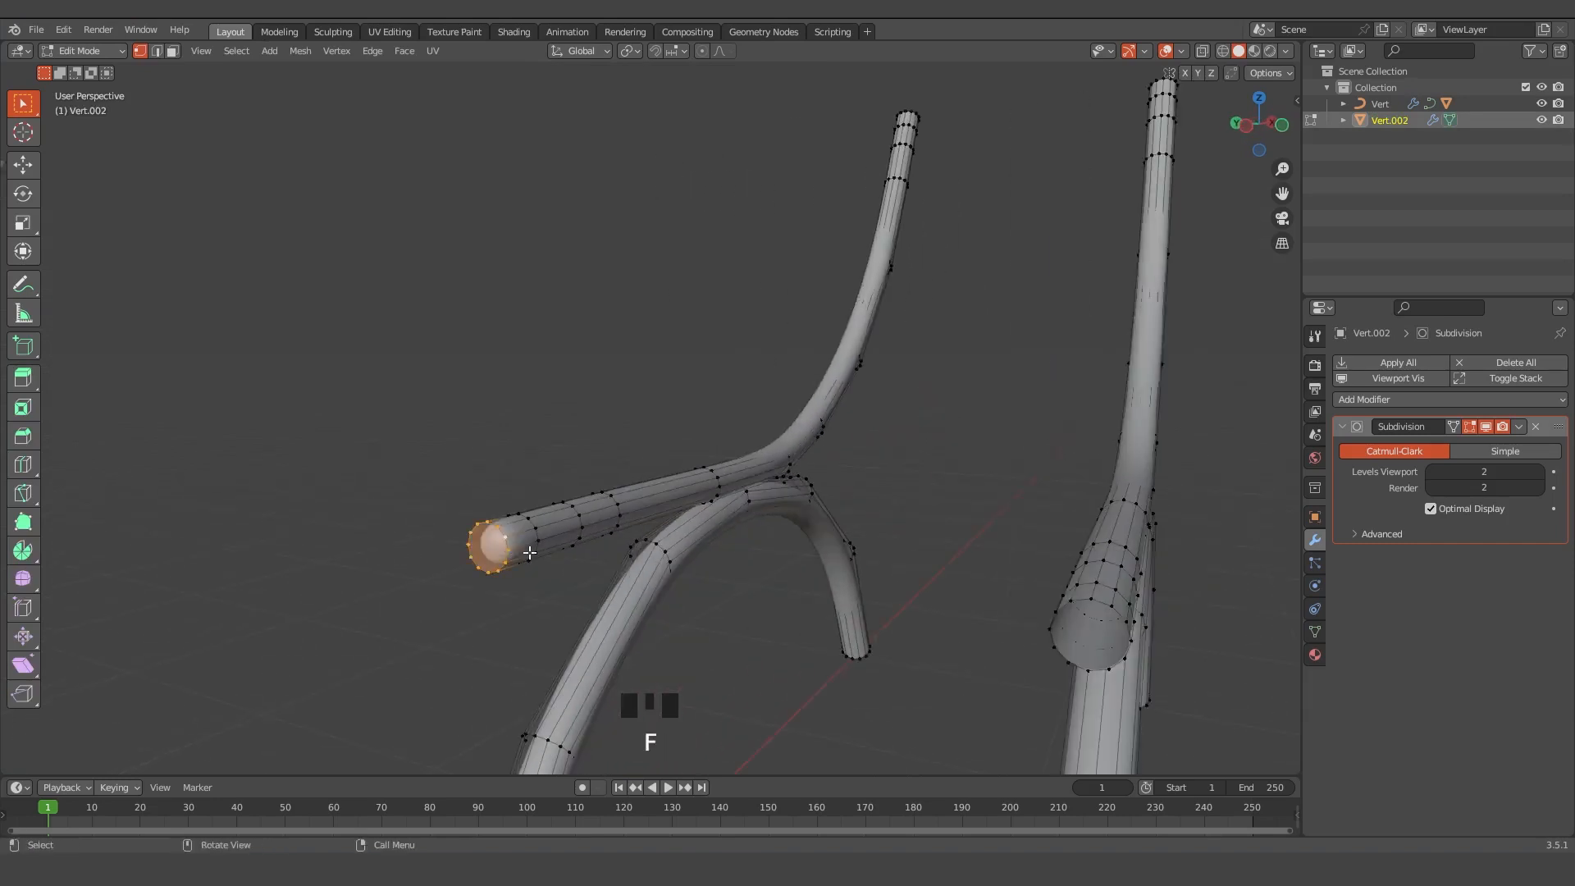
middle_drag(1117, 679, 887, 618)
alt+click(888, 612)
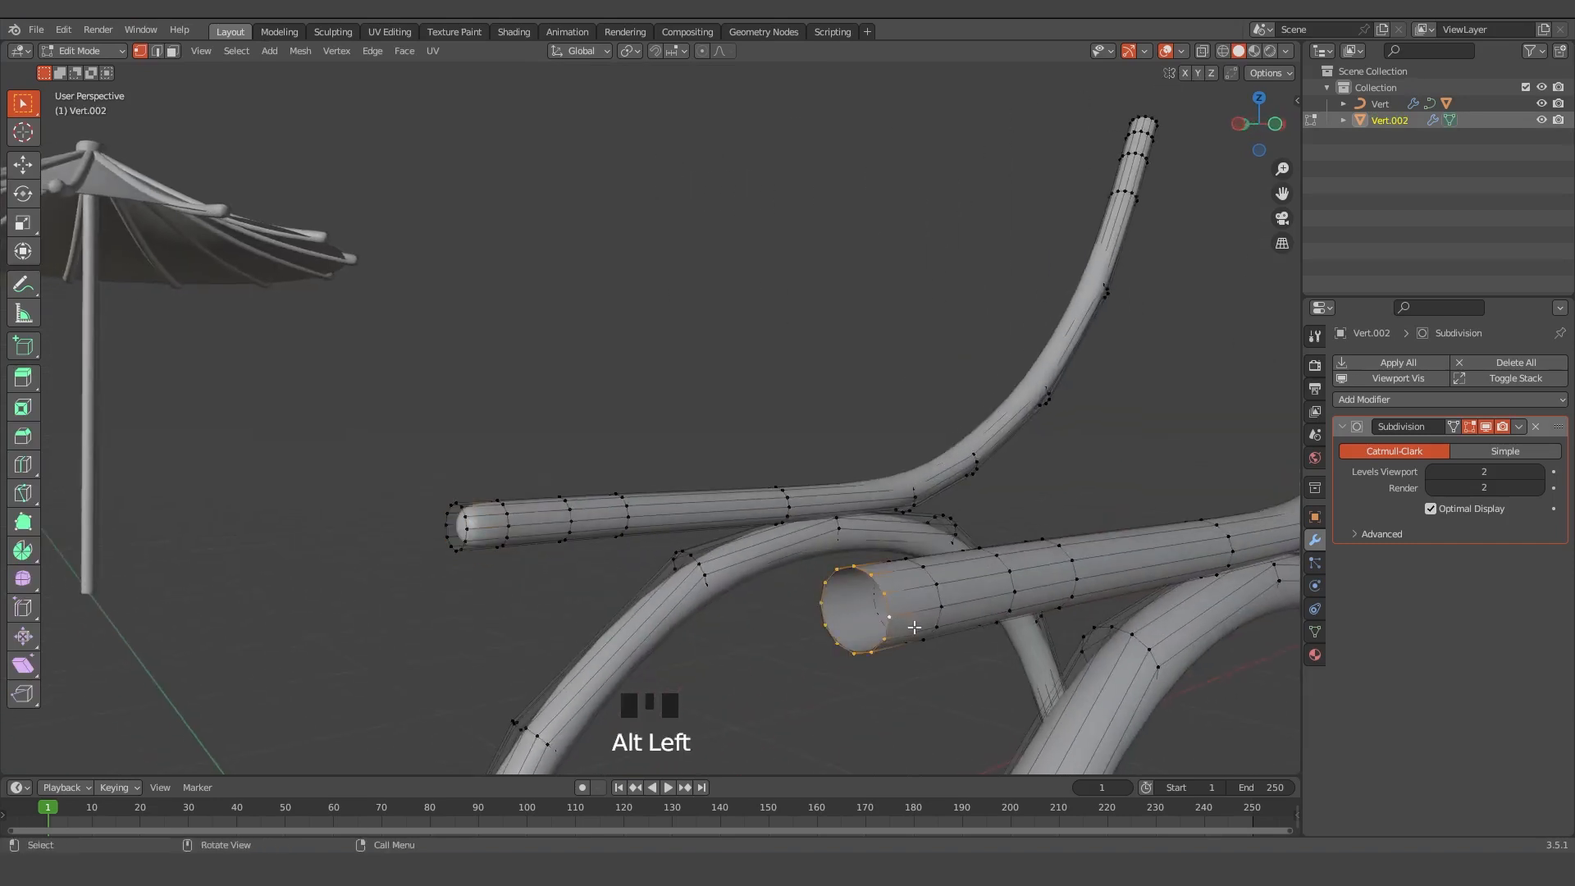
key(f)
Fill the open top end loops of both backrest tubes with faces
middle_drag(967, 700, 1153, 443)
scroll(891, 652, up, 2)
alt+click(840, 622)
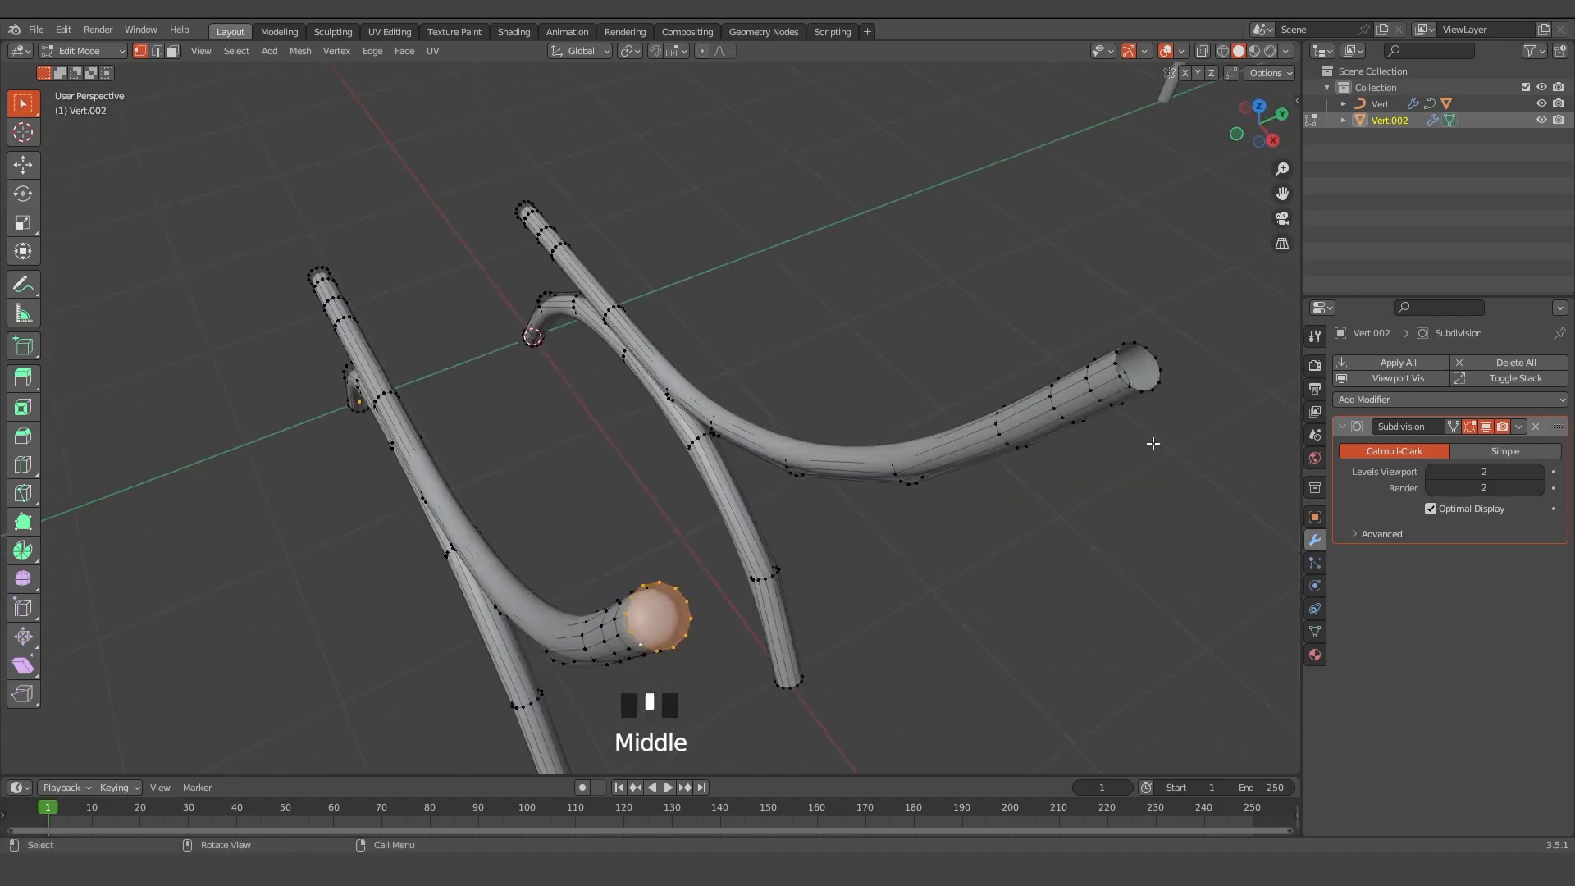
alt+click(1124, 383)
scroll(790, 588, down, 3)
middle_drag(1075, 605, 372, 575)
scroll(771, 652, up, 2)
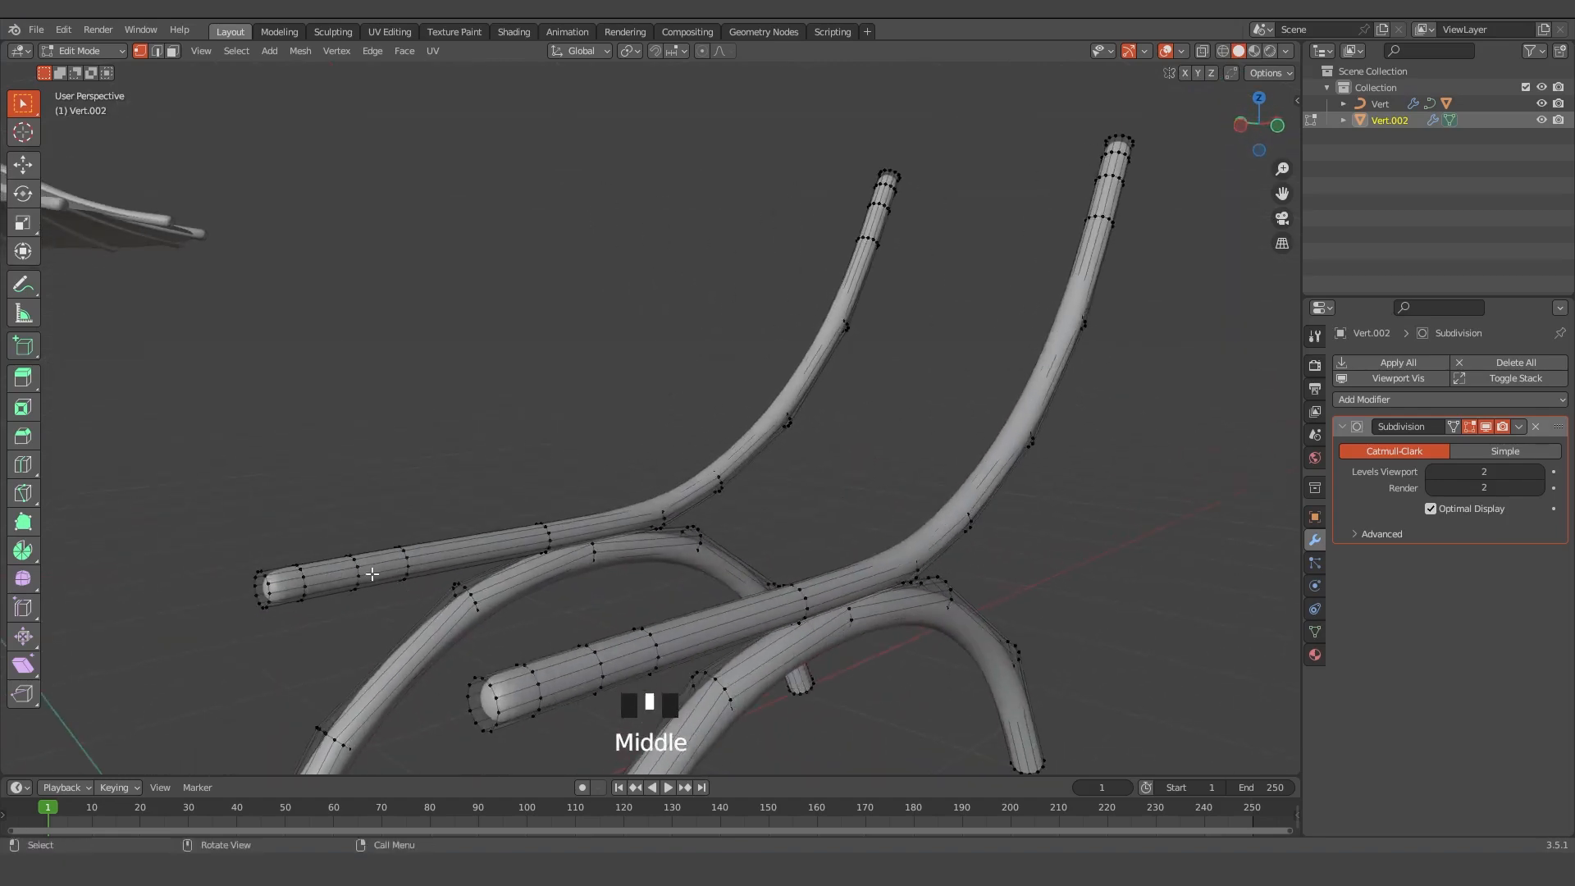
Select the inner lengthwise edge loops of both upper tubes and bridge them to form the chair's seat fabric
alt+click(377, 575)
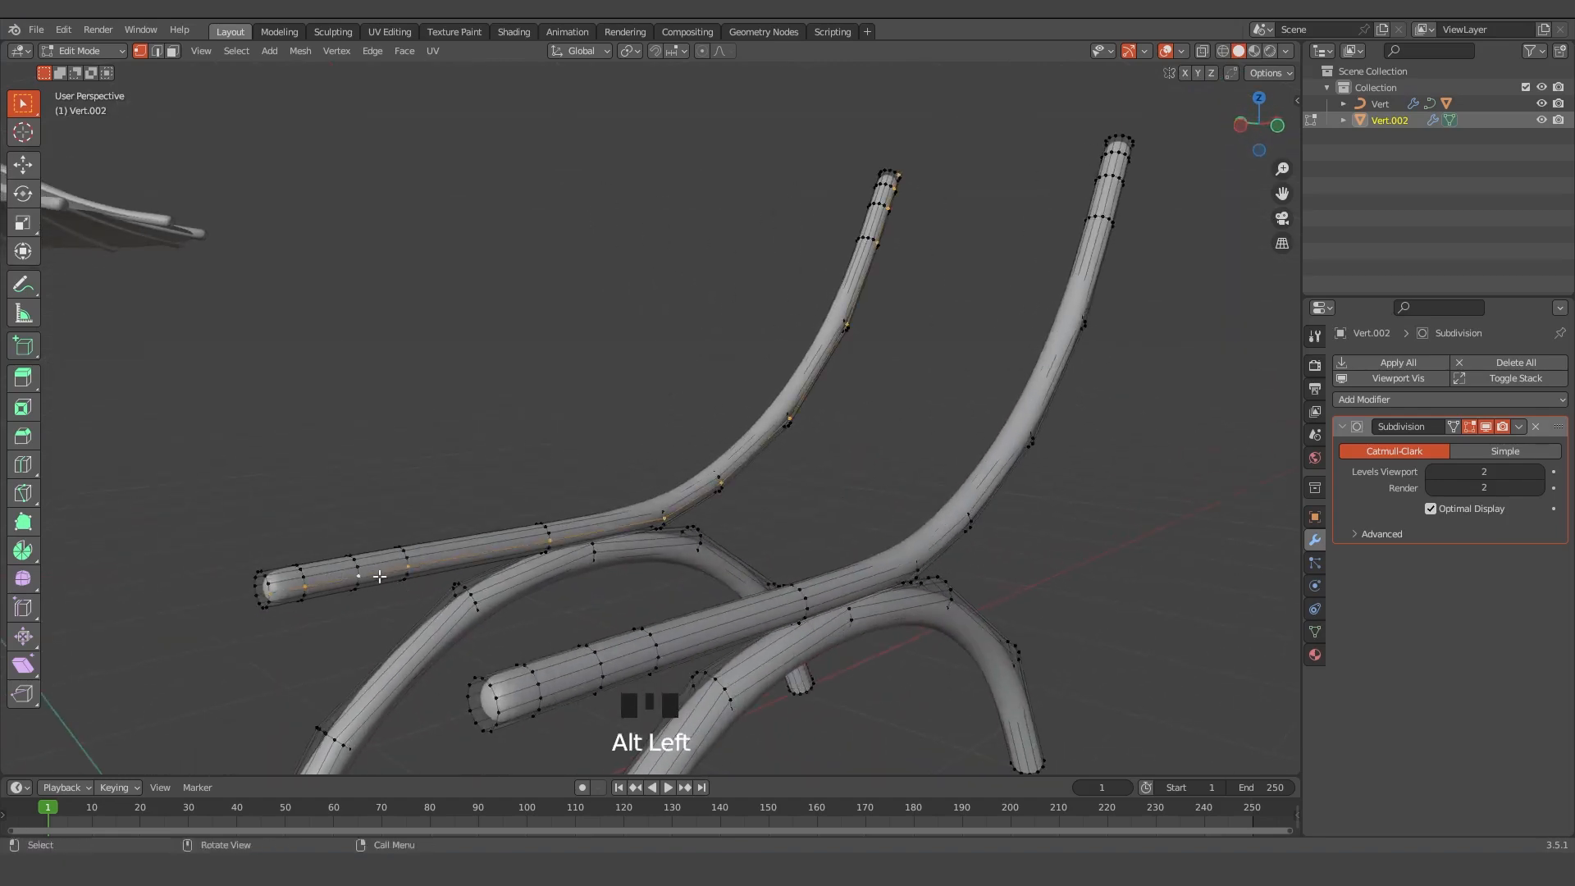
click(156, 51)
middle_drag(954, 396, 341, 257)
alt+shift+click(950, 520)
shift+click(287, 166)
middle_drag(287, 166, 815, 445)
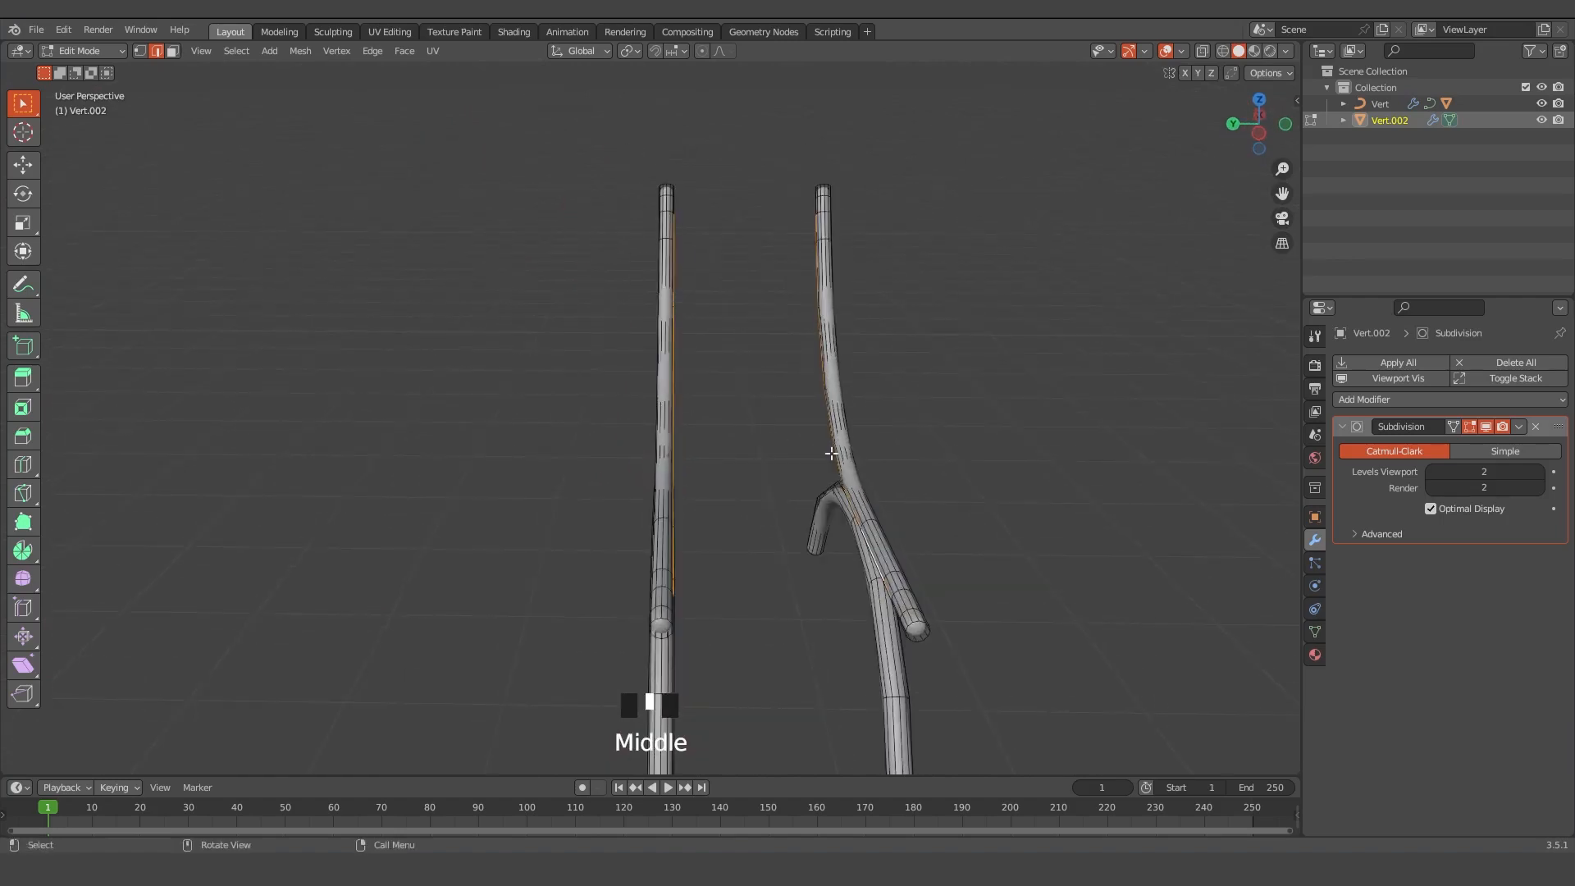
right_click(815, 446)
click(815, 416)
click(992, 520)
Add four evenly spaced lengthwise loop cuts to the seat fabric and return to Object Mode
middle_drag(991, 520, 852, 556)
key(ctrl+r)
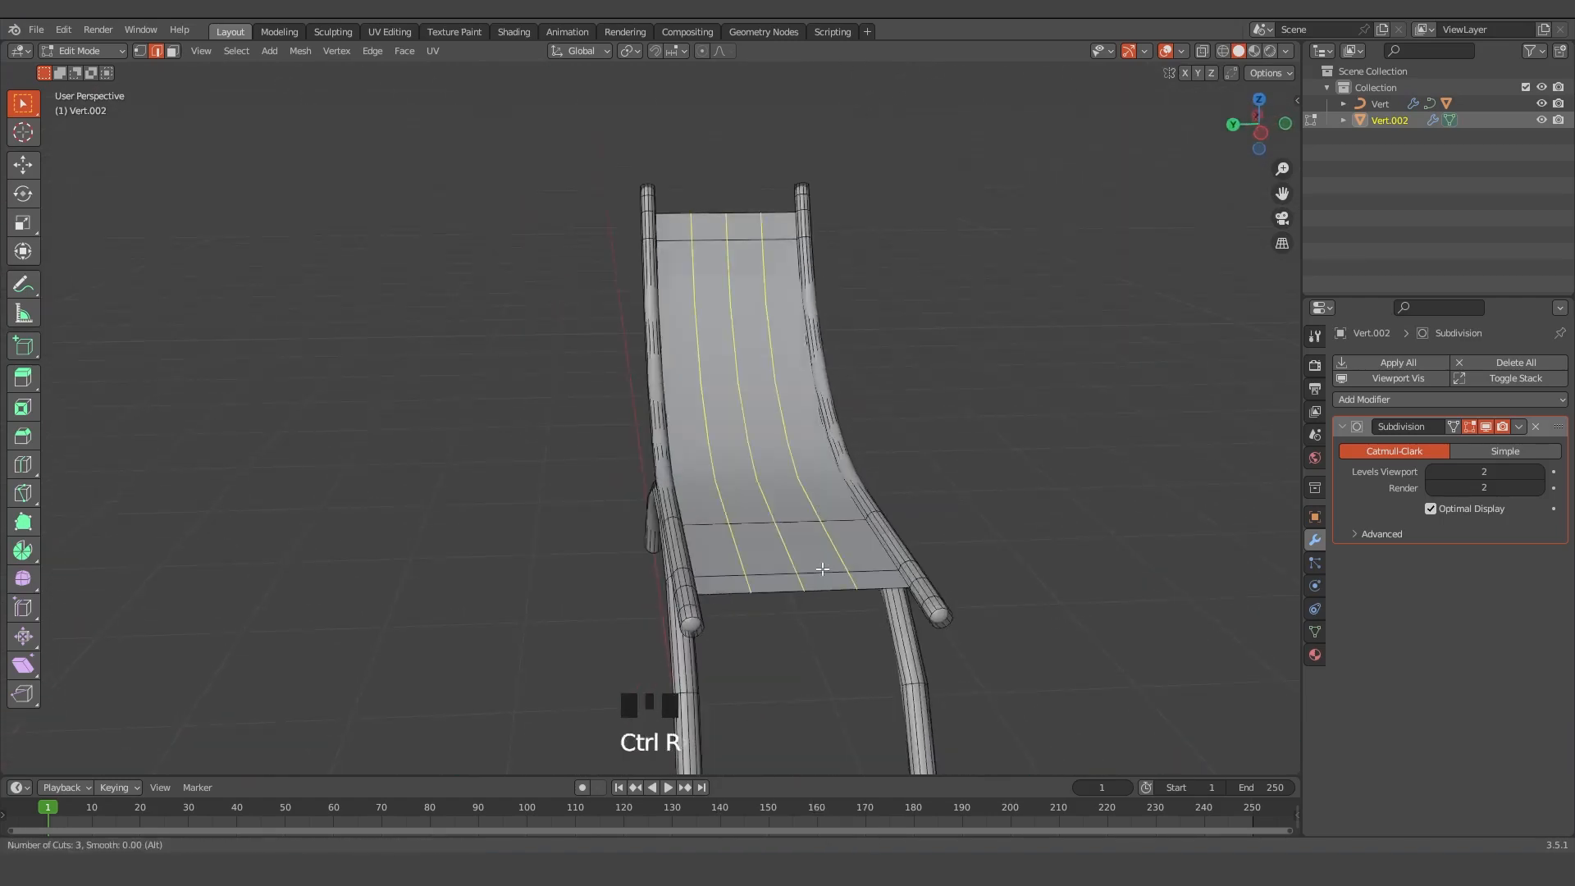
scroll(826, 567, up, 2)
click(825, 568)
right_click(826, 567)
middle_drag(826, 567, 1005, 605)
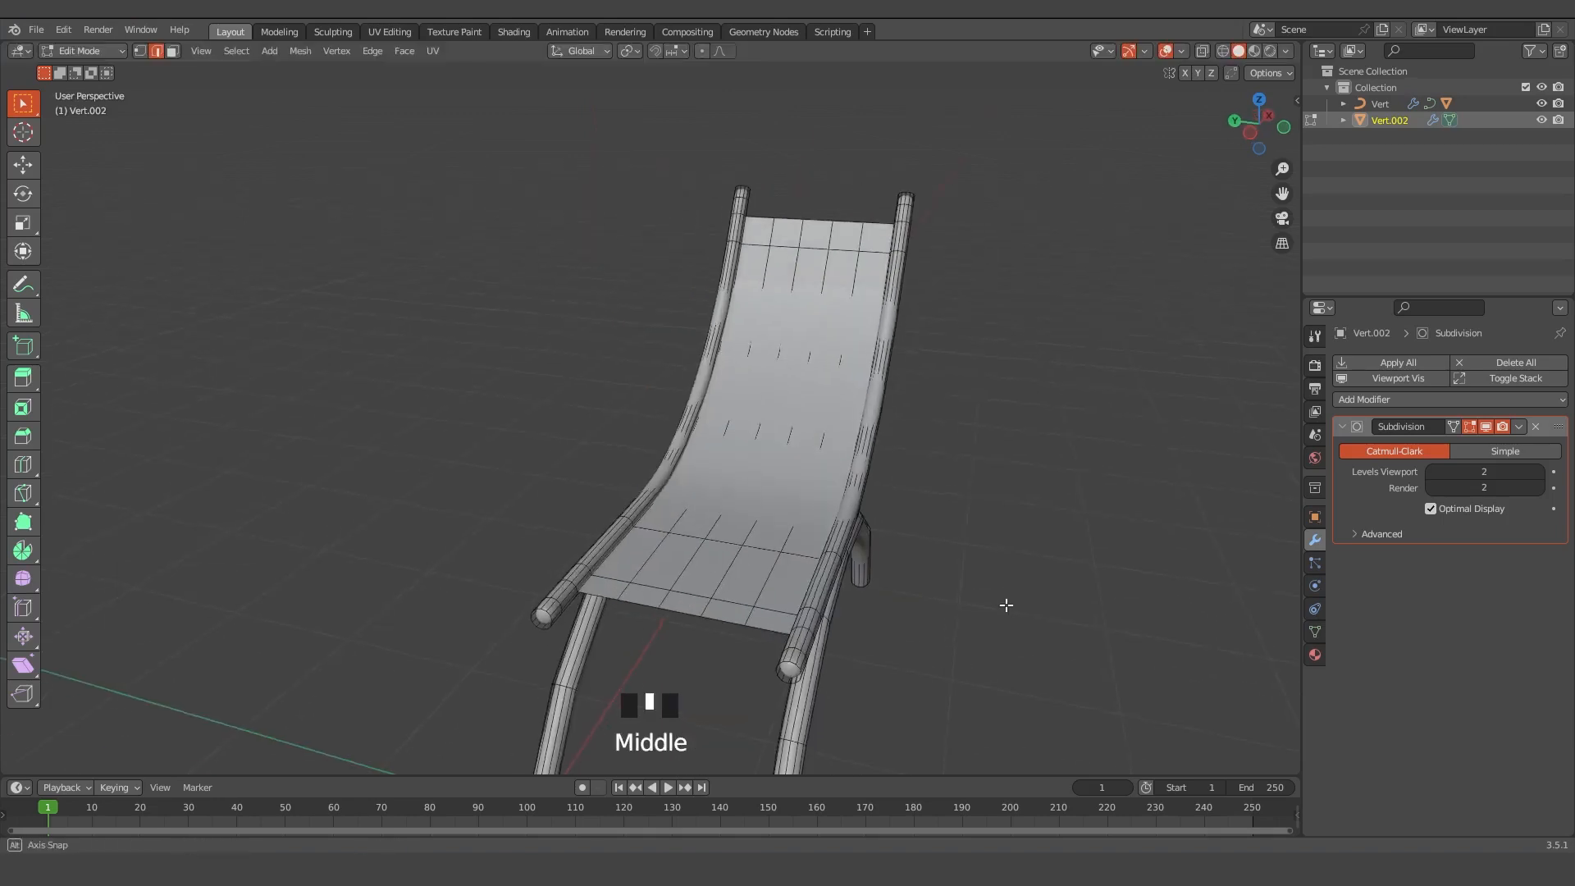
scroll(899, 598, down, 3)
key(Tab)
click(872, 587)
middle_drag(872, 588, 820, 584)
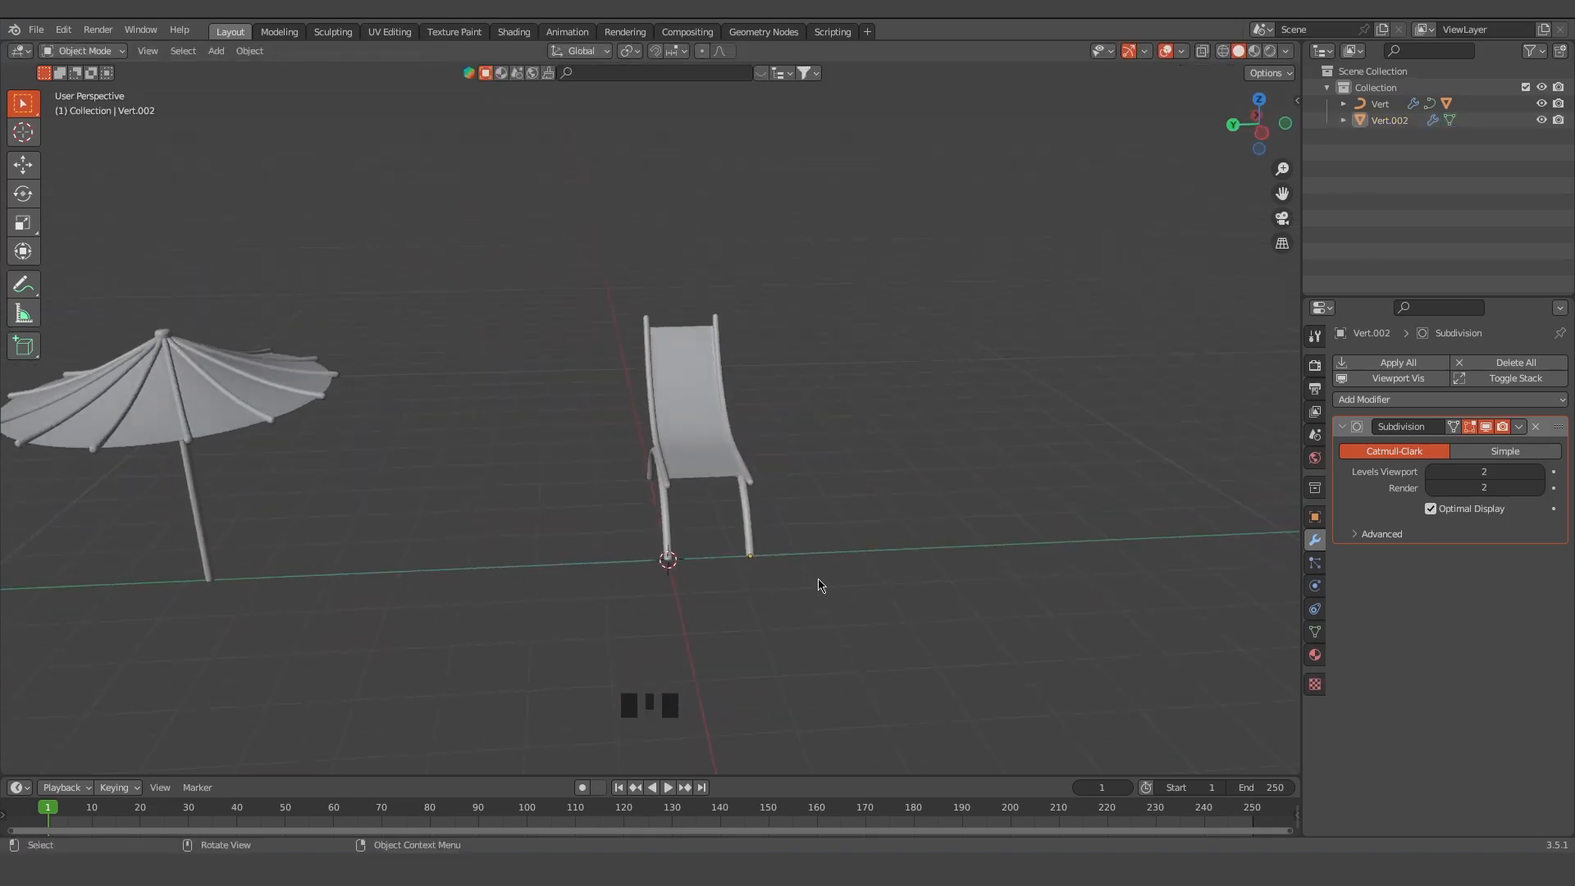
Scale the lounge chair by about 1.45 along the Y axis to widen it
click(726, 498)
key(s)
key(y)
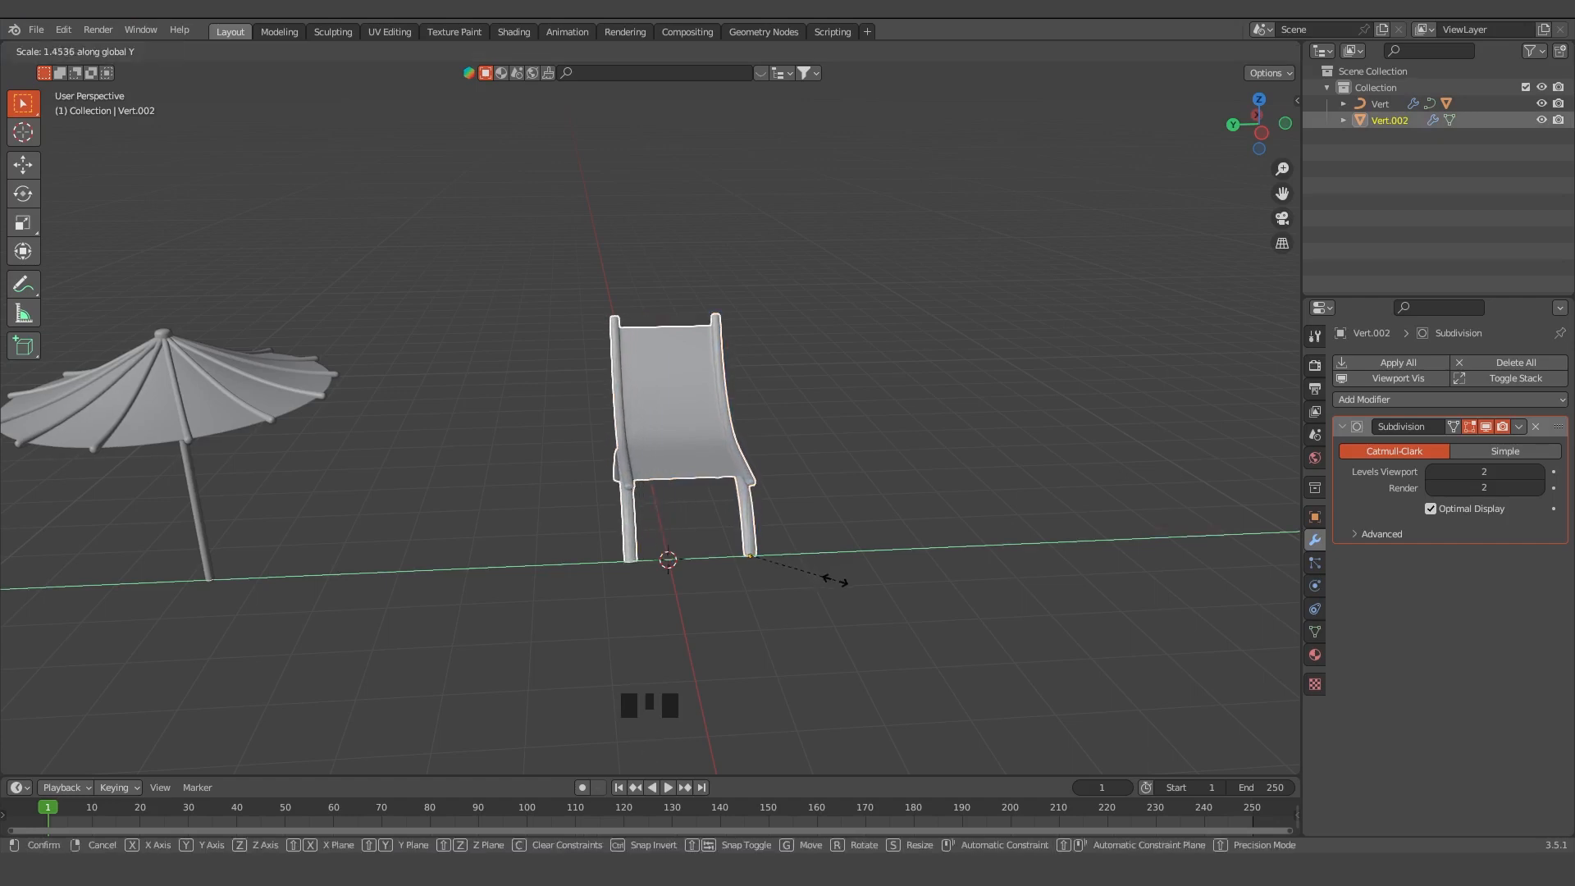
click(819, 578)
click(818, 584)
middle_drag(775, 623, 232, 492)
Move the parasol about 5.36 m along negative Y to bring it next to the chair
click(198, 518)
key(g)
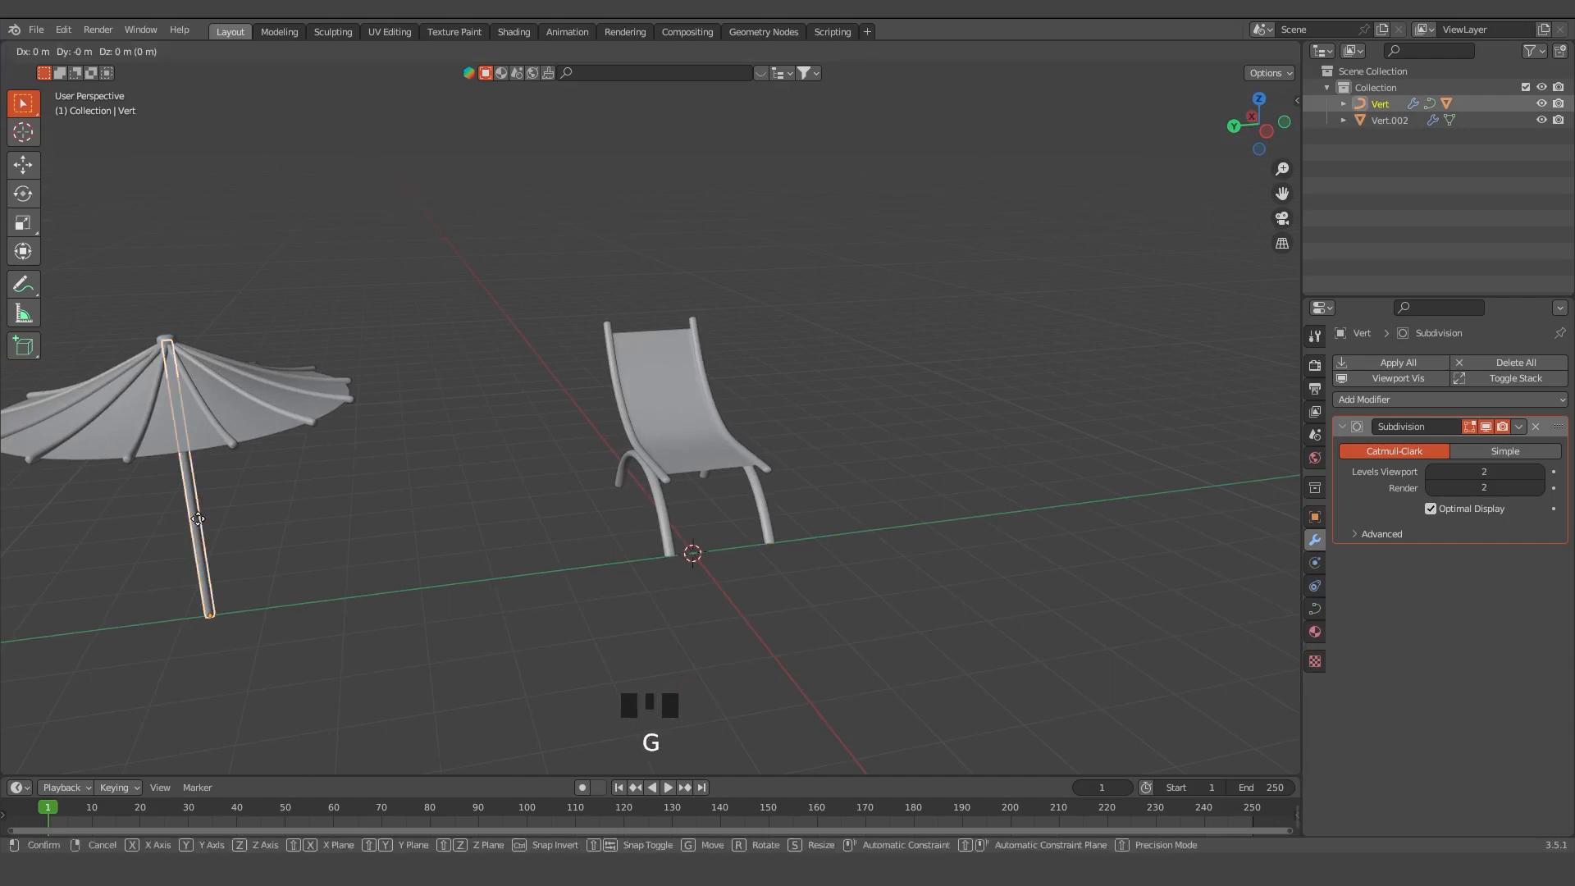
key(y)
click(597, 464)
middle_drag(789, 560, 727, 538)
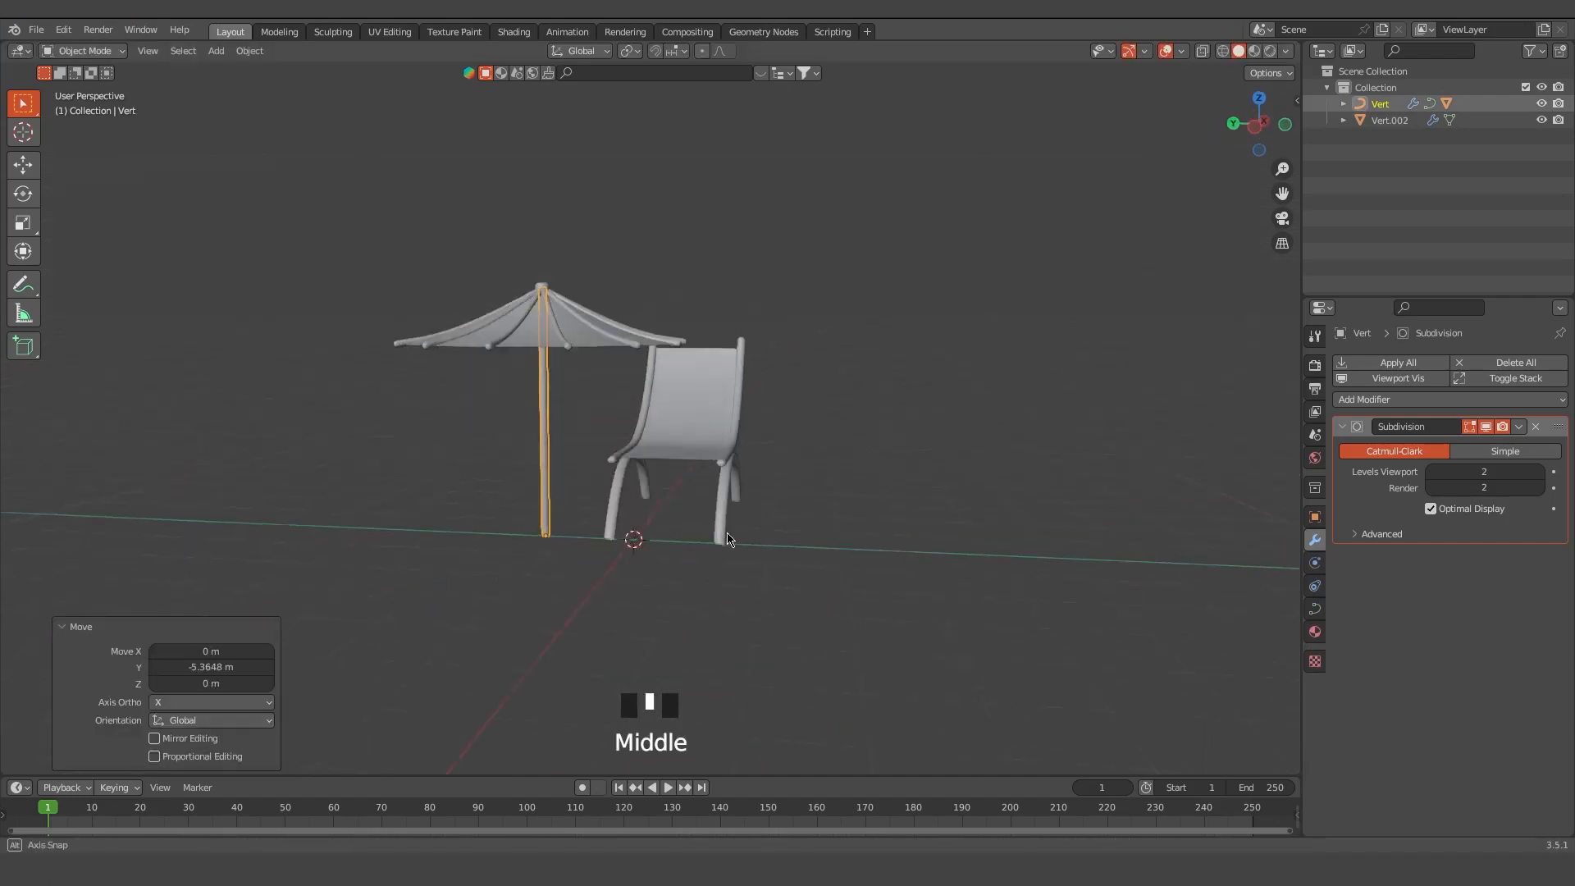
Scale the lounge chair uniformly to 0.643 and move it about 1.3 m along positive Y
scroll(728, 539, up, 2)
click(743, 534)
key(s)
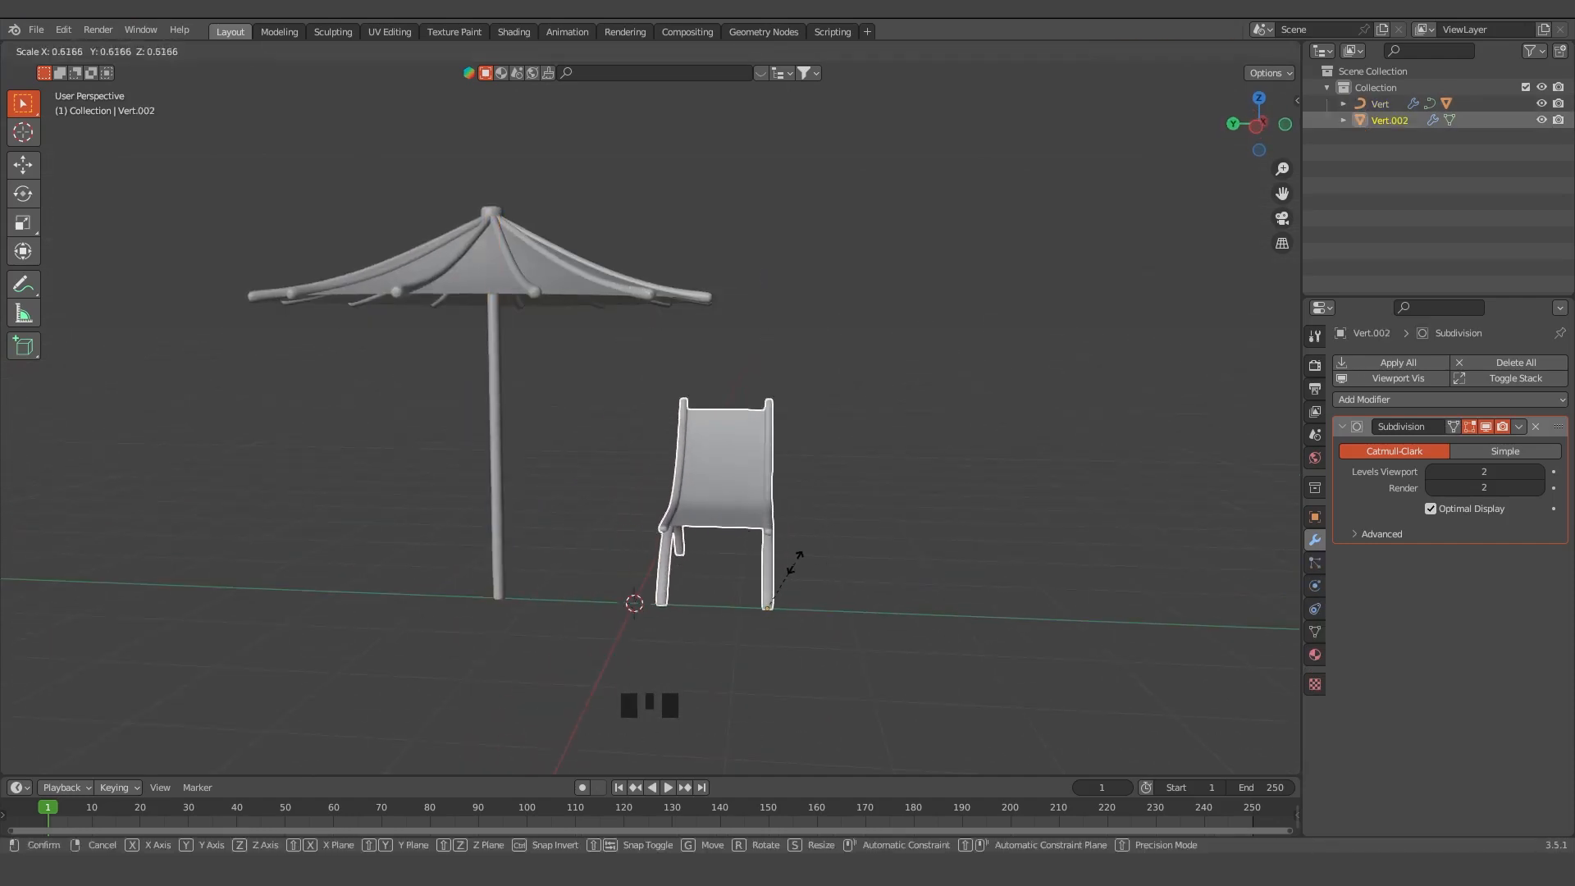
click(797, 558)
key(g)
key(y)
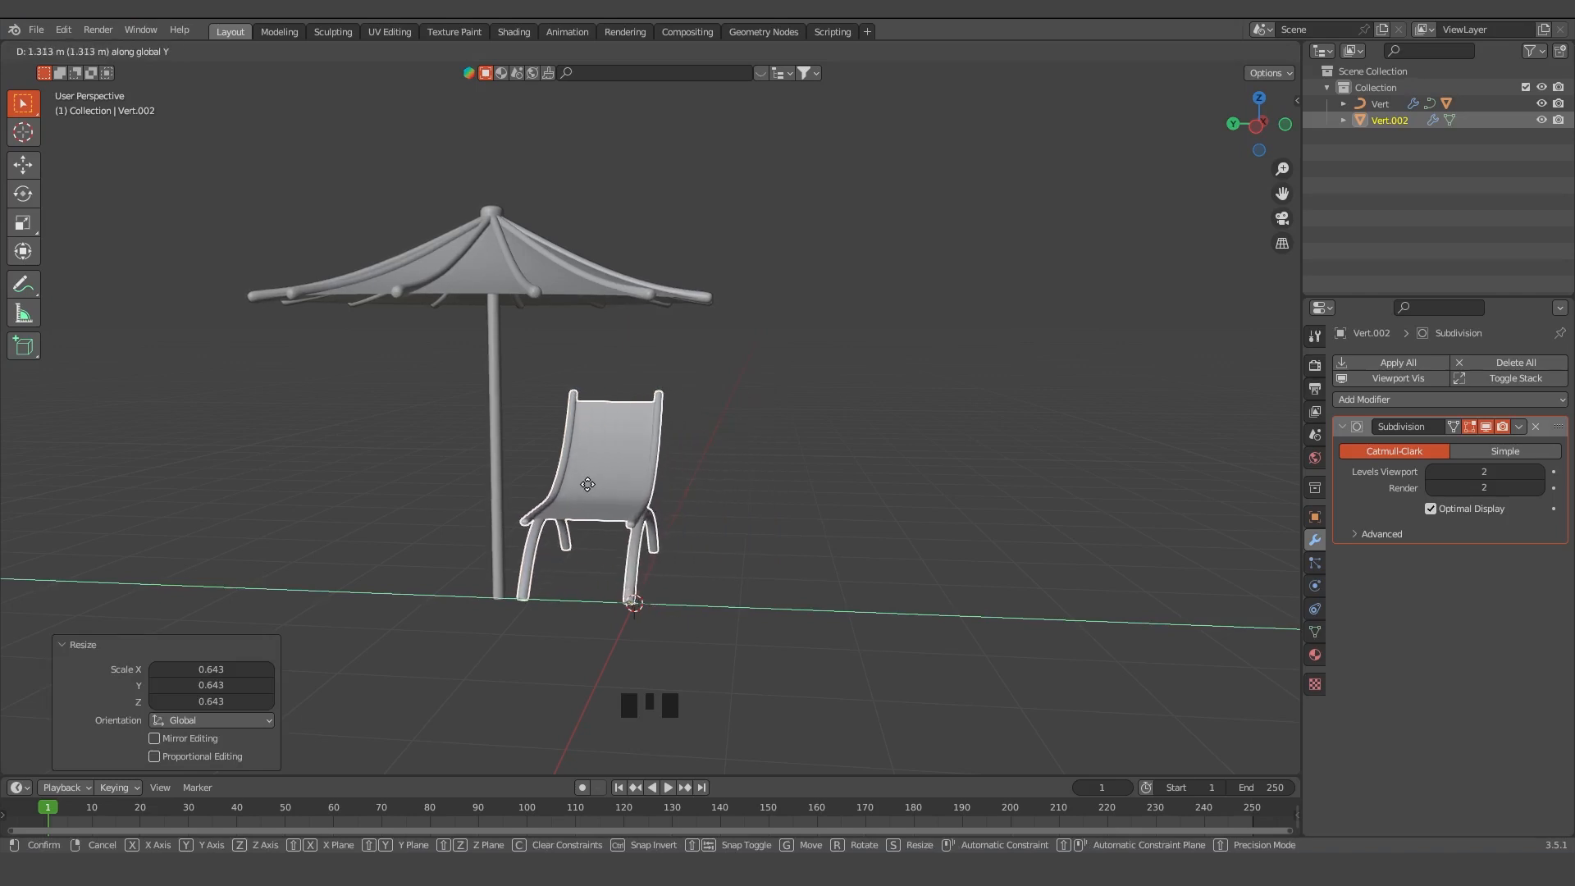
click(588, 484)
Move the parasol about 1.48 m and another 0.38 m along negative Y, and about 1.8 m along positive X
middle_drag(603, 603, 836, 612)
click(707, 575)
middle_drag(968, 574, 878, 587)
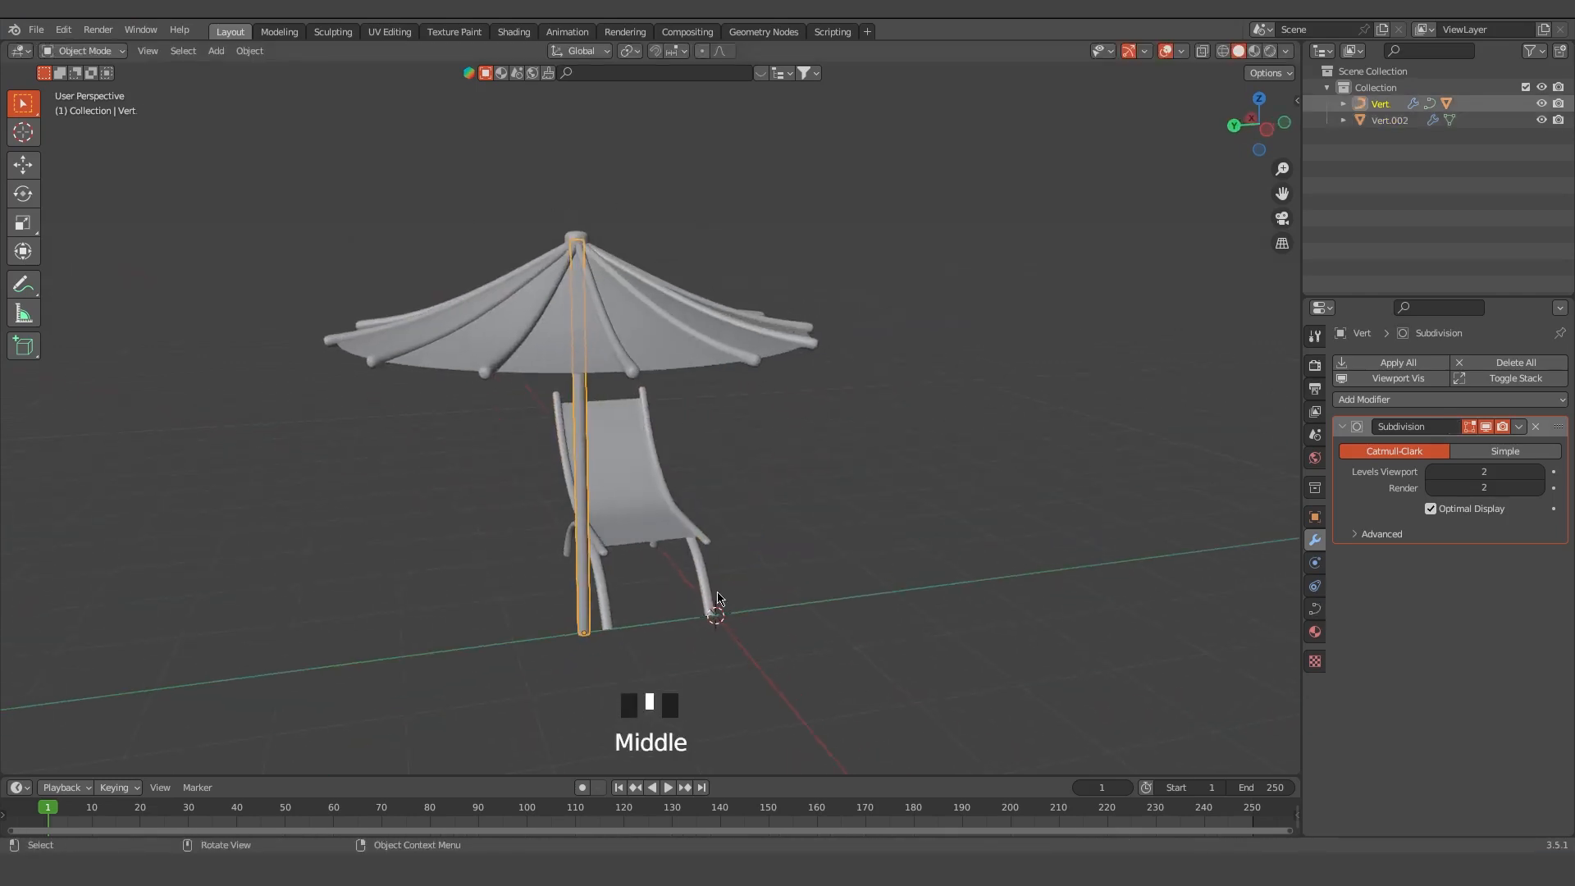
key(g)
key(y)
click(861, 598)
key(g)
key(x)
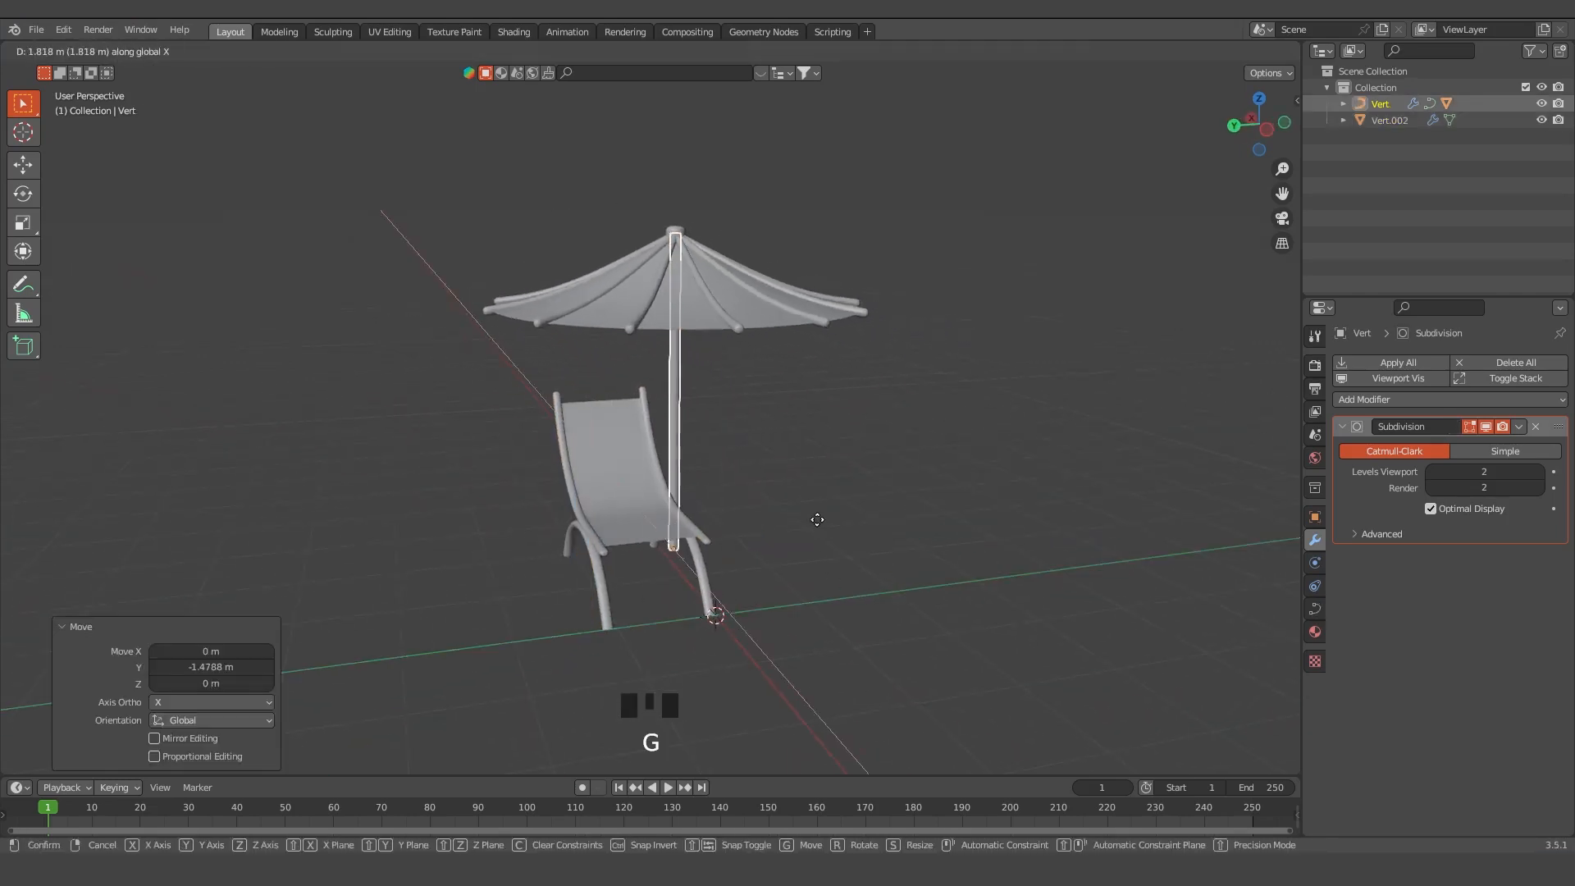
click(845, 525)
middle_drag(845, 525, 847, 631)
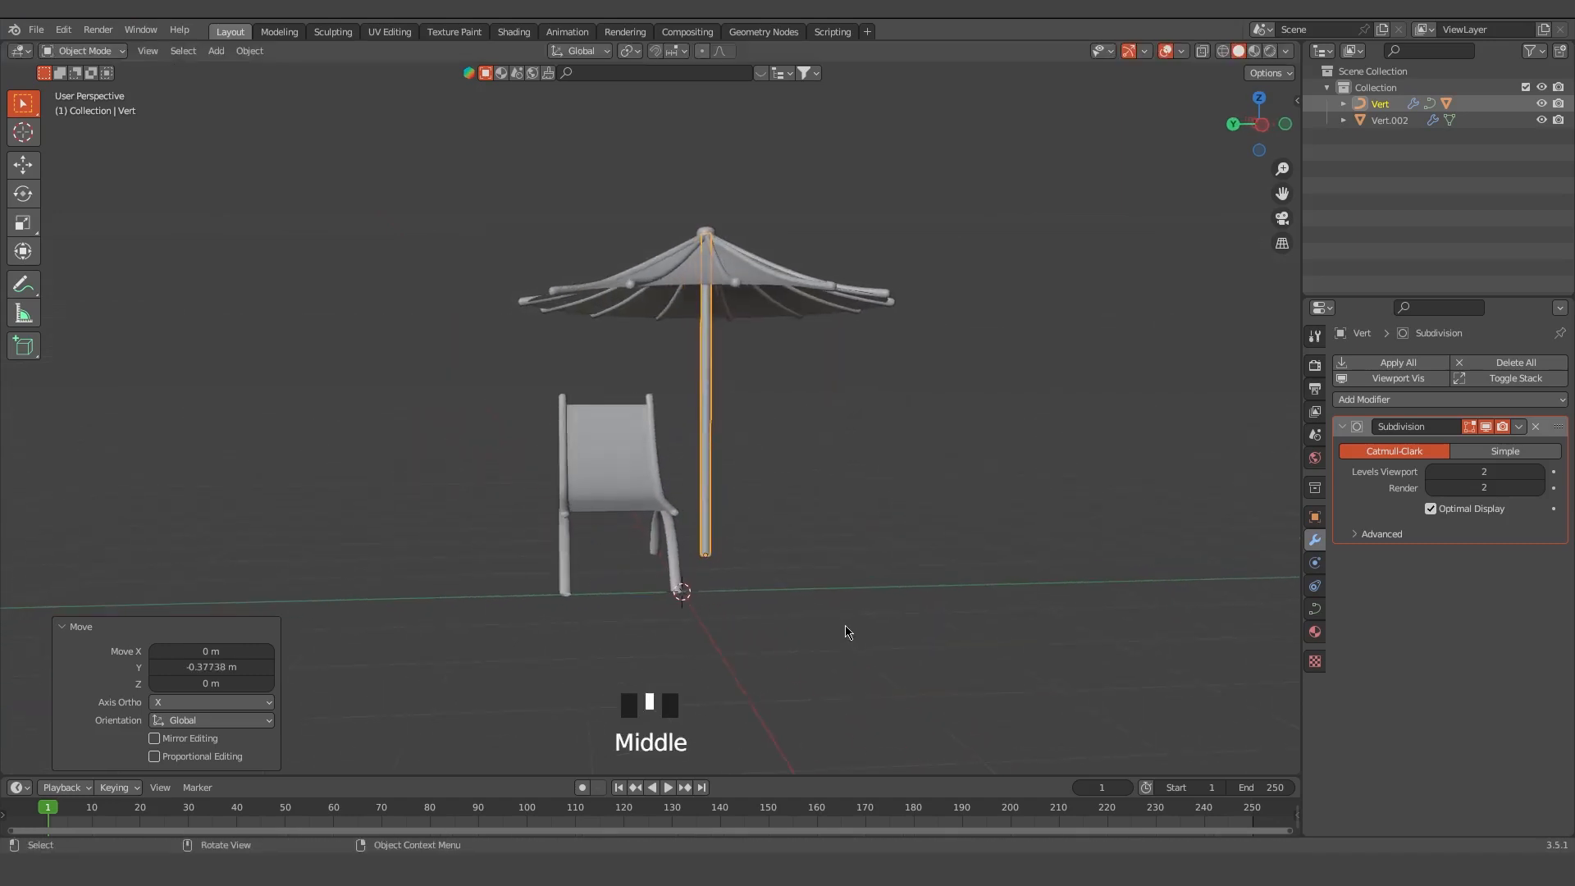
In the left view, shift the parasol about 0.42 m along negative Y, tilt it 6.96° away from the chair, and adjust its position
key(grave)
key(grave)
click(657, 588)
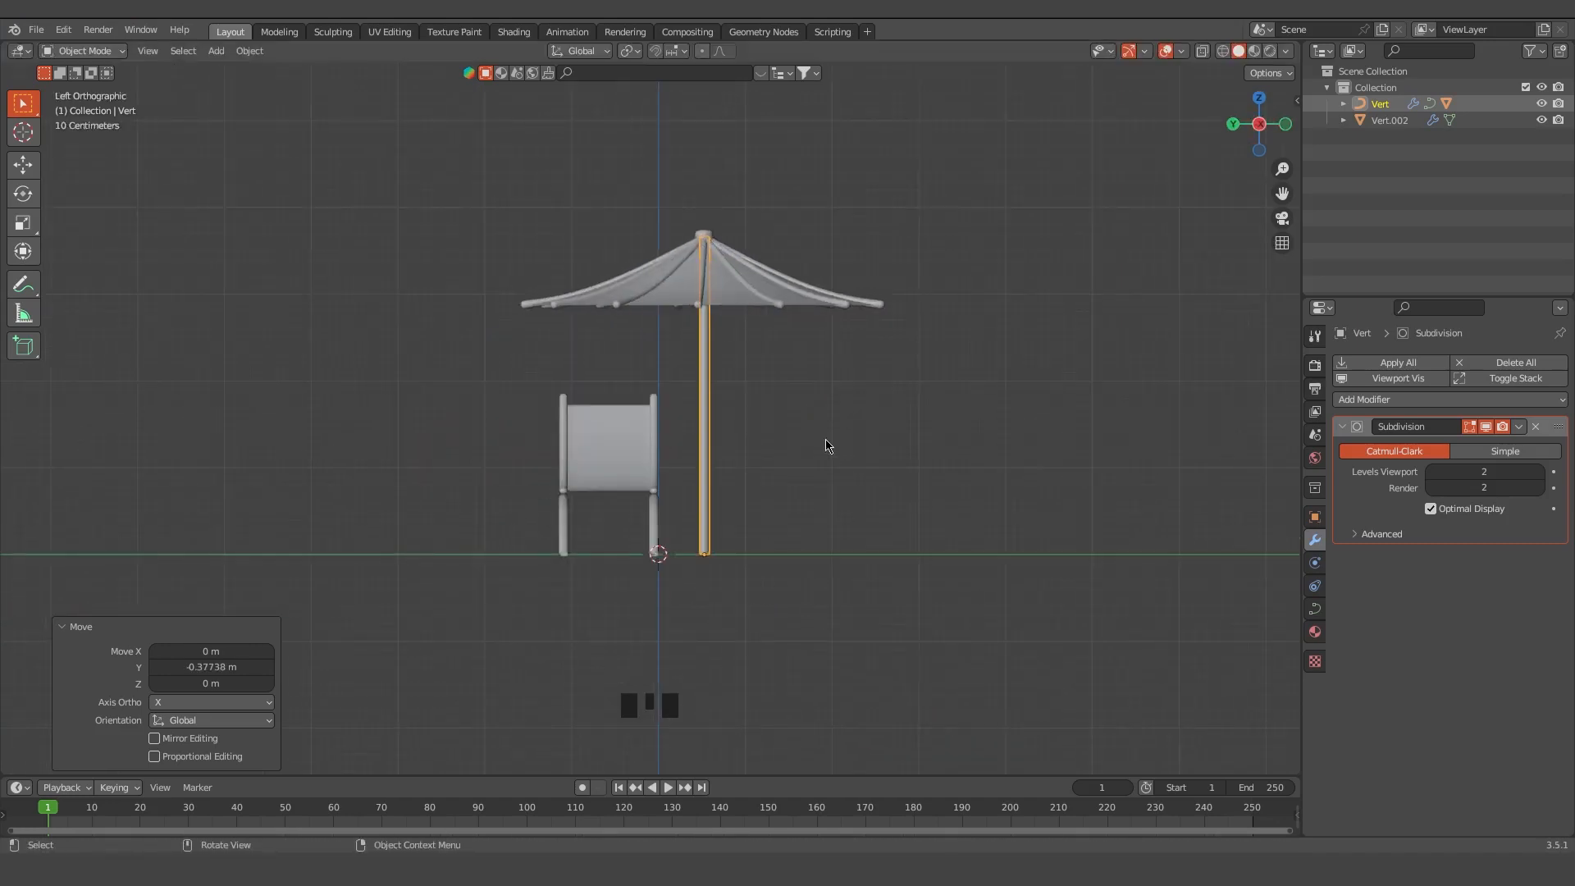
key(g)
click(810, 503)
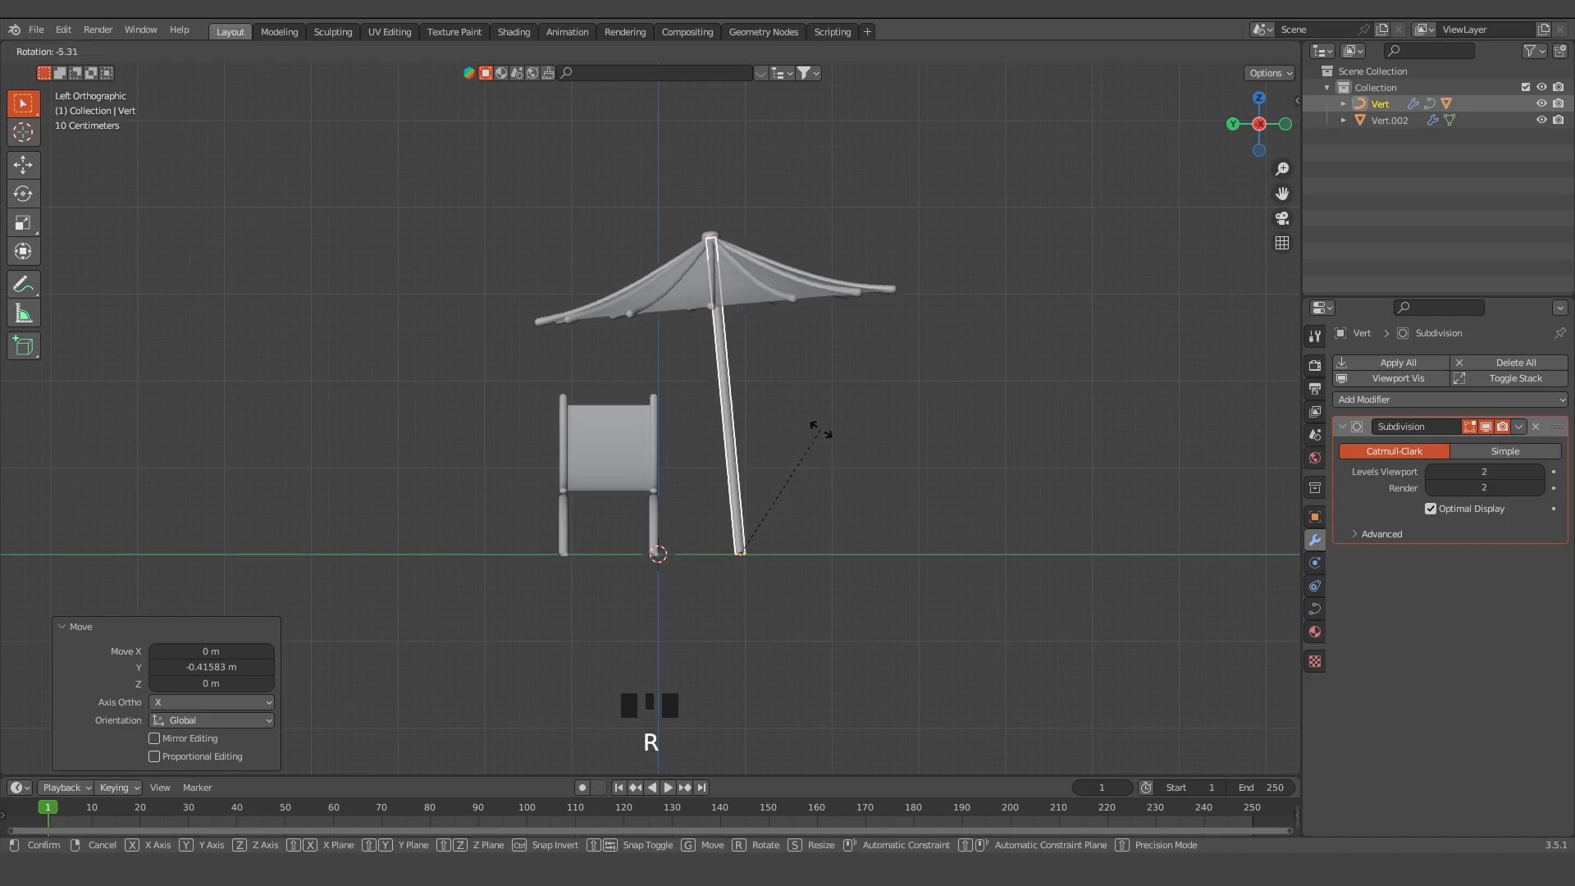
click(841, 480)
key(g)
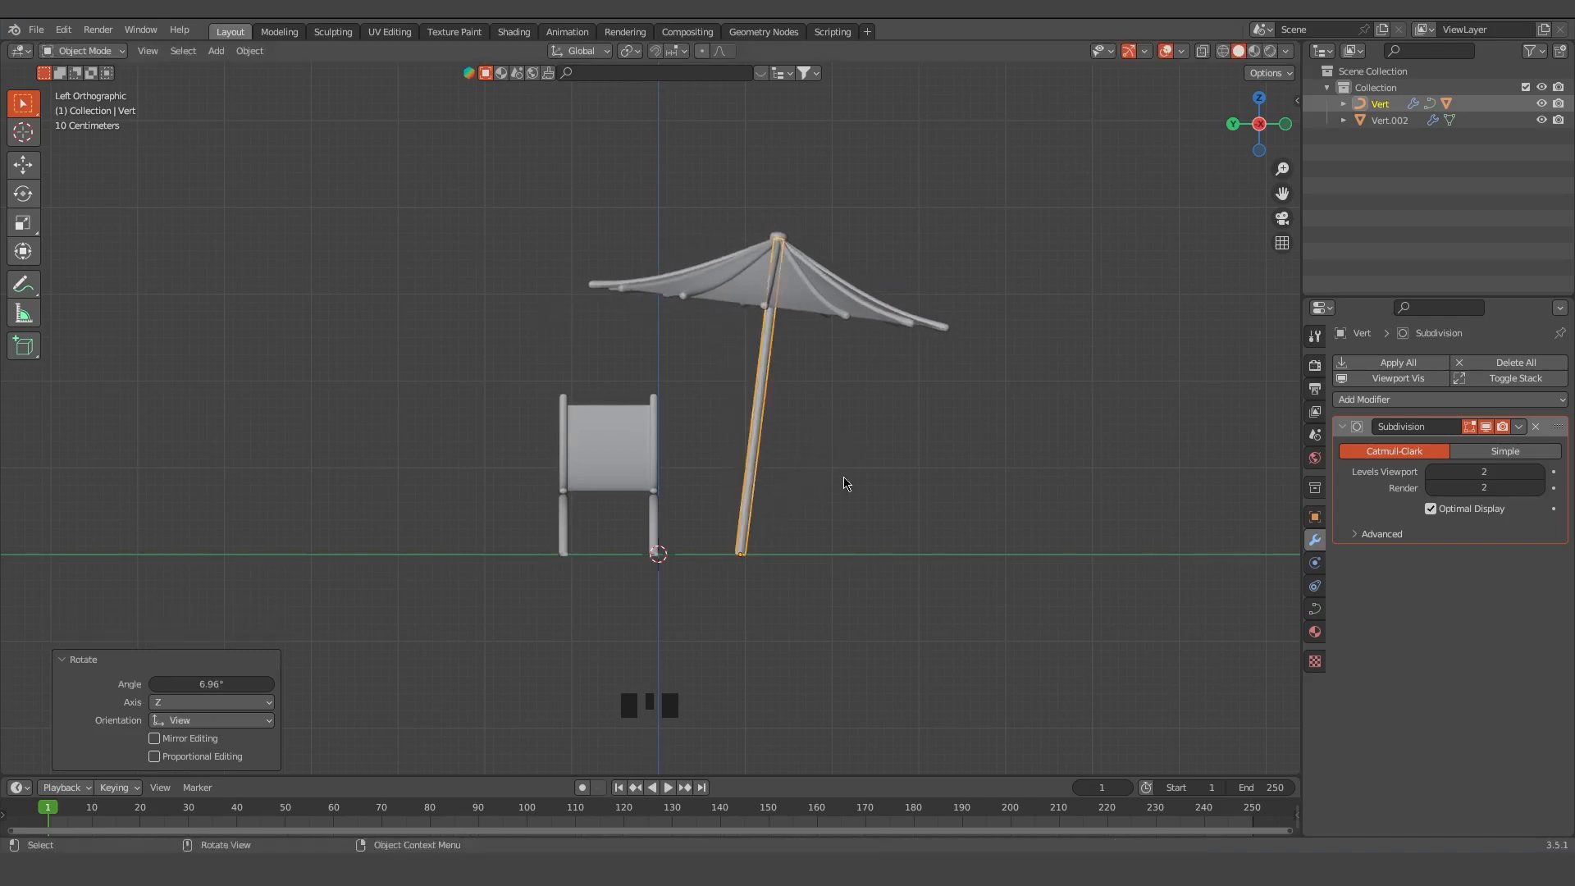
click(824, 477)
Move the tilted parasol further behind the chair along the X axis and save the file
middle_drag(821, 477, 738, 654)
click(706, 463)
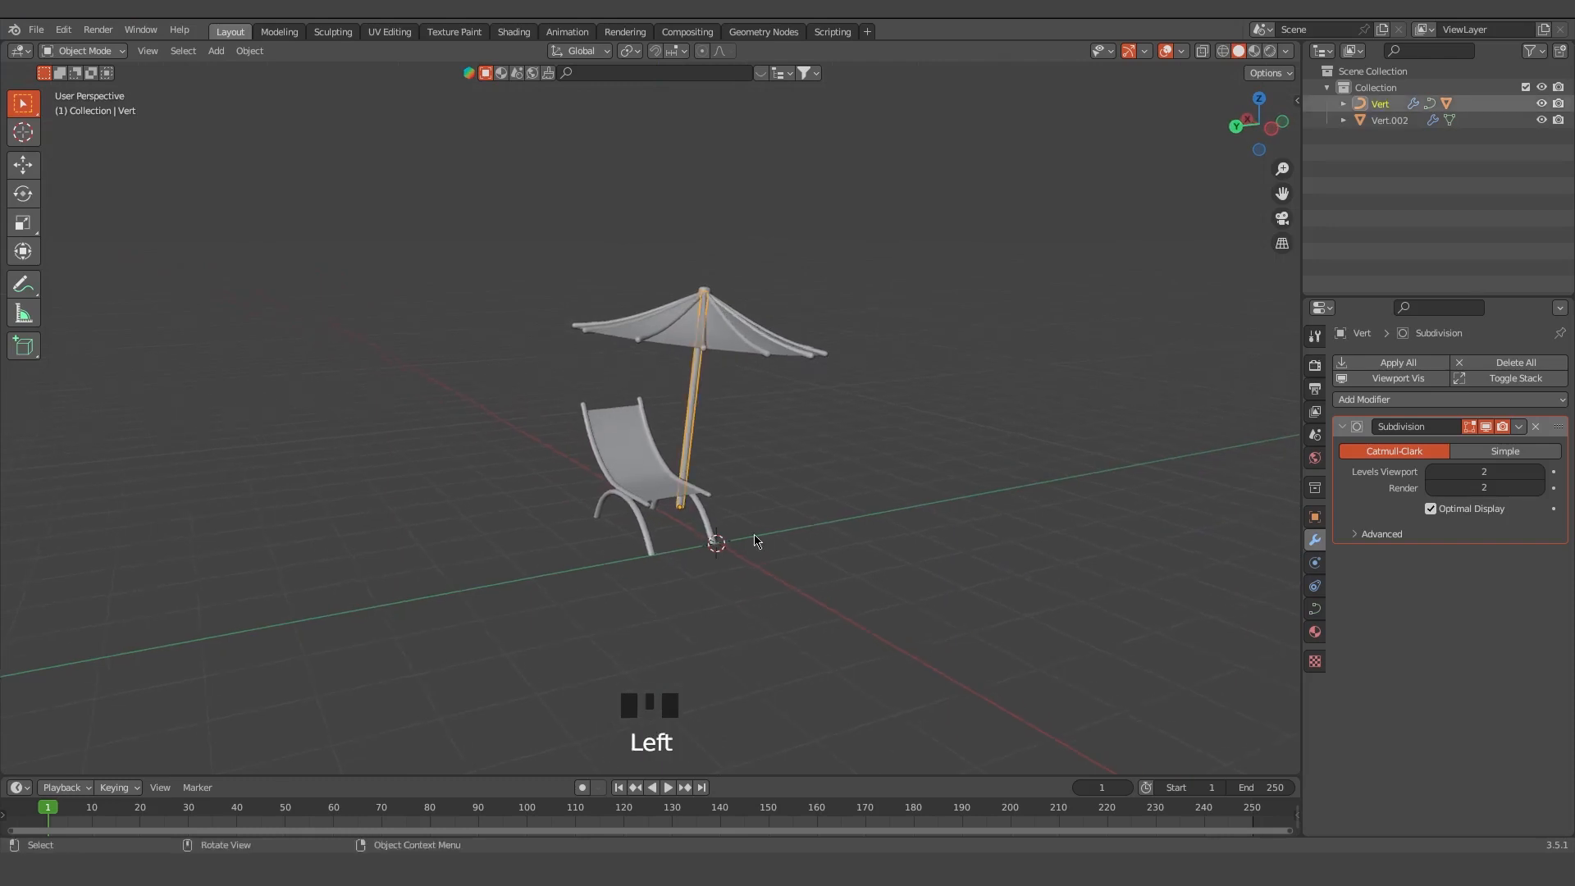
key(g)
key(x)
click(729, 504)
click(824, 606)
middle_drag(827, 607, 805, 603)
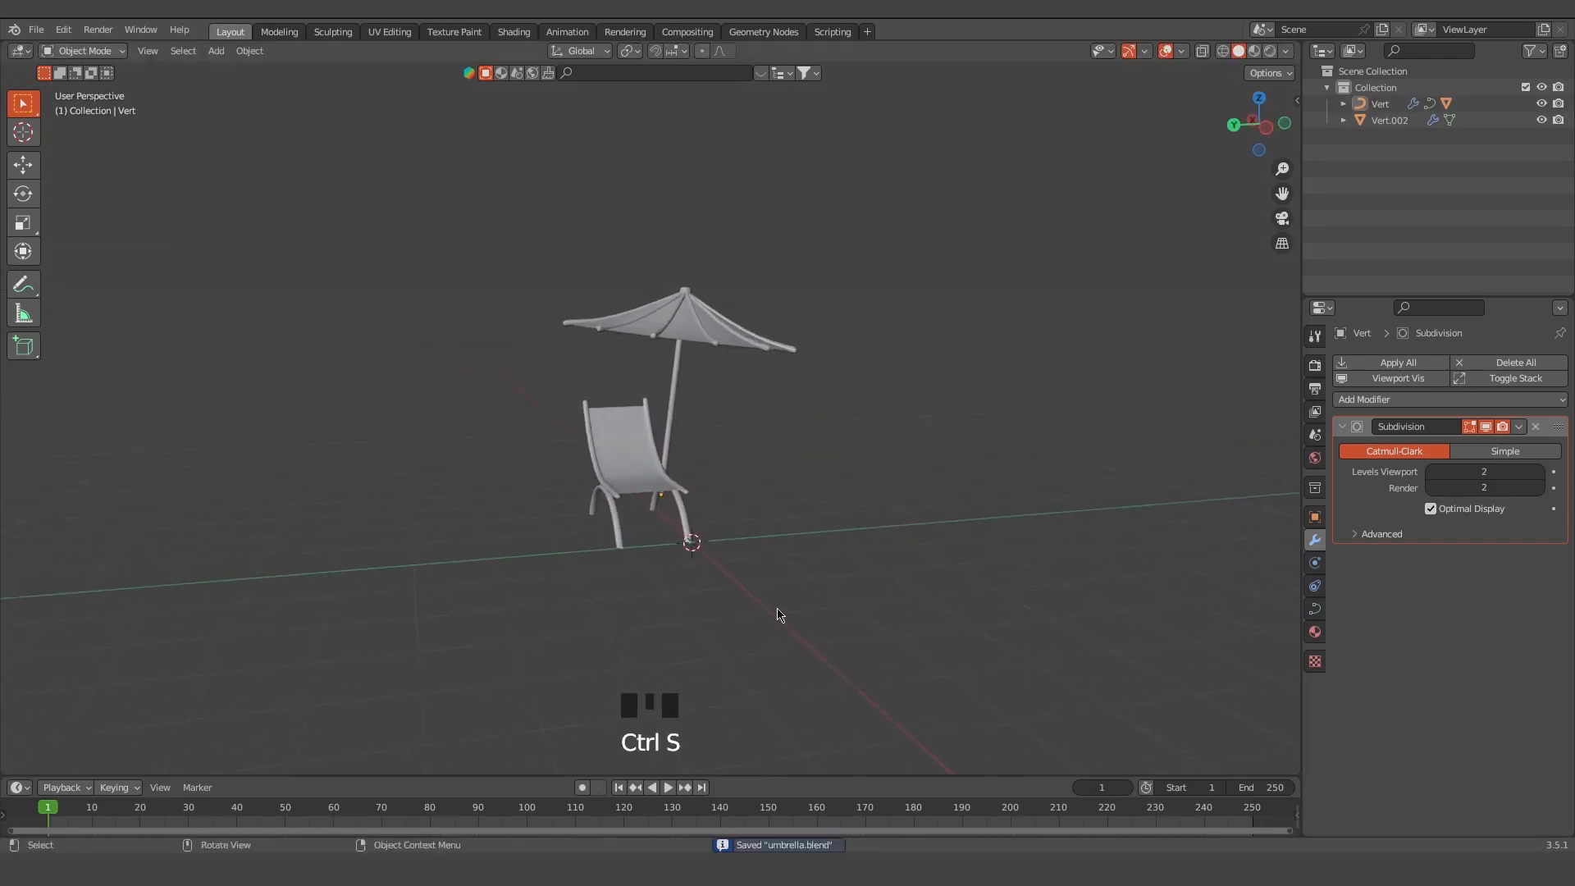
Add a camera, raise it about 4.27 m along Z and move it about 5.59 m along negative X
key(shift+a)
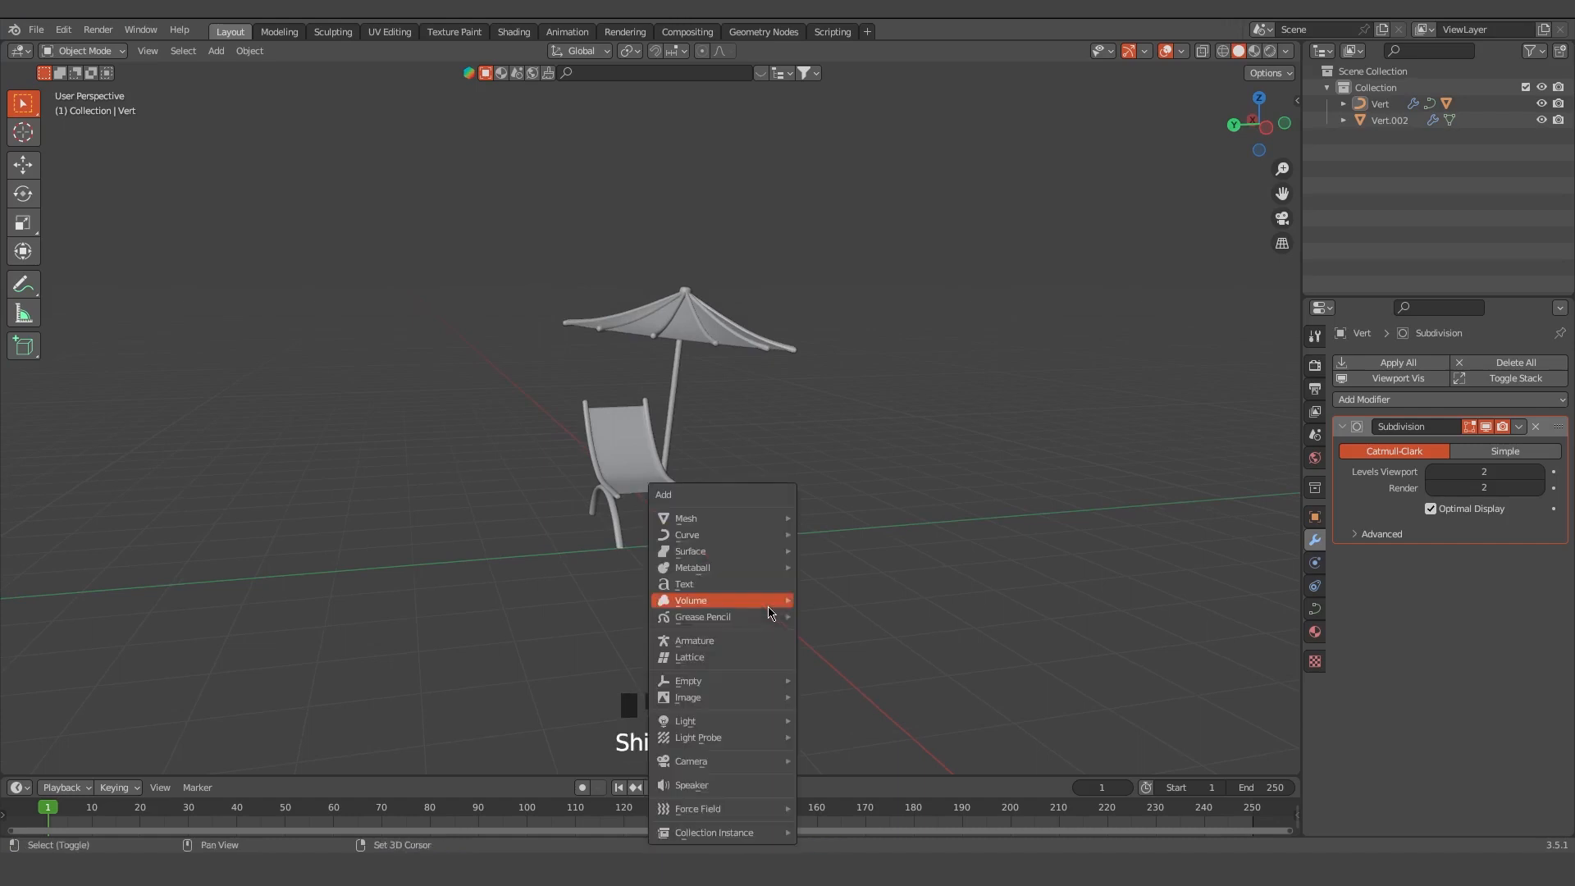
click(722, 785)
key(g)
key(z)
click(785, 495)
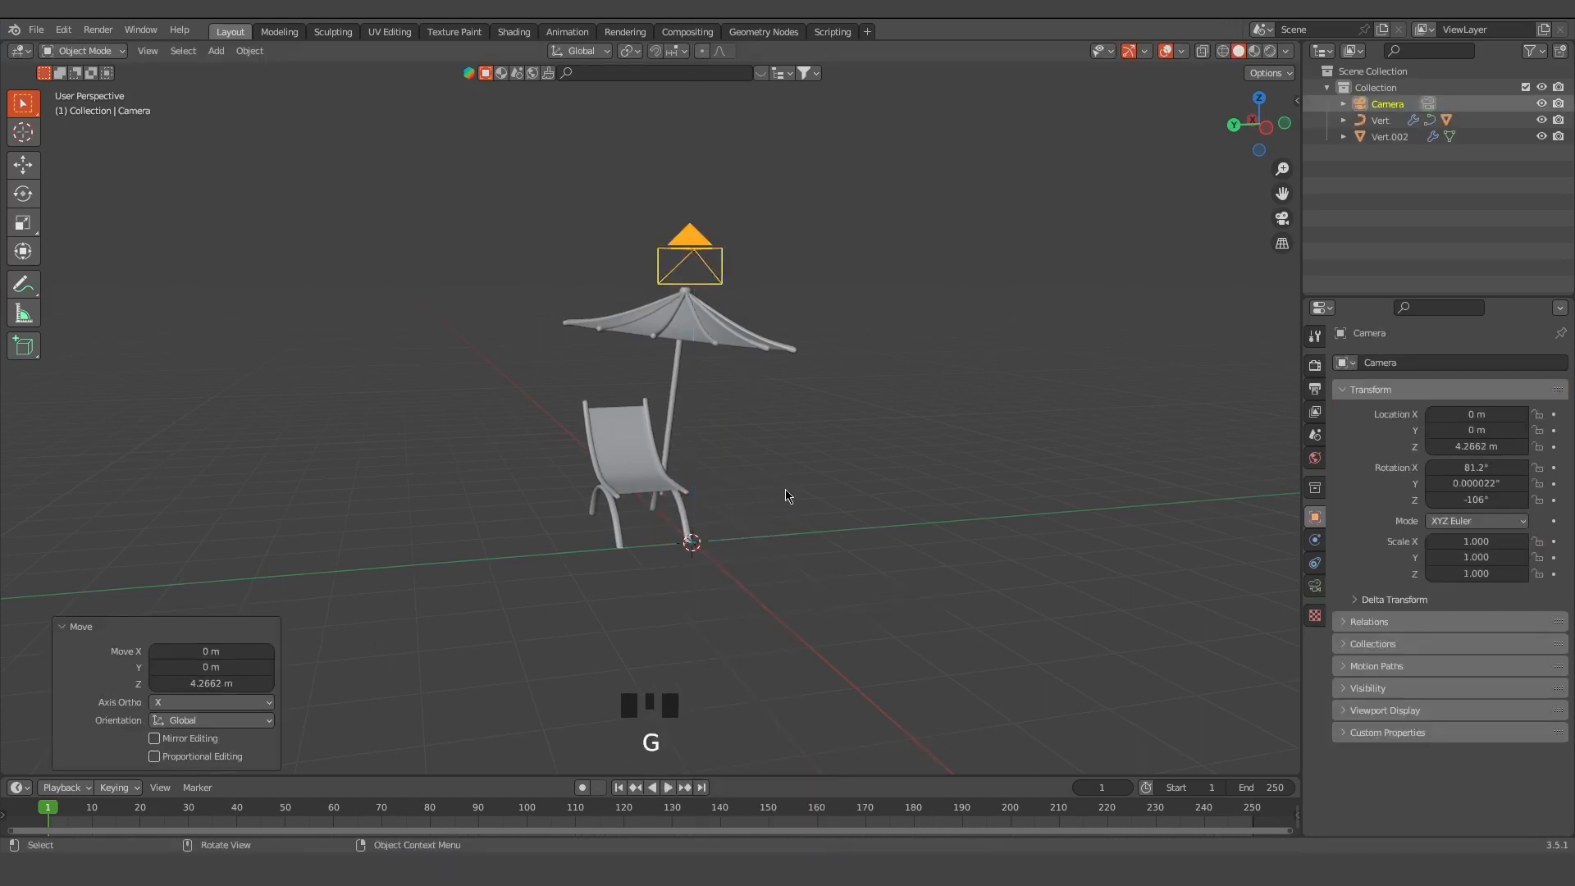
key(g)
key(x)
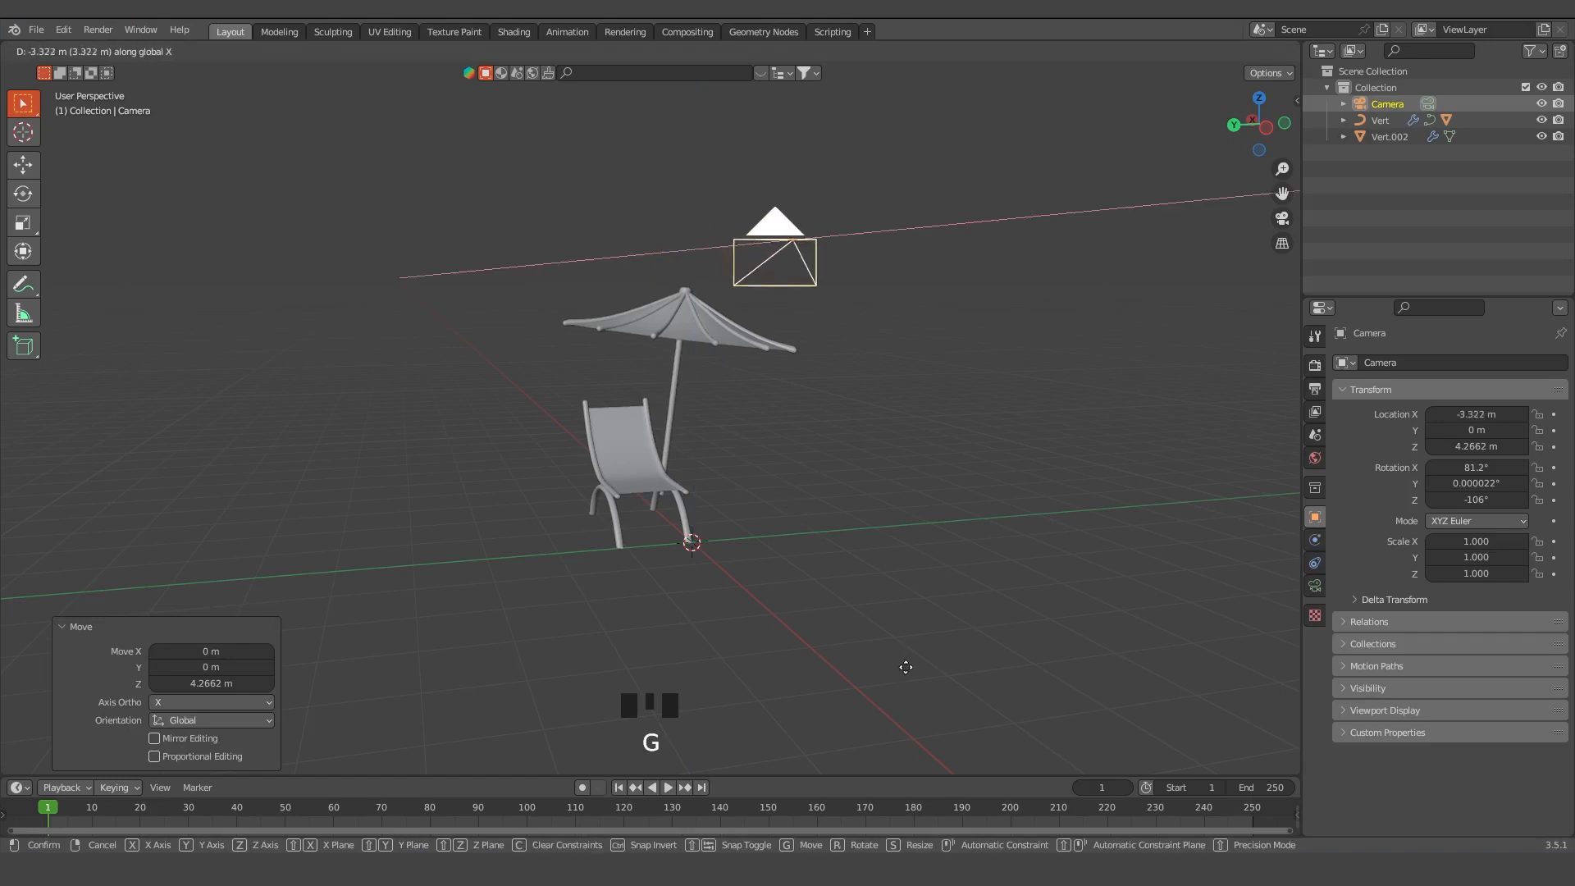
click(990, 700)
Enable the To 3D Cursor and Camera to View locks and frame the chair and parasol through the camera
click(1297, 100)
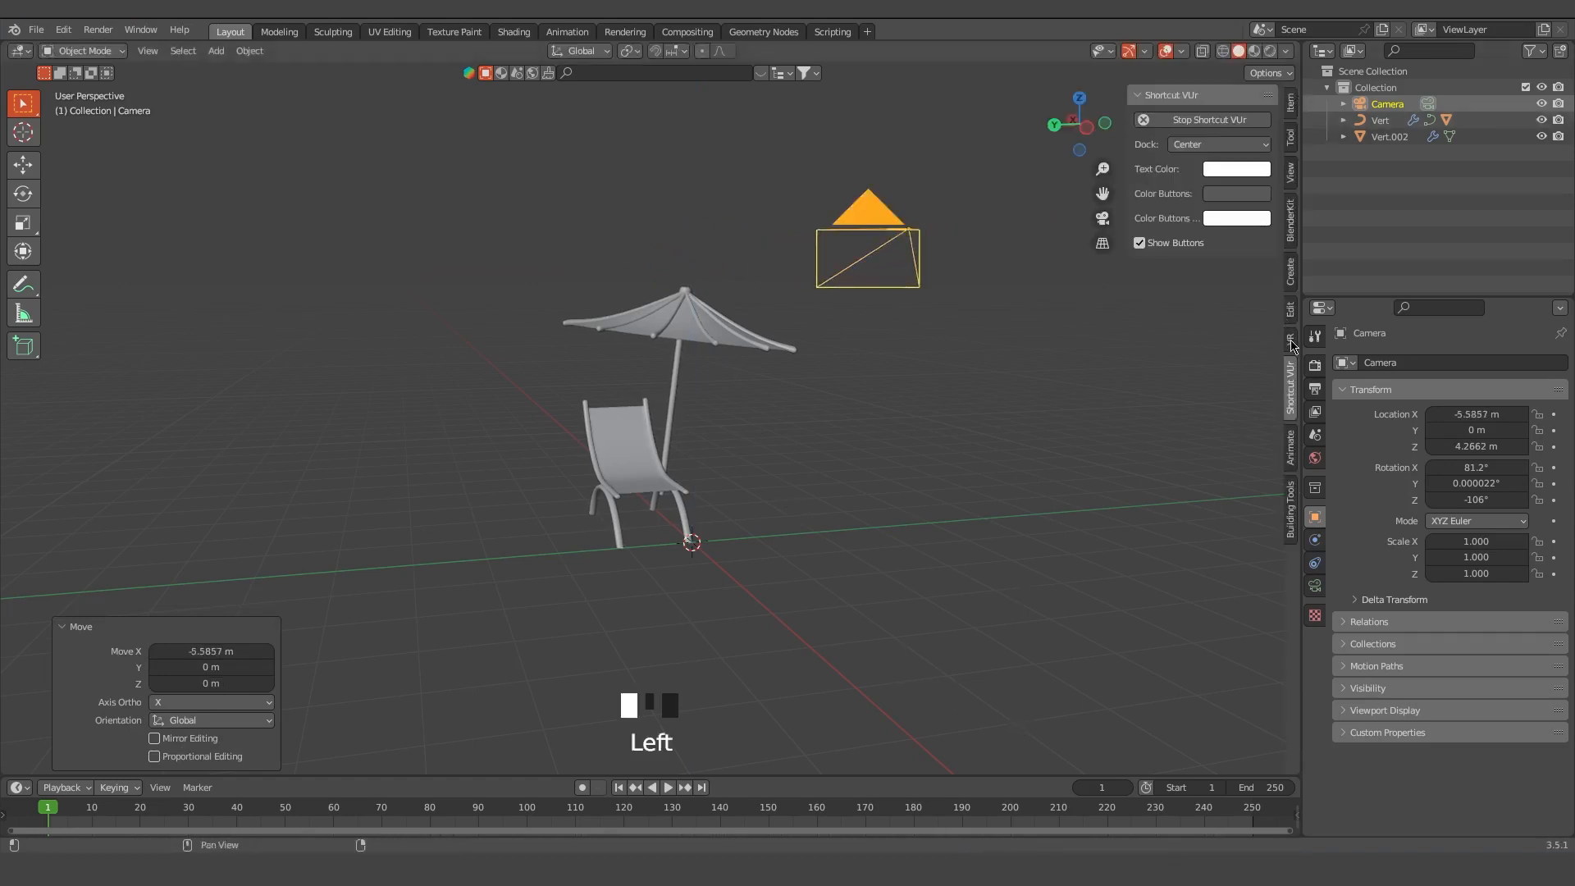
click(1289, 173)
click(1200, 283)
key(KP_0)
scroll(643, 503, down, 4)
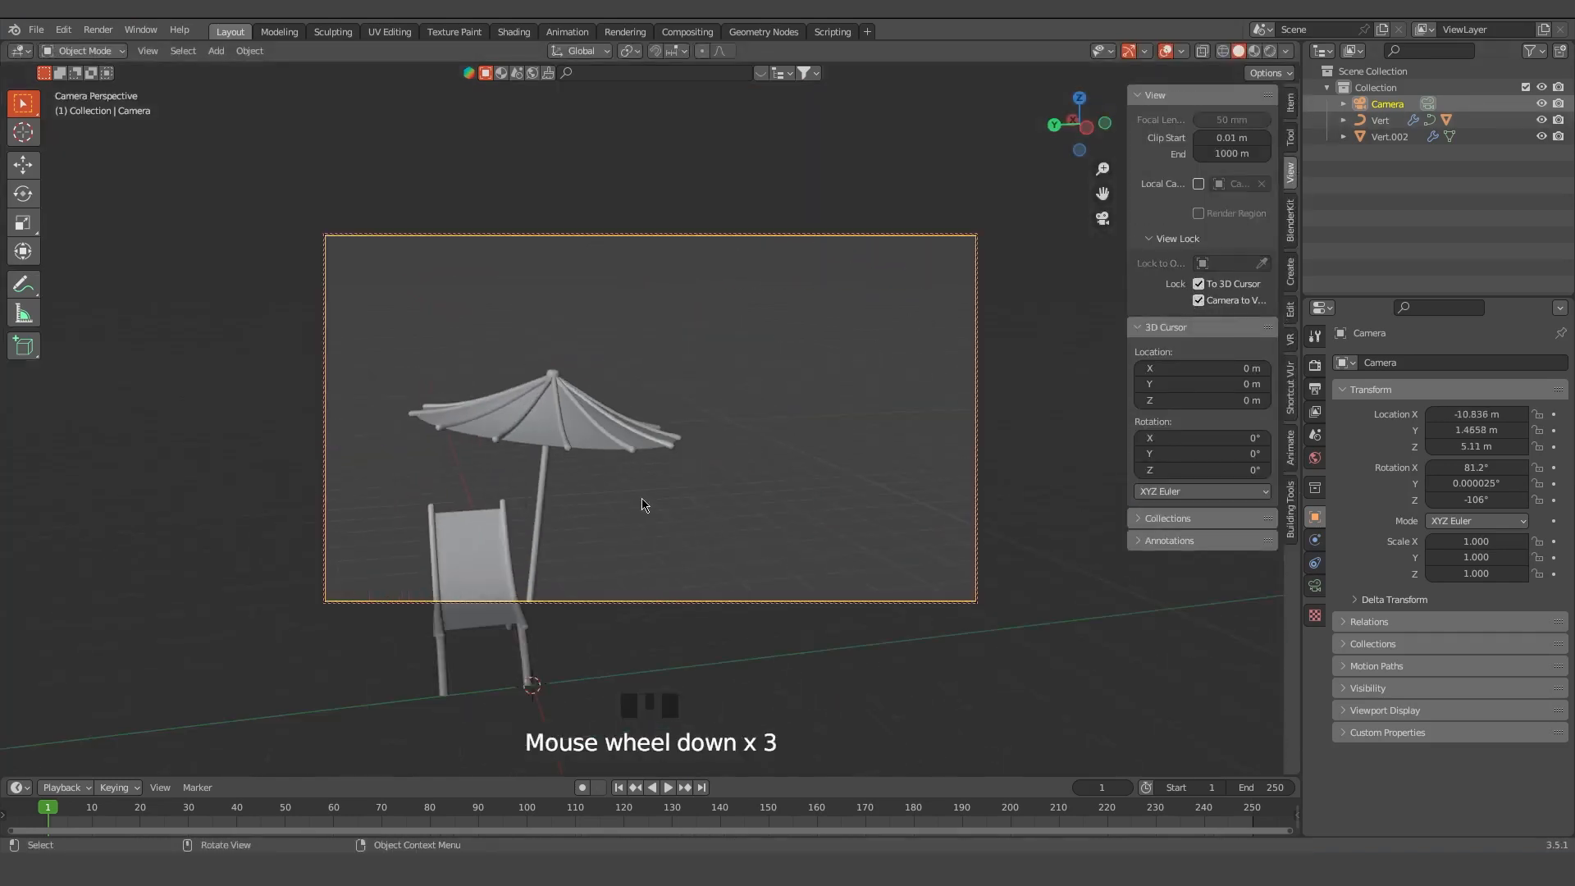
shift+middle_drag(643, 509, 699, 476)
scroll(713, 435, up, 2)
scroll(710, 457, down, 1)
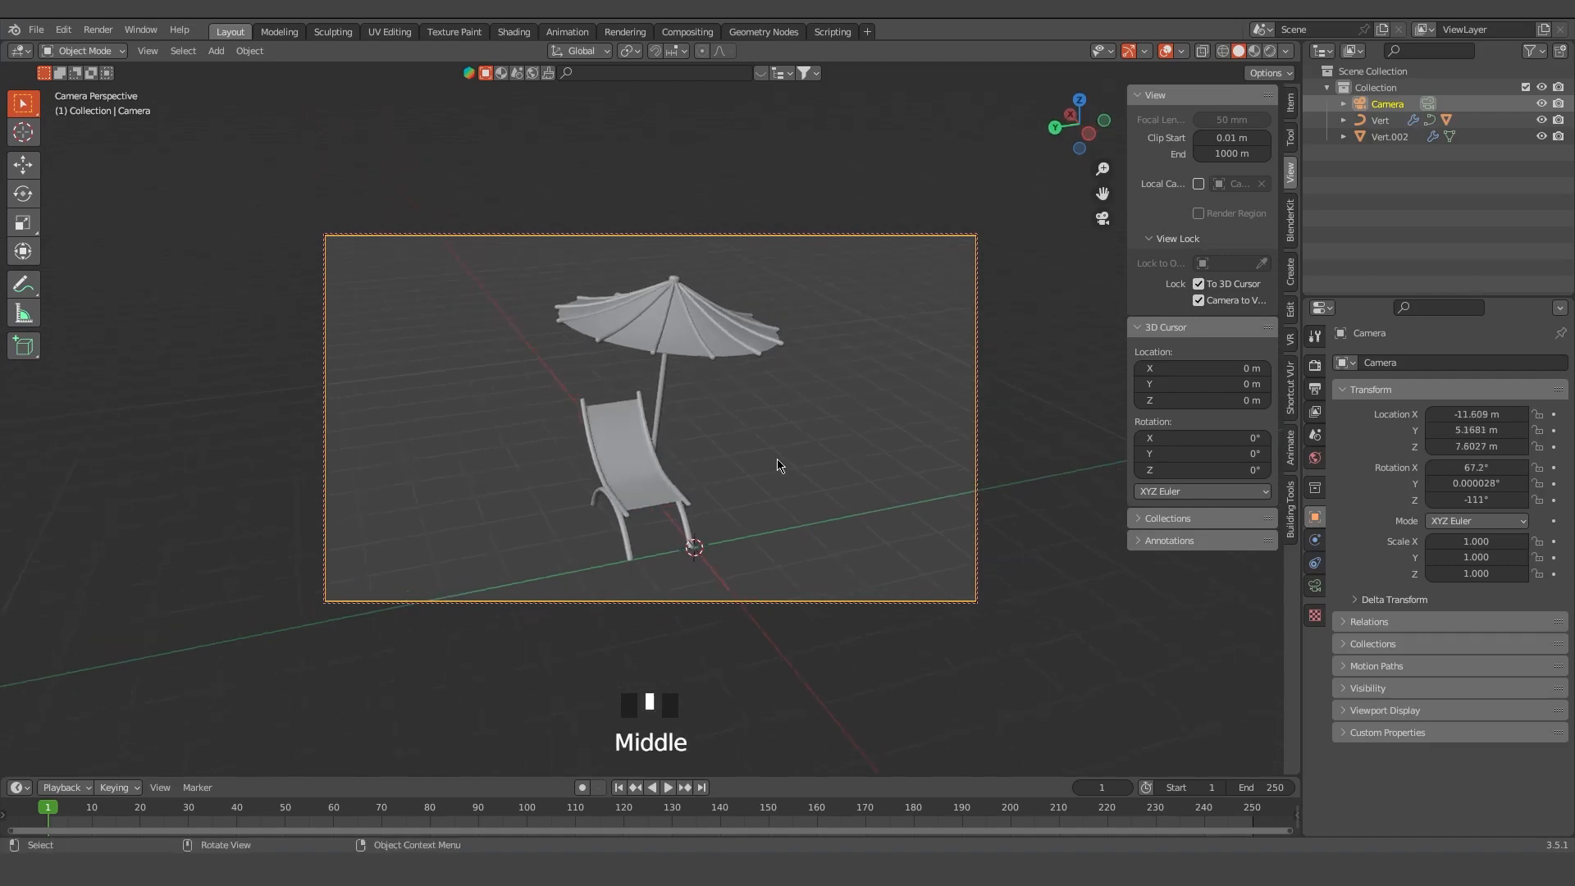
Turn off the To 3D Cursor and Camera to View locks and hide the viewport sidebar
click(1198, 284)
click(1197, 300)
drag(1127, 303, 1292, 302)
click(923, 484)
key(shift+a)
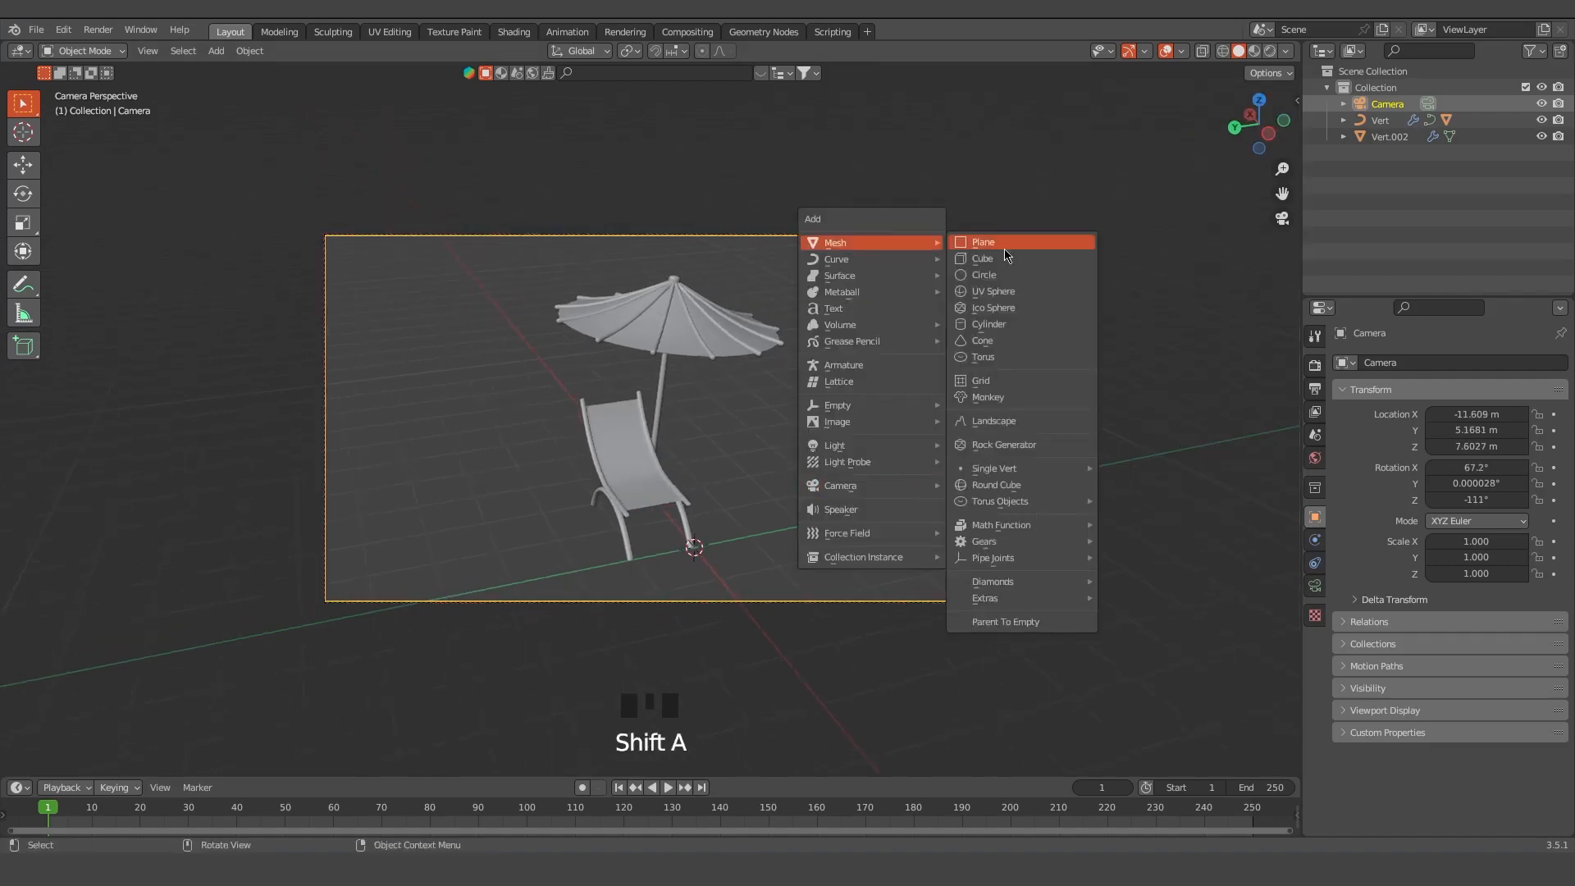
click(976, 256)
key(ctrl+z)
Add a plane at the origin and scale it up repeatedly into a large ground surface that fills the camera frame
key(shift+a)
mouse_move(726, 517)
click(901, 144)
key(s)
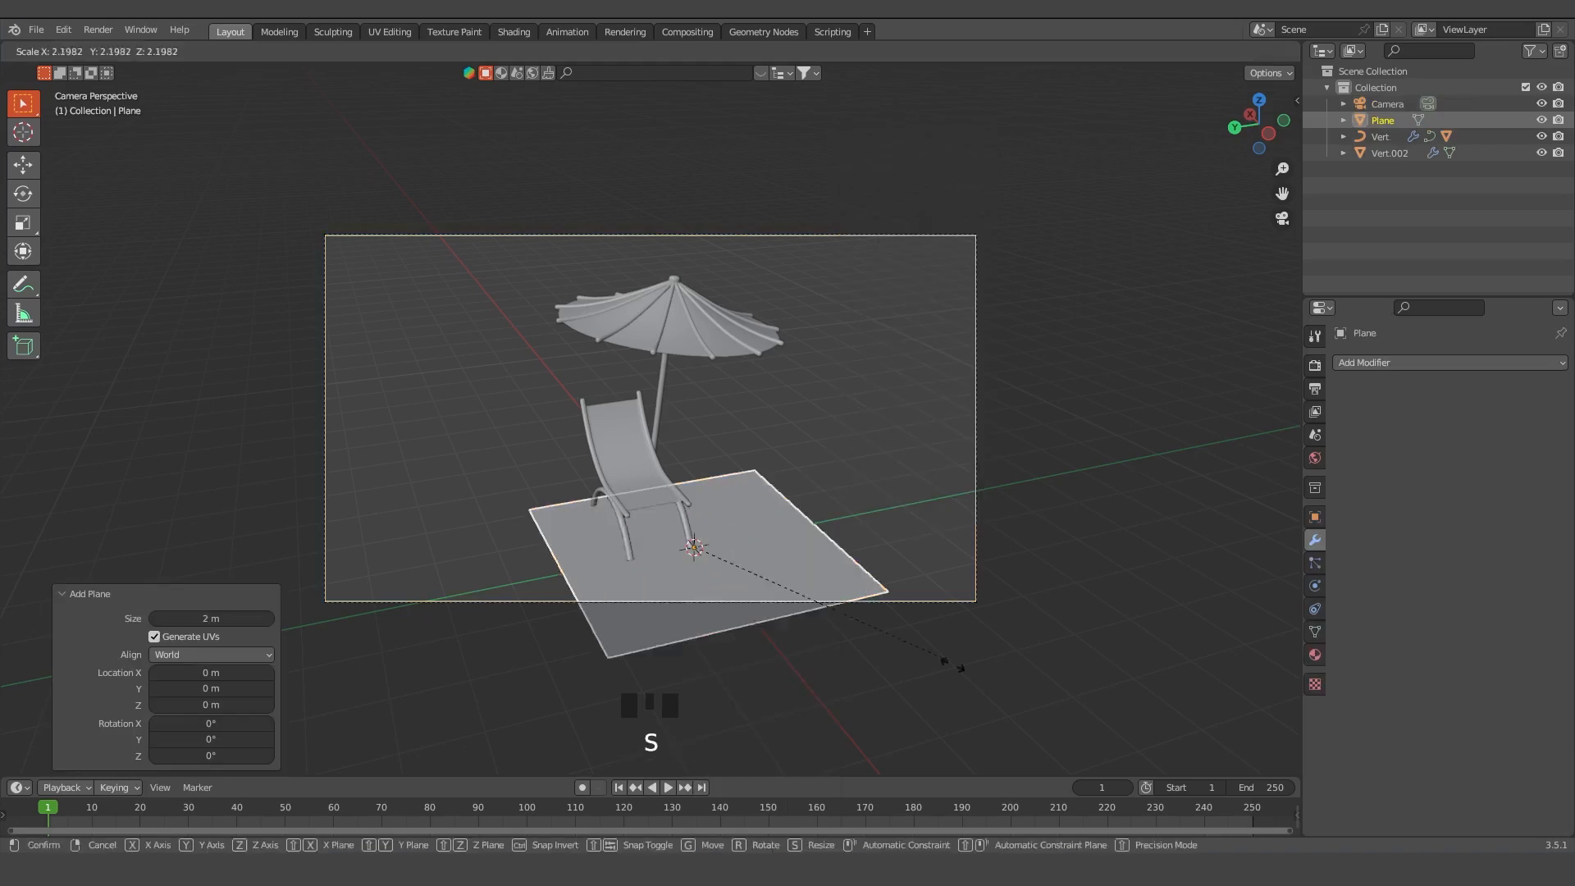
click(984, 681)
key(s)
click(951, 663)
key(s)
click(968, 753)
Move the ground plane about 9.23 m and another 10.7 m along positive X, and about 9.75 m along negative Y
key(g)
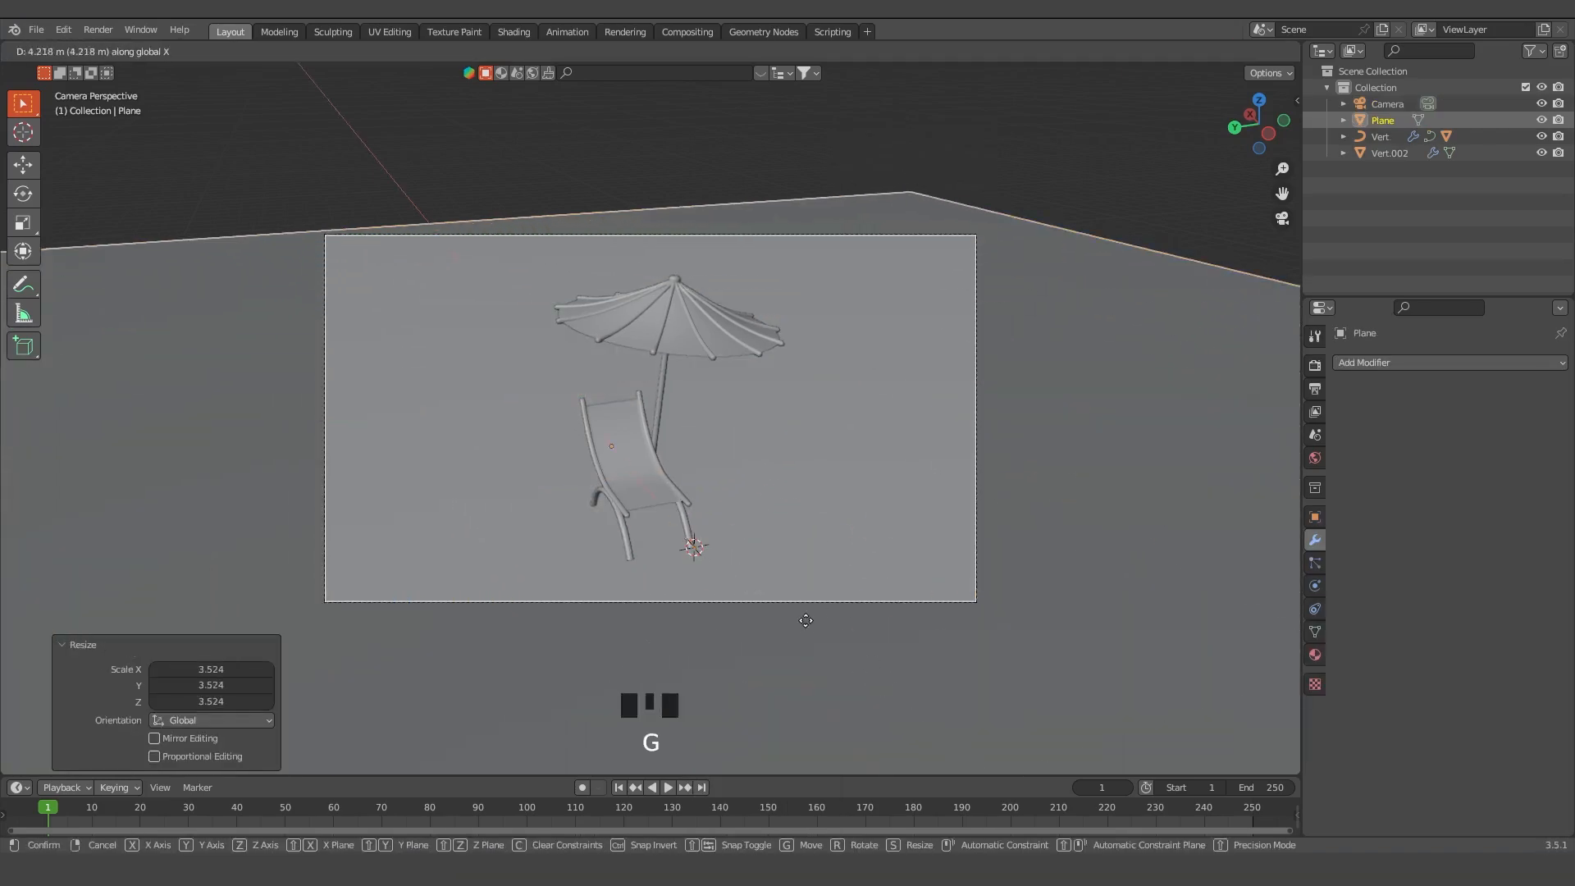
key(x)
click(760, 548)
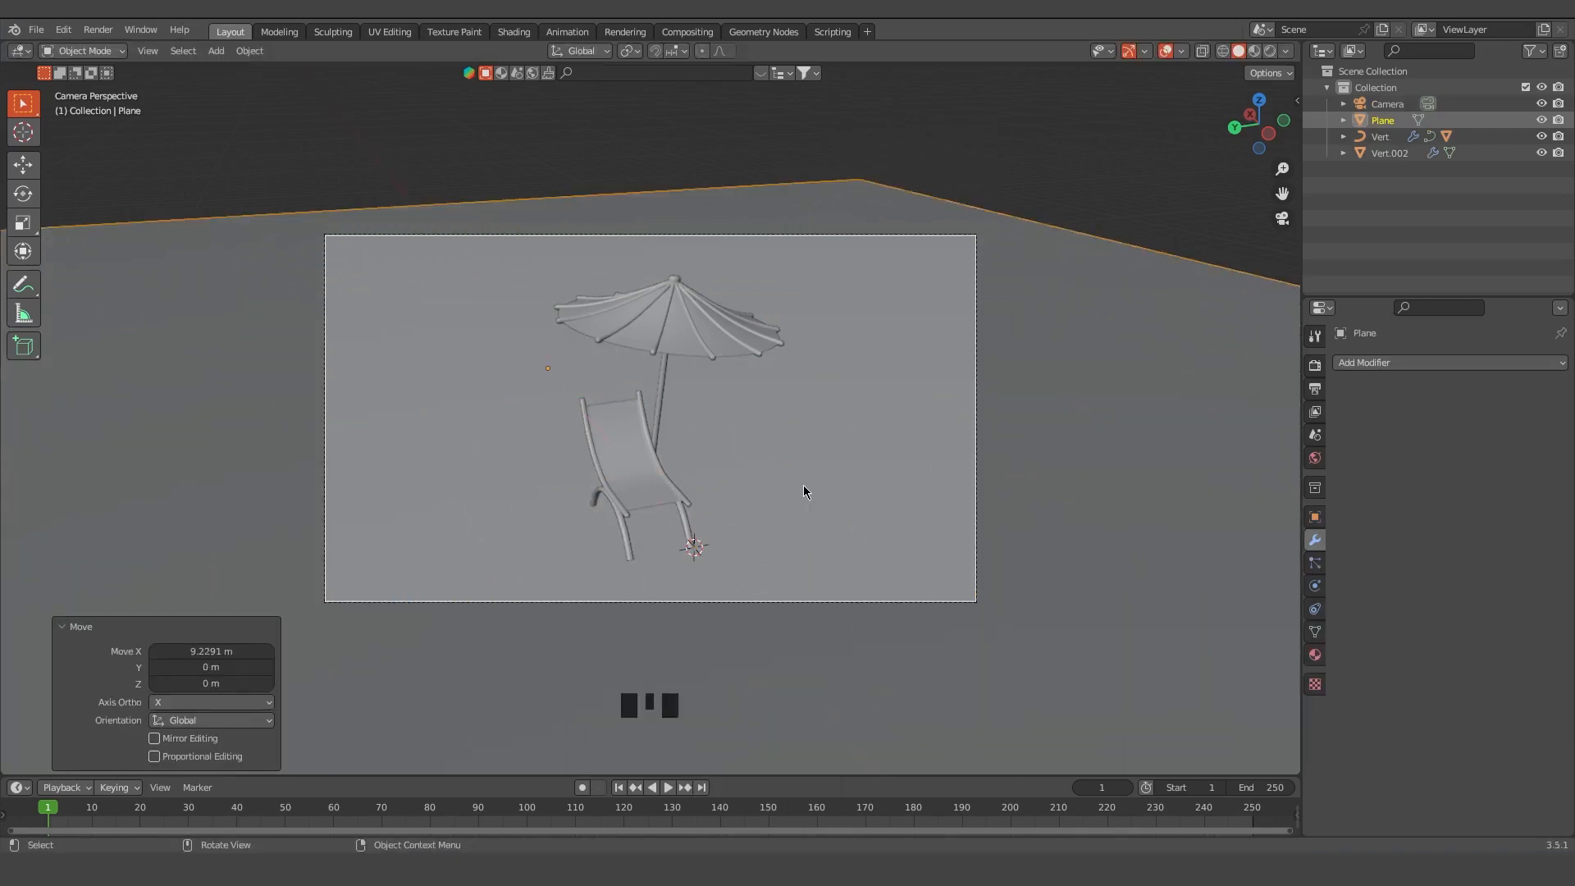
scroll(808, 508, down, 6)
key(g)
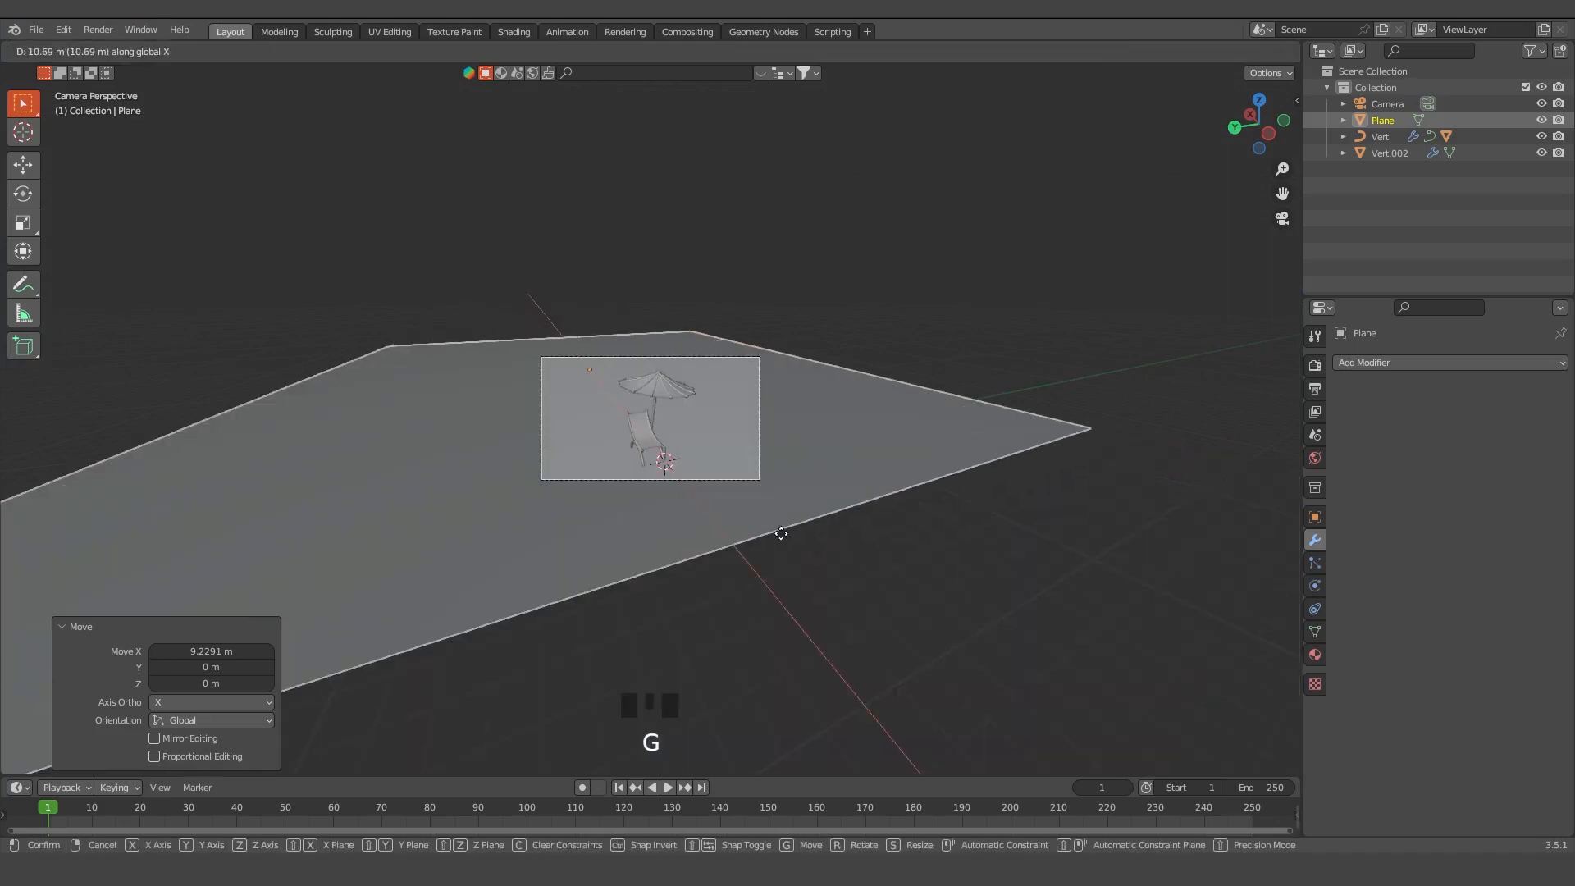
click(784, 542)
key(g)
key(y)
click(779, 550)
scroll(785, 588, up, 5)
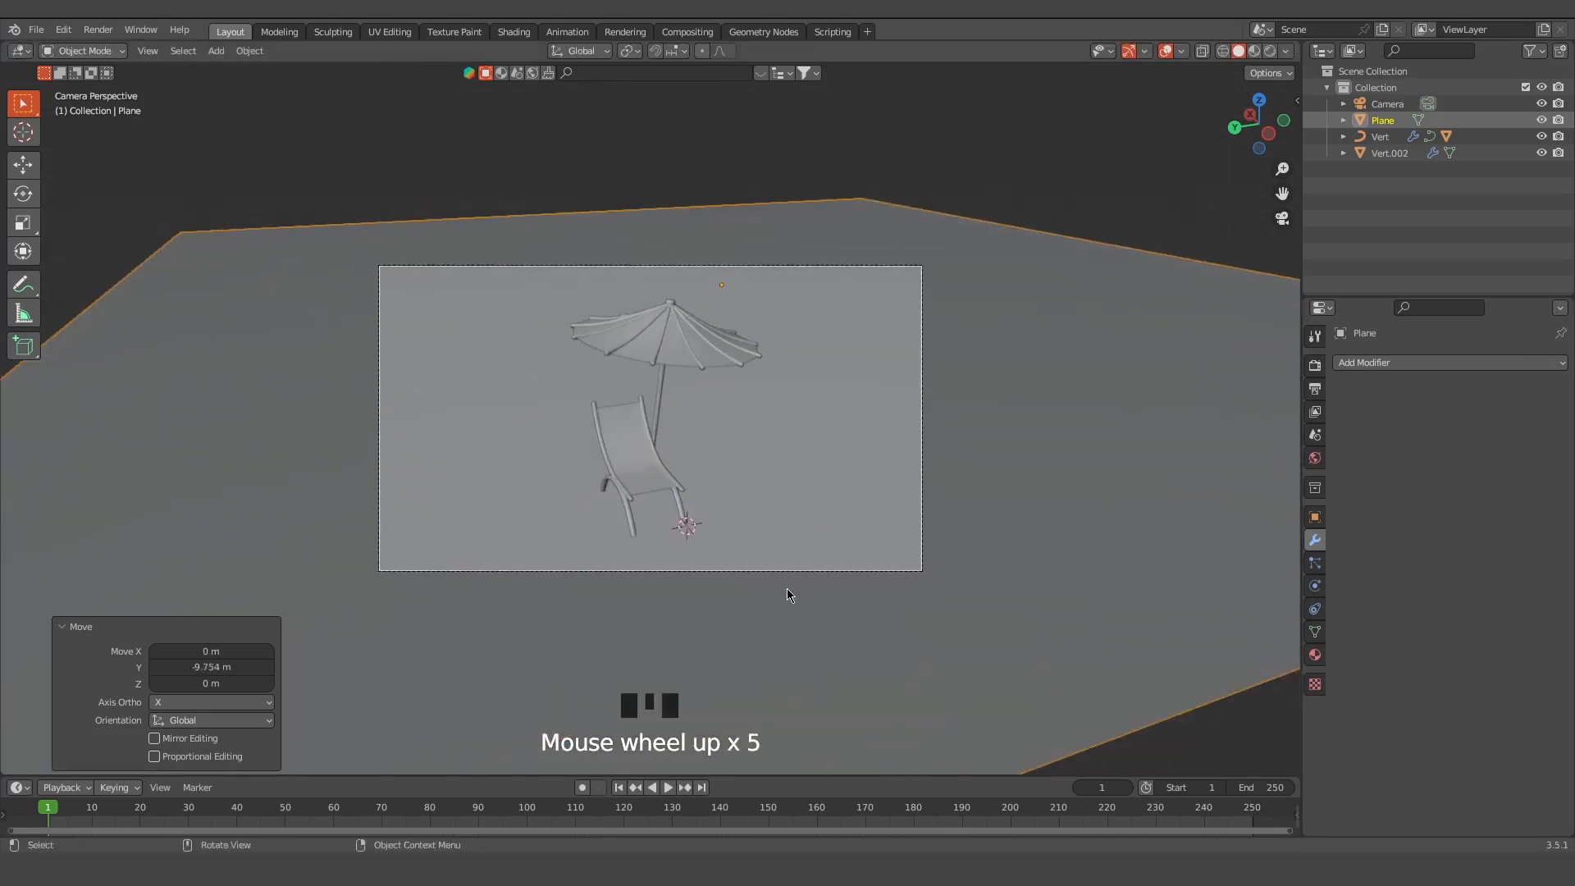
Add an area light about 6.83 m above the origin, scale it by about 2, and save the file
key(shift+a)
mouse_move(732, 722)
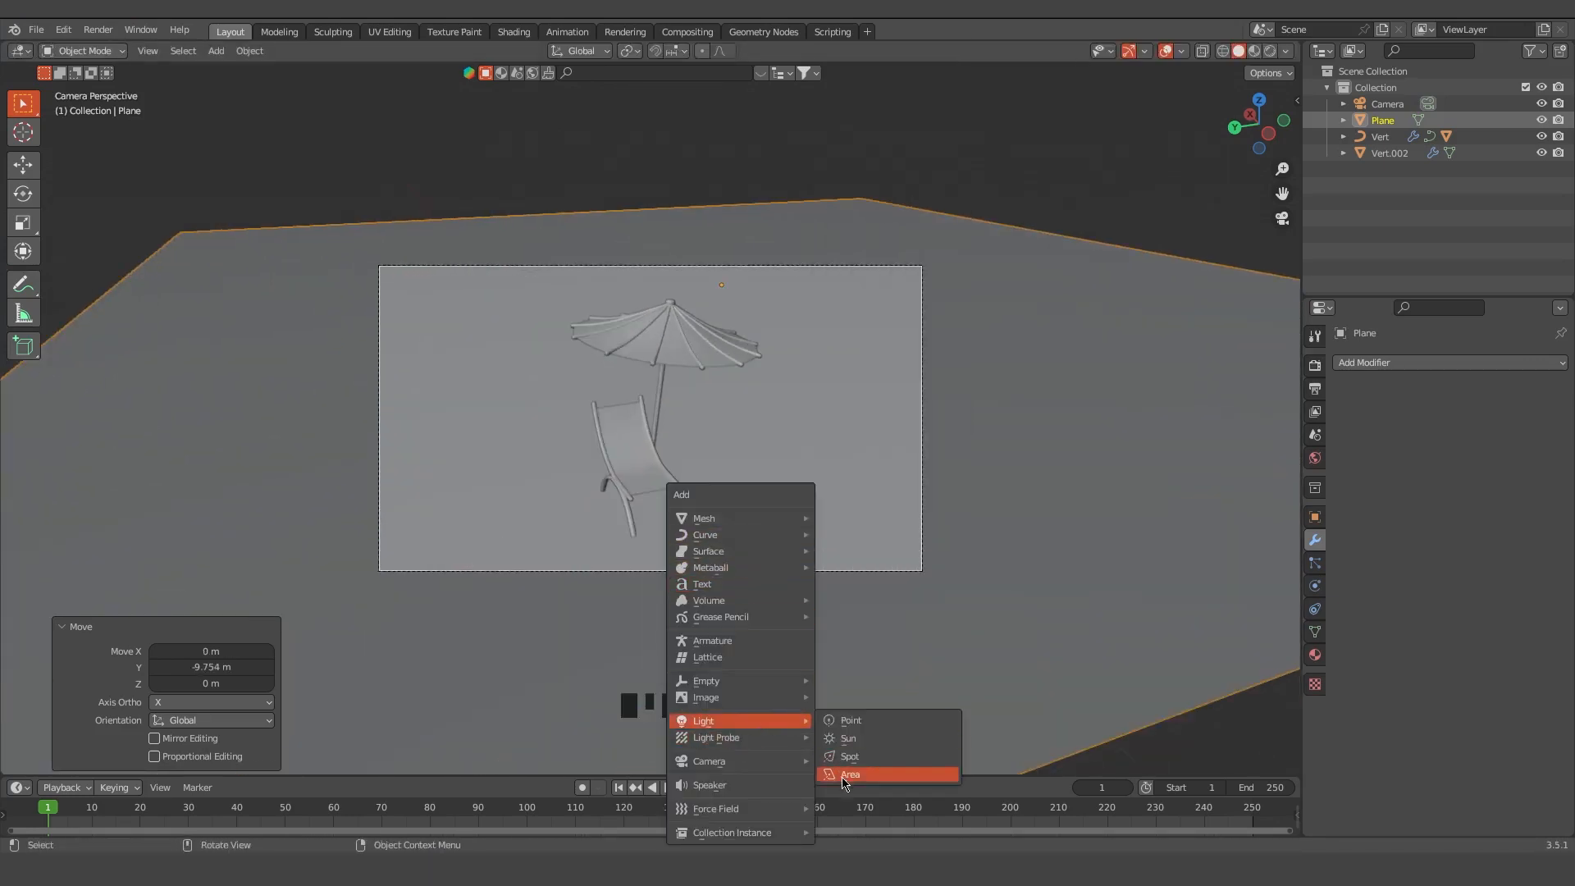
click(850, 774)
key(g)
click(814, 441)
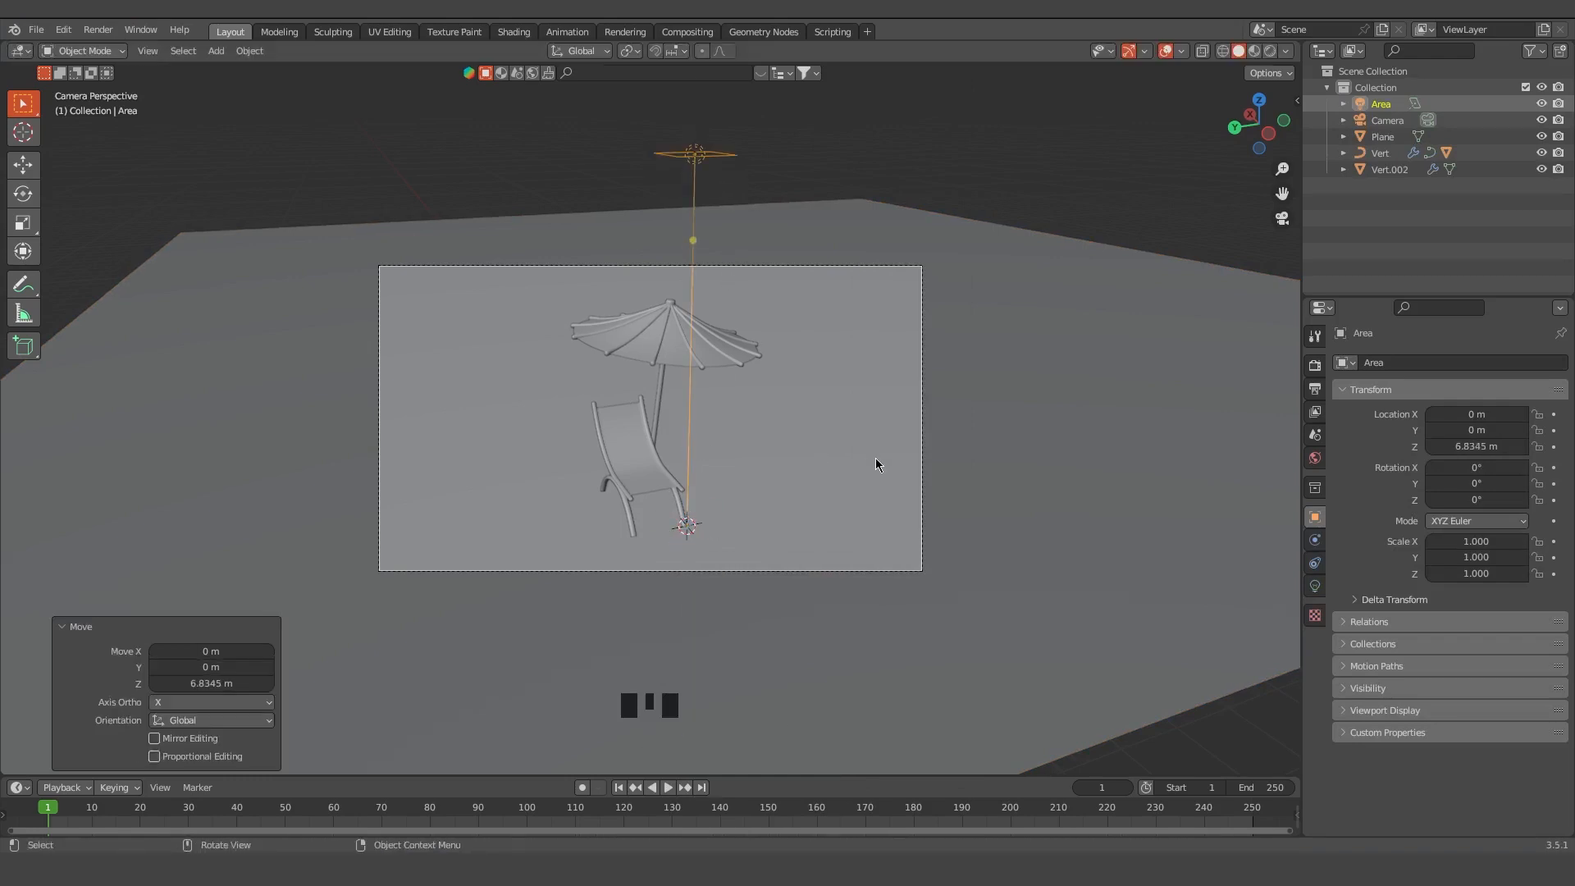
key(s)
click(1213, 643)
key(ctrl+s)
Set the render engine to Cycles with GPU Compute as the device
click(1314, 365)
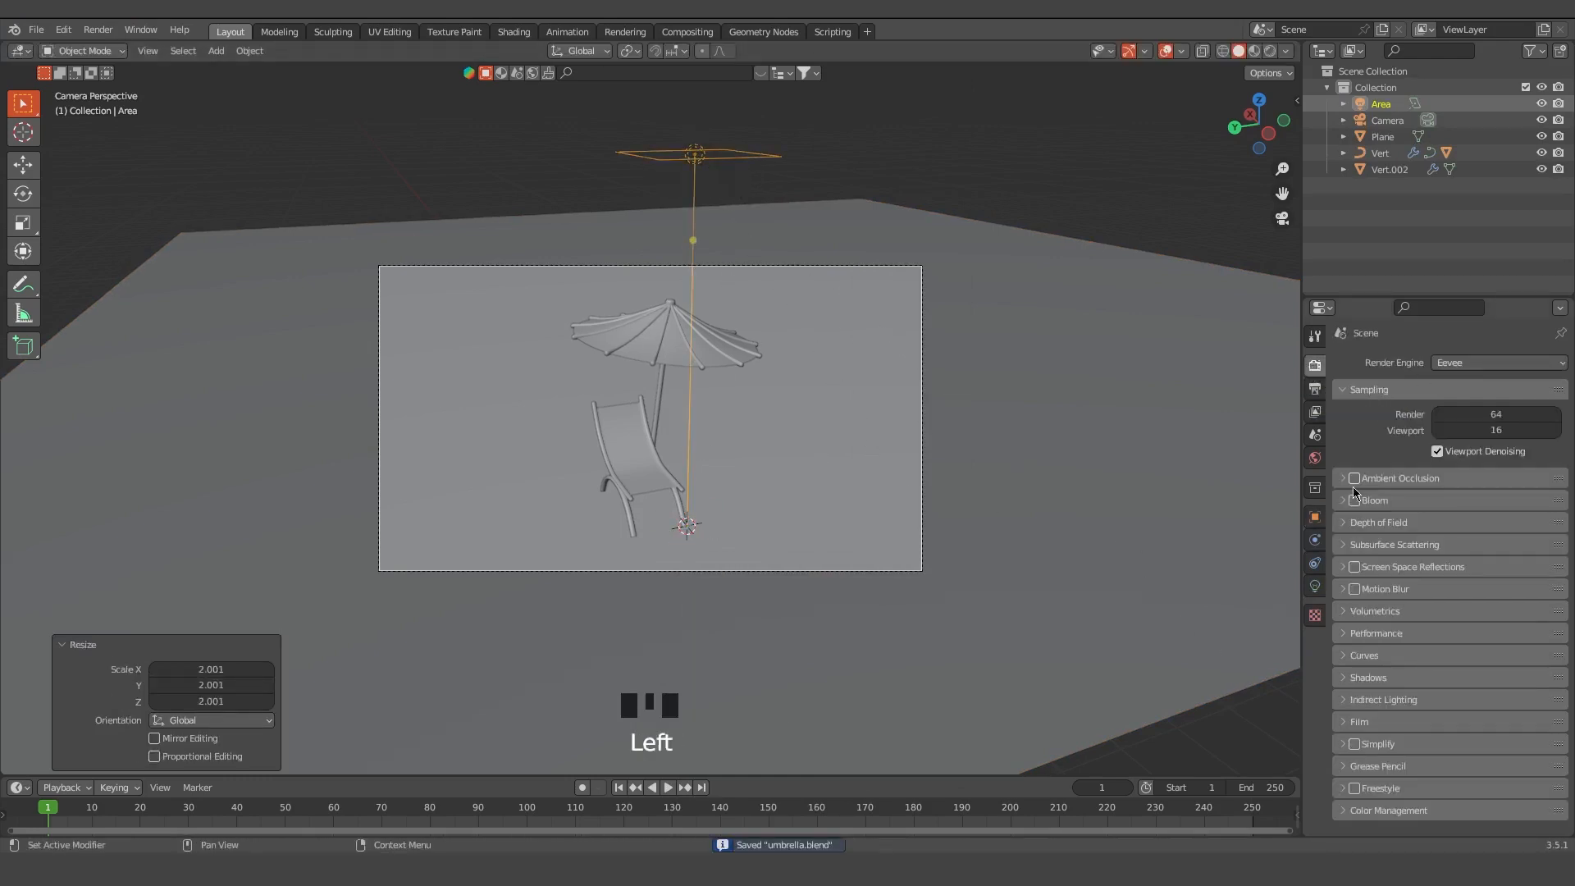
click(1473, 364)
click(1460, 415)
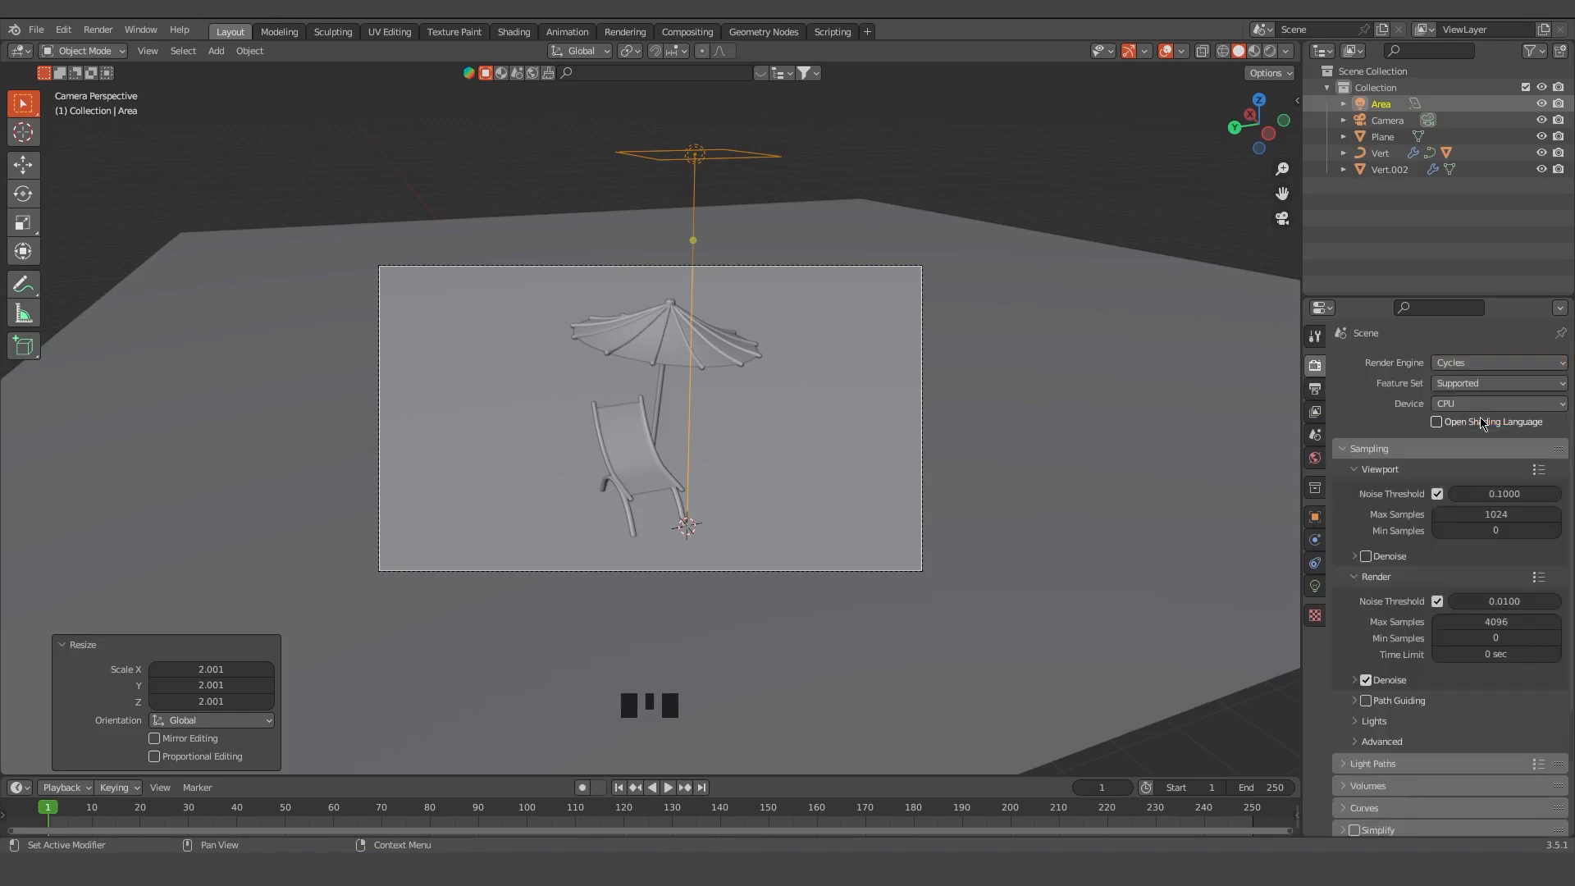
click(1460, 403)
click(1460, 441)
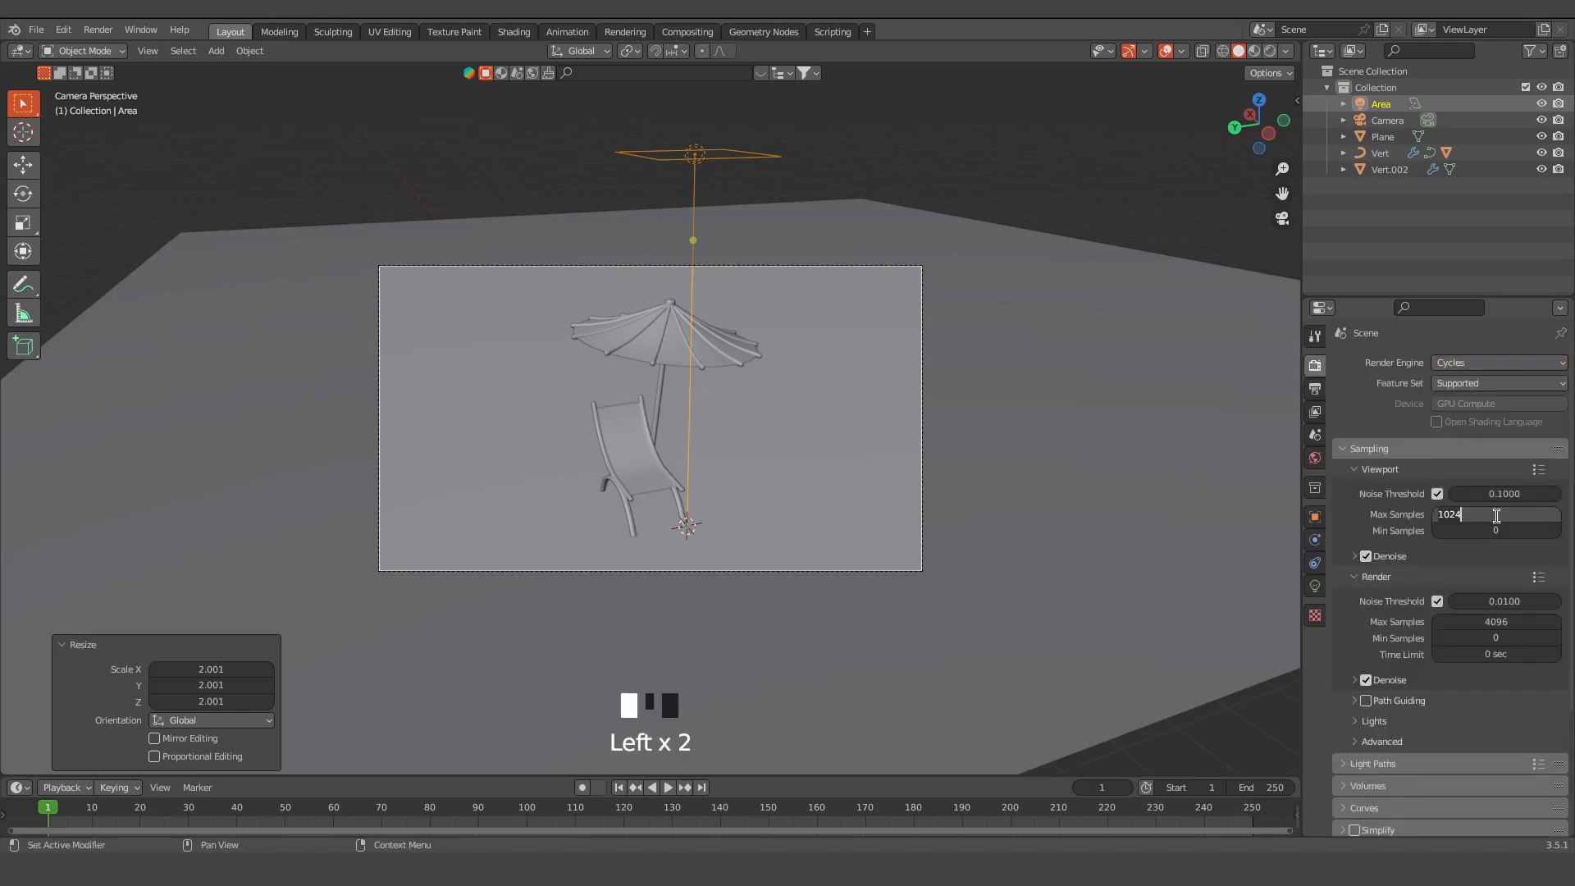
Set the viewport and render maximum samples to 512 and the render tile size to 512
click(1496, 621)
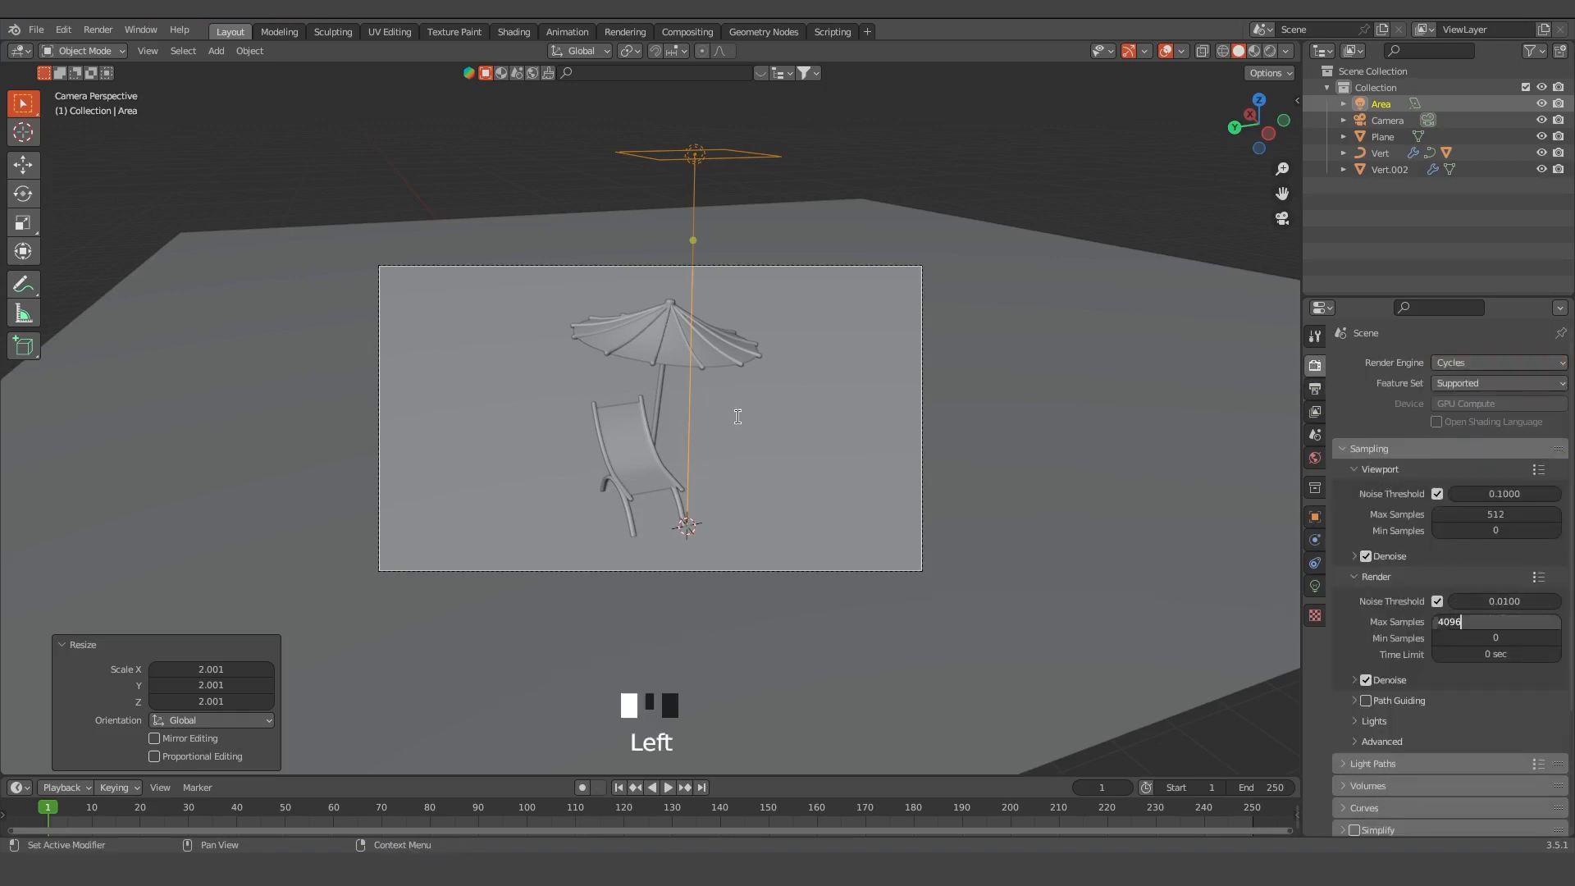
click(1226, 658)
scroll(1452, 713, down, 6)
click(1494, 733)
text(512)
click(1364, 742)
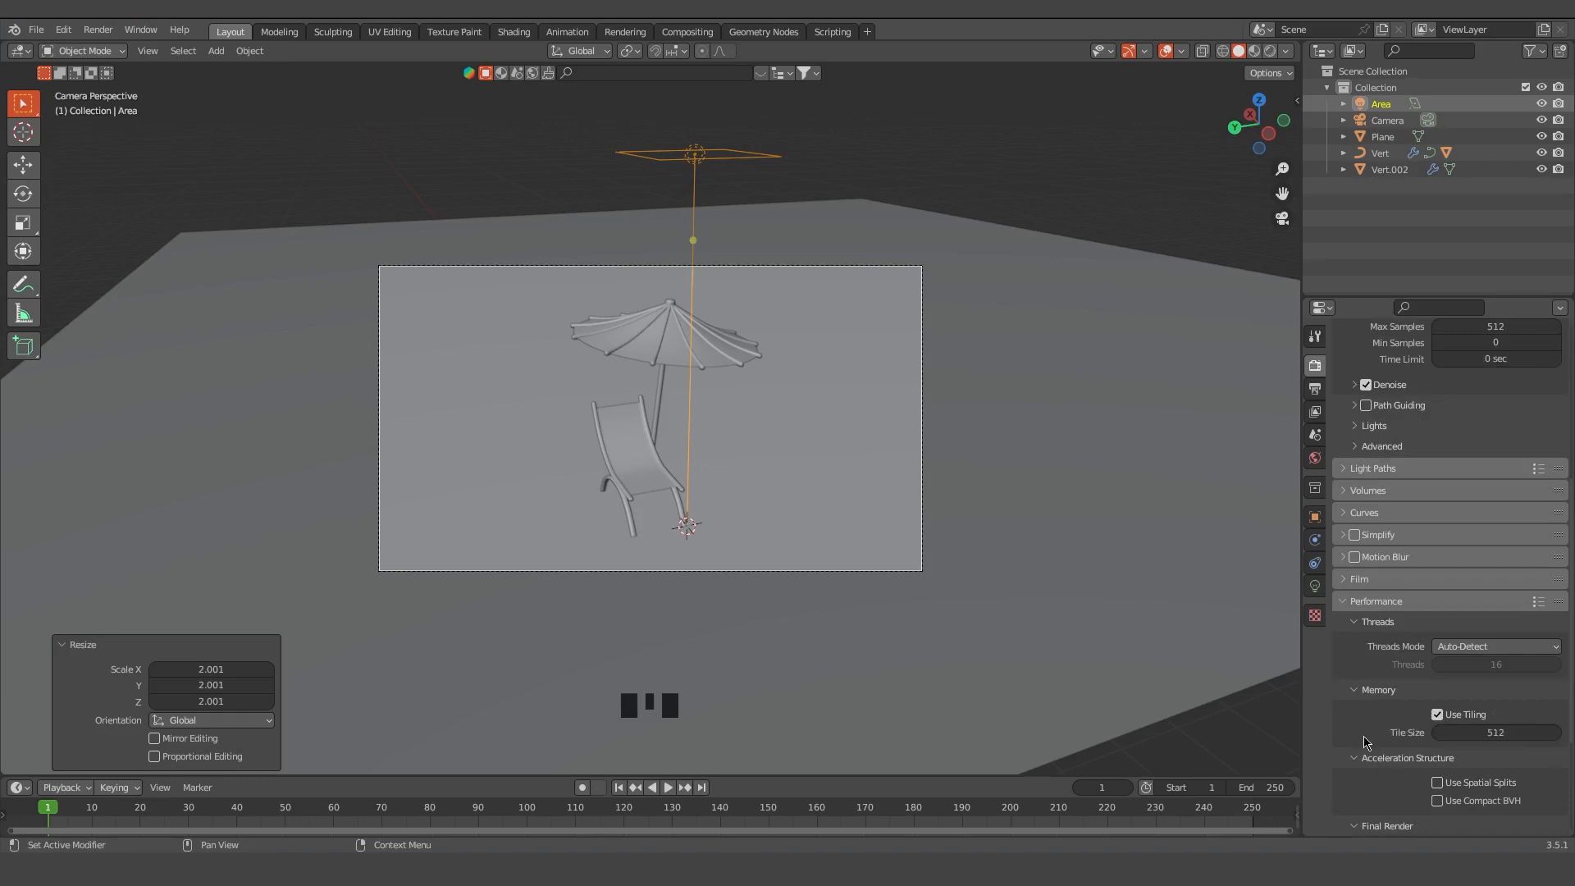
Display the viewport in rendered shading and raise the area light's power to about 69.3 W
click(1269, 54)
scroll(1014, 414, up, 1)
click(1315, 585)
drag(1464, 476, 1509, 476)
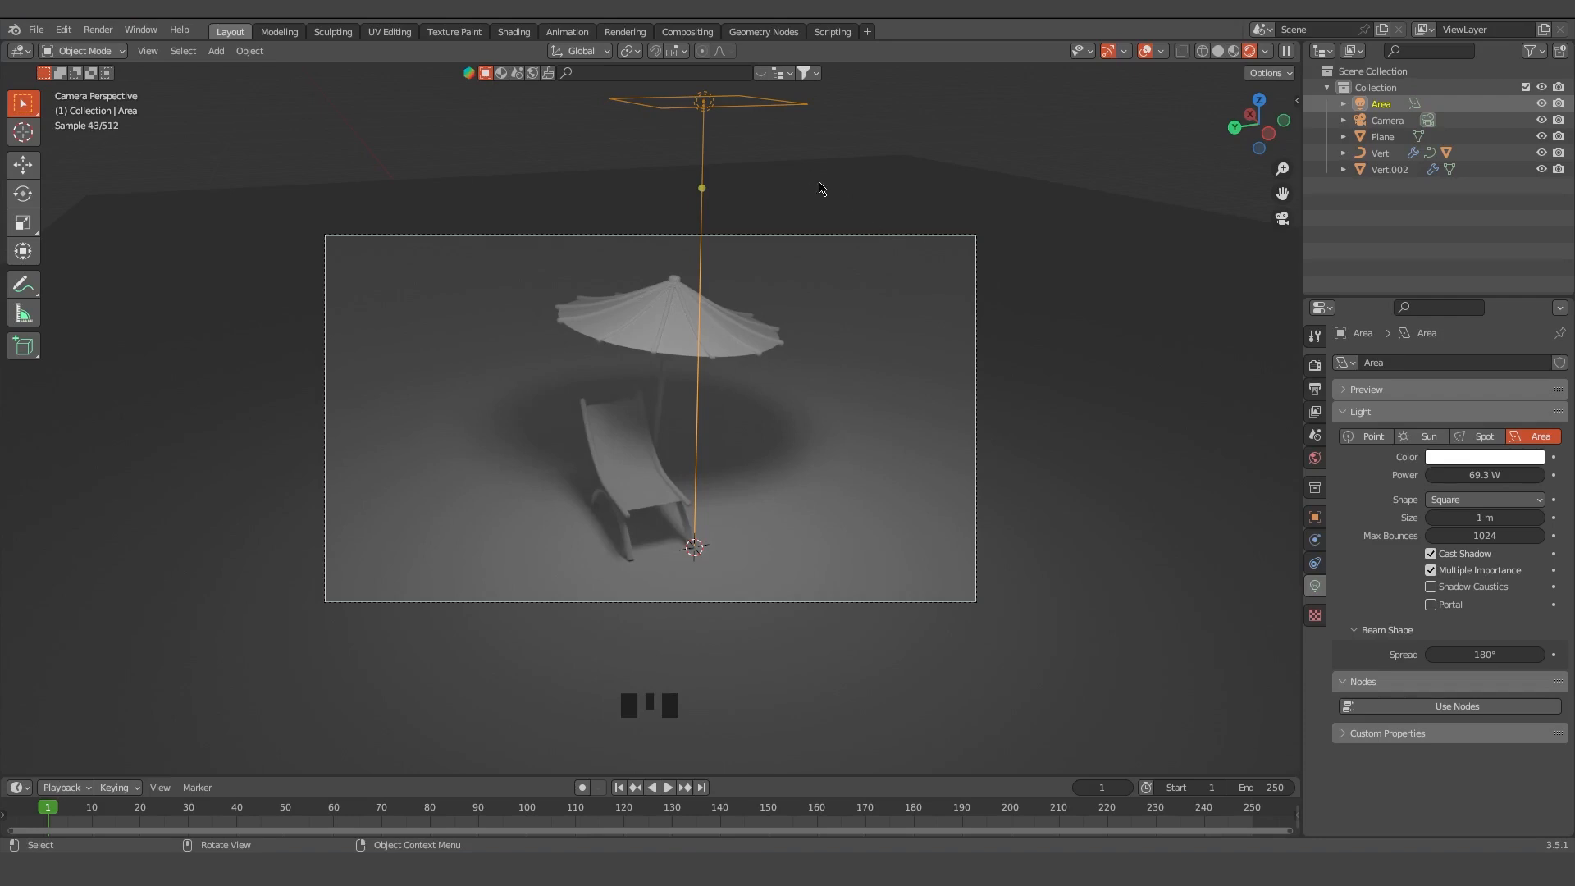
Move the area light along X beside the parasol, tilt it toward the parasol, and shift it about 1.51 m along positive X
key(g)
key(x)
click(911, 218)
drag(910, 218, 588, 280)
key(grave)
click(668, 380)
key(grave)
click(667, 299)
scroll(819, 458, down, 5)
drag(728, 415, 996, 413)
key(g)
click(726, 421)
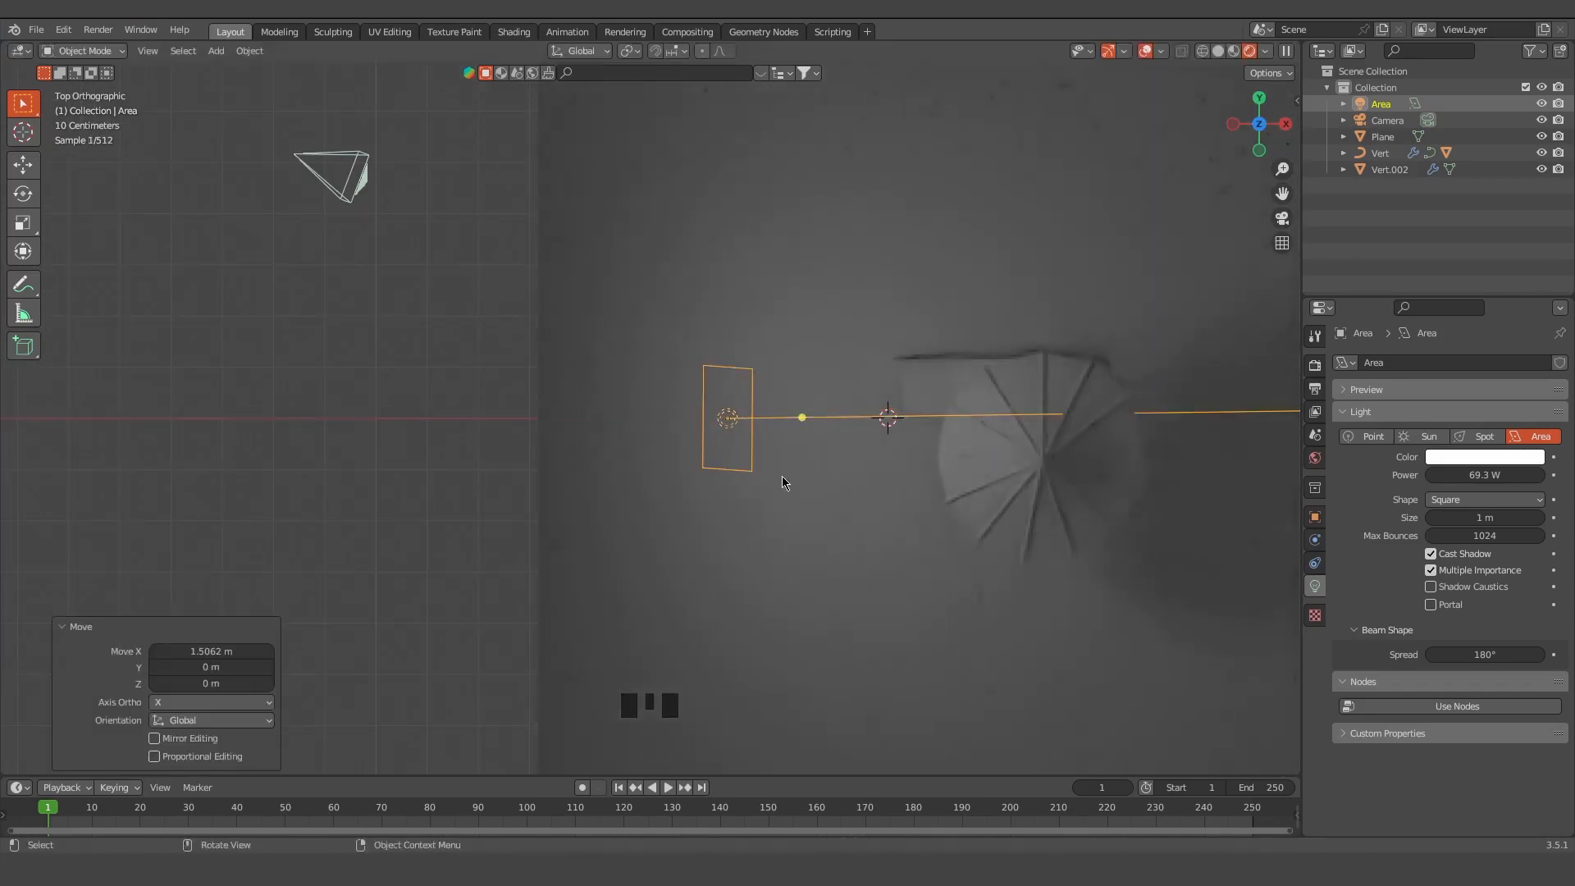
Return to the camera view and set the area light's power to 150 W
key(KP_0)
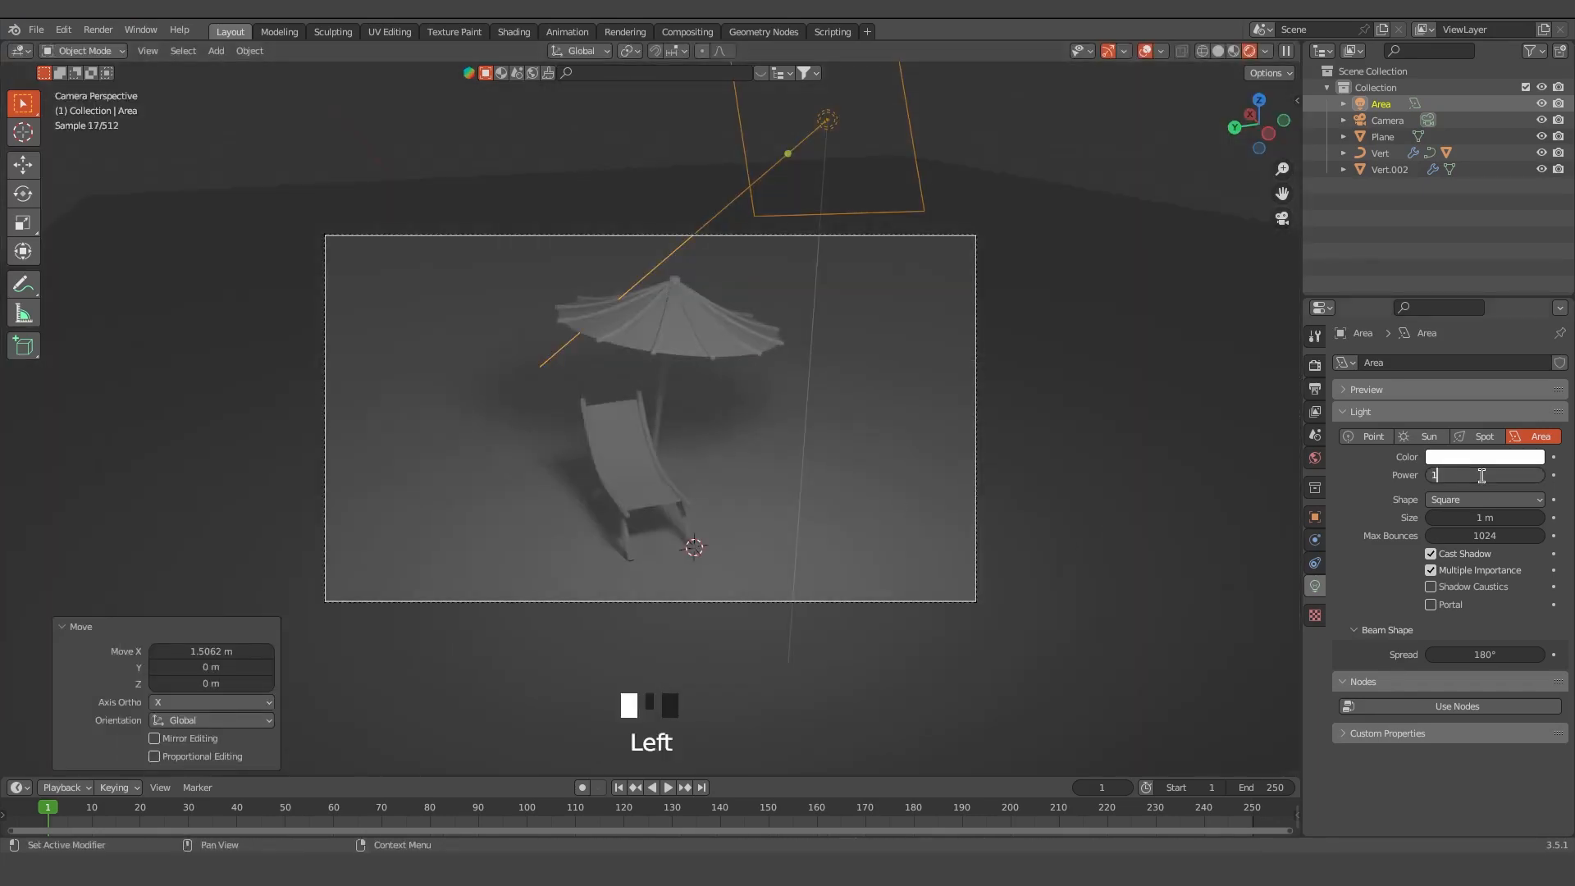
text(00)
key(Return)
click(1484, 475)
text(150)
key(Return)
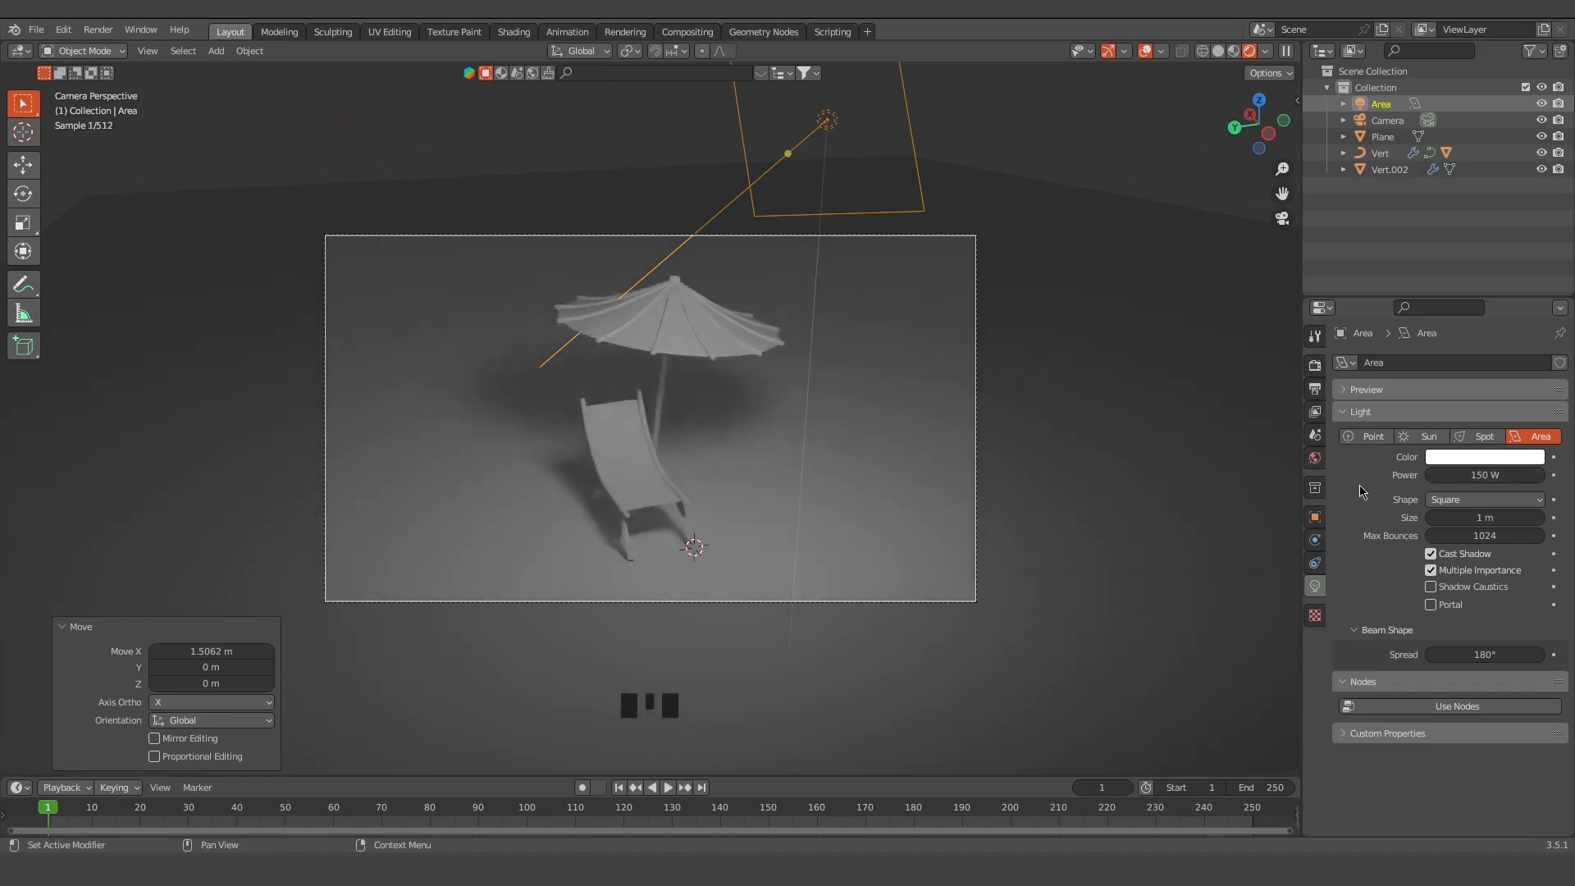
Give the ground plane a new material with a light sand base color and a roughness of about 0.8
click(1076, 451)
click(1314, 653)
click(1448, 431)
click(1491, 577)
drag(1442, 414, 1398, 403)
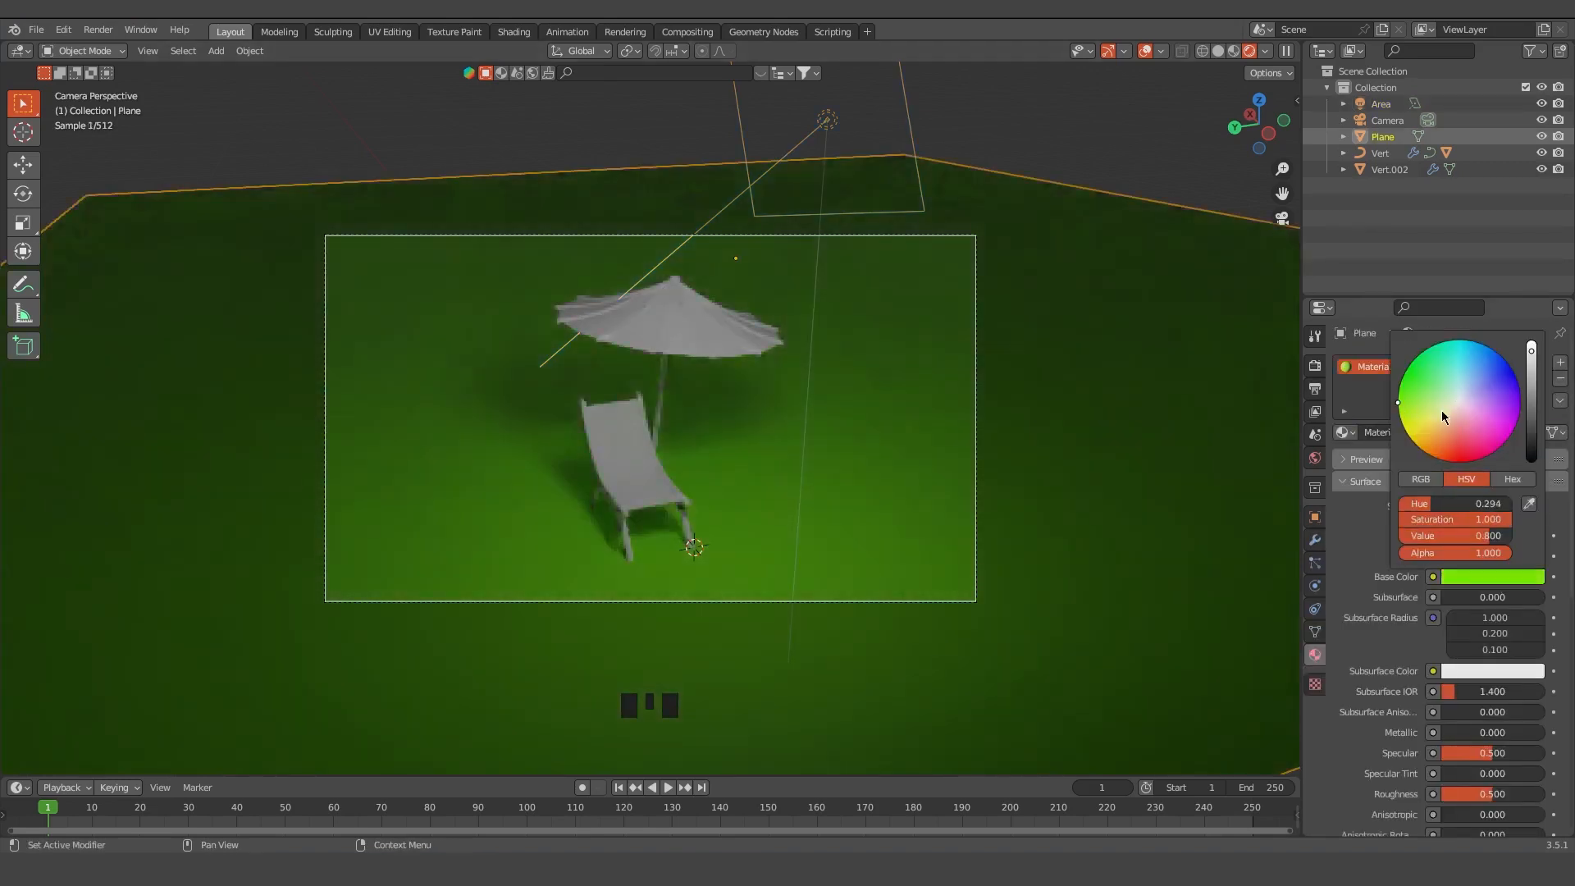
click(1441, 417)
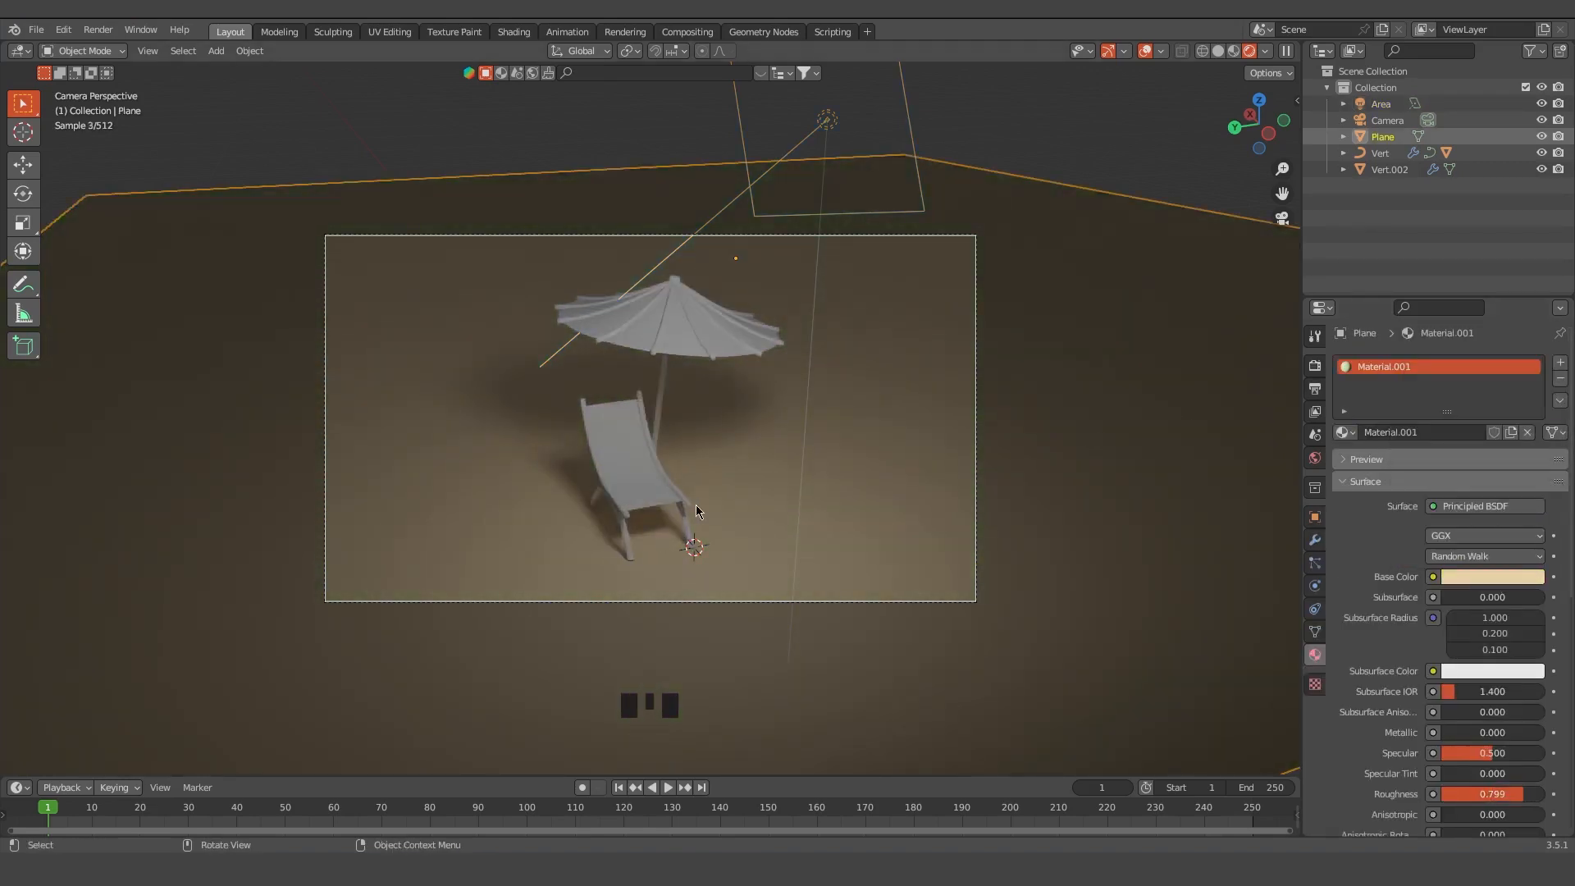
Give the parasol pole a new material with a medium brown base color
click(661, 389)
click(1437, 431)
click(1491, 577)
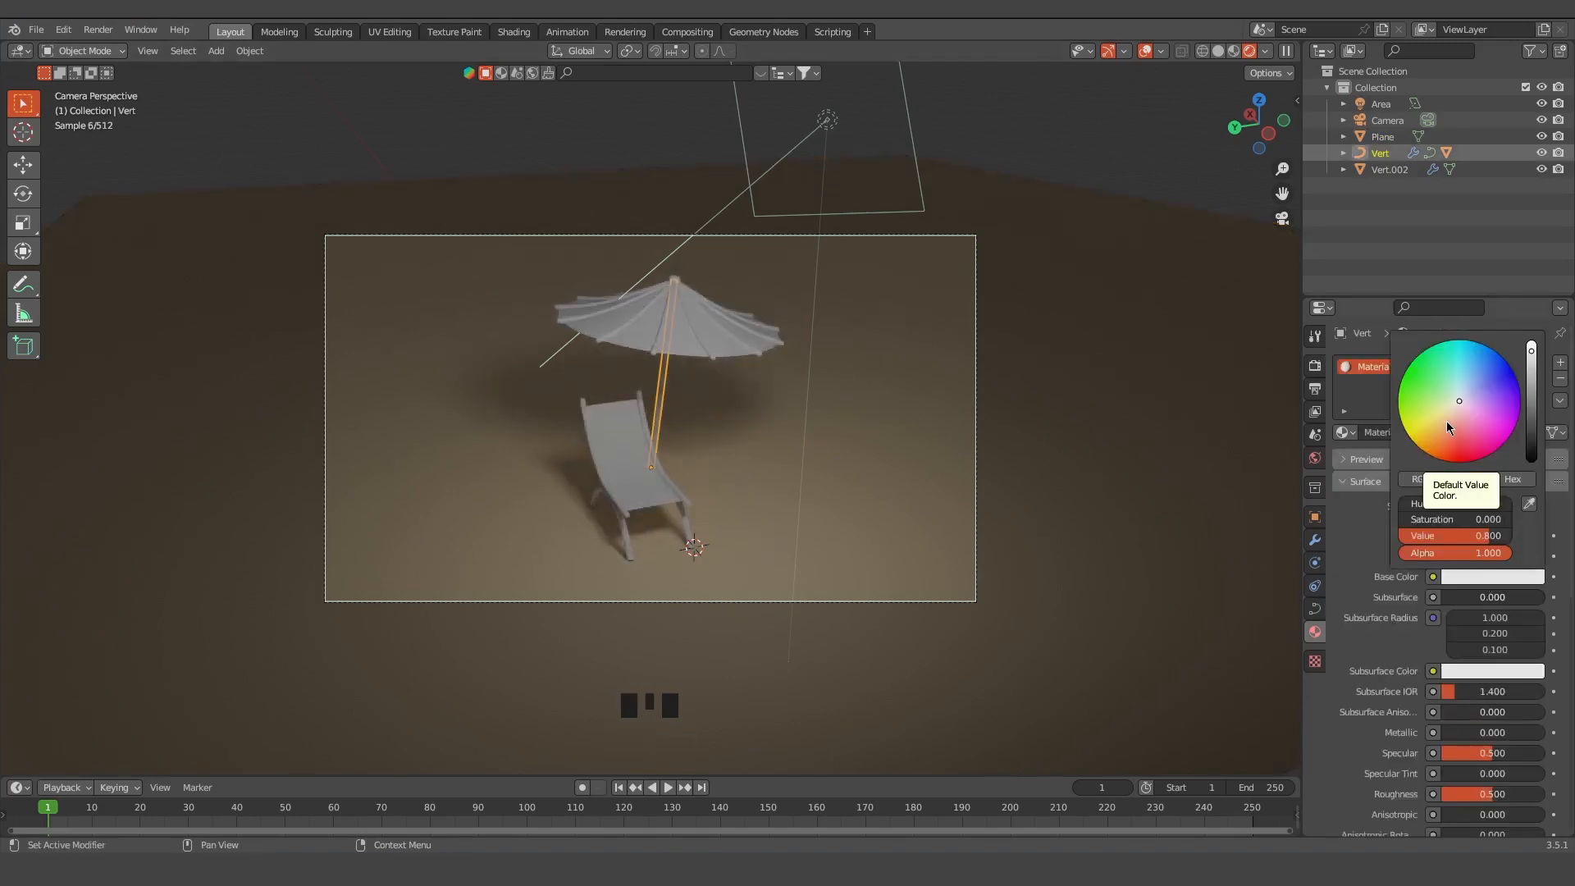
click(1442, 432)
drag(1531, 351, 1530, 395)
click(1061, 144)
click(661, 394)
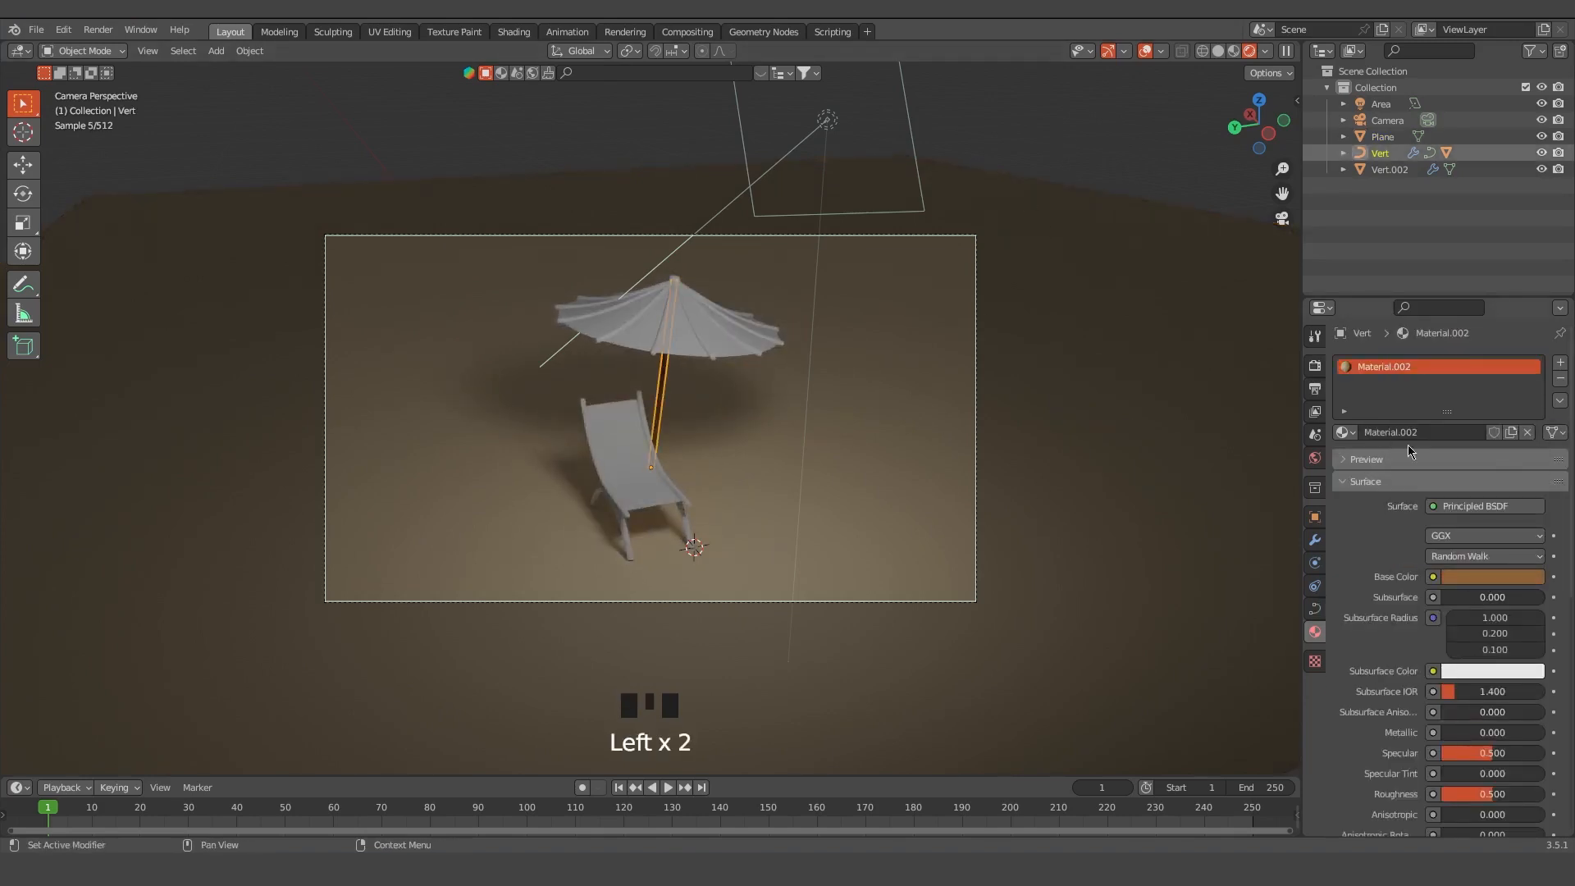
click(1492, 576)
click(777, 352)
Select the linked fabric of the parasol canopy in Edit Mode and add a first material with a very pale blue base color
click(678, 345)
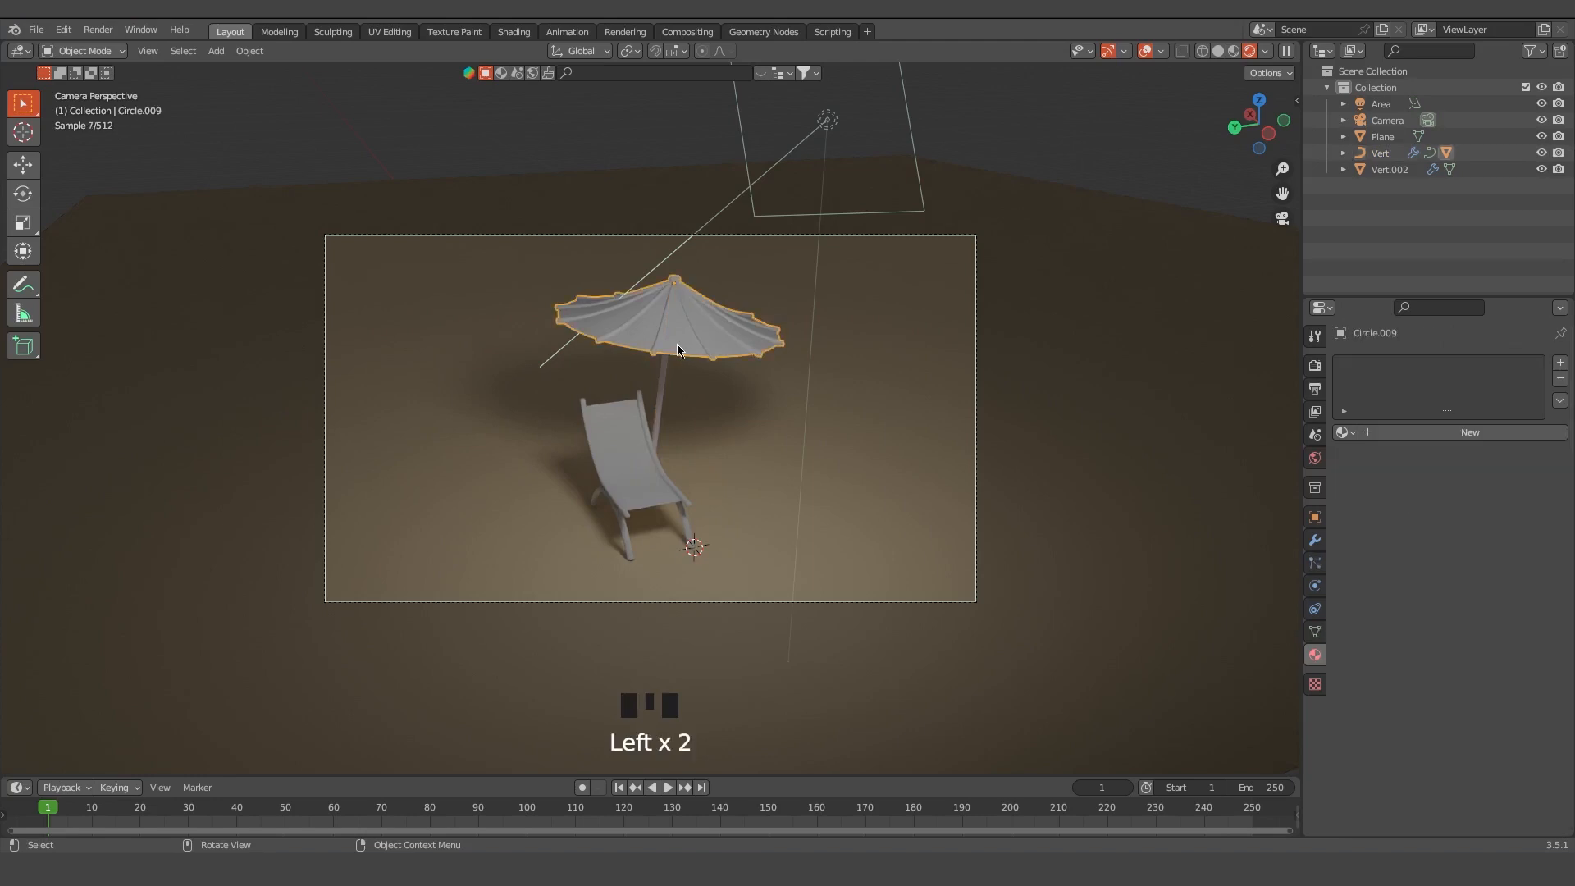
key(Tab)
scroll(678, 346, up, 3)
key(l)
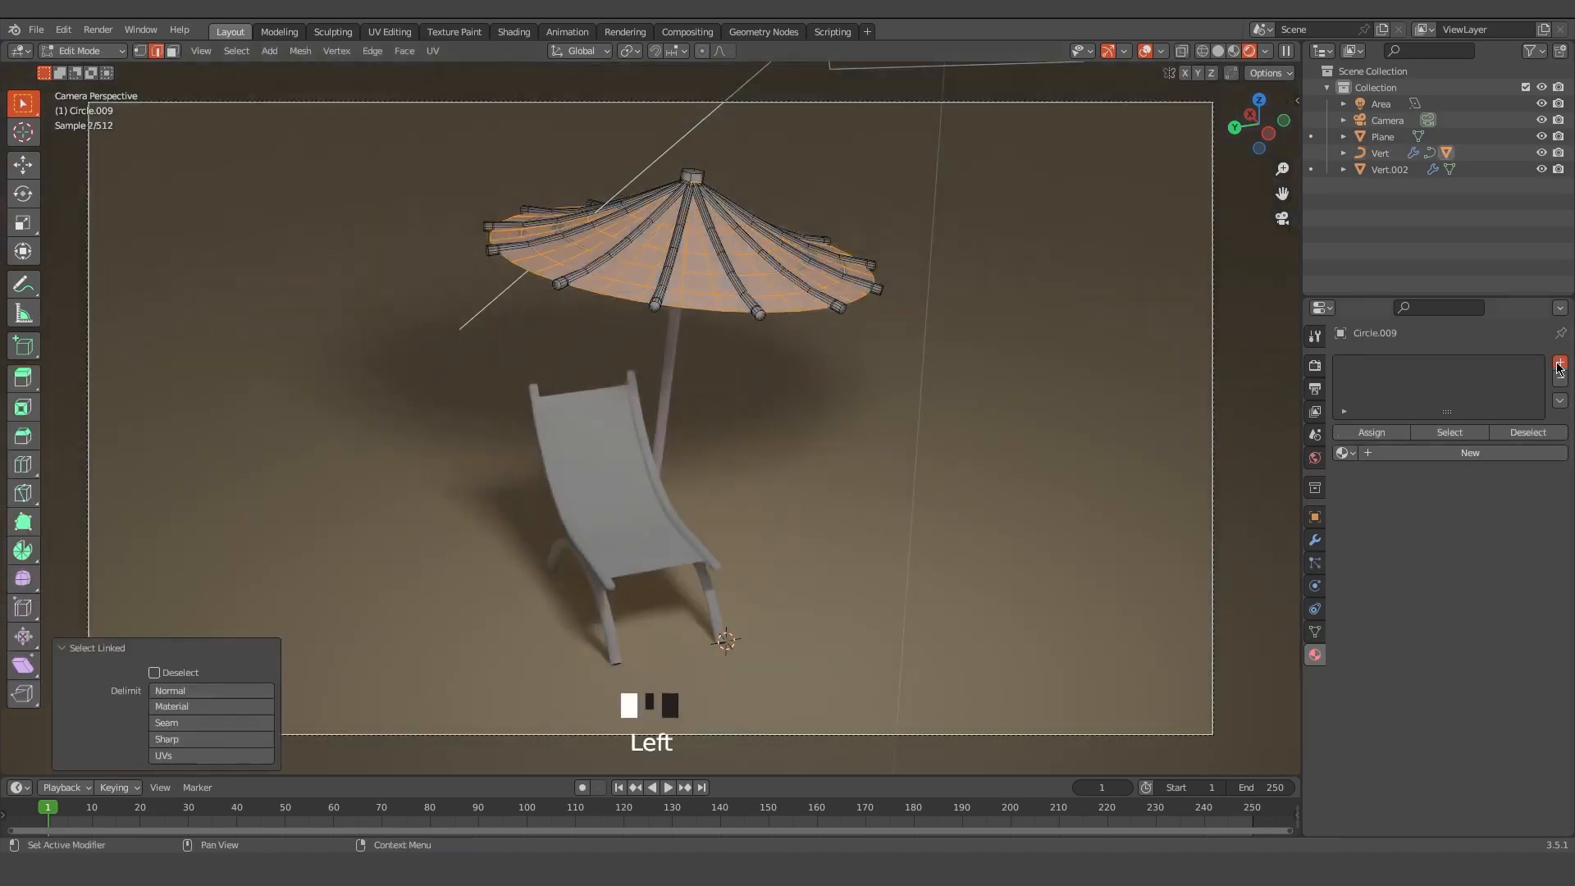
click(1468, 453)
click(1491, 598)
click(1476, 387)
click(1462, 418)
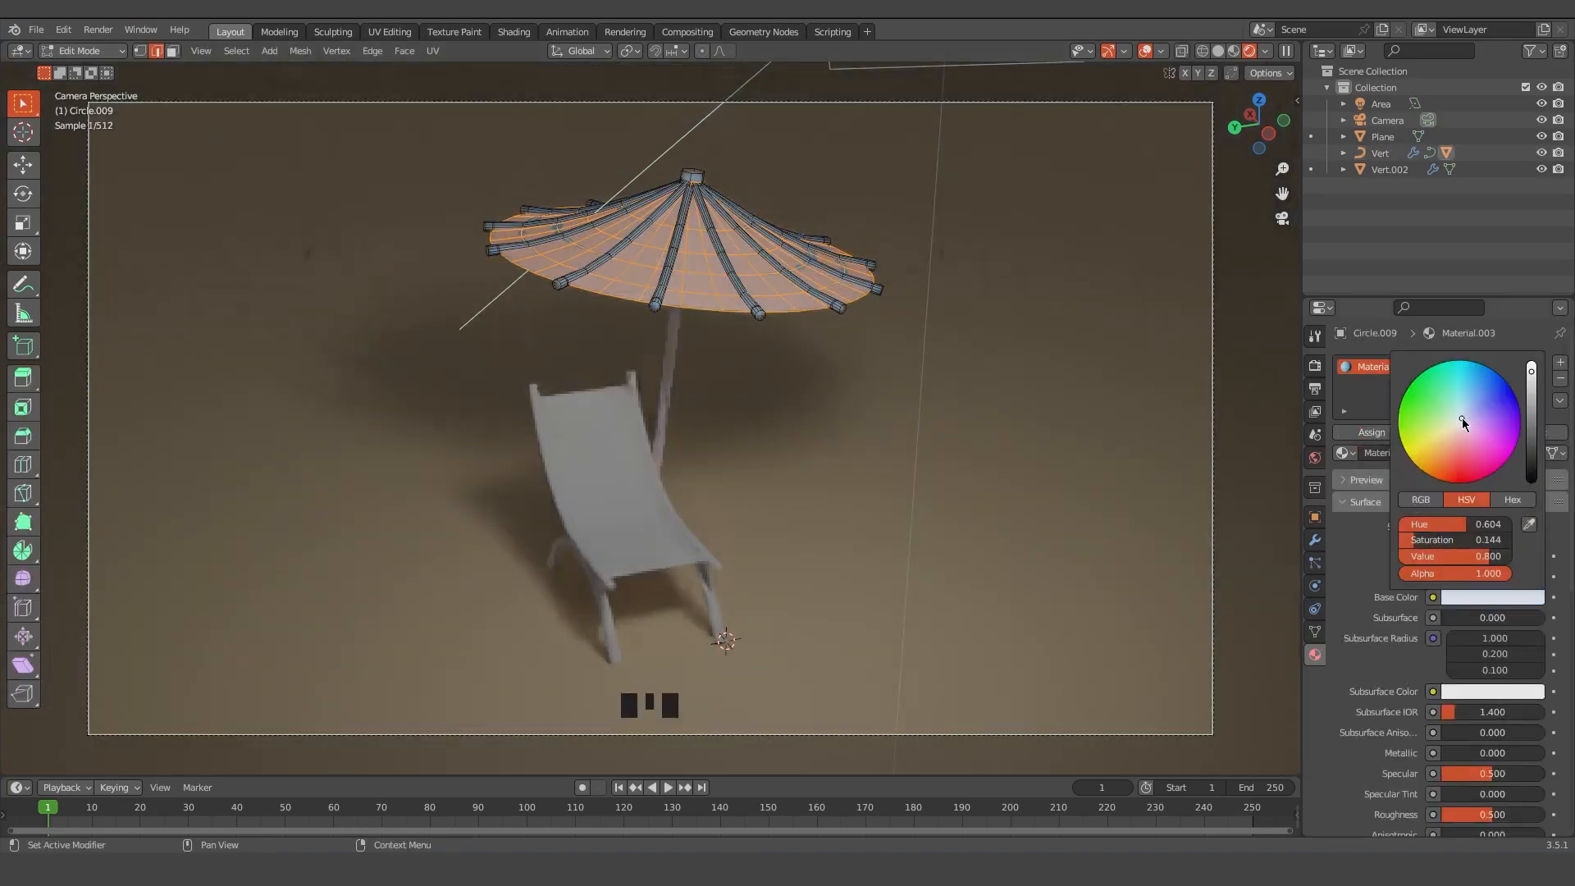
Add a second material with a cyan-blue base color and assign it to the selected canopy fabric
click(1559, 362)
click(1380, 459)
click(1456, 481)
click(1491, 623)
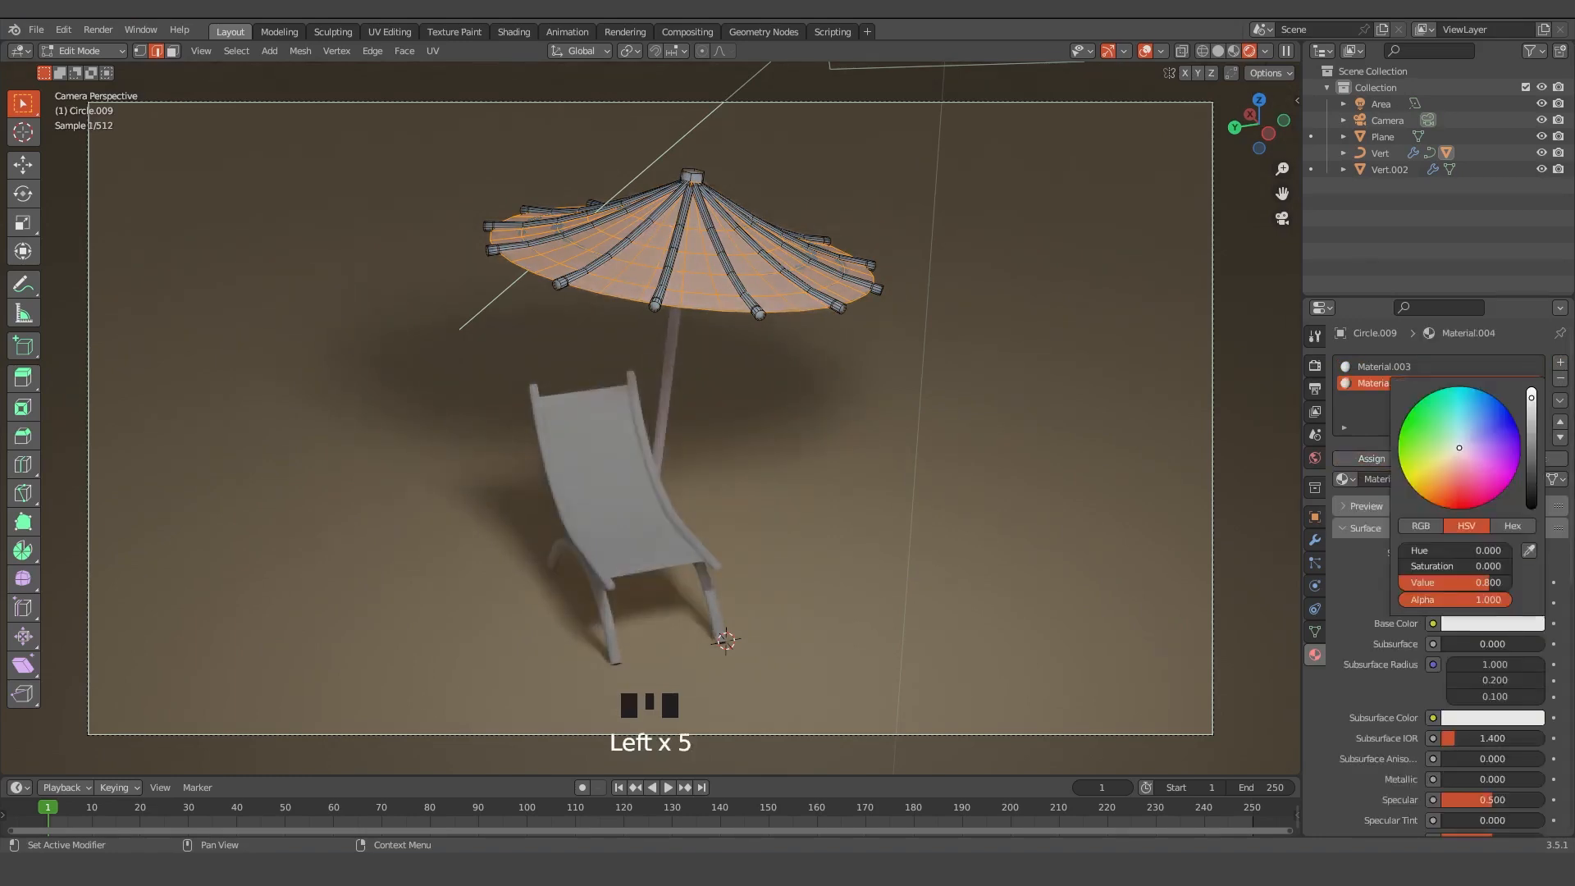
click(1474, 422)
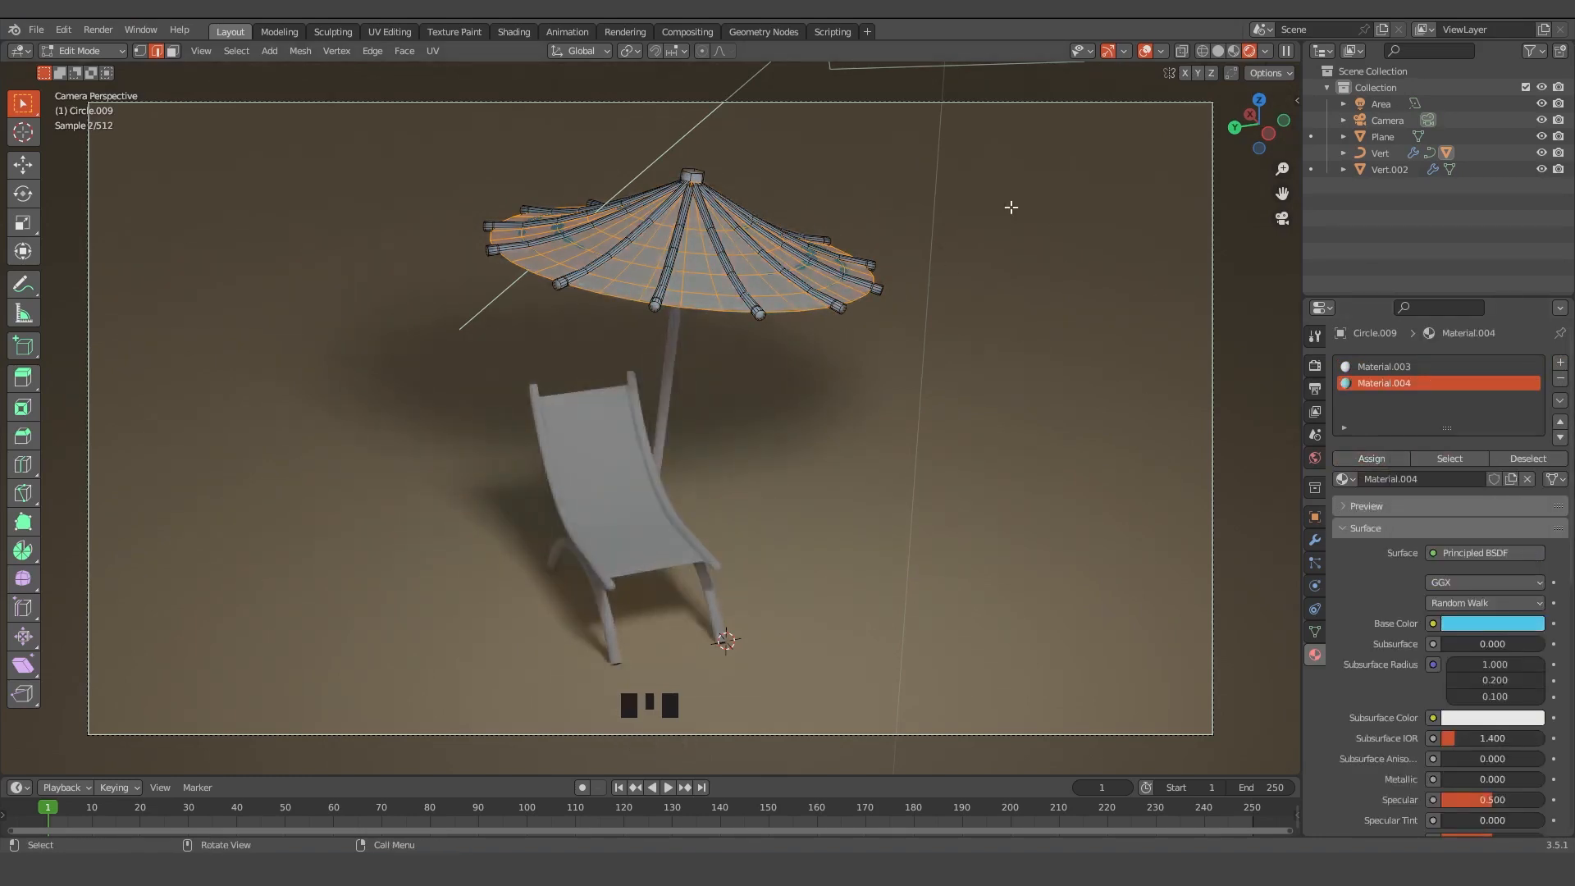
click(952, 363)
Change the canopy's first material, used on the ribs, to a pale yellow base color with saturation about 0.47 and value 1
click(1383, 366)
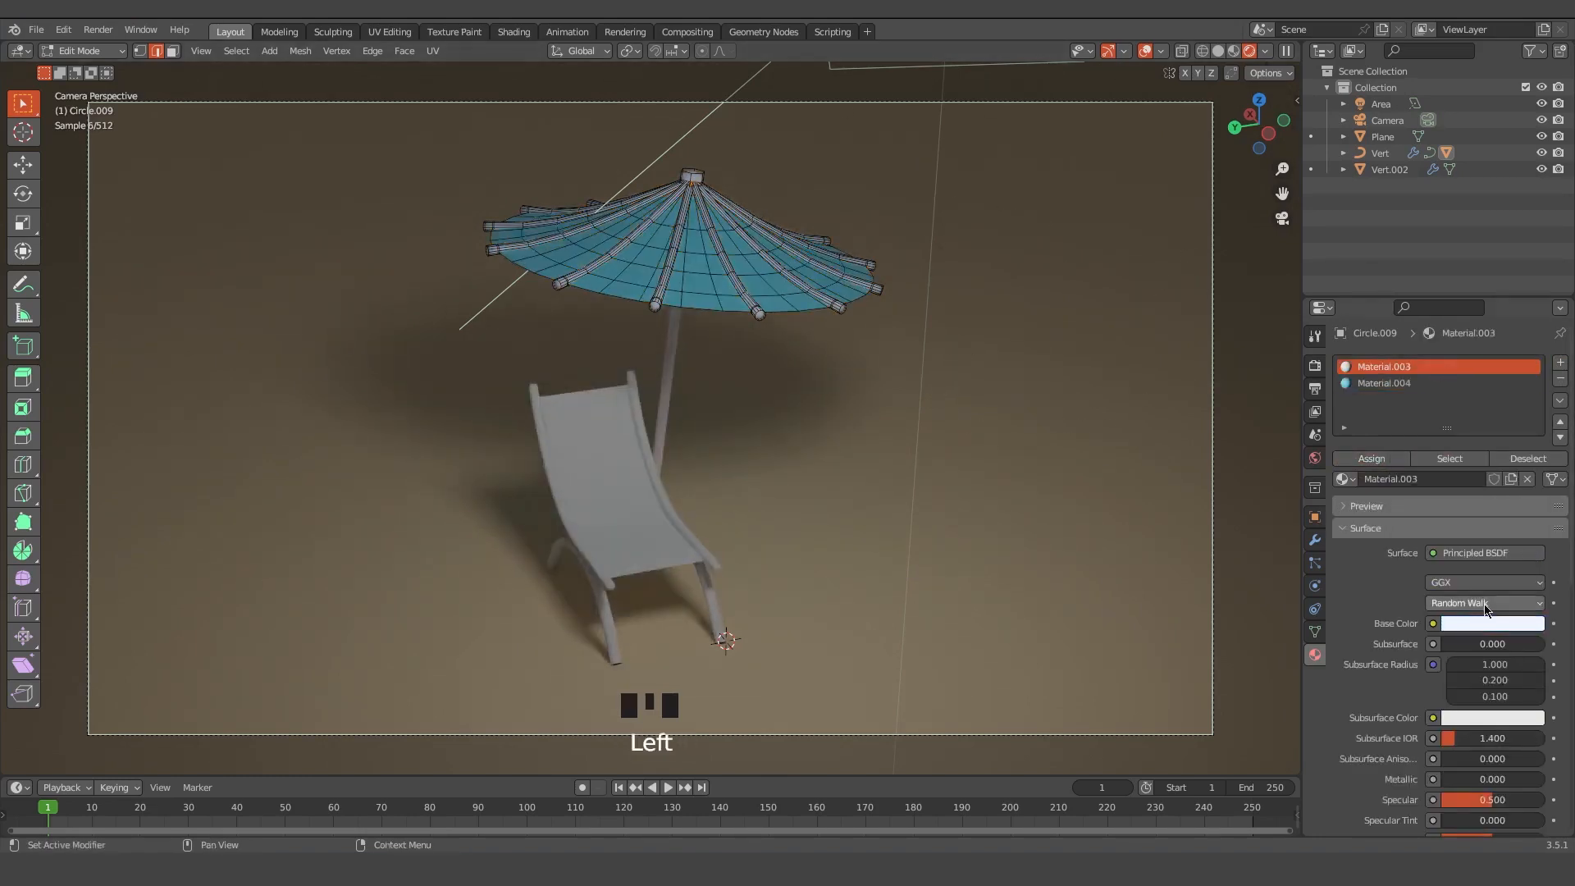
click(1491, 623)
drag(1457, 456, 1447, 457)
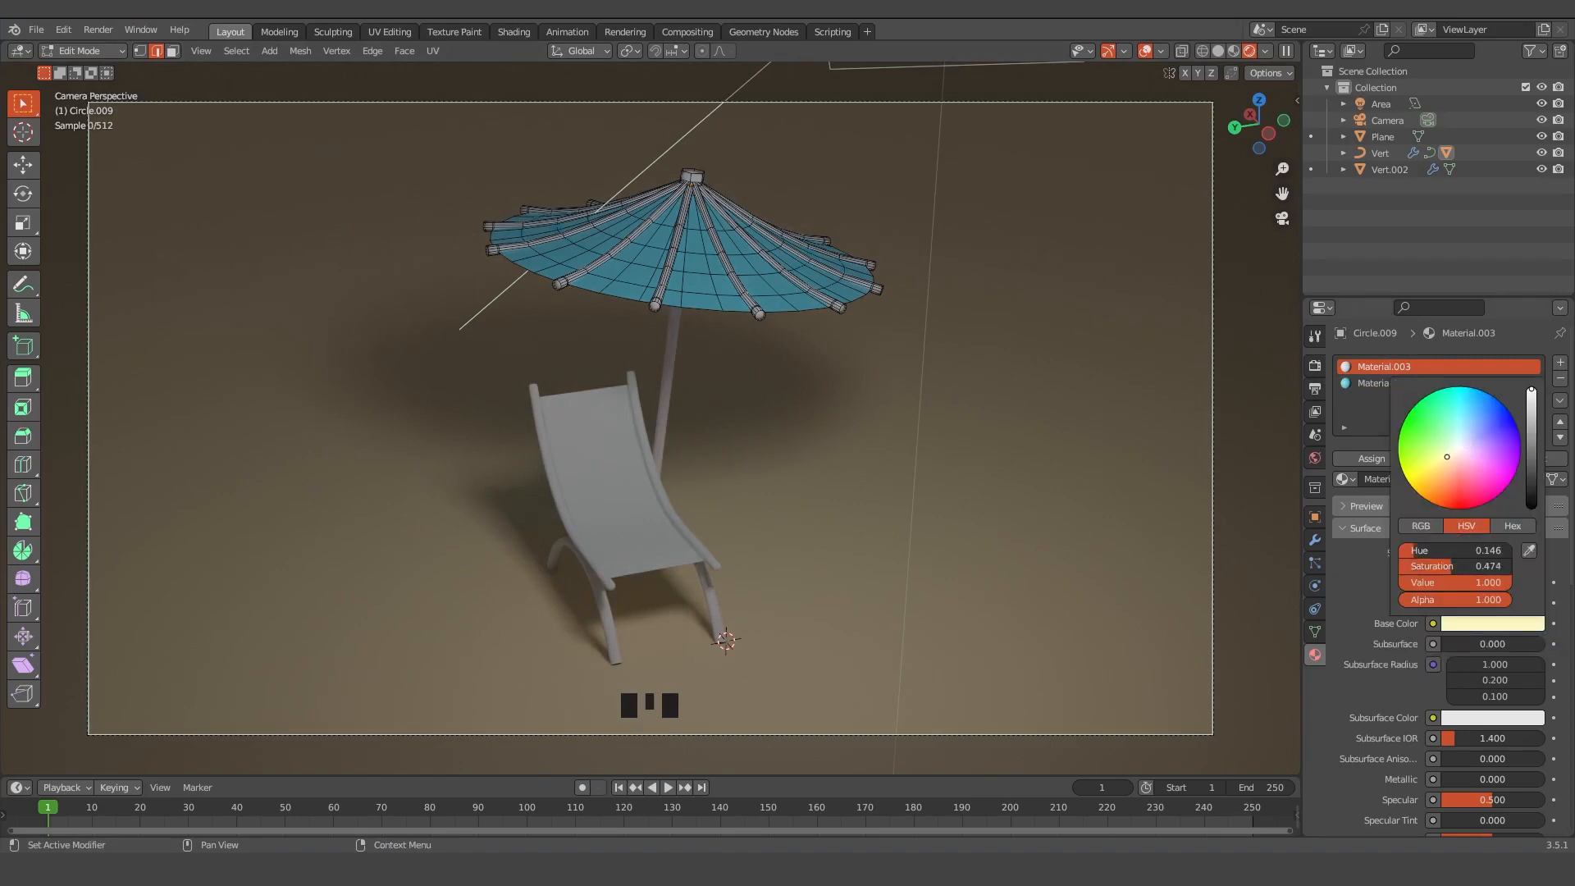
key(Tab)
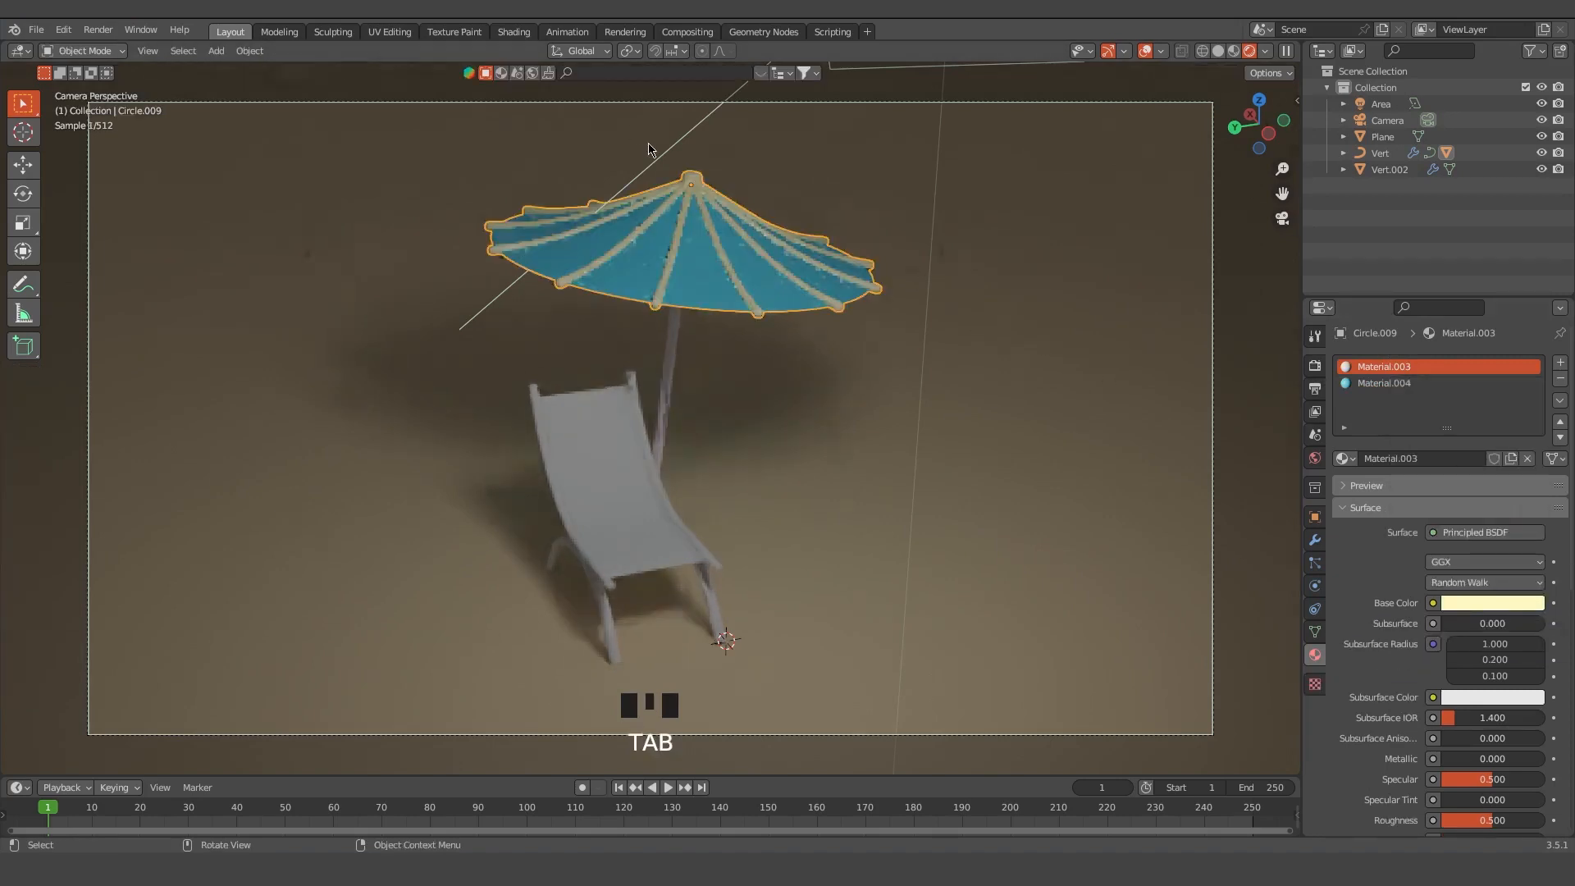
scroll(432, 141, down, 2)
click(865, 402)
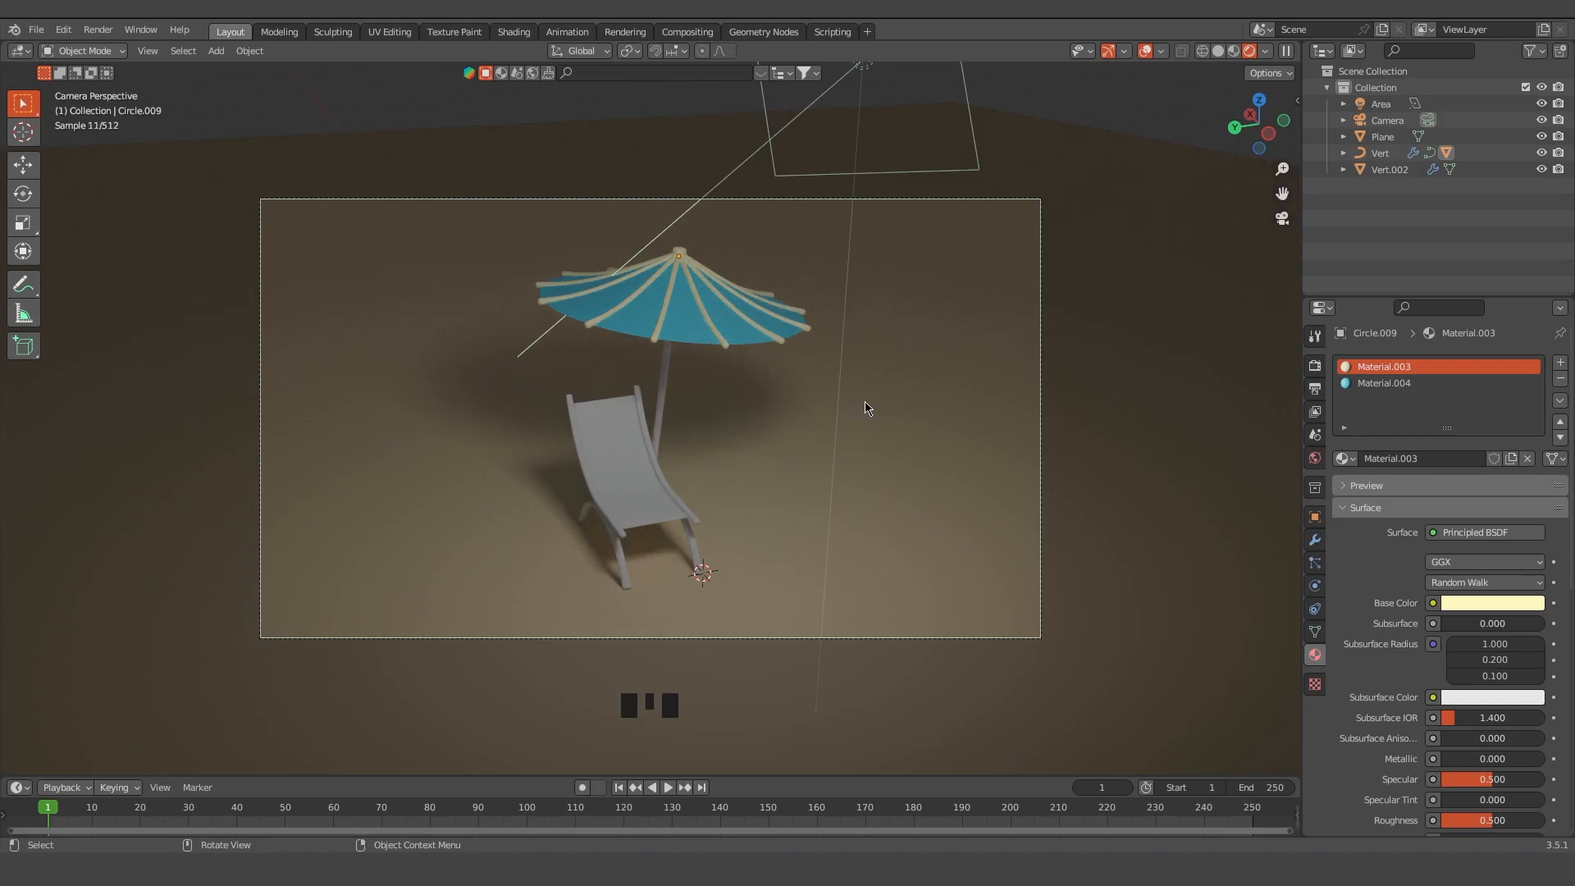
Select the lounge chair's legs in Edit Mode and assign them a new material with a light orange base color
click(639, 504)
key(Tab)
scroll(656, 558, up, 2)
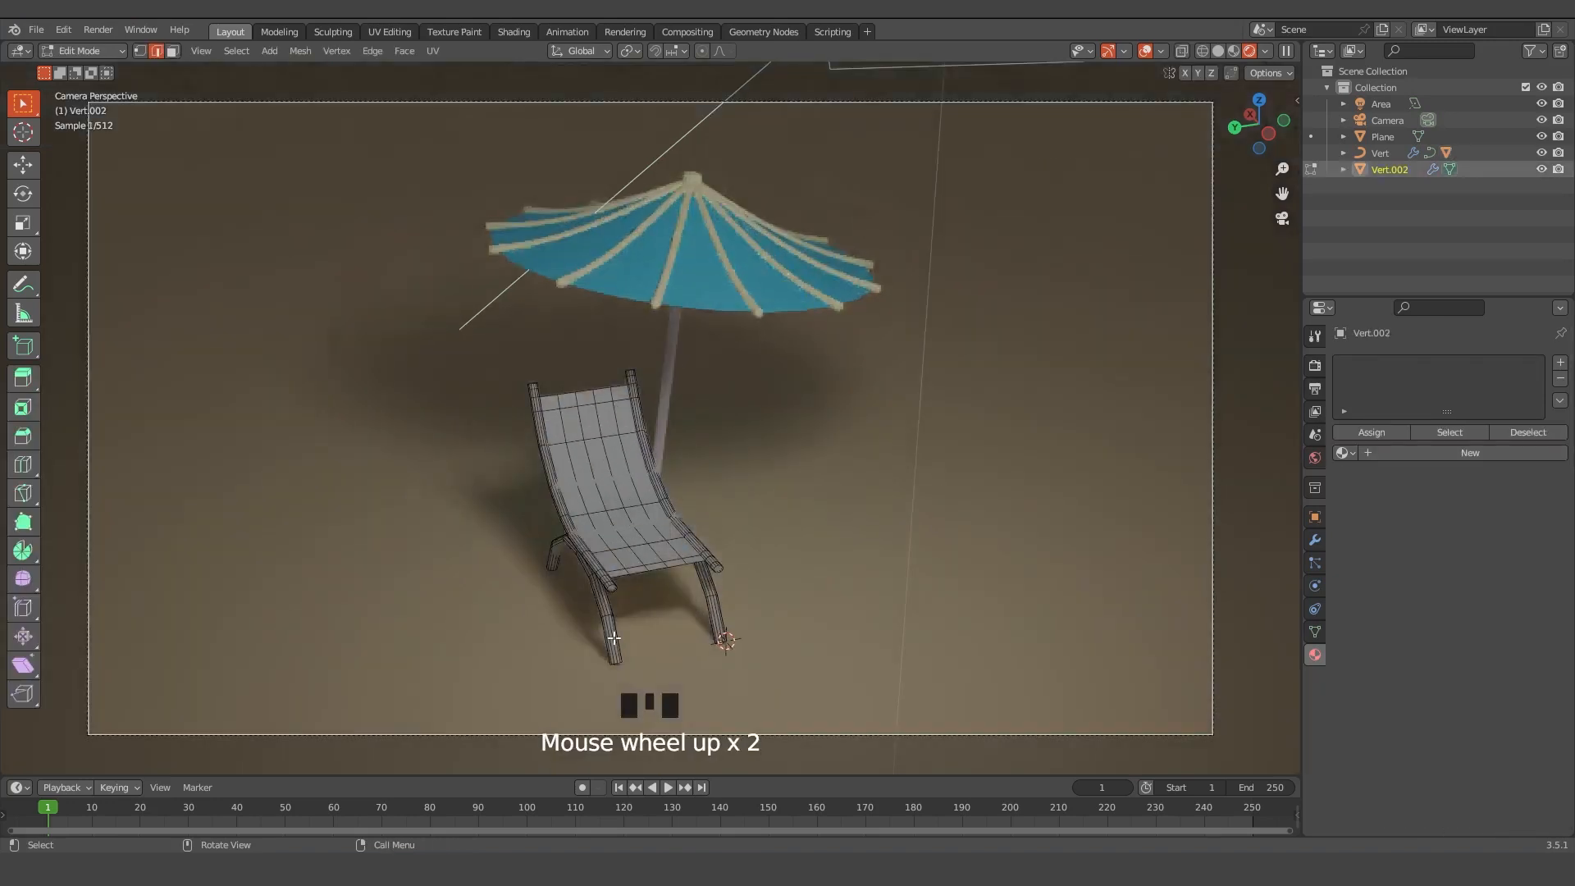
key(l)
key(l)
key(ctrl+z)
key(ctrl+z)
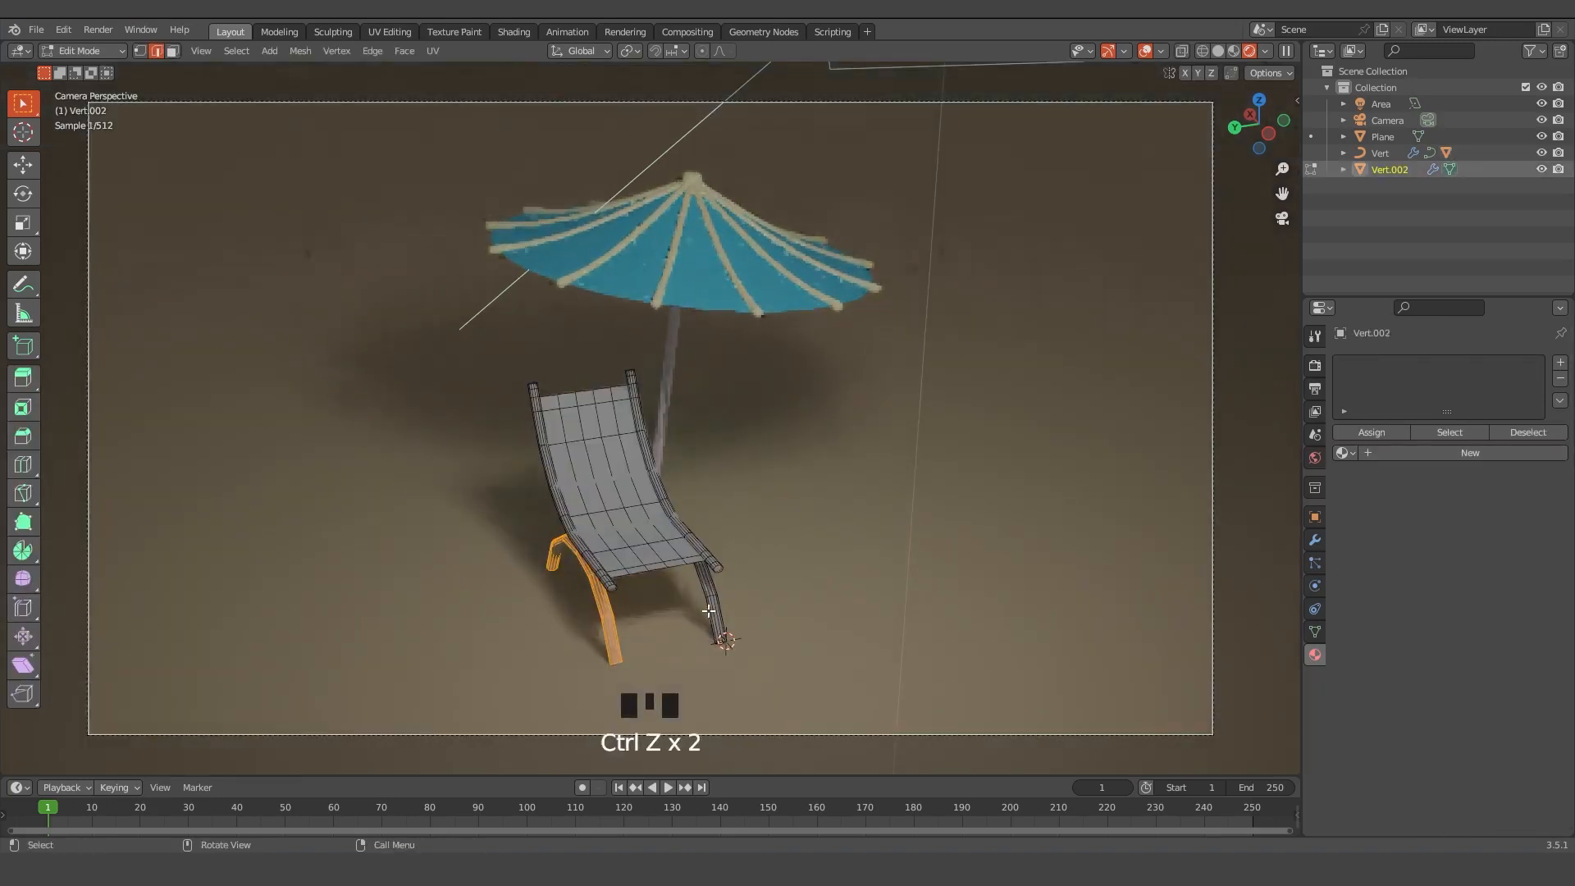
key(l)
click(1470, 452)
click(1371, 432)
click(1492, 597)
drag(1453, 432, 1447, 451)
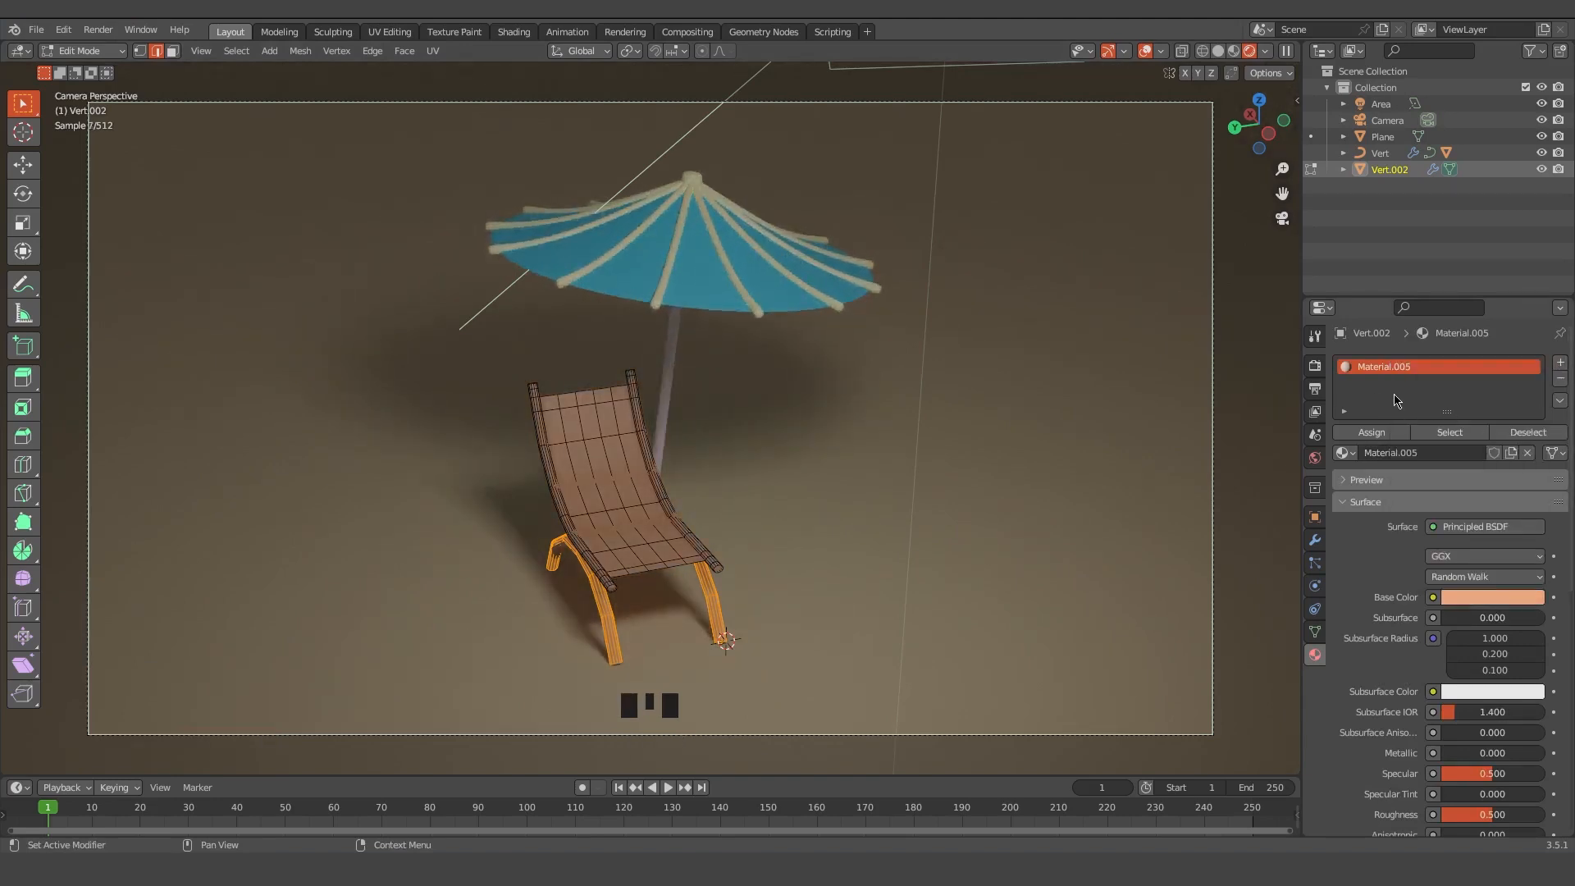
Select the chair's seat fabric and side rails and assign them a second material with a pink base color
click(591, 476)
key(l)
click(1560, 362)
click(1444, 478)
click(1372, 458)
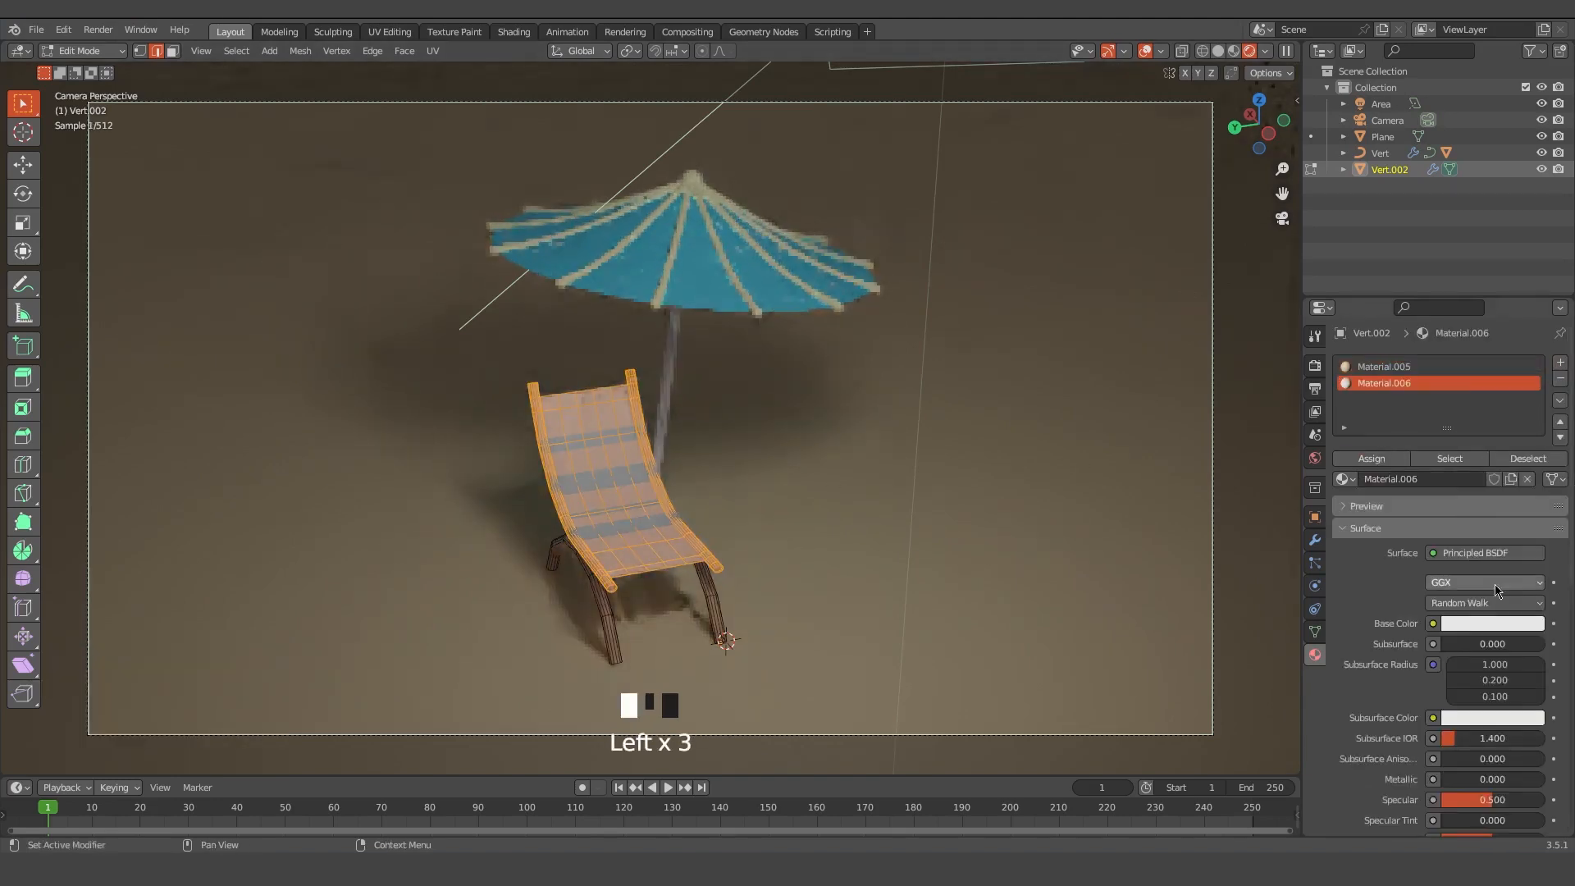
click(1505, 624)
click(1473, 454)
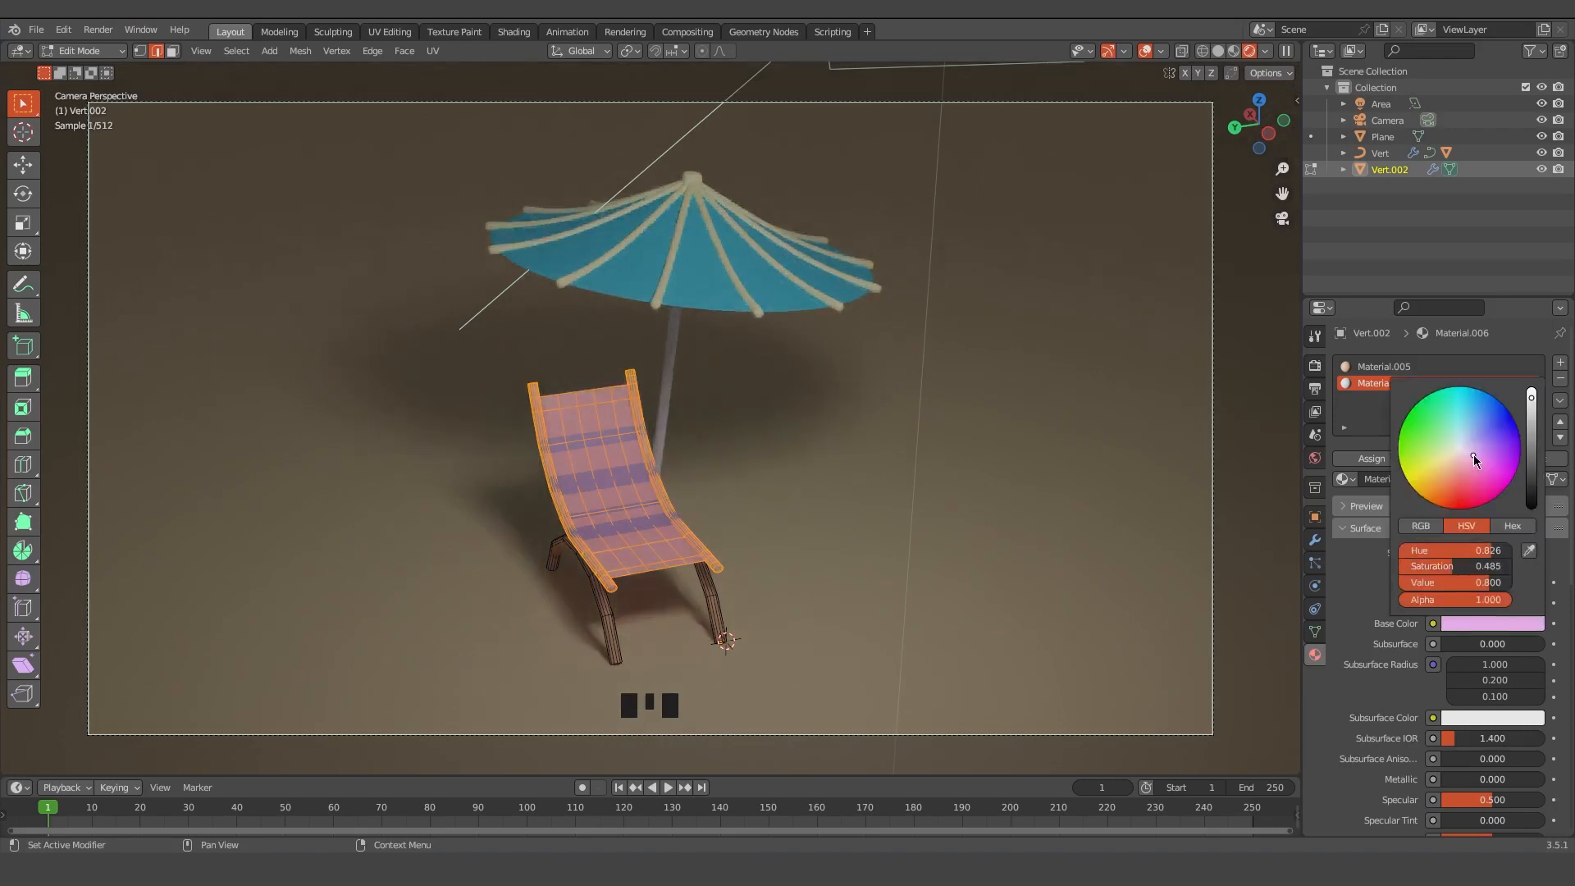
click(1128, 392)
click(1474, 624)
mouse_move(1473, 456)
mouse_down()
mouse_move(1491, 468)
mouse_move(1476, 464)
mouse_up()
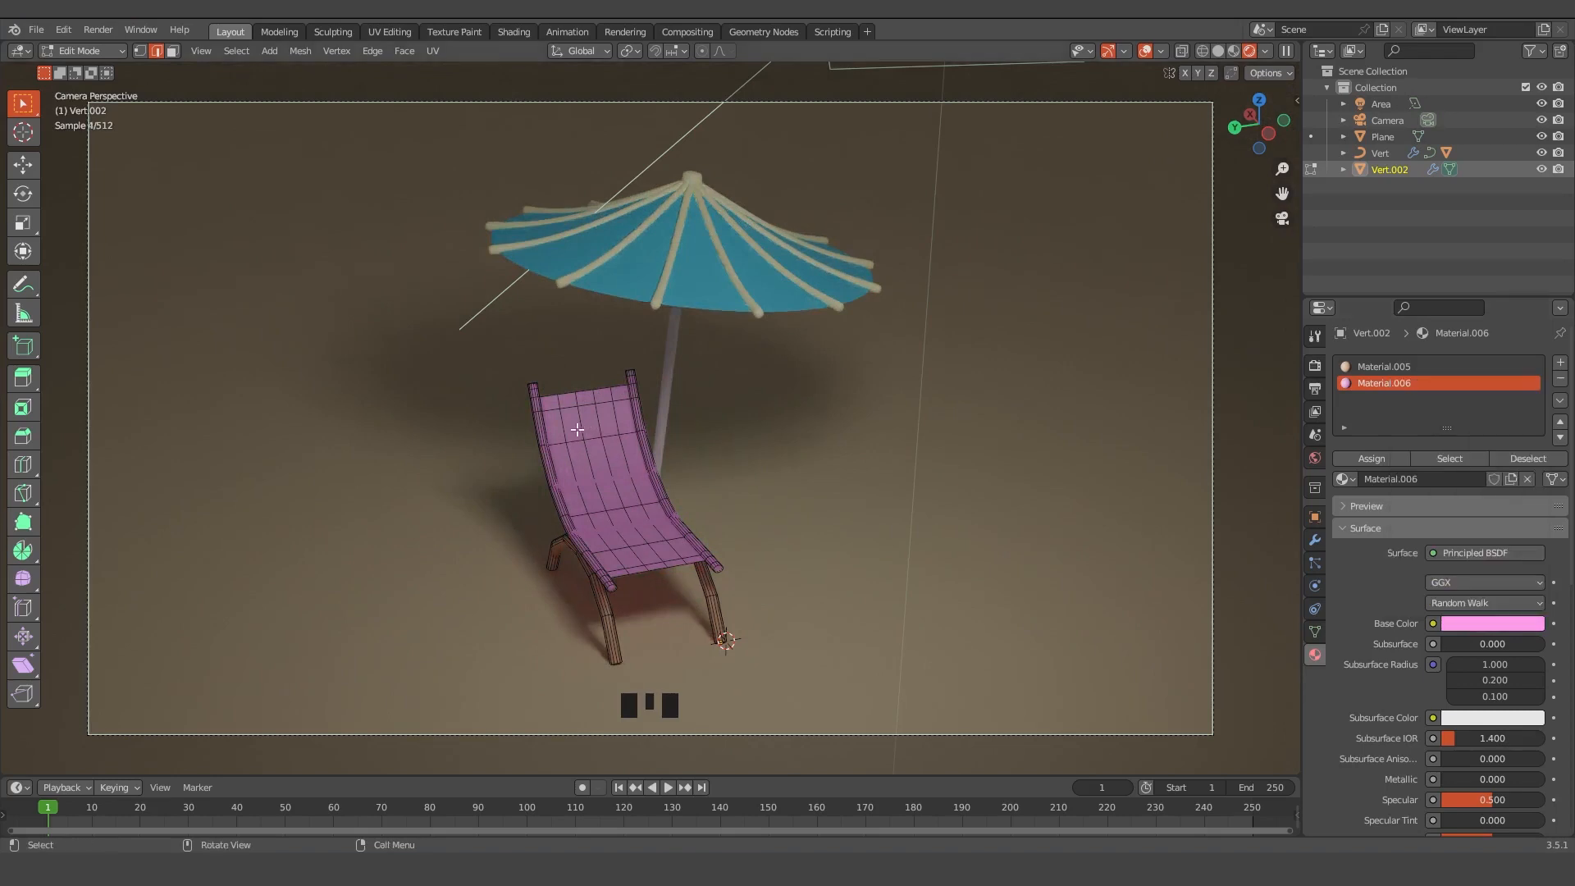
Select alternating lengthwise strips of faces on the chair's seat fabric and assign them a third material with a pure white base color
click(555, 409)
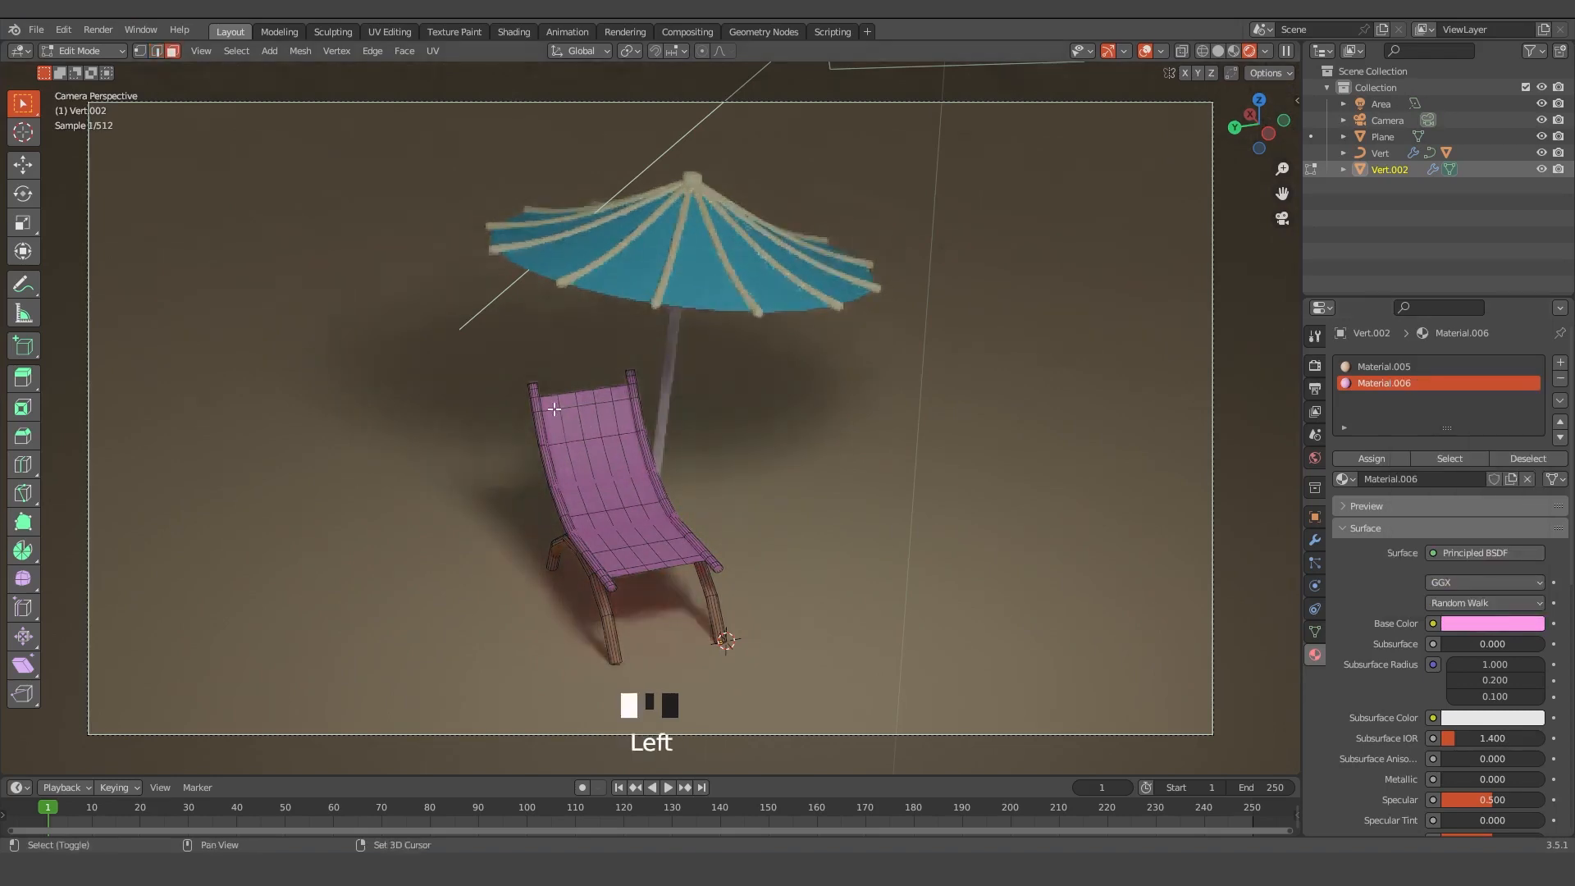
shift+click(656, 564)
shift+click(643, 550)
shift+click(619, 515)
shift+click(614, 496)
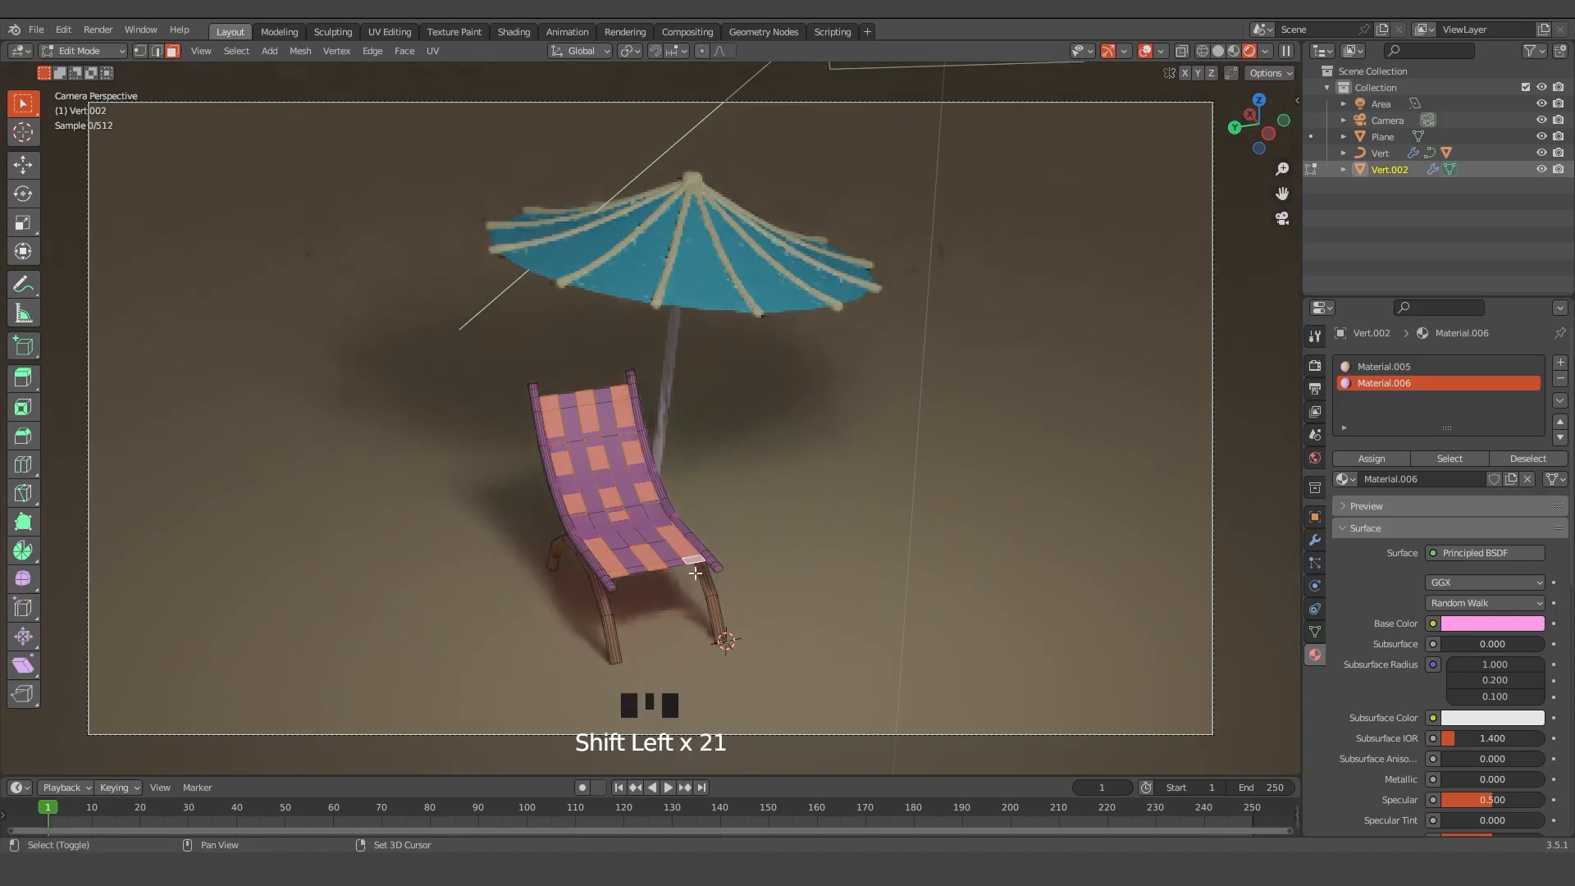
click(1558, 362)
click(1371, 458)
click(1451, 478)
click(1492, 623)
click(1529, 391)
click(1021, 504)
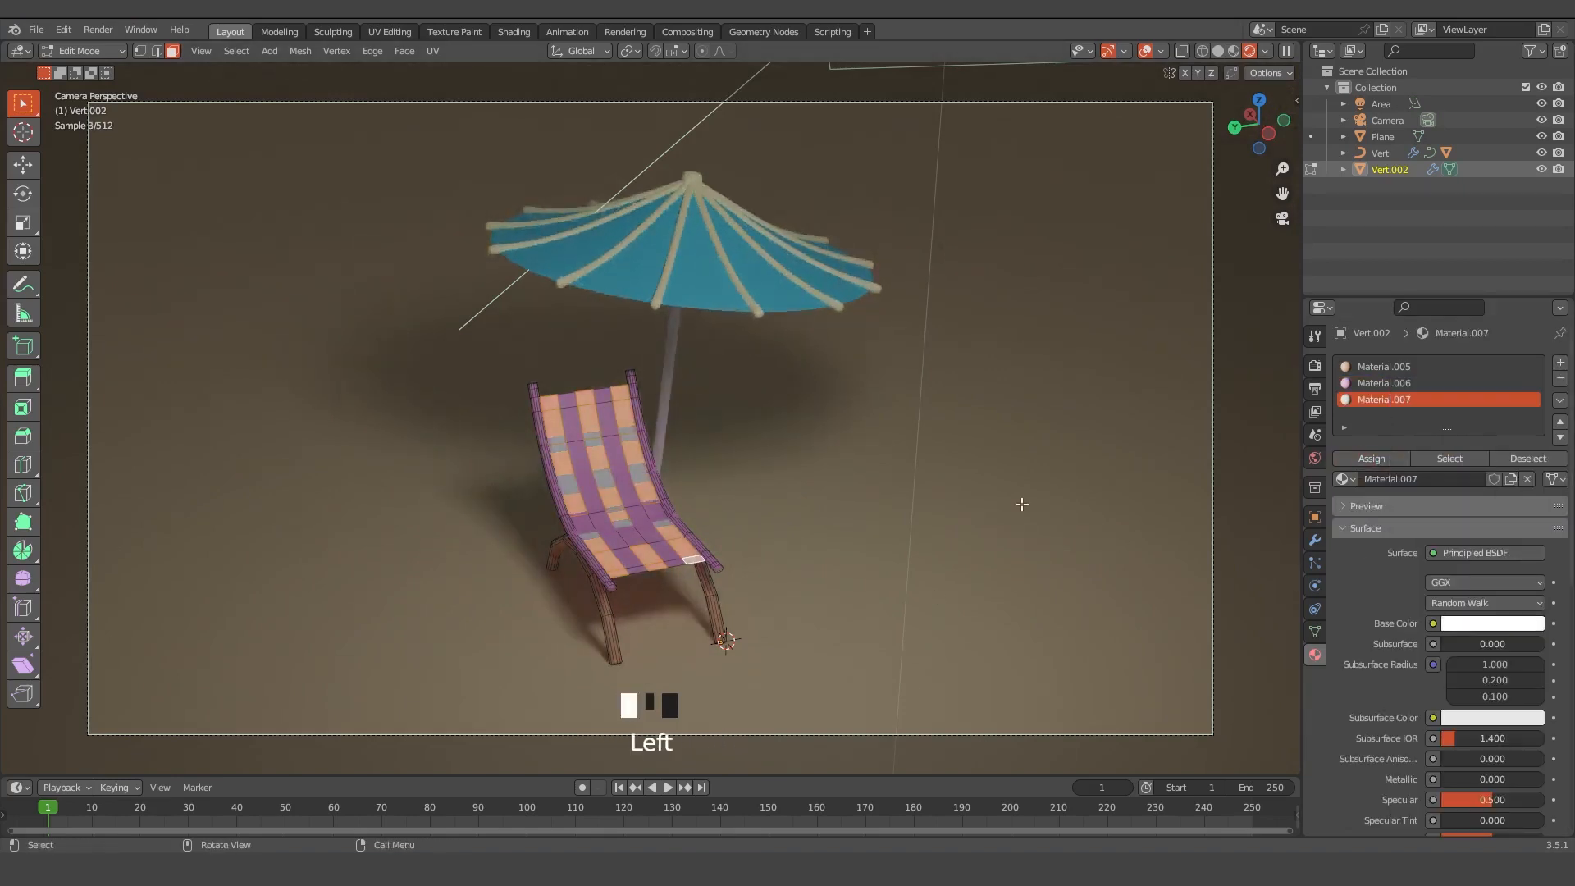
key(Tab)
scroll(920, 541, down, 2)
Shift the ground plane material's base color to a slightly deeper sand tone
click(923, 496)
scroll(923, 495, down, 2)
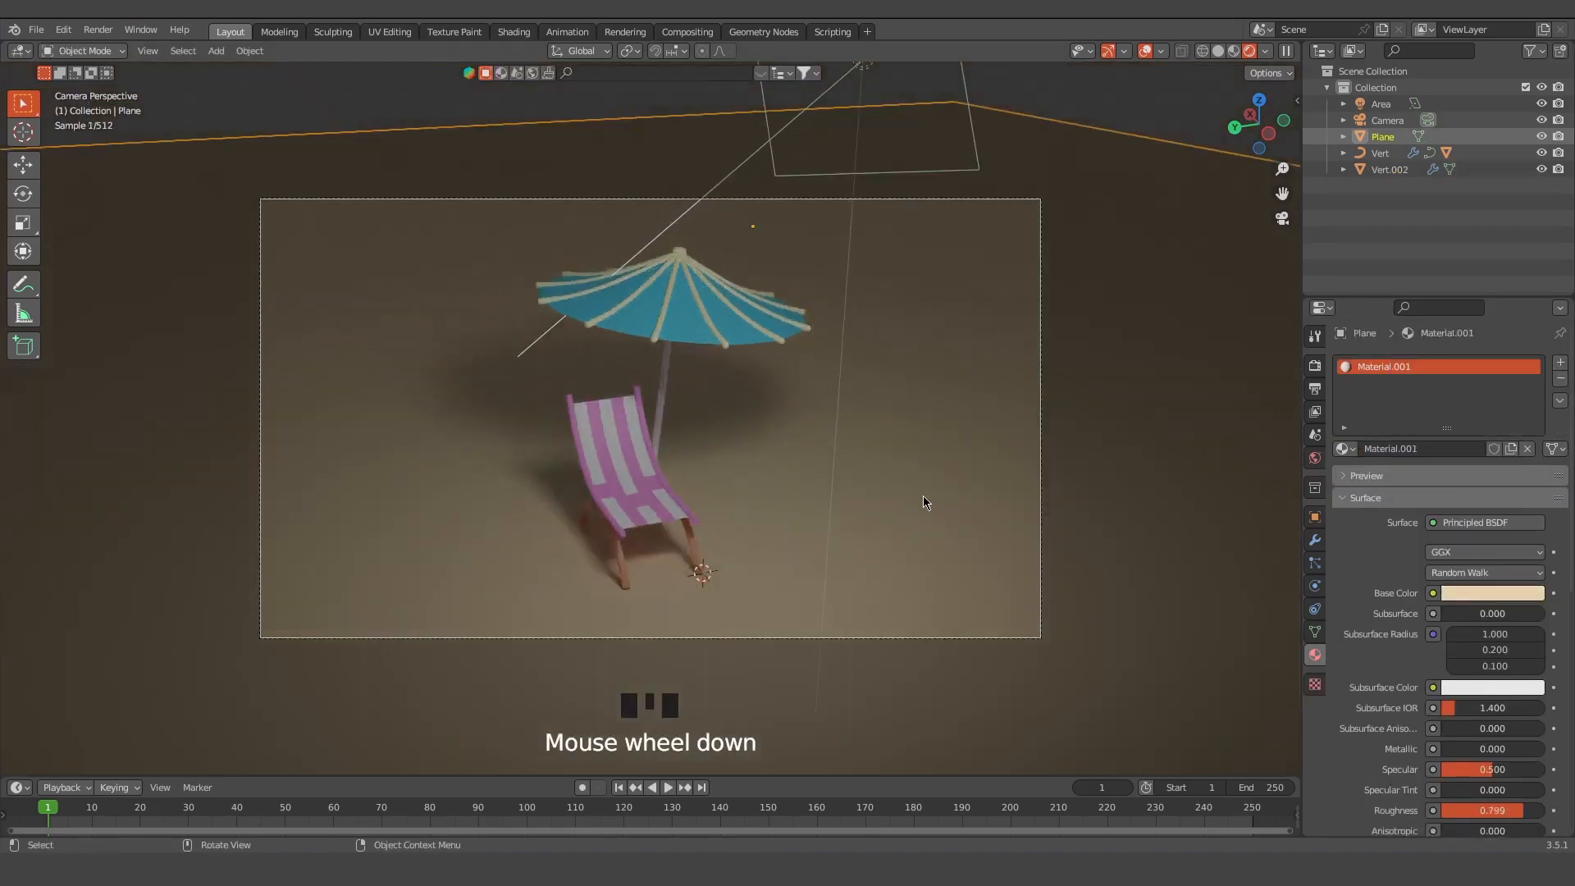
click(1492, 592)
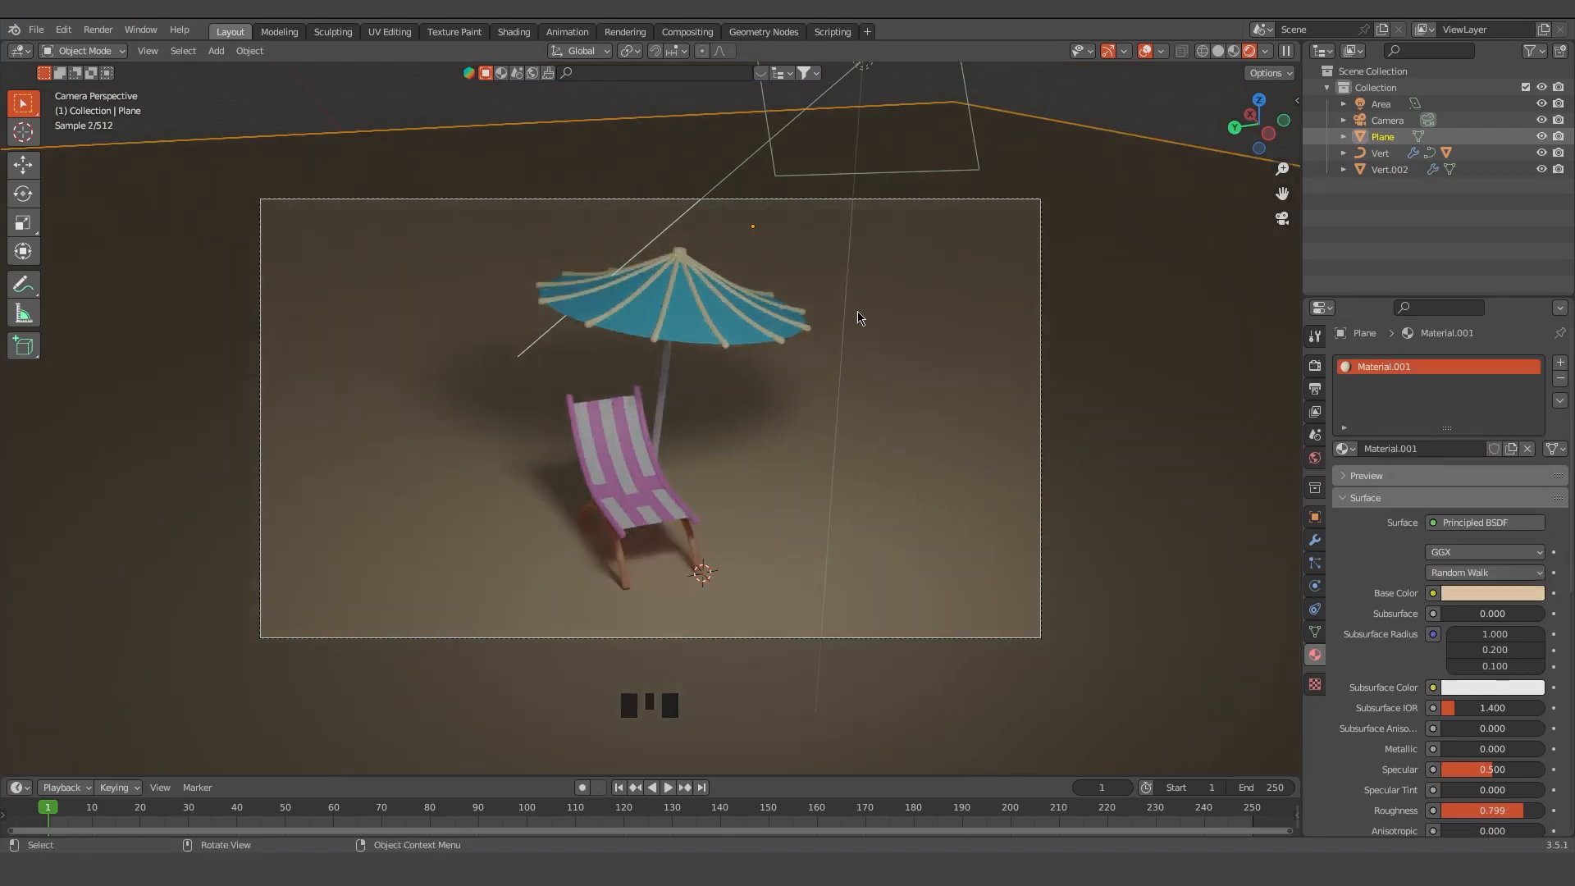
Add a second area light at the world origin and set its shape to Disk
key(shift+a)
click(722, 502)
click(1484, 499)
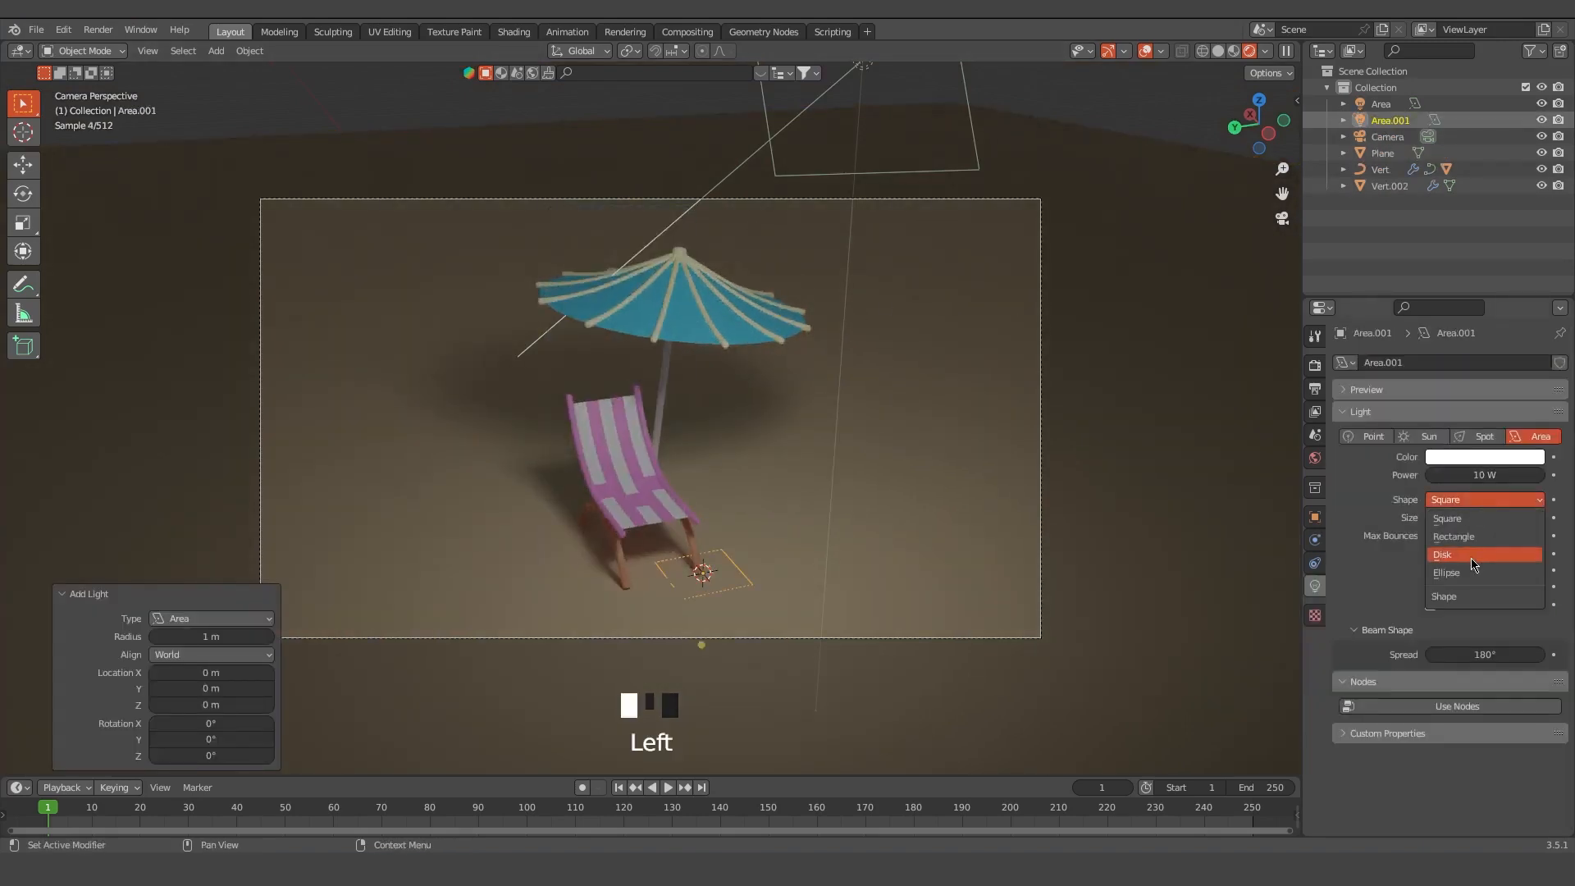
click(1468, 548)
Raise the disk light well above the parasol, move it about 1.13 m along X, and scale it by about 1.54
key(g)
key(z)
click(853, 174)
key(g)
key(x)
click(838, 234)
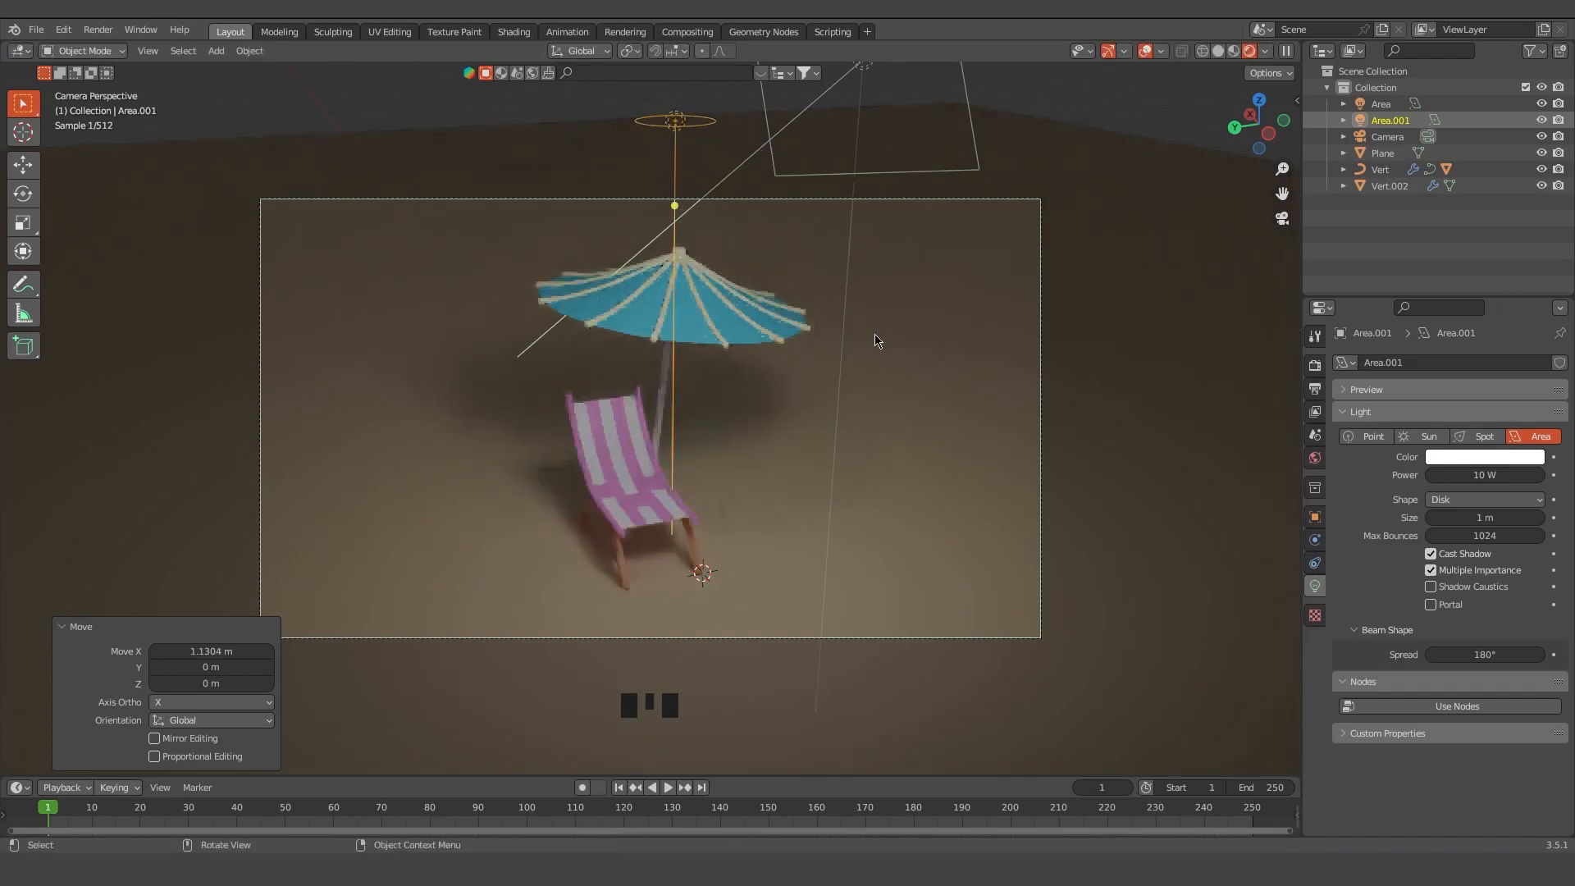
key(g)
key(s)
click(1054, 405)
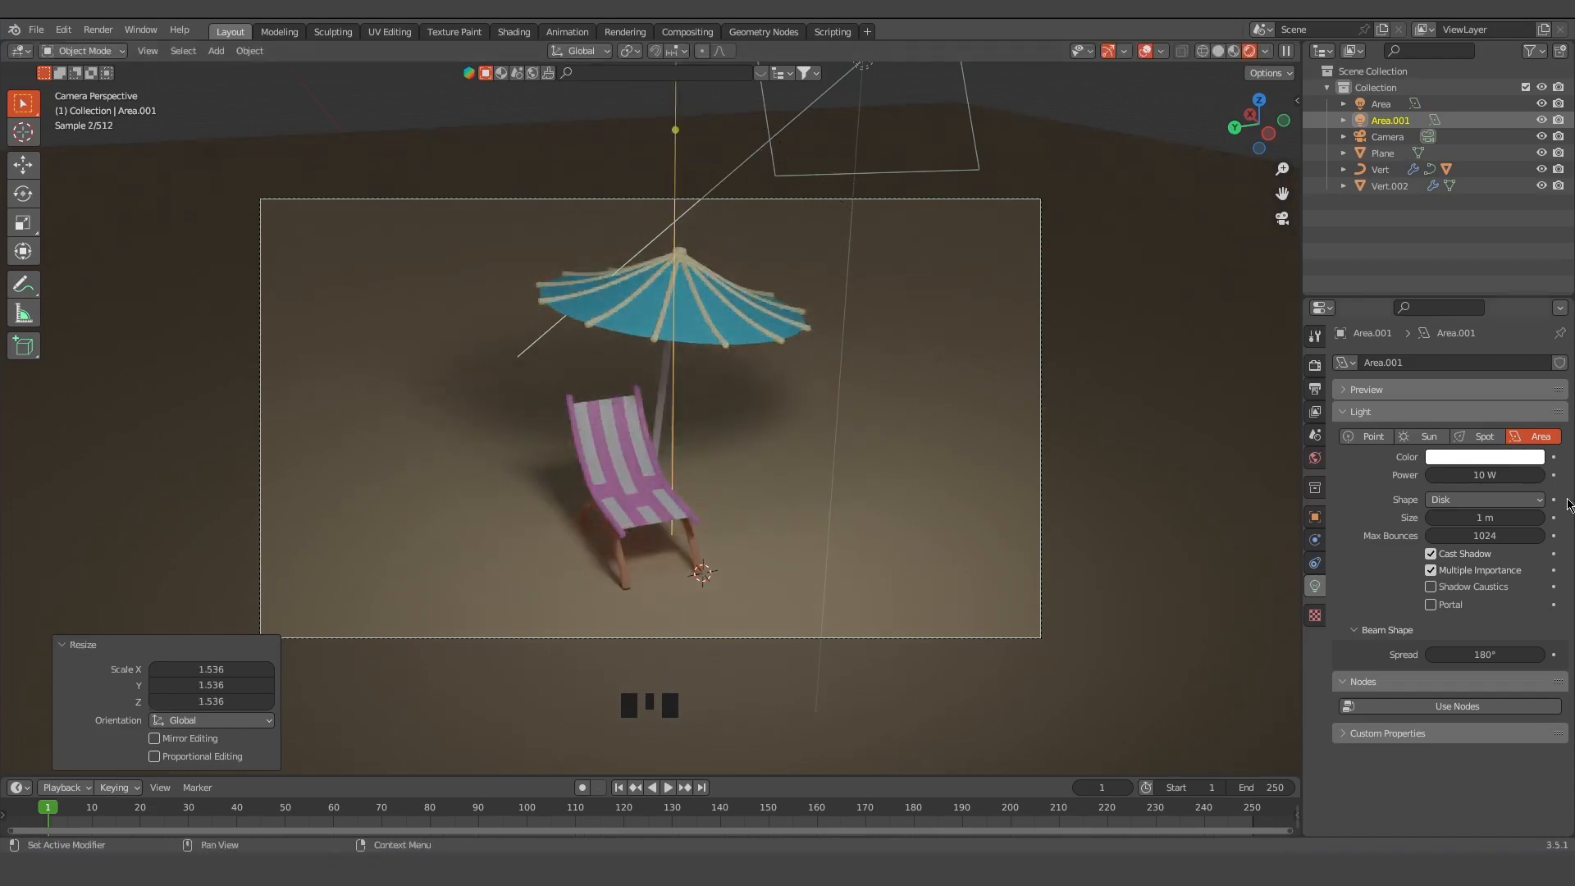
Set the disk light's power to about 107.9 W and bring up the parasol canopy's blue material settings
drag(1468, 475, 1399, 492)
click(1477, 457)
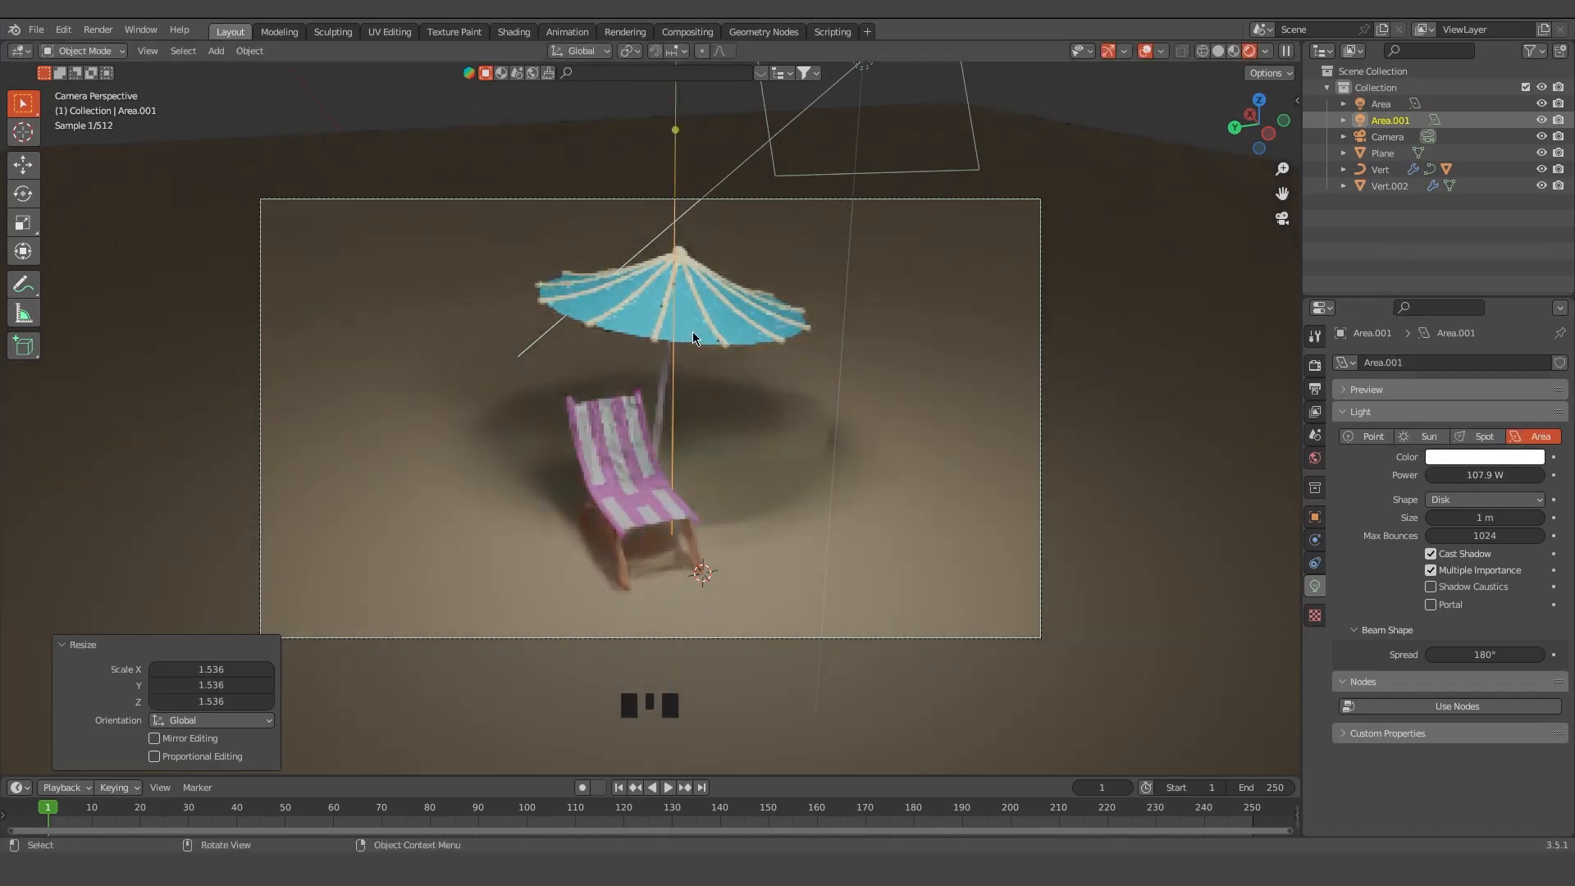
scroll(1515, 755, down, 2)
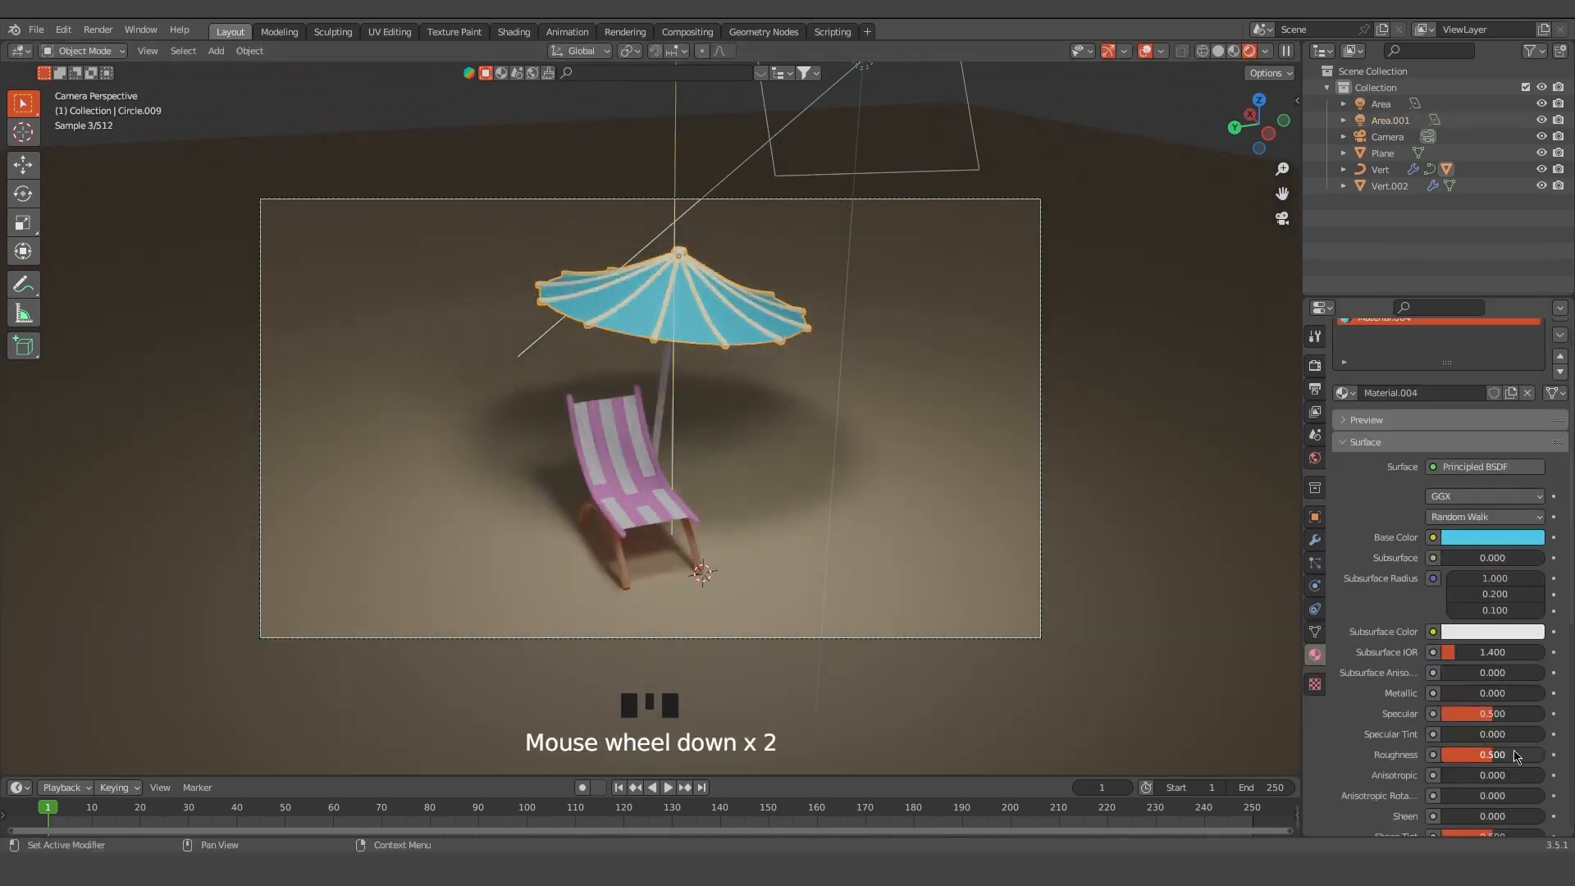
Lower the roughness of the parasol canopy's blue material to about 0.154
drag(1515, 755, 1489, 756)
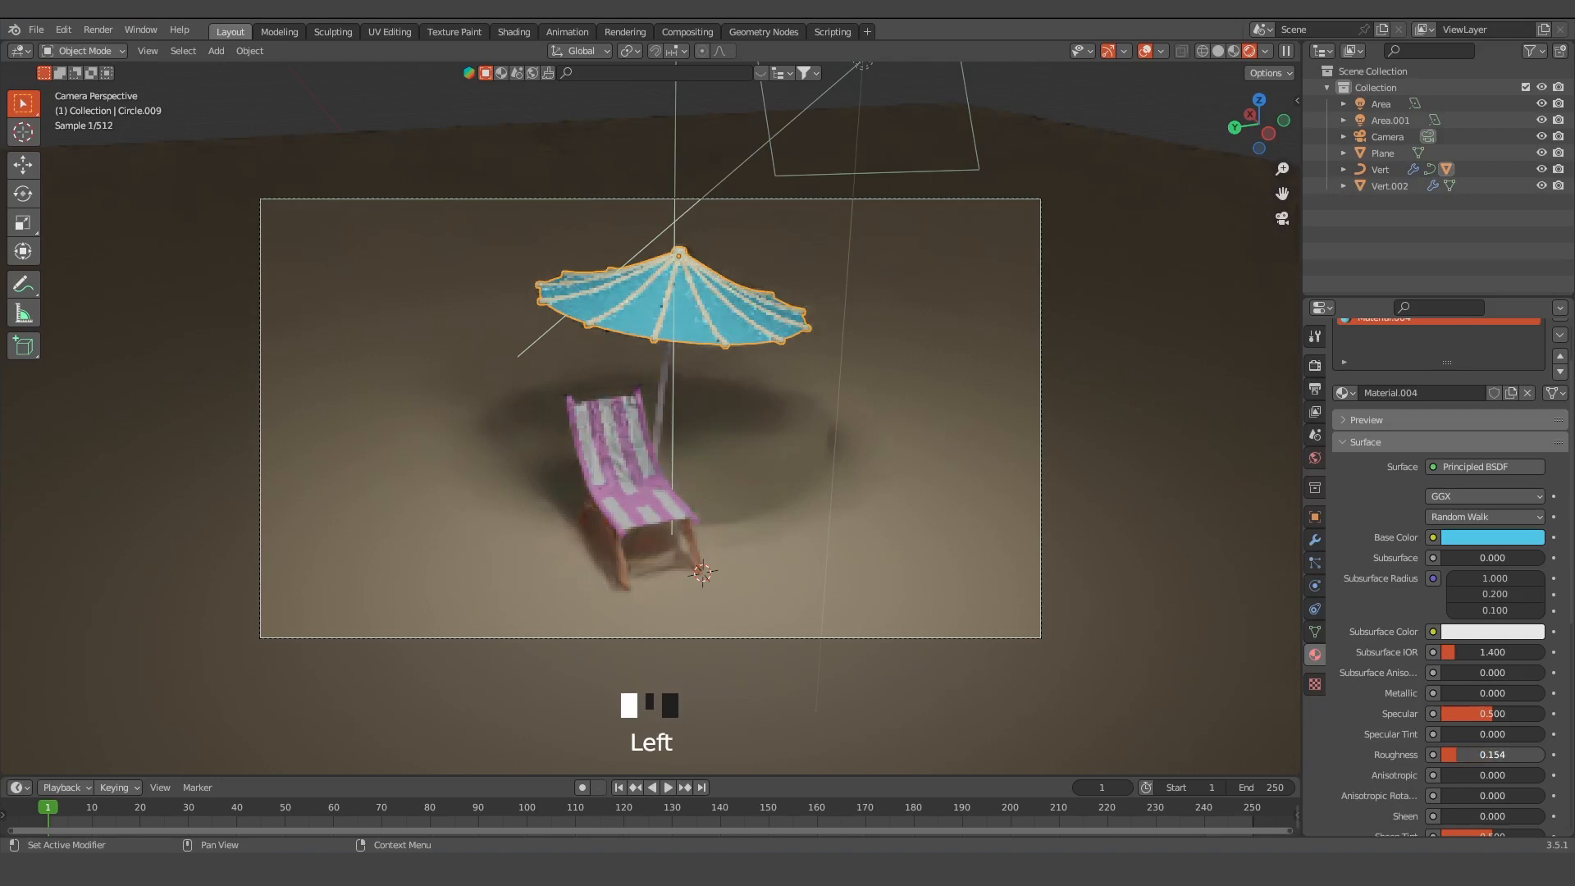
click(1486, 755)
Change the parasol pole material's base color to a warm cream with hue about 0.101 and saturation about 0.312
click(661, 402)
scroll(1404, 427, up, 5)
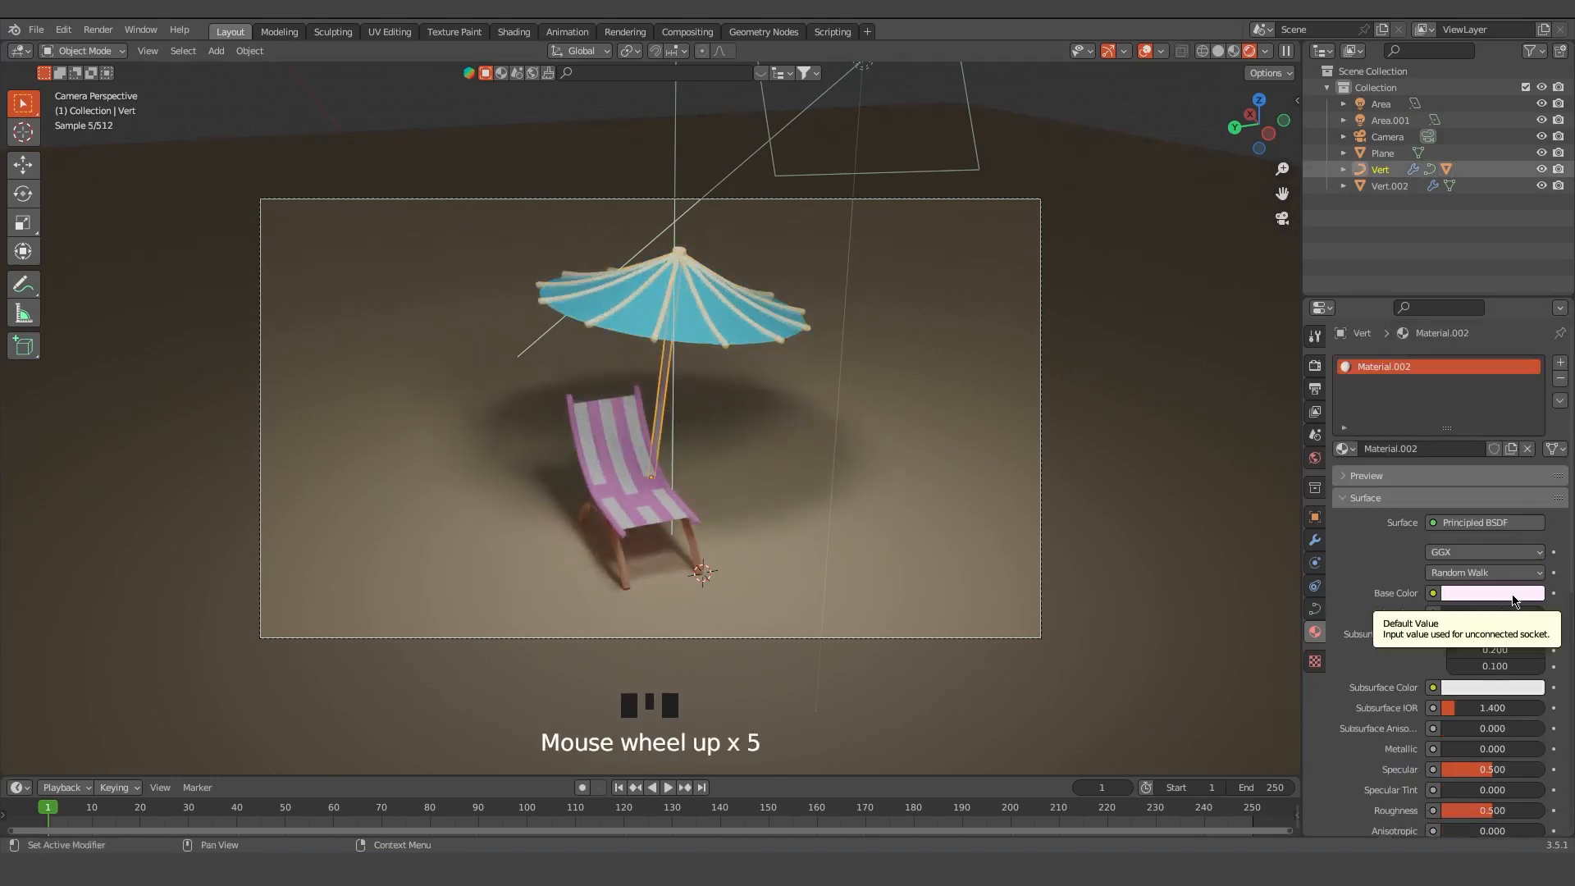
click(1476, 593)
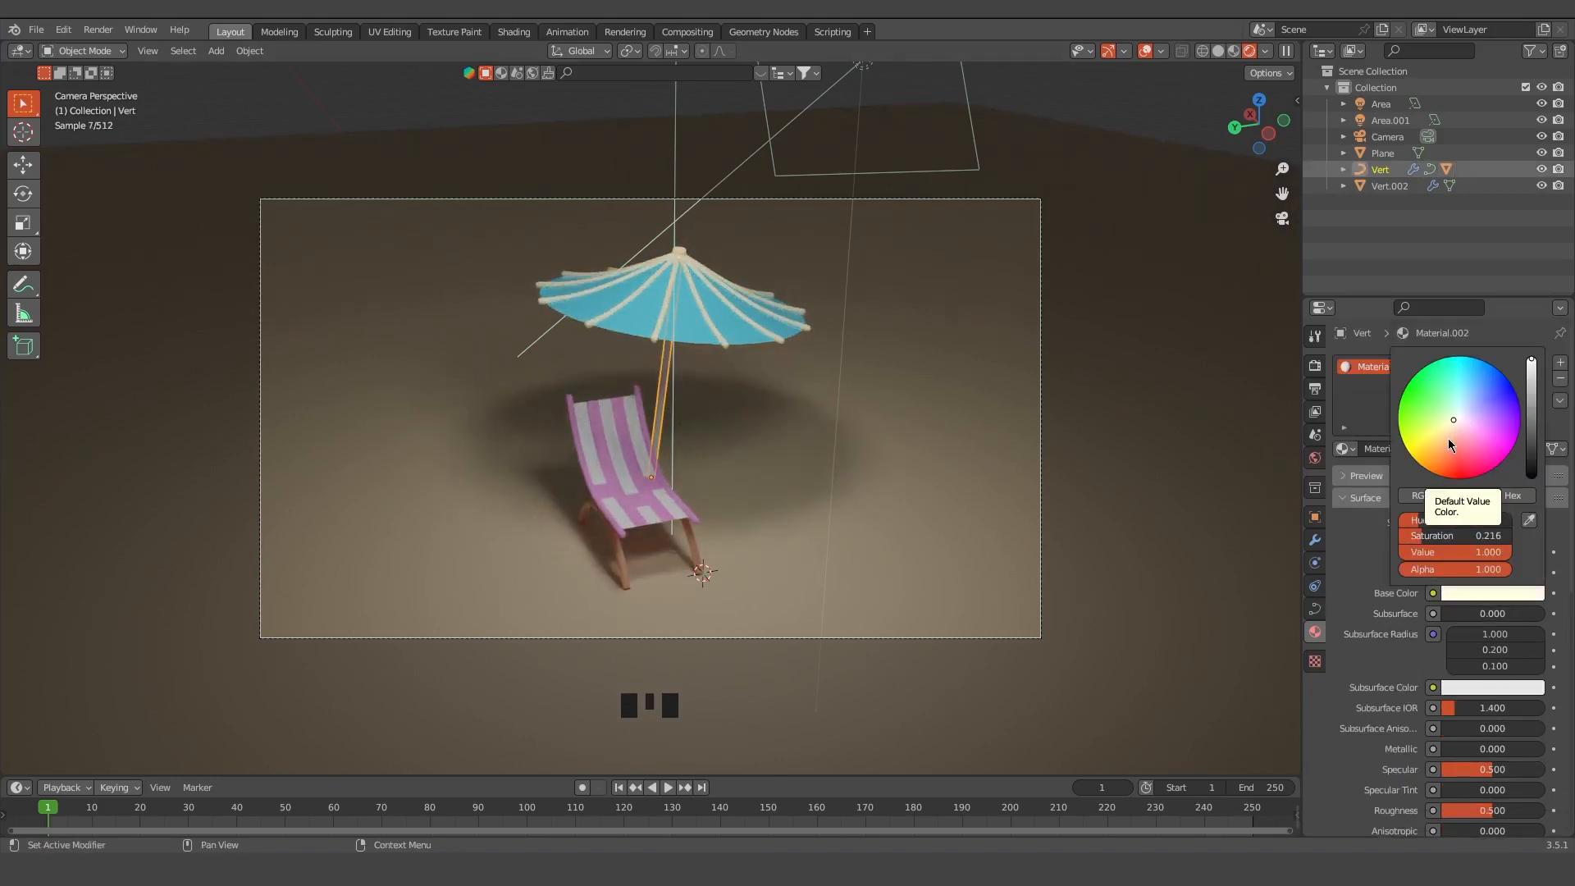
click(1035, 136)
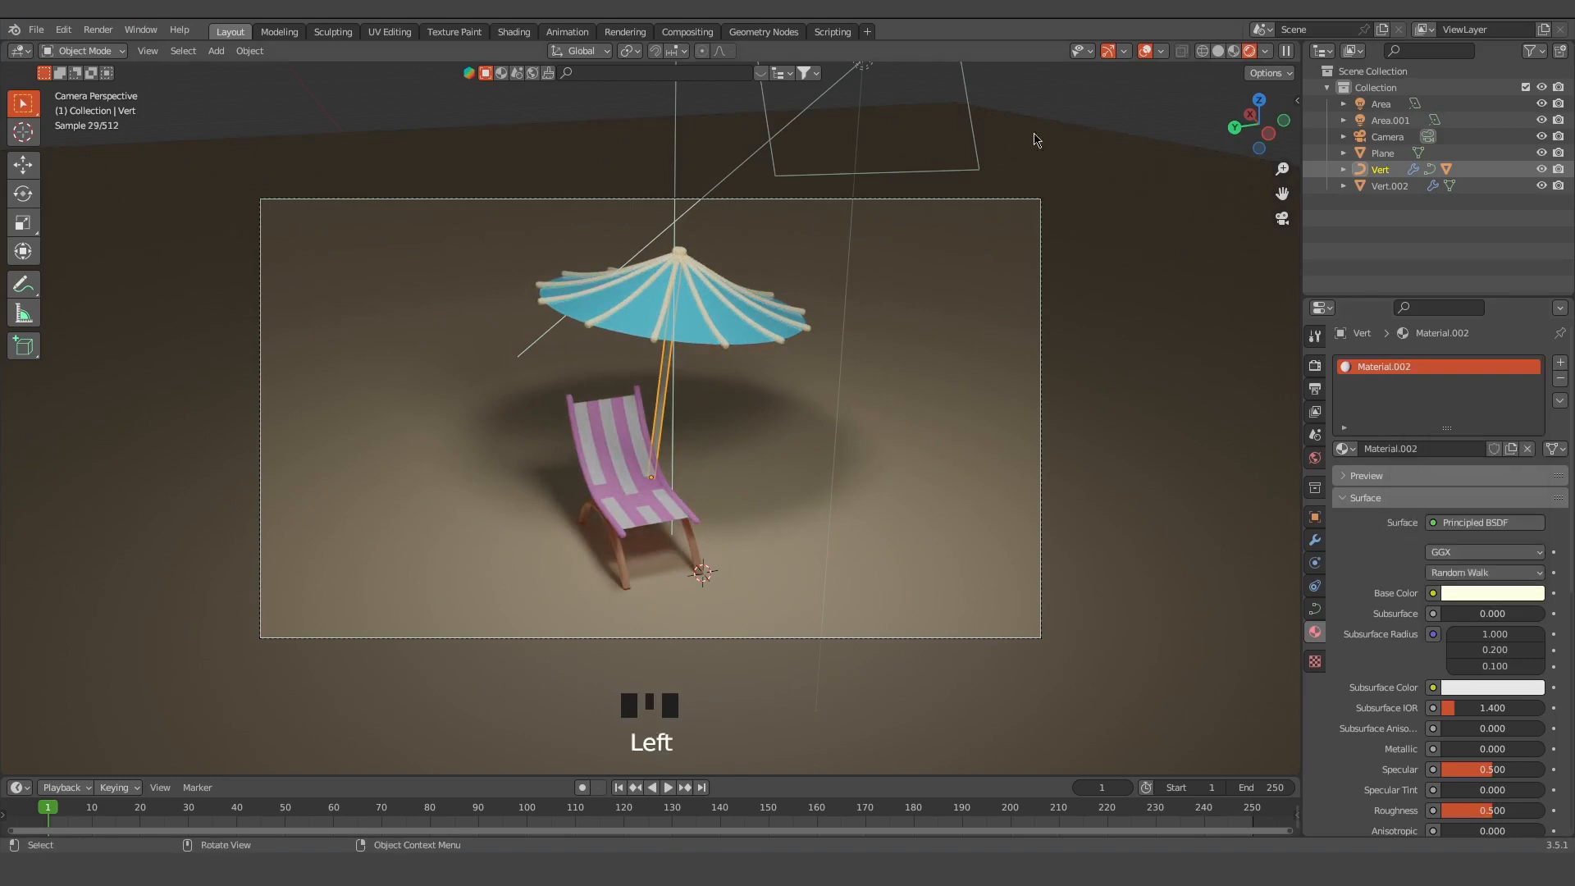
click(1035, 136)
click(1380, 169)
click(1477, 593)
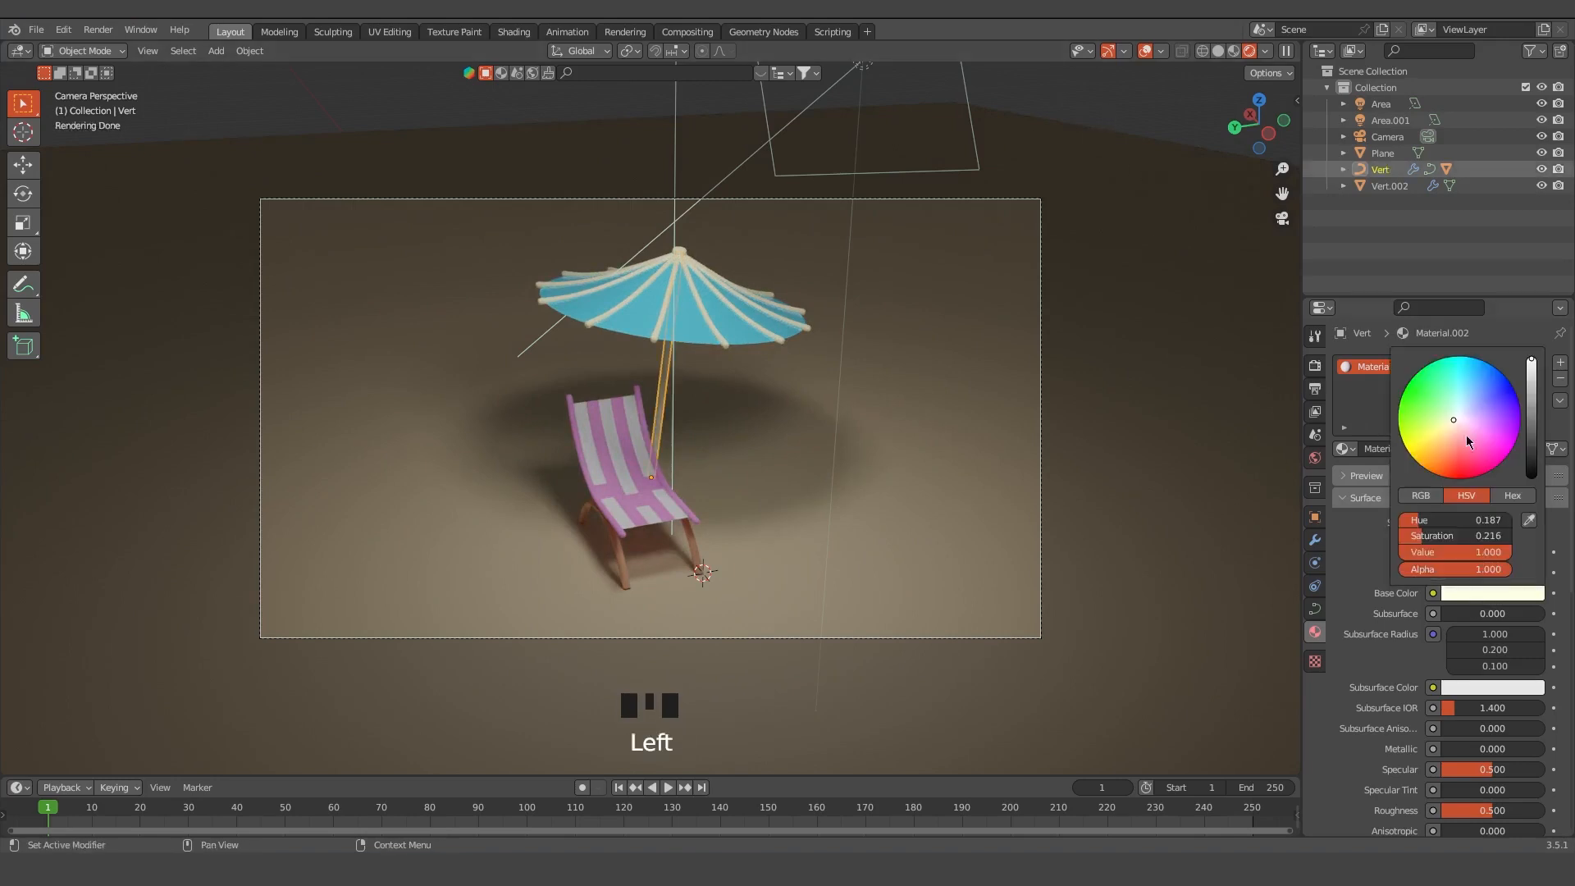
click(1466, 420)
drag(1466, 419, 1449, 424)
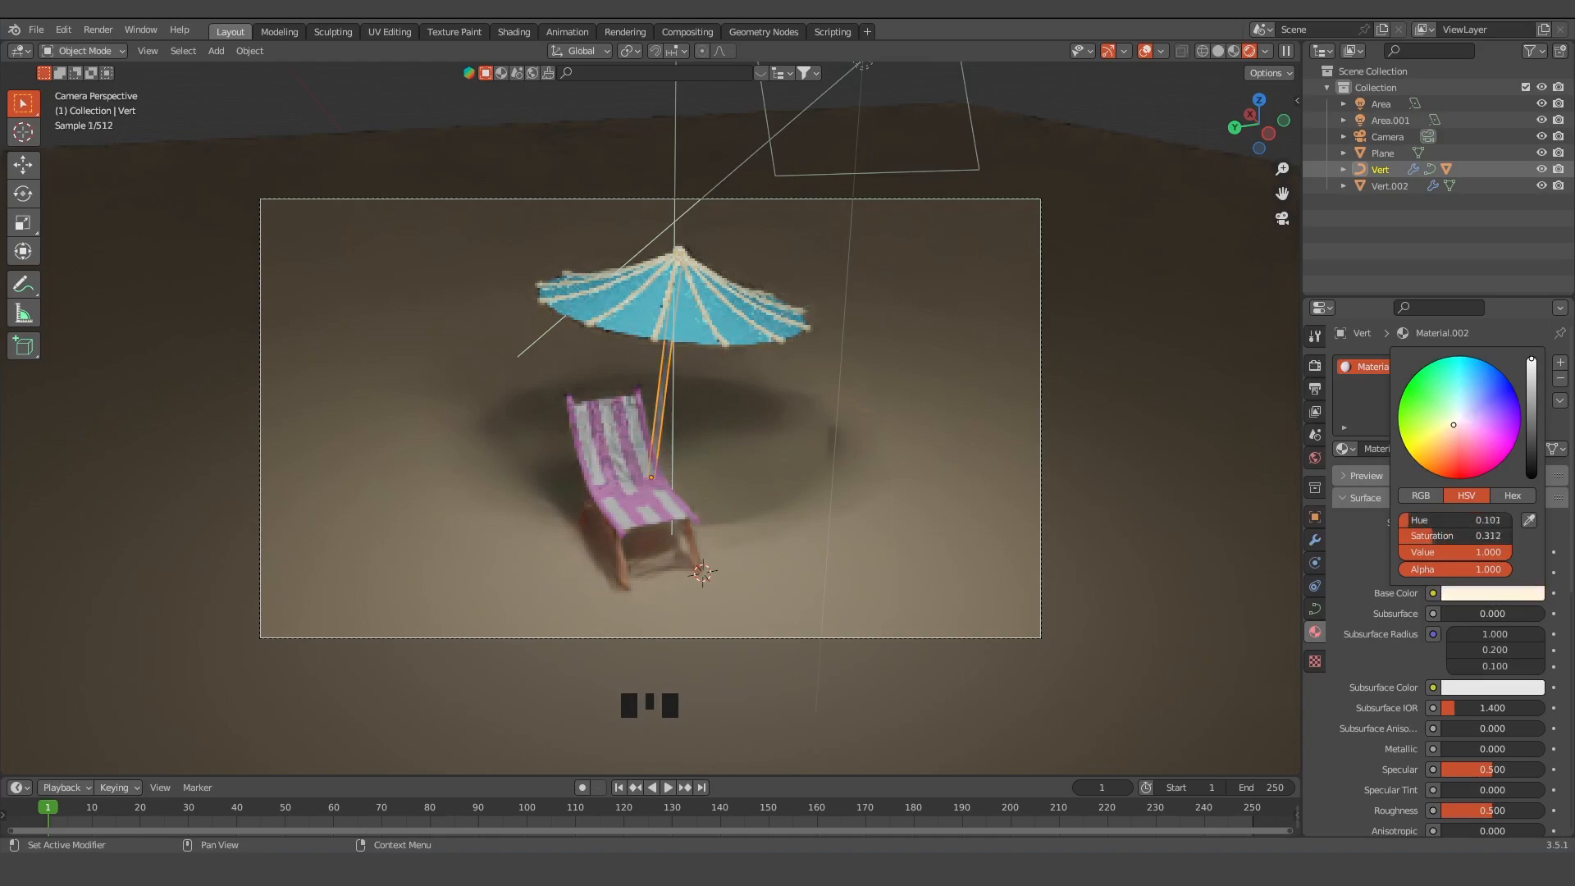